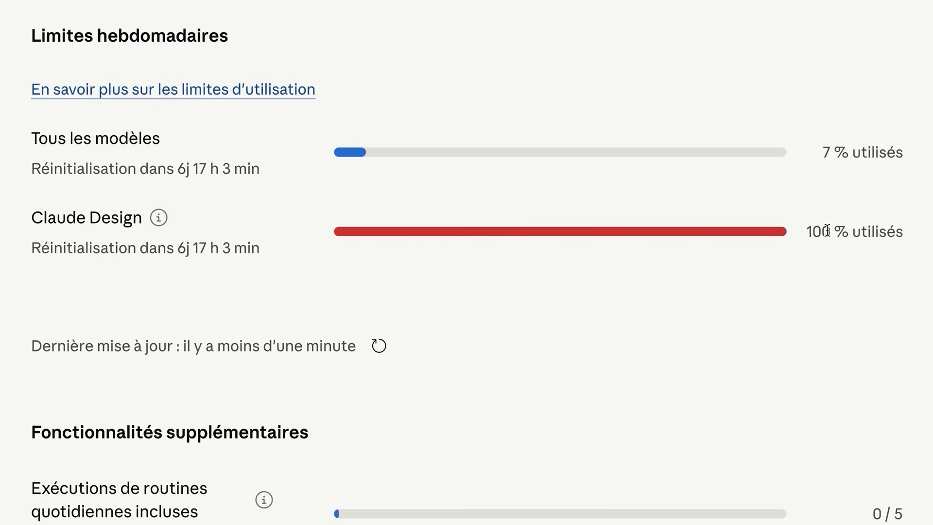
Examine the Claude Design weekly usage limit on the usage page
{"action": "triple_click", "coordinate": [829, 230]}
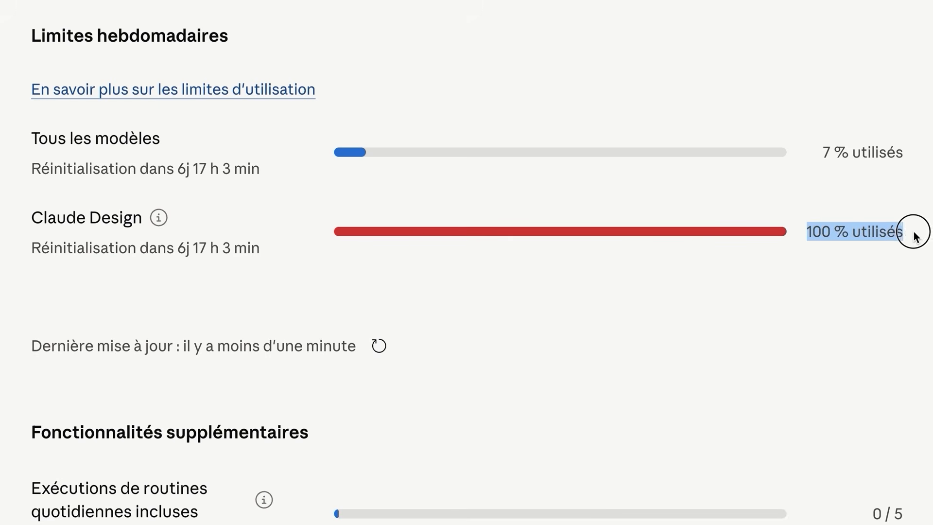
{"action": "left_click", "coordinate": [836, 263]}
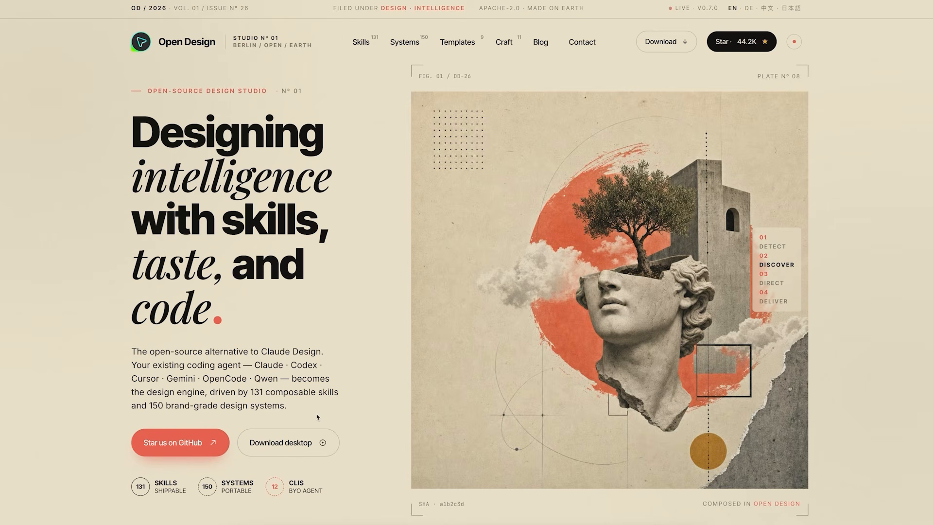
Open the Open Design GitHub repository and inspect its star count
{"action": "left_click", "coordinate": [170, 453]}
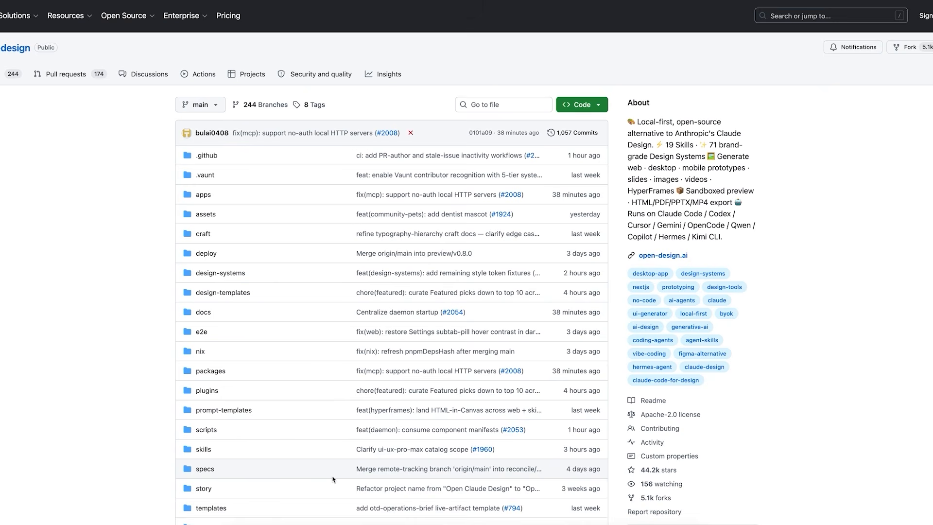
{"action": "left_click_drag", "start_coordinate": [685, 472], "coordinate": [641, 475]}
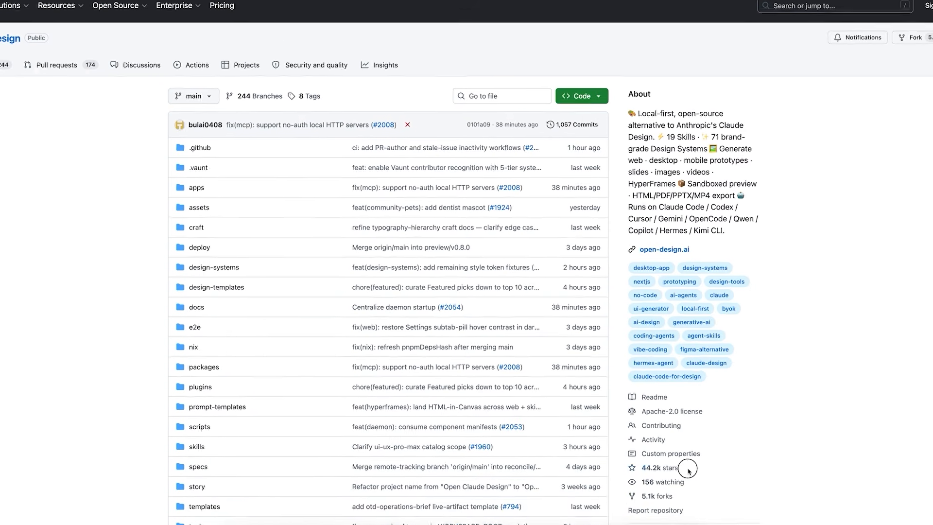
{"action": "left_click", "coordinate": [779, 427]}
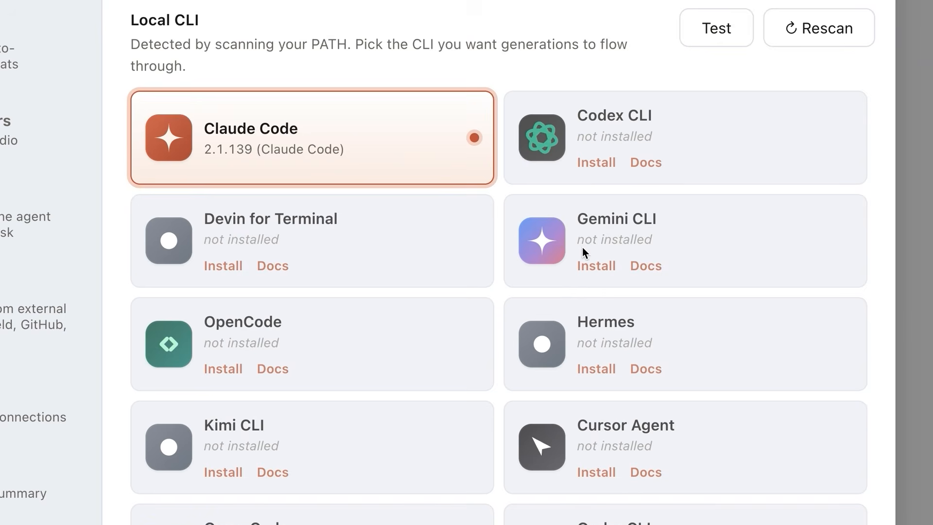
Paste the MiaouBox landing page brief into the design prompt box
{"action": "scroll", "coordinate": [584, 252], "scroll_direction": "down", "scroll_amount": 7}
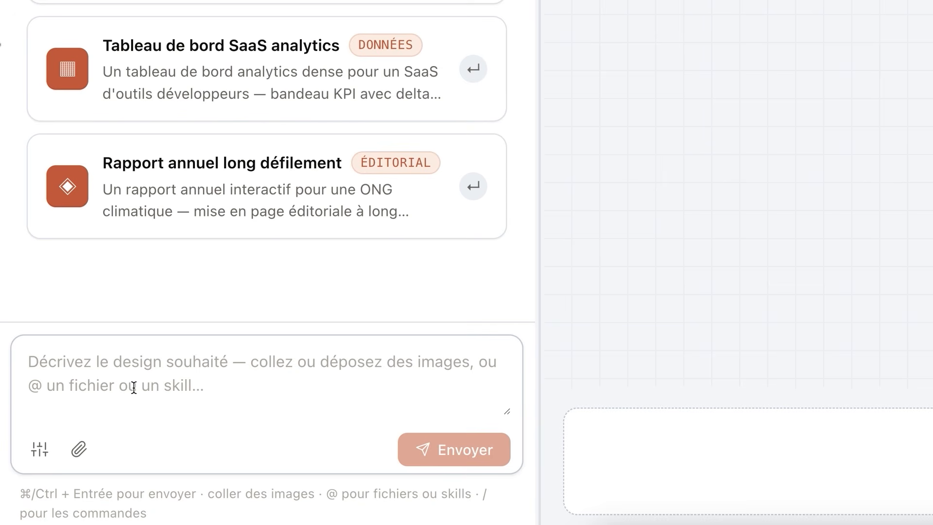
{"action": "key", "text": "super+v"}
{"action": "scroll", "coordinate": [142, 387], "scroll_direction": "up", "scroll_amount": 10}
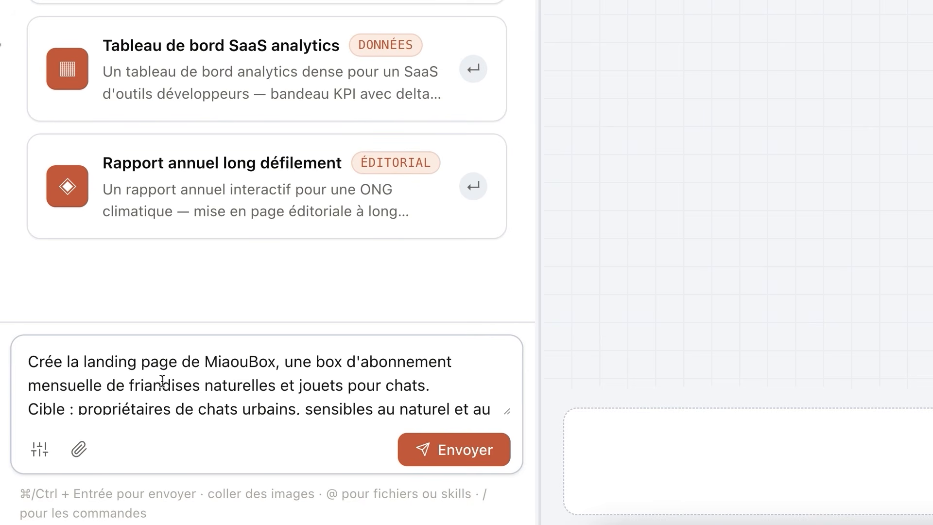
Scroll through the generated MiaouBox landing page and admin dashboard designs
{"action": "scroll", "coordinate": [228, 394], "scroll_direction": "down", "scroll_amount": 2}
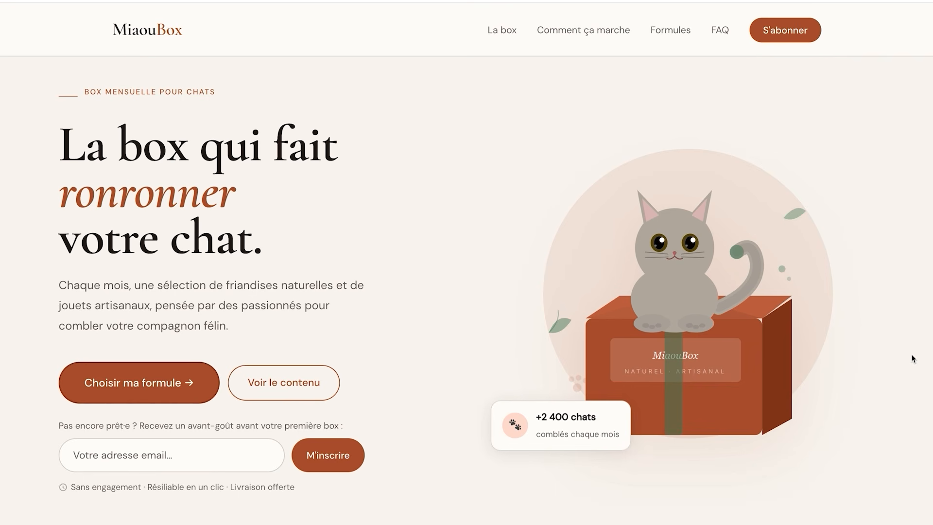
{"action": "scroll", "coordinate": [912, 359], "scroll_direction": "down", "scroll_amount": 10}
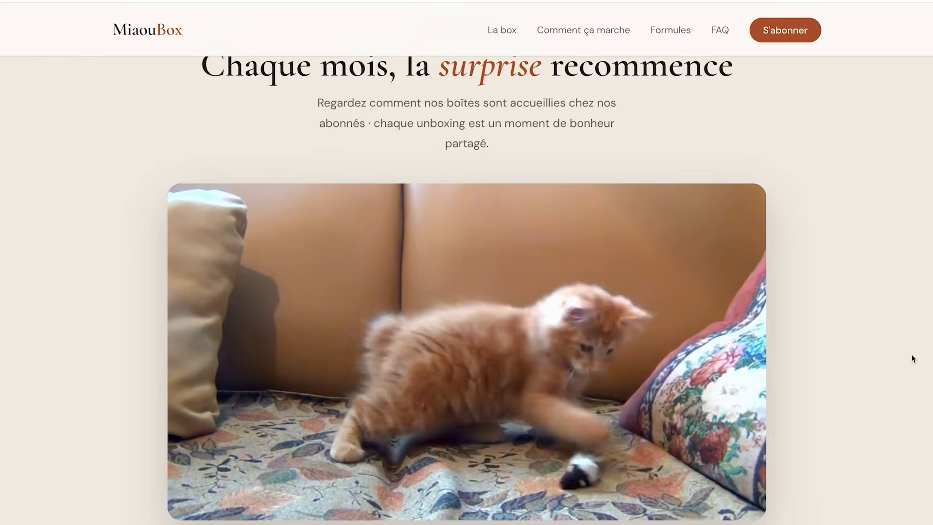
{"action": "scroll", "coordinate": [913, 358], "scroll_direction": "down", "scroll_amount": 10}
{"action": "scroll", "coordinate": [913, 359], "scroll_direction": "down", "scroll_amount": 15}
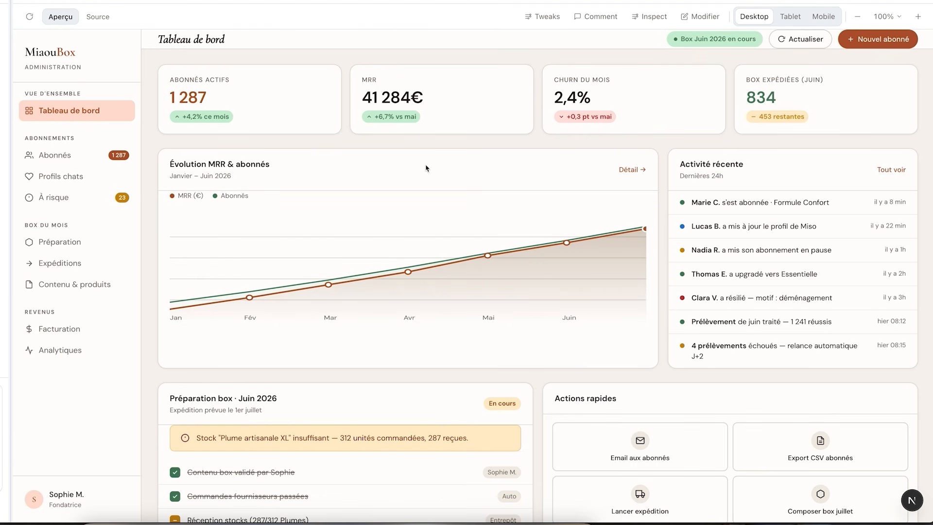
{"action": "scroll", "coordinate": [426, 168], "scroll_direction": "down", "scroll_amount": 3}
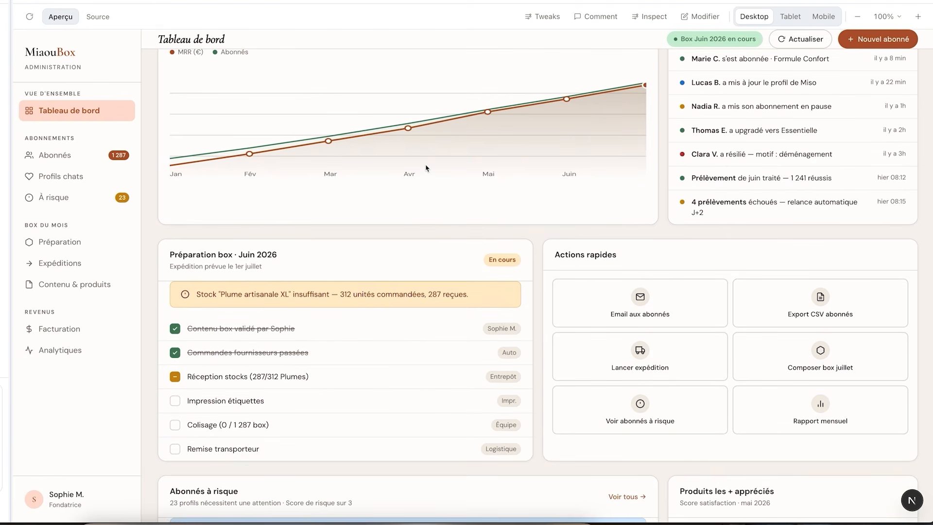
{"action": "scroll", "coordinate": [426, 168], "scroll_direction": "down", "scroll_amount": 2}
{"action": "scroll", "coordinate": [426, 168], "scroll_direction": "down", "scroll_amount": 3}
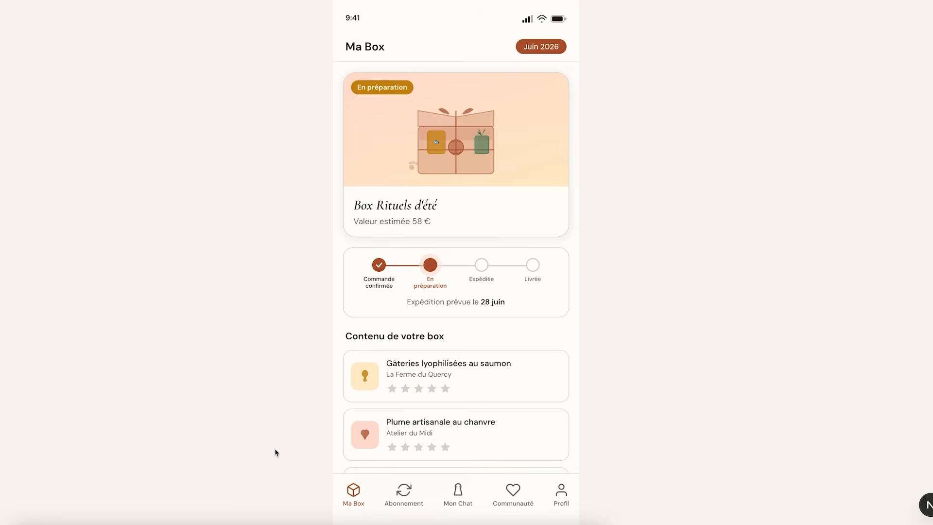
Browse the mobile app's Abonnement, Mon Chat and Communauté screens
{"action": "left_click", "coordinate": [403, 495]}
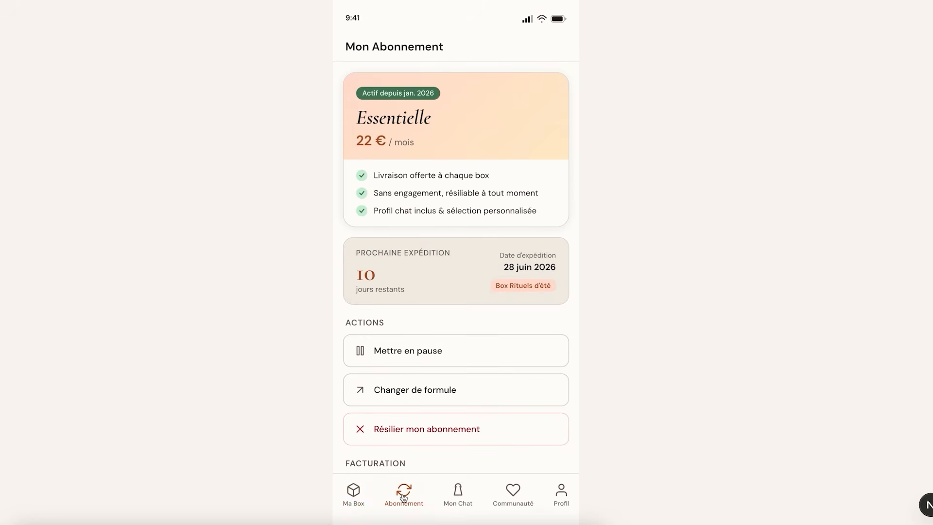
{"action": "left_click", "coordinate": [458, 496]}
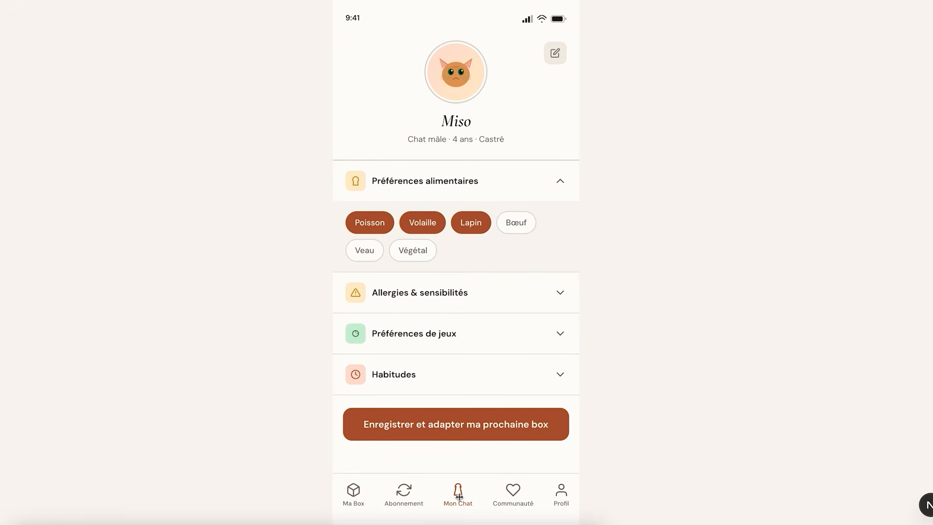
{"action": "left_click", "coordinate": [518, 497]}
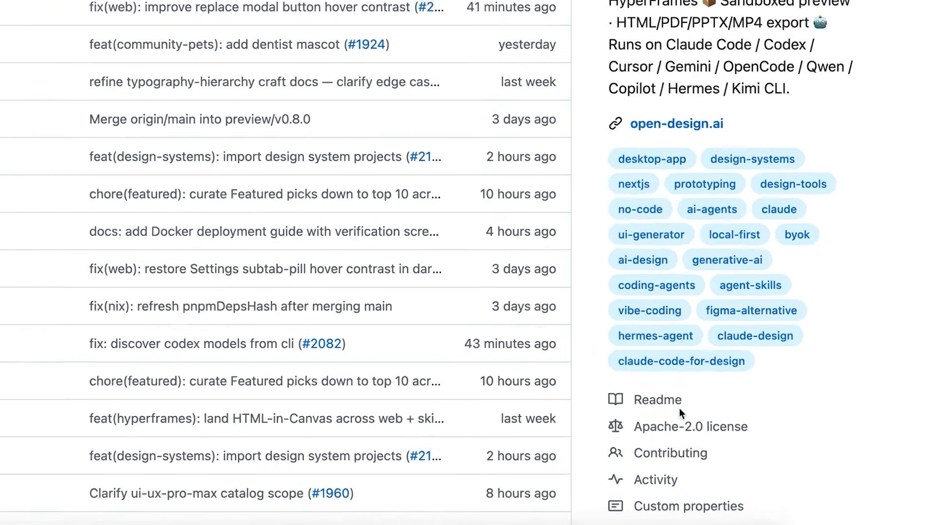
Inspect the Apache-2.0 license entry in the repository's About section
{"action": "left_click_drag", "start_coordinate": [749, 427], "coordinate": [618, 426]}
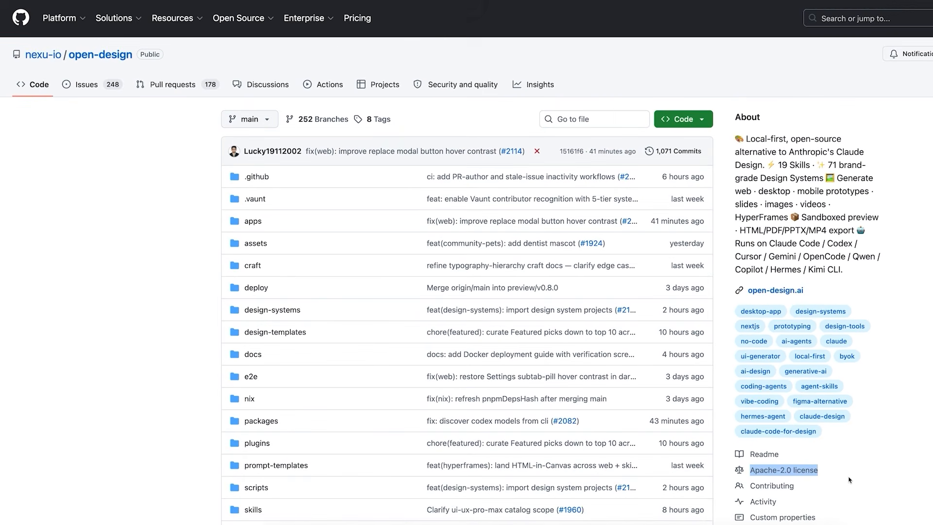
{"action": "left_click", "coordinate": [793, 436]}
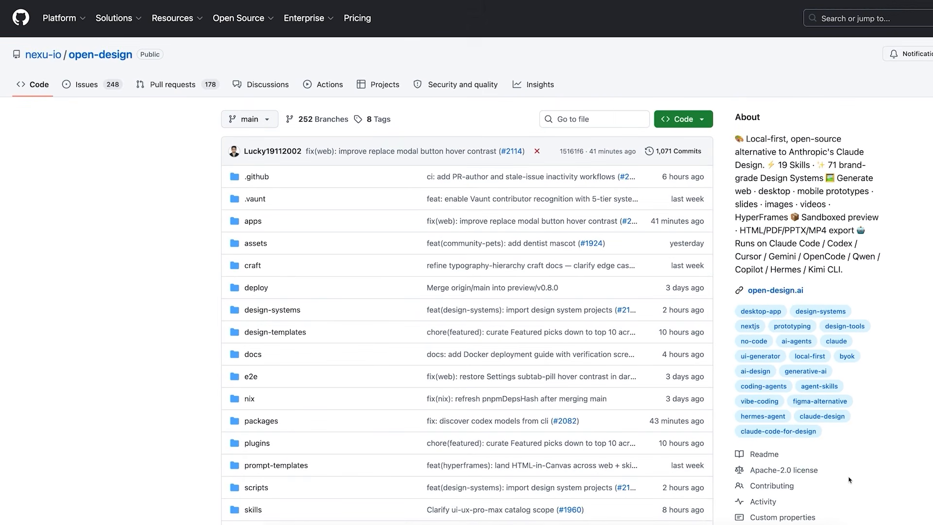
Switch between the Open Design, Claude Design and GitHub browser tabs
{"action": "left_click", "coordinate": [103, 10]}
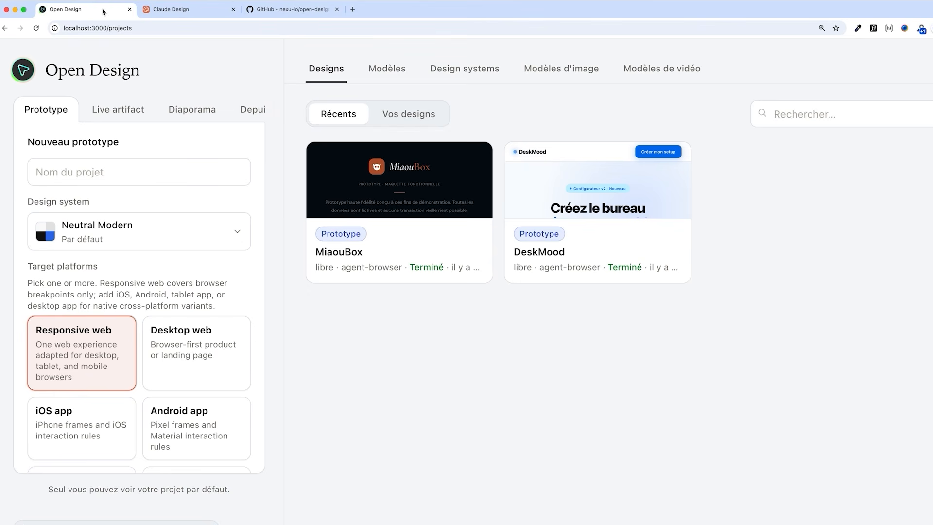
{"action": "left_click", "coordinate": [192, 9]}
{"action": "left_click", "coordinate": [108, 12]}
{"action": "left_click", "coordinate": [166, 11]}
{"action": "left_click", "coordinate": [104, 11]}
Create a new high-fidelity Responsive web prototype project
{"action": "scroll", "coordinate": [160, 199], "scroll_direction": "down", "scroll_amount": 10}
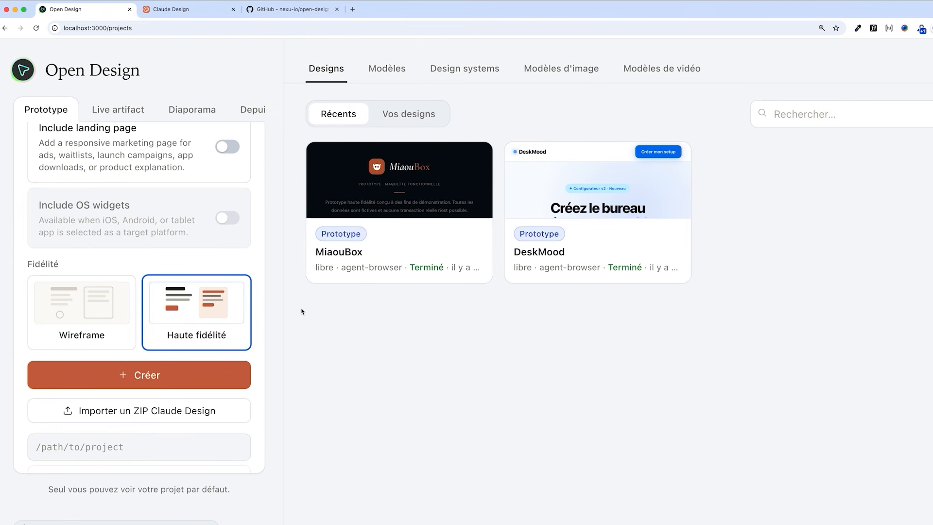
{"action": "left_click", "coordinate": [193, 379]}
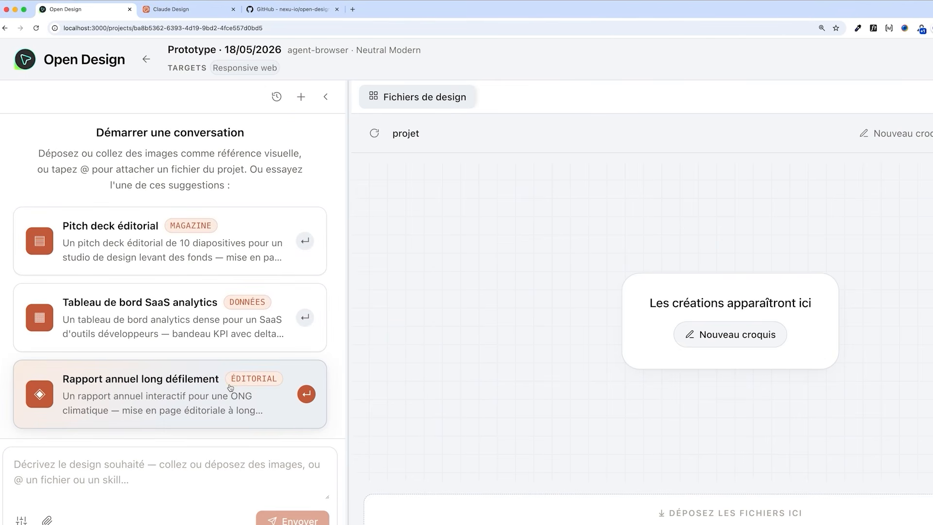
Open the execution and model settings to review the available local CLI agents
{"action": "left_click", "coordinate": [102, 489]}
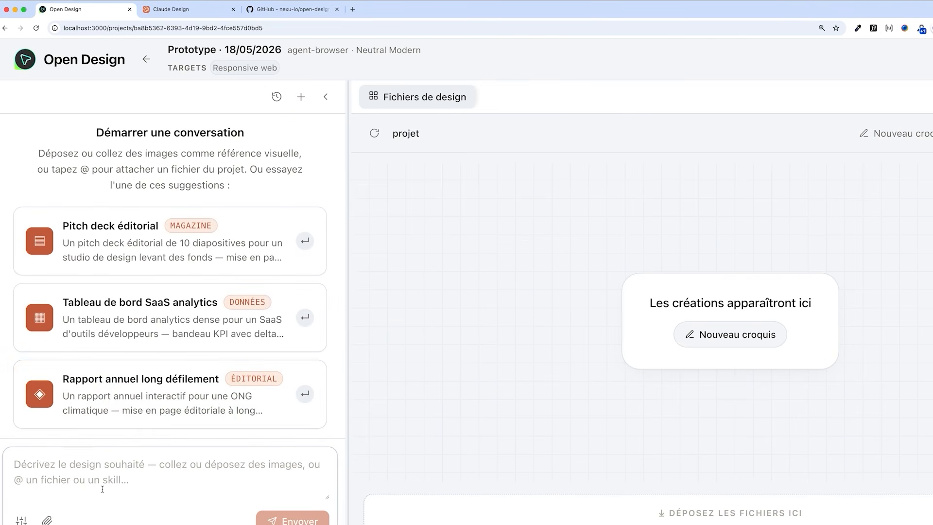
{"action": "left_click", "coordinate": [21, 519]}
{"action": "left_click", "coordinate": [47, 500]}
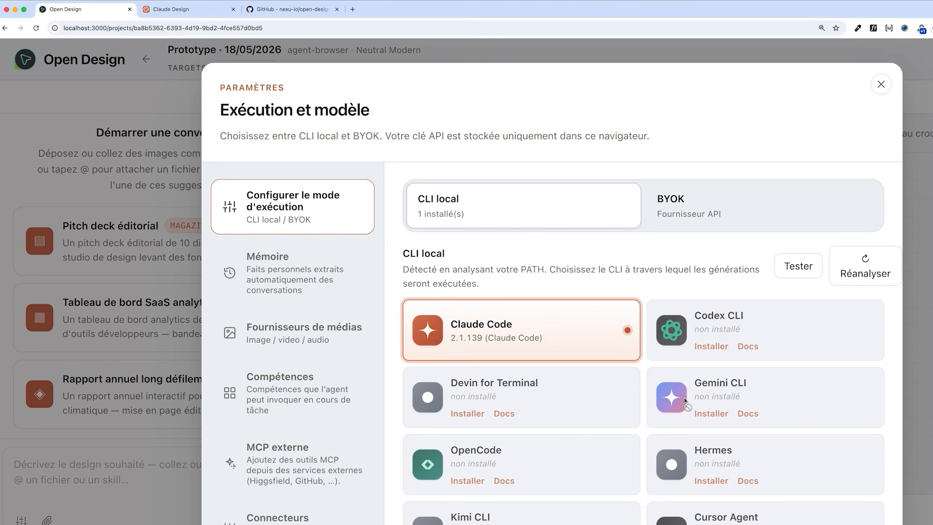
{"action": "scroll", "coordinate": [686, 401], "scroll_direction": "down", "scroll_amount": 7}
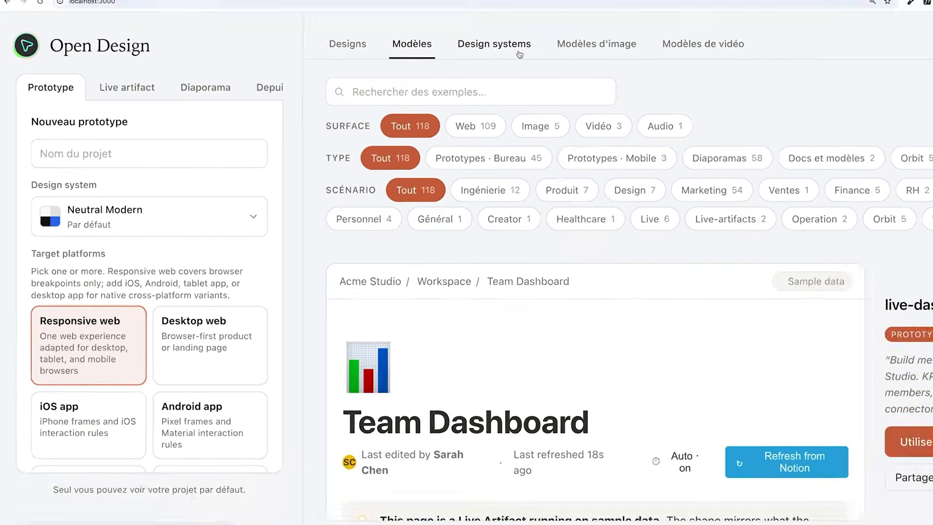
Browse the Design systems gallery
{"action": "left_click", "coordinate": [519, 52]}
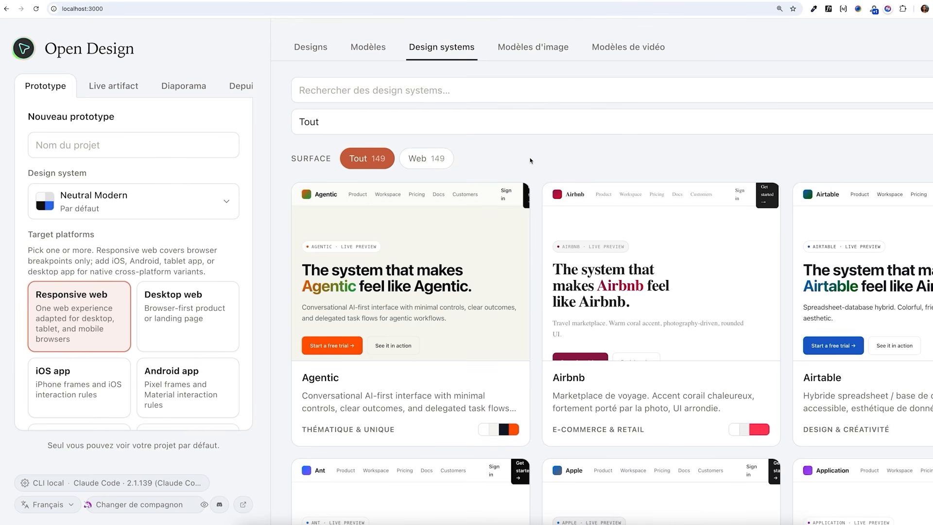
{"action": "scroll", "coordinate": [530, 160], "scroll_direction": "down", "scroll_amount": 4}
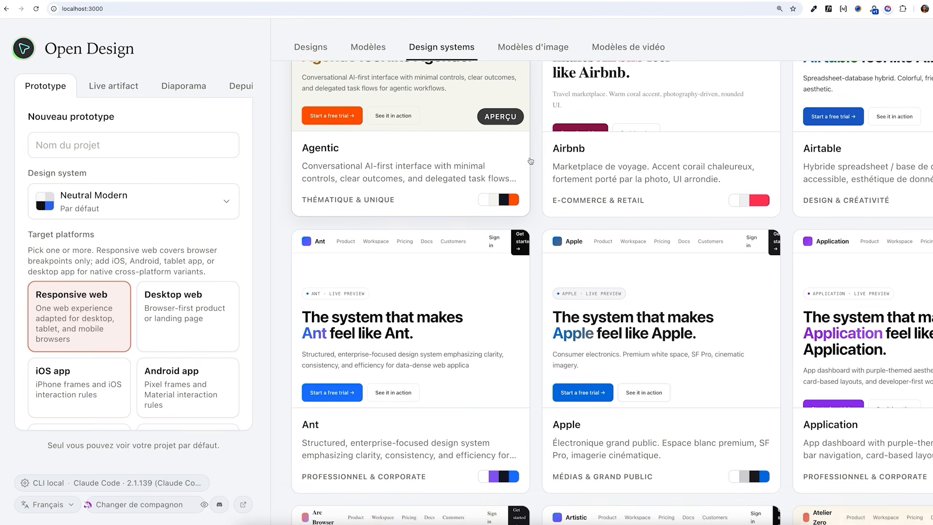
{"action": "scroll", "coordinate": [531, 161], "scroll_direction": "down", "scroll_amount": 6}
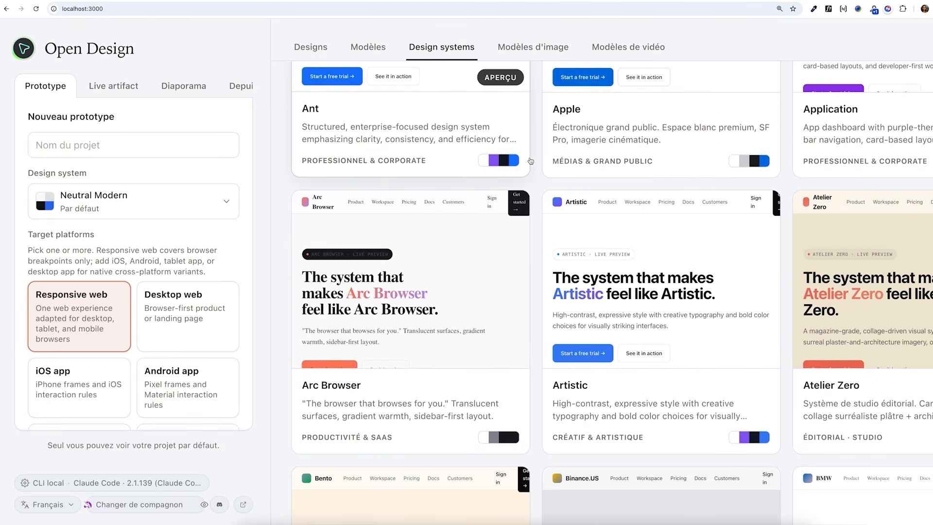
{"action": "scroll", "coordinate": [531, 160], "scroll_direction": "down", "scroll_amount": 7}
{"action": "scroll", "coordinate": [531, 161], "scroll_direction": "down", "scroll_amount": 1}
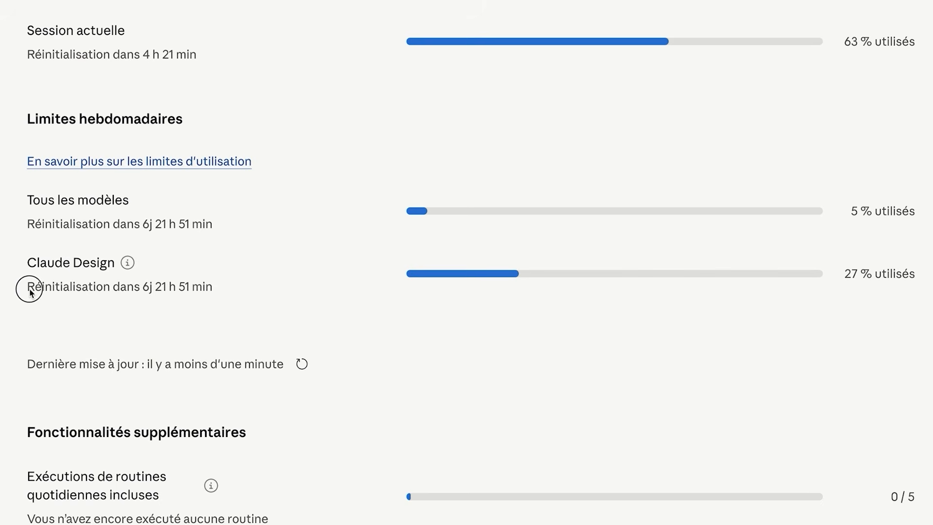
Examine the Claude Design weekly and current session usage limits
{"action": "left_click_drag", "start_coordinate": [27, 287], "coordinate": [216, 296]}
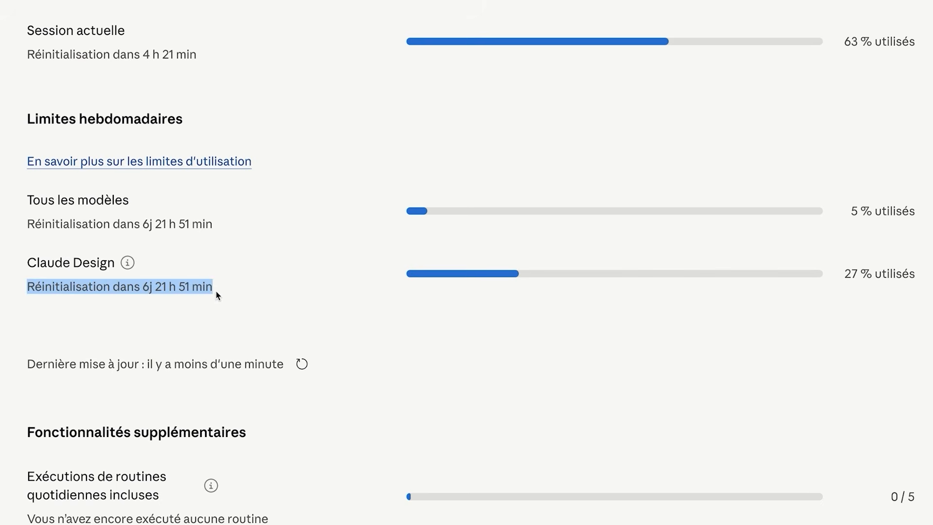
{"action": "left_click", "coordinate": [241, 298]}
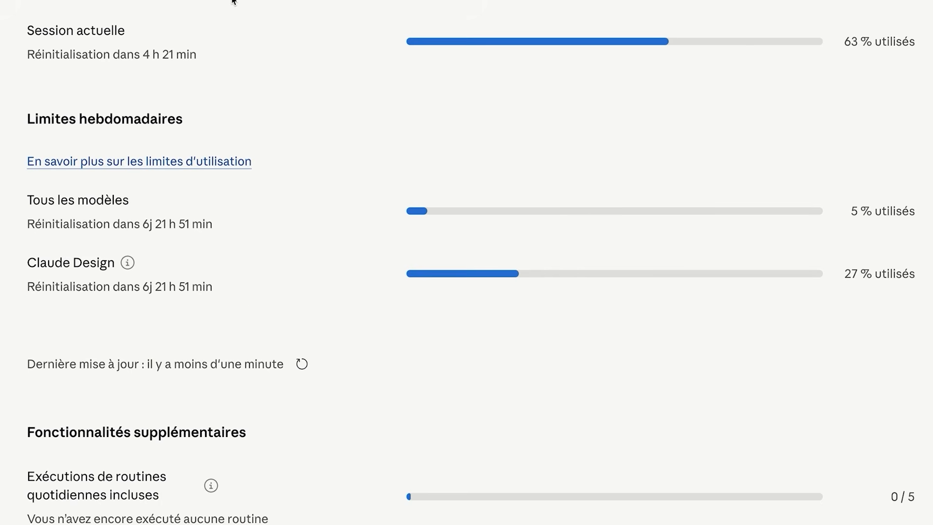
{"action": "left_click_drag", "start_coordinate": [206, 60], "coordinate": [26, 60]}
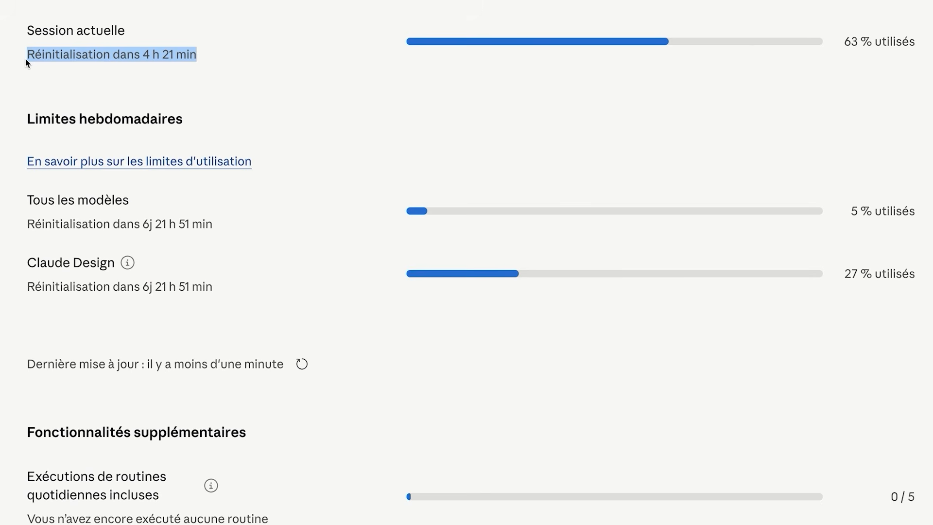
Launch Claude Code in the terminal with the claude command
{"action": "type", "text": "claude"}
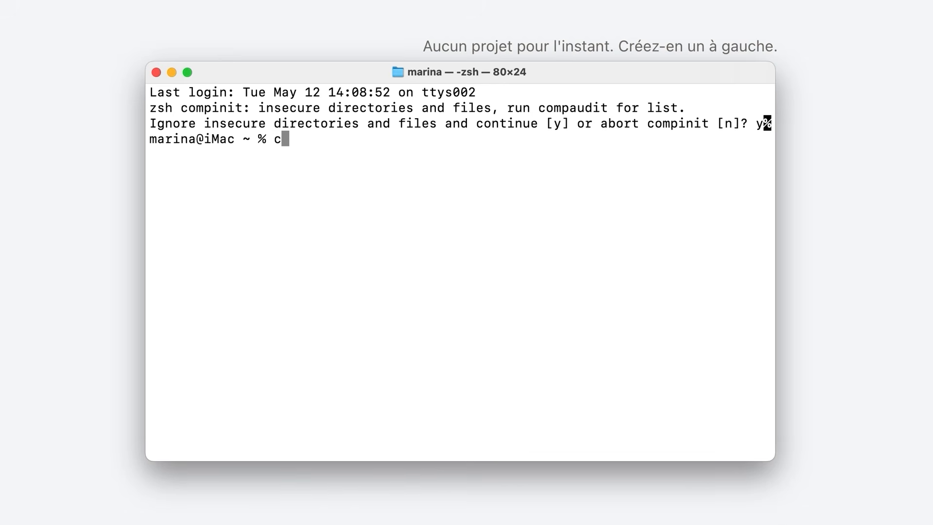
{"action": "key", "text": "Return"}
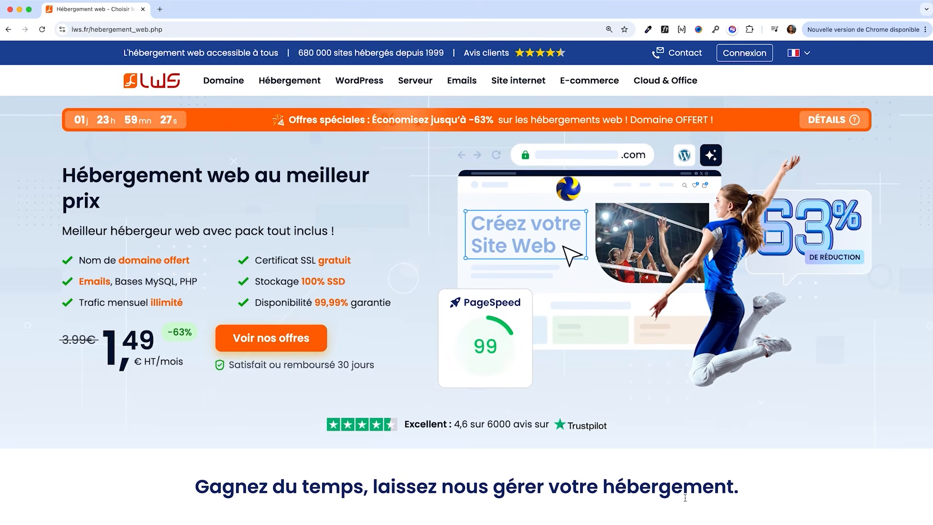
Order the LWS Starter hosting plan and enter the promo code OPEN
{"action": "scroll", "coordinate": [685, 498], "scroll_direction": "down", "scroll_amount": 3}
{"action": "scroll", "coordinate": [686, 500], "scroll_direction": "down", "scroll_amount": 5}
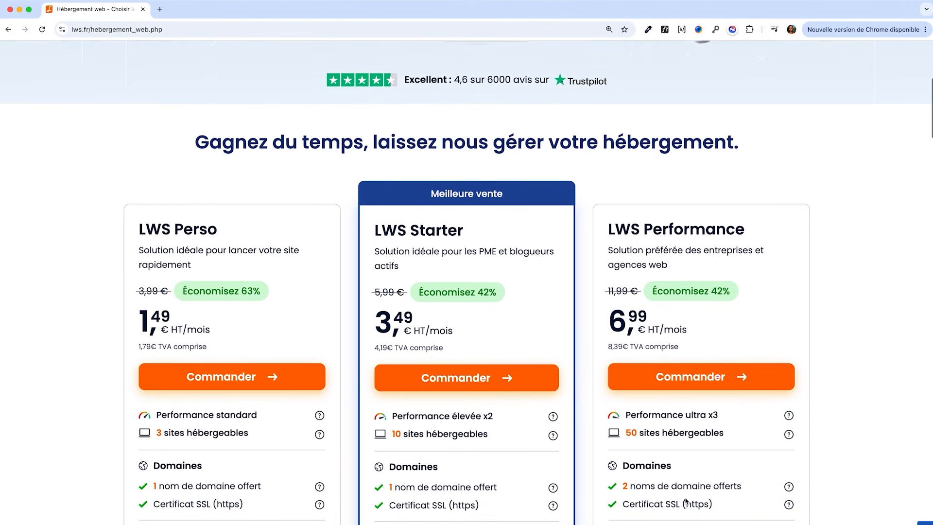
{"action": "left_click", "coordinate": [450, 388]}
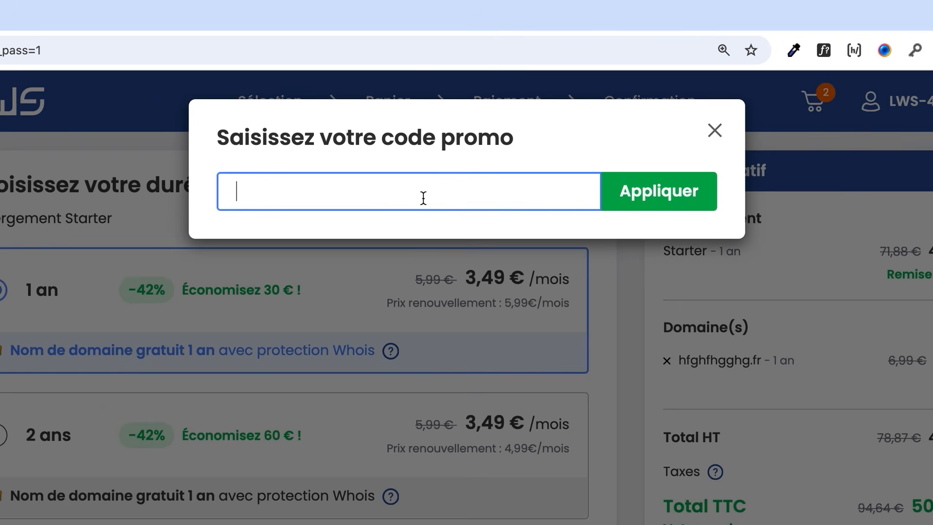
{"action": "type", "text": "OPEN"}
{"action": "left_click", "coordinate": [687, 200]}
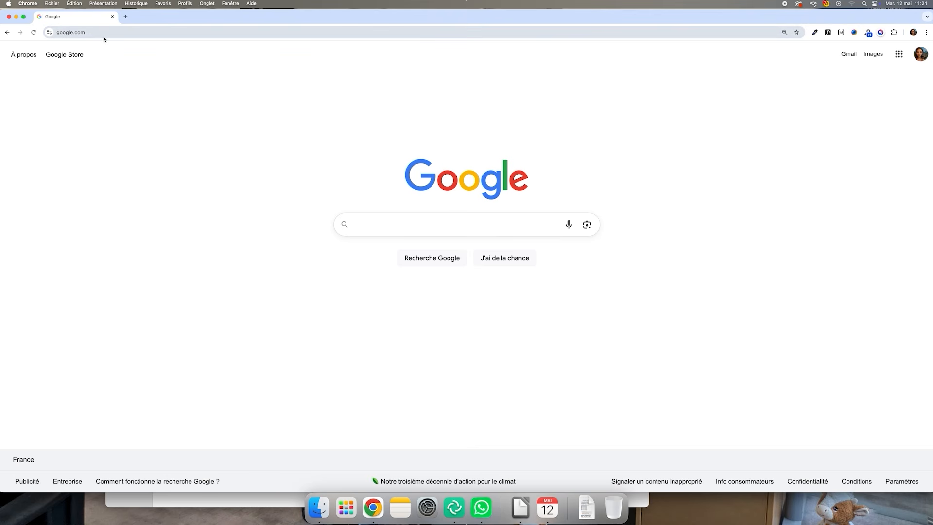
Go to nodejs.org and open the Node.js download page
{"action": "left_click", "coordinate": [104, 37]}
{"action": "type", "text": "nodejs.org"}
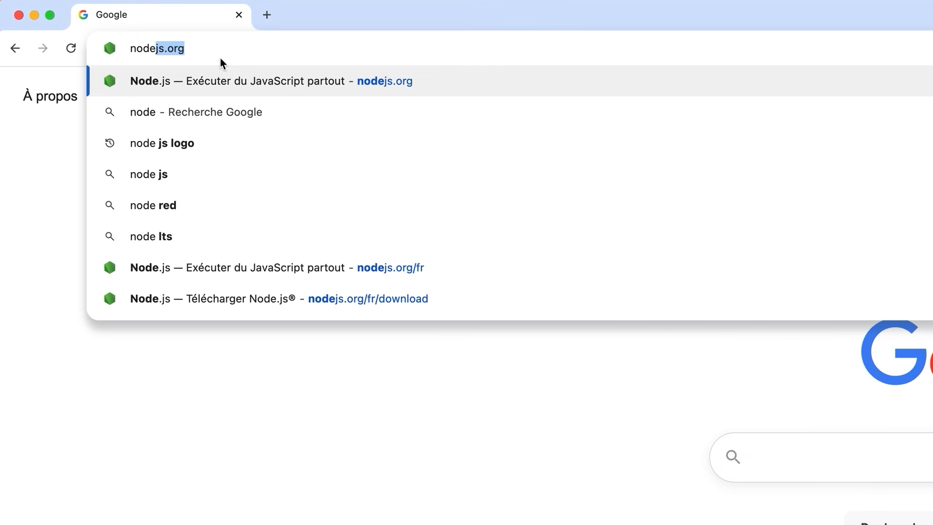
{"action": "left_click", "coordinate": [327, 83]}
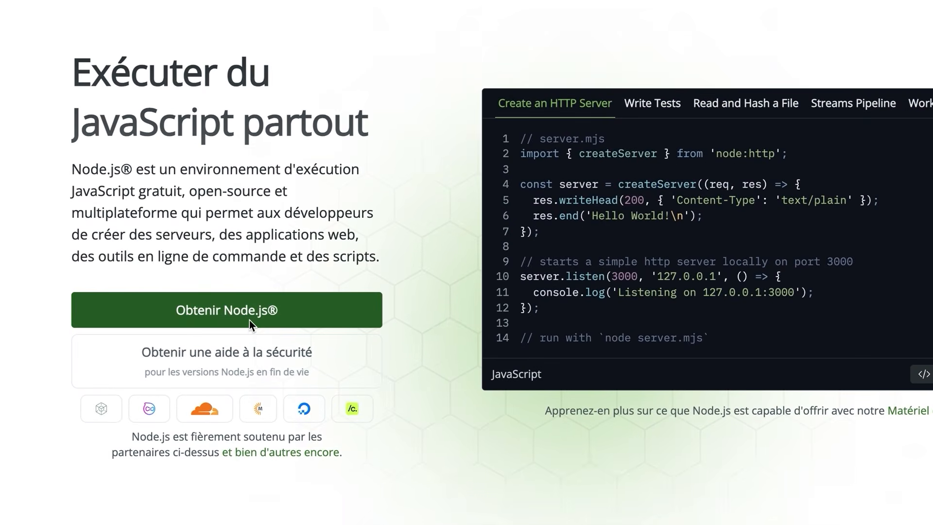
{"action": "left_click", "coordinate": [205, 314]}
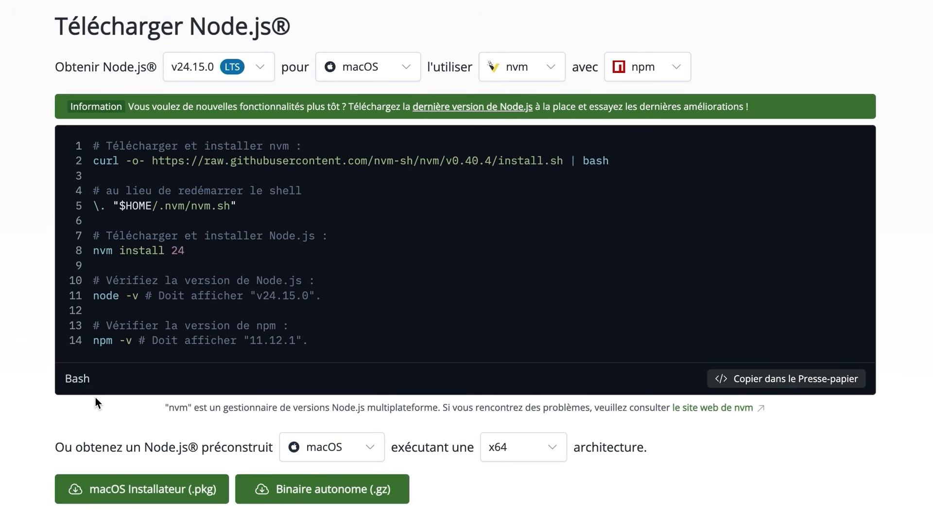
Select Node.js version v26.1.0 and download the macOS installer (.pkg), then show it in Downloads
{"action": "left_click", "coordinate": [249, 76]}
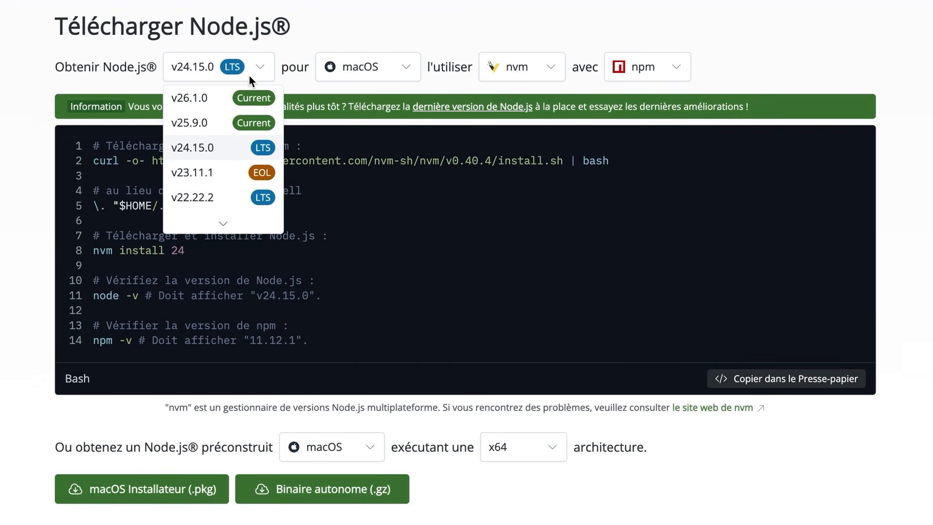
{"action": "left_click", "coordinate": [220, 101]}
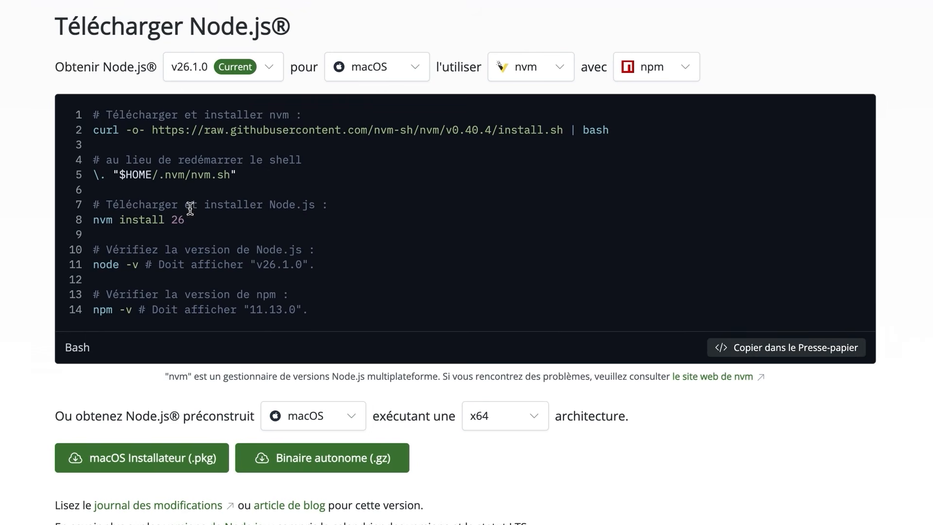
{"action": "left_click", "coordinate": [155, 470]}
{"action": "left_click", "coordinate": [325, 289]}
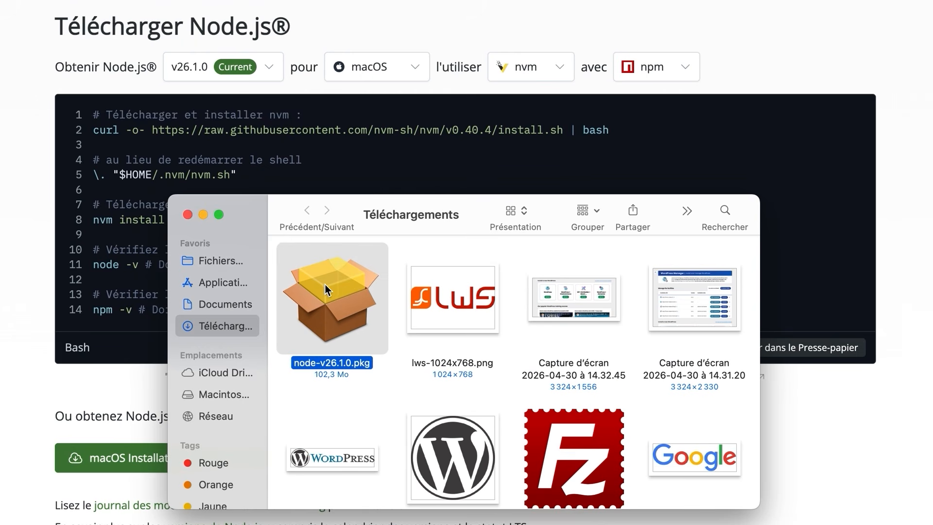
Run the node-v26.1.0.pkg installer through its introduction and licence screens, then close the Downloads window
{"action": "double_click", "coordinate": [326, 285]}
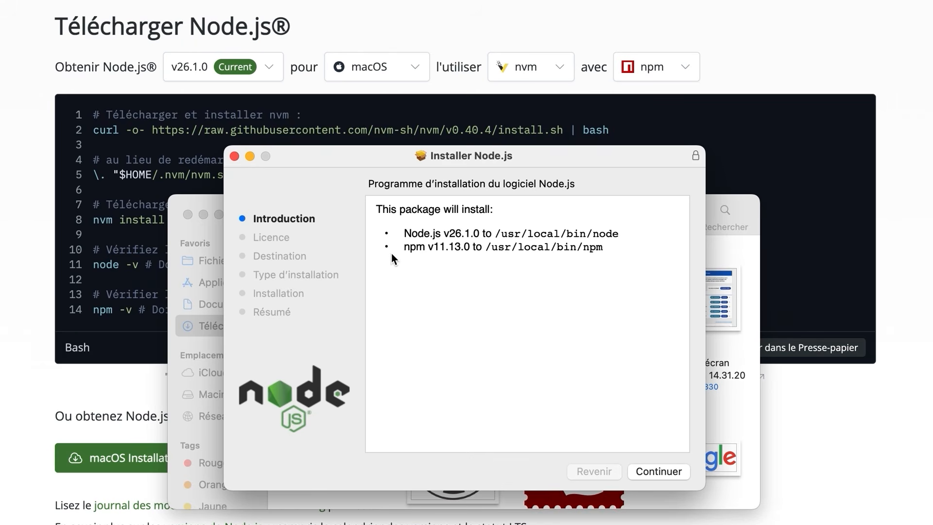
{"action": "left_click", "coordinate": [668, 471]}
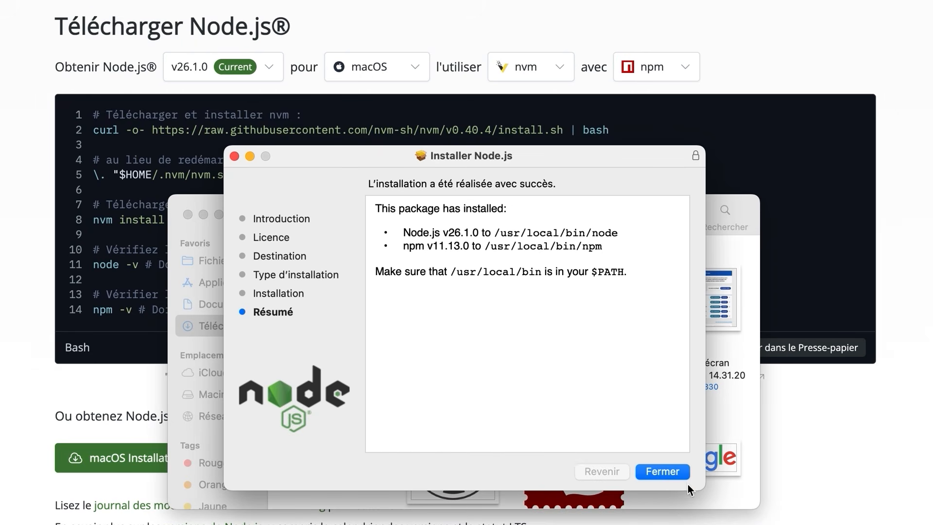
{"action": "left_click", "coordinate": [667, 471]}
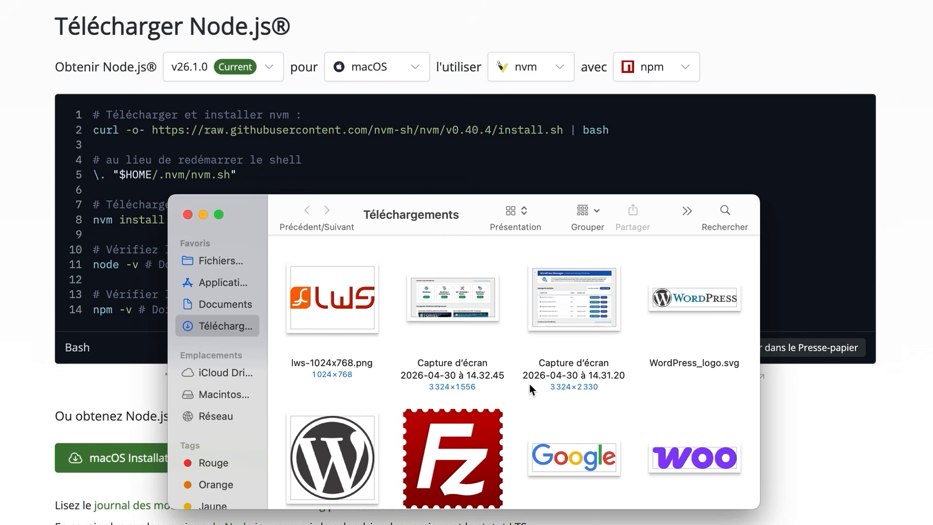
{"action": "key", "text": "super+w"}
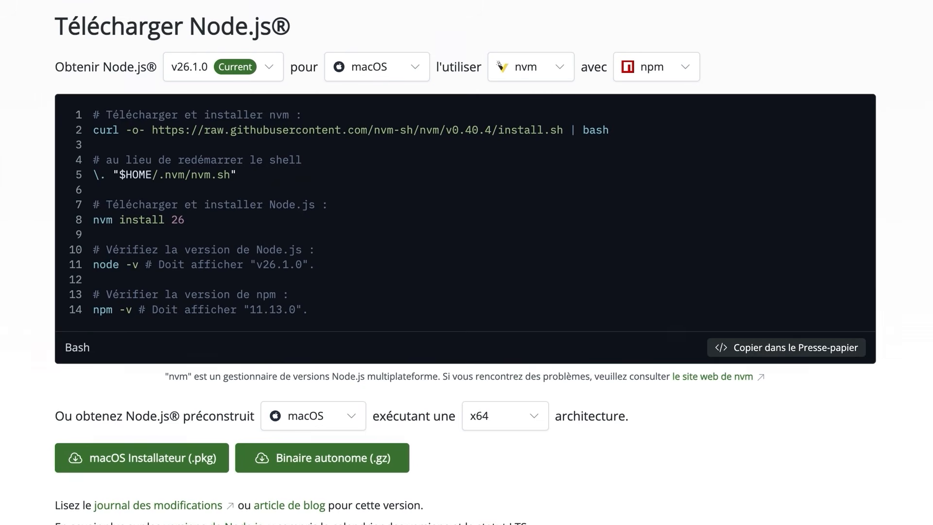
Open Terminal and check the installed Node.js version with node --version
{"action": "key", "text": "F4"}
{"action": "type", "text": "ter"}
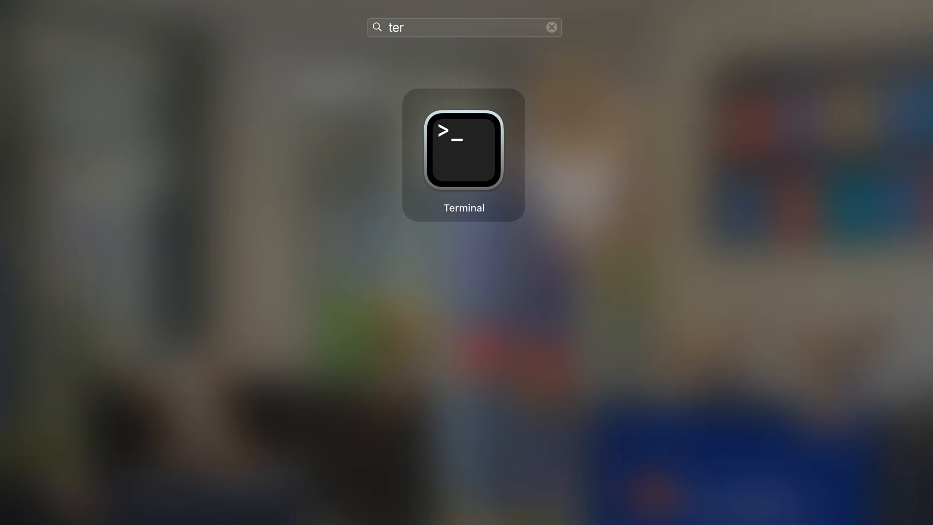
{"action": "left_click", "coordinate": [477, 168]}
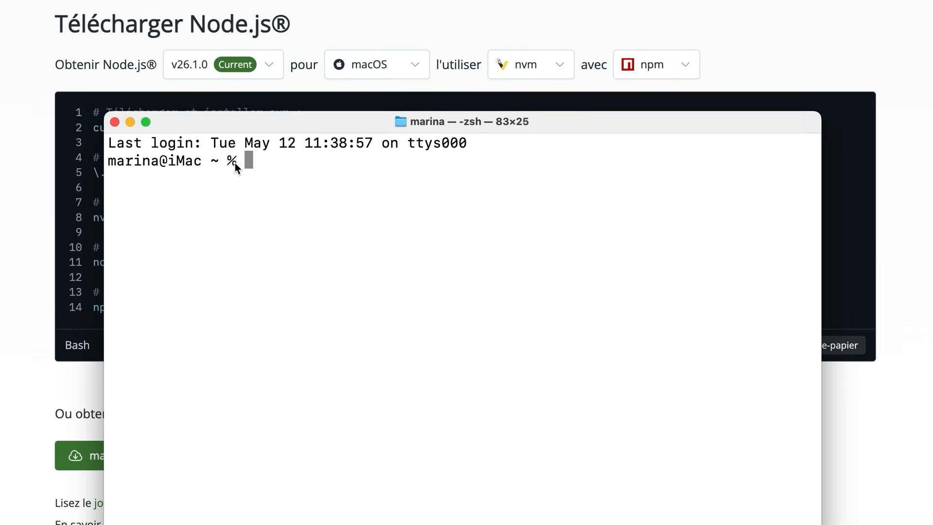
{"action": "type", "text": "node --version"}
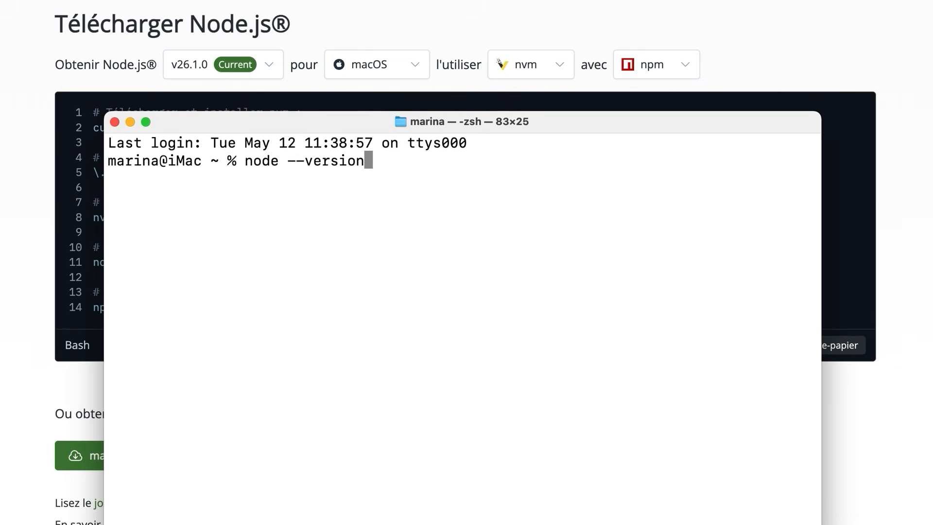
{"action": "key", "text": "Return"}
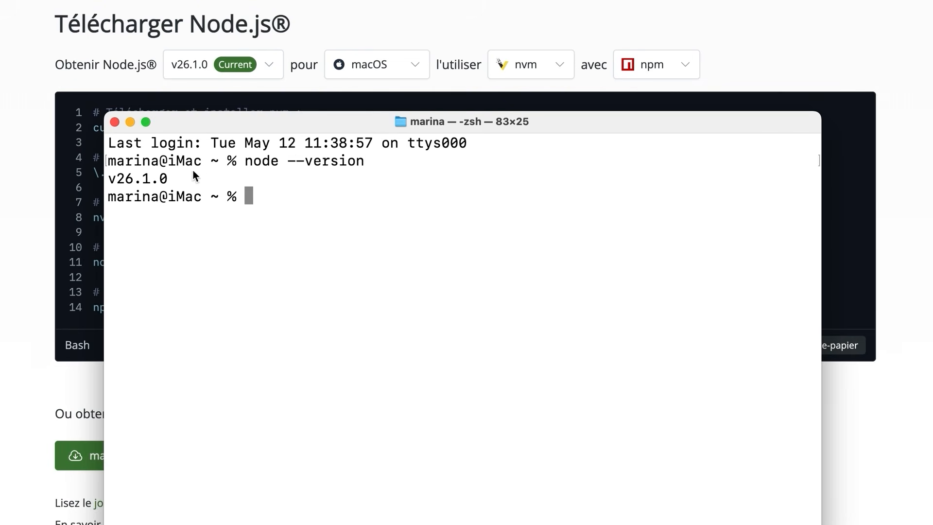
{"action": "left_click_drag", "start_coordinate": [109, 180], "coordinate": [163, 185]}
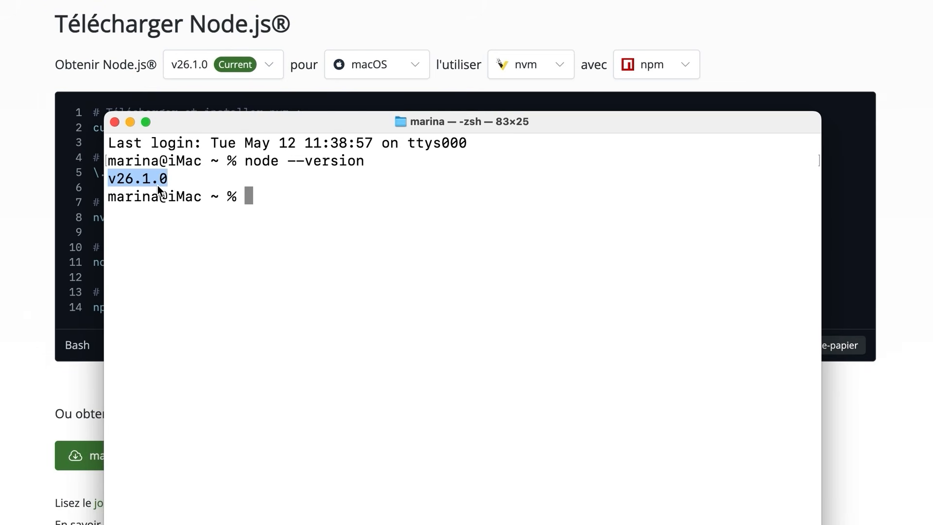
{"action": "left_click", "coordinate": [264, 196]}
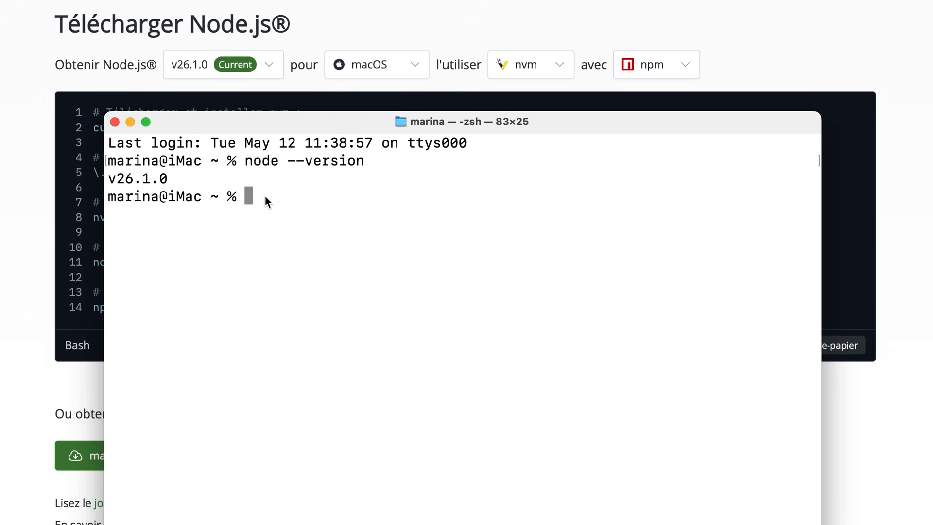
Install pnpm by running the get.pnpm.io install script with PNPM_VERSION=9.15.0
{"action": "type", "text": "curl -fsSL https://get.pnpm.io/install.sh | sh -"}
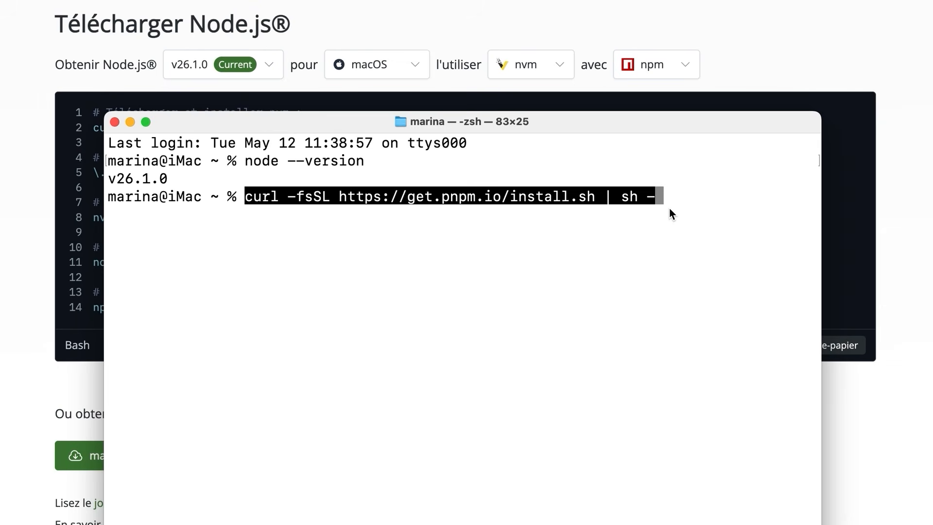
{"action": "key", "text": "BackSpace"}
{"action": "key", "text": "BackSpace"}
{"action": "key", "text": "BackSpace"}
{"action": "key", "text": "BackSpace"}
{"action": "key", "text": "BackSpace"}
{"action": "key", "text": "BackSpace"}
{"action": "key", "text": "BackSpace"}
{"action": "key", "text": "BackSpace"}
{"action": "key", "text": "BackSpace"}
{"action": "key", "text": "BackSpace"}
{"action": "key", "text": "BackSpace"}
{"action": "key", "text": "BackSpace"}
{"action": "key", "text": "BackSpace"}
{"action": "key", "text": "BackSpace"}
{"action": "key", "text": "BackSpace"}
{"action": "key", "text": "BackSpace"}
{"action": "key", "text": "BackSpace"}
{"action": "key", "text": "BackSpace"}
{"action": "key", "text": "BackSpace"}
{"action": "key", "text": "BackSpace"}
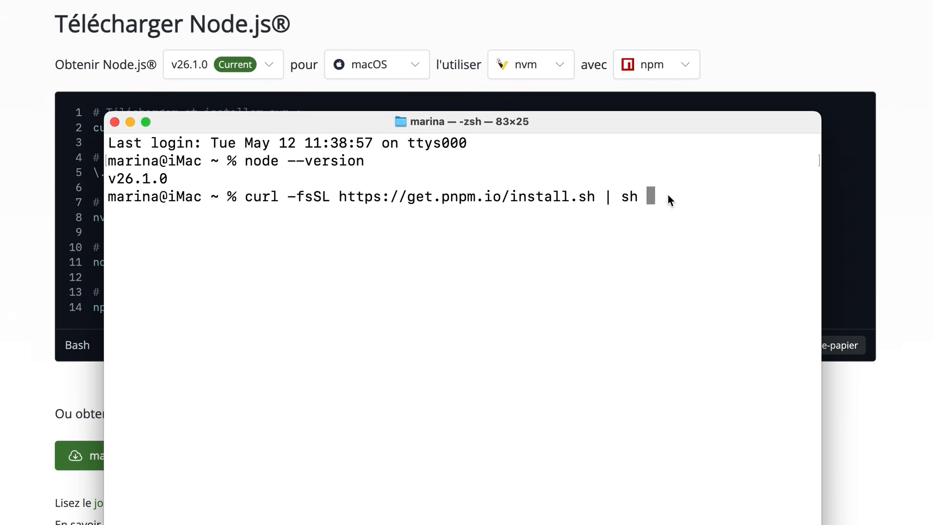
{"action": "key", "text": "BackSpace"}
{"action": "key", "text": "BackSpace"}
{"action": "key", "text": "BackSpace"}
{"action": "key", "text": "BackSpace"}
{"action": "key", "text": "BackSpace"}
{"action": "key", "text": "BackSpace"}
{"action": "key", "text": "BackSpace"}
{"action": "key", "text": "BackSpace"}
{"action": "key", "text": "BackSpace"}
{"action": "key", "text": "BackSpace"}
{"action": "key", "text": "BackSpace"}
{"action": "key", "text": "BackSpace"}
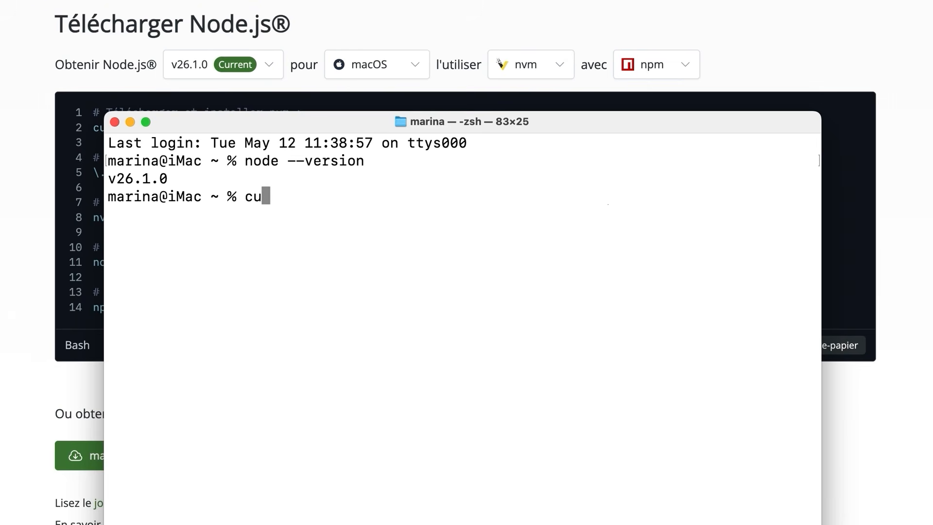
{"action": "type", "text": "curl -fsSL https://get.pnpm.io/install.sh | env PNPM_VERSION=9.15.0 sh -"}
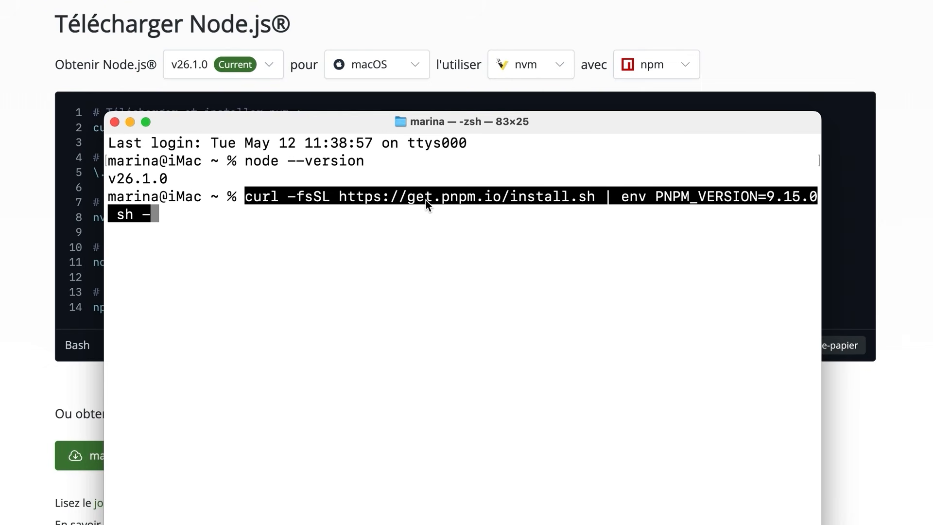
{"action": "key", "text": "Return"}
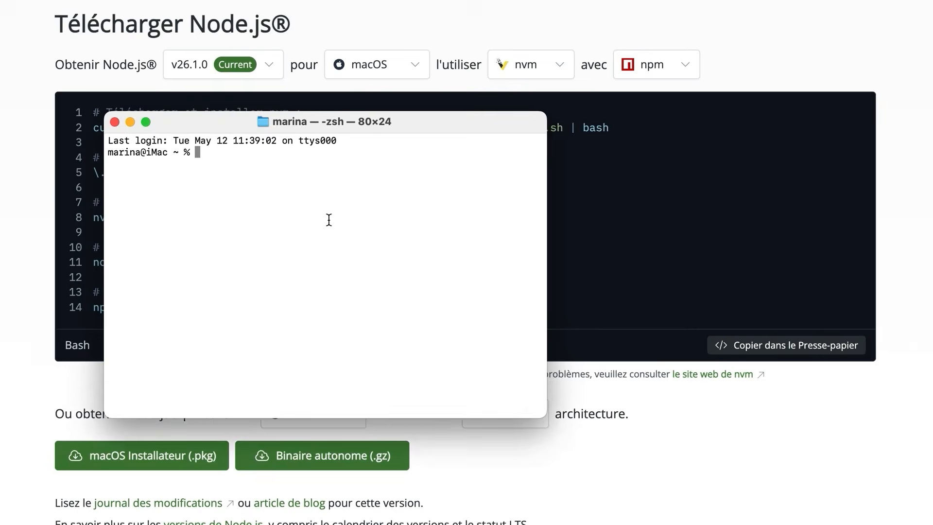
Open a fresh terminal window and check the pnpm version with pnpm --version
{"action": "key", "text": "super+plus"}
{"action": "key", "text": "super+plus"}
{"action": "key", "text": "super+plus"}
{"action": "key", "text": "super+plus"}
{"action": "key", "text": "super+plus"}
{"action": "key", "text": "super+plus"}
{"action": "key", "text": "super+plus"}
{"action": "key", "text": "super+plus"}
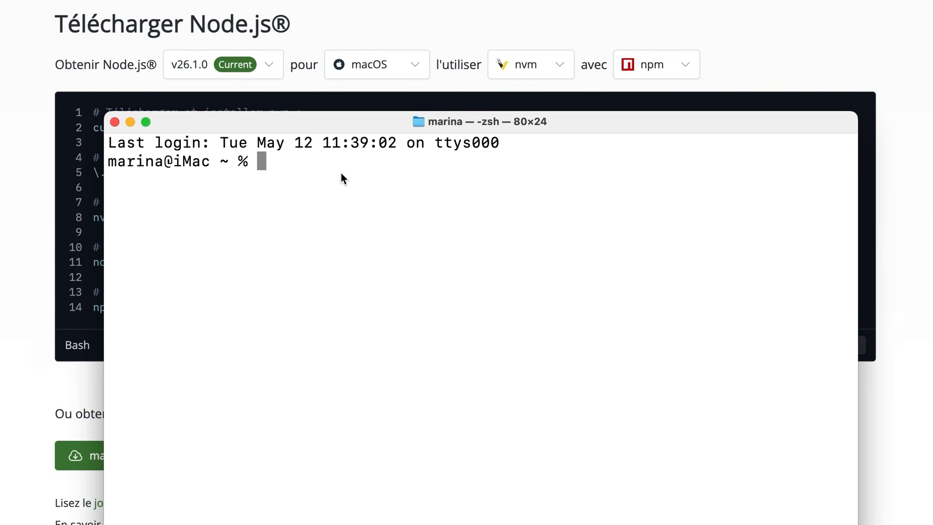
{"action": "left_click_drag", "start_coordinate": [364, 119], "coordinate": [355, 121]}
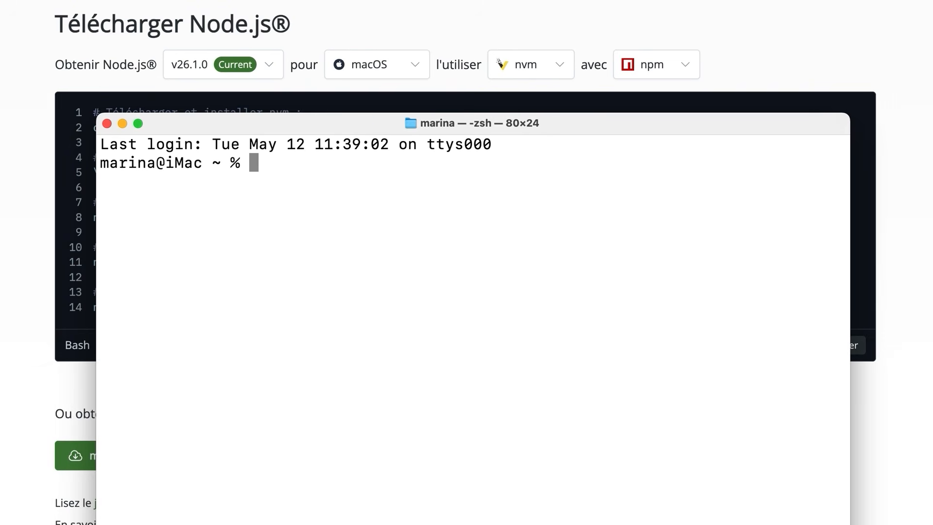
{"action": "type", "text": "pnpm --version"}
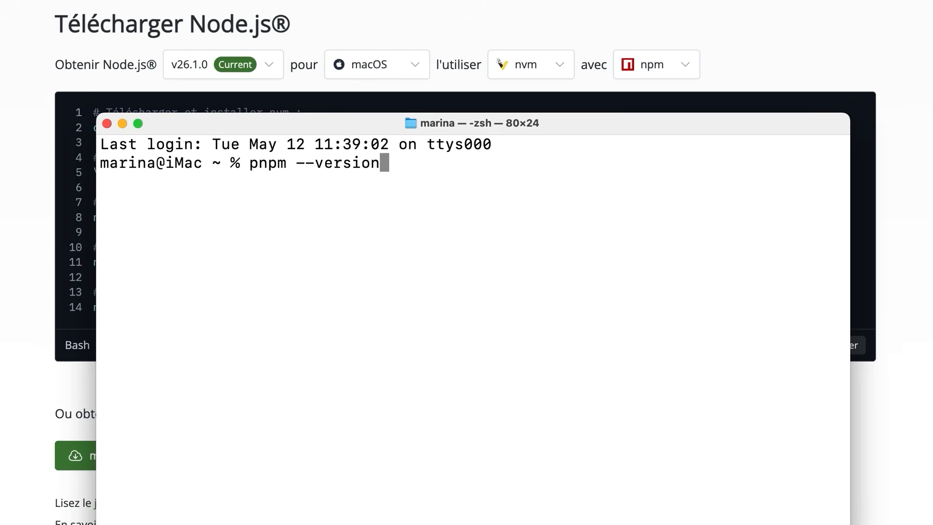
{"action": "key", "text": "Return"}
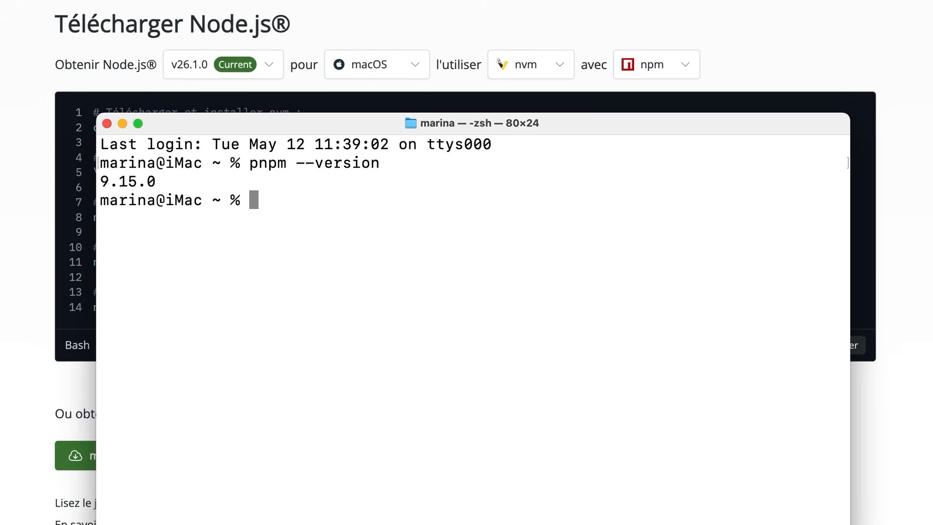
{"action": "left_click_drag", "start_coordinate": [158, 182], "coordinate": [85, 183]}
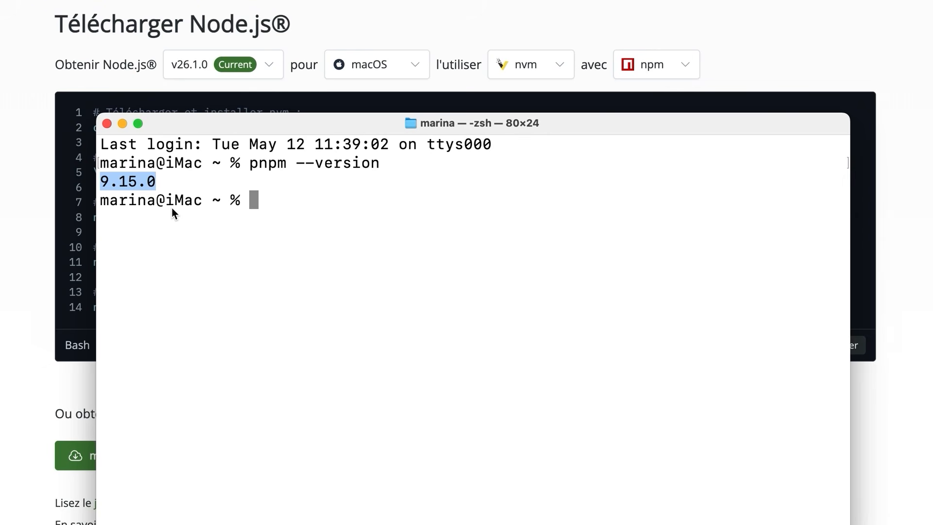
{"action": "left_click", "coordinate": [214, 232]}
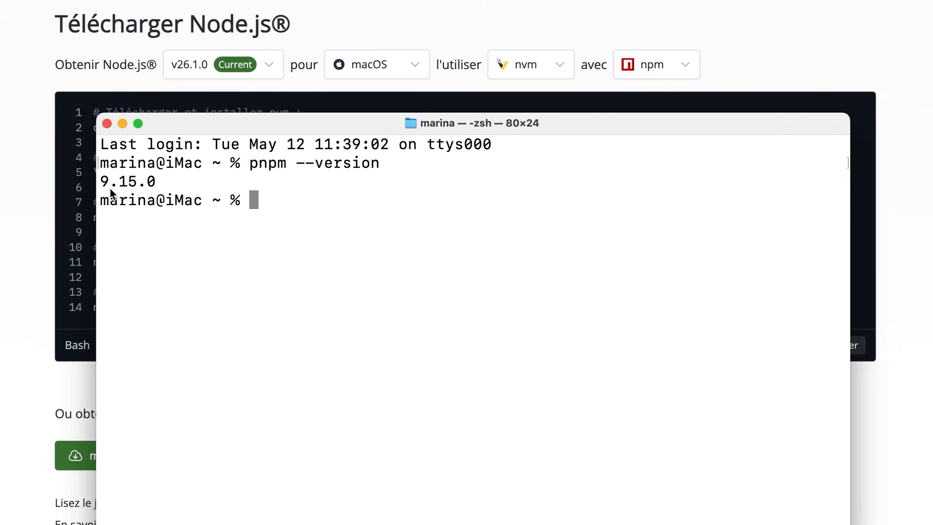
{"action": "left_click", "coordinate": [122, 123]}
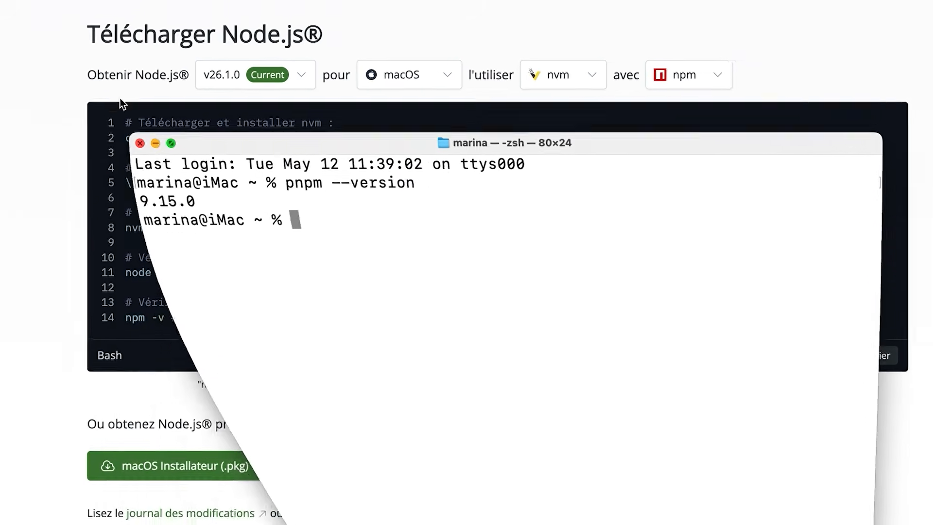
Download Visual Studio Code from code.visualstudio.com and install it into Applications
{"action": "left_click", "coordinate": [493, 55]}
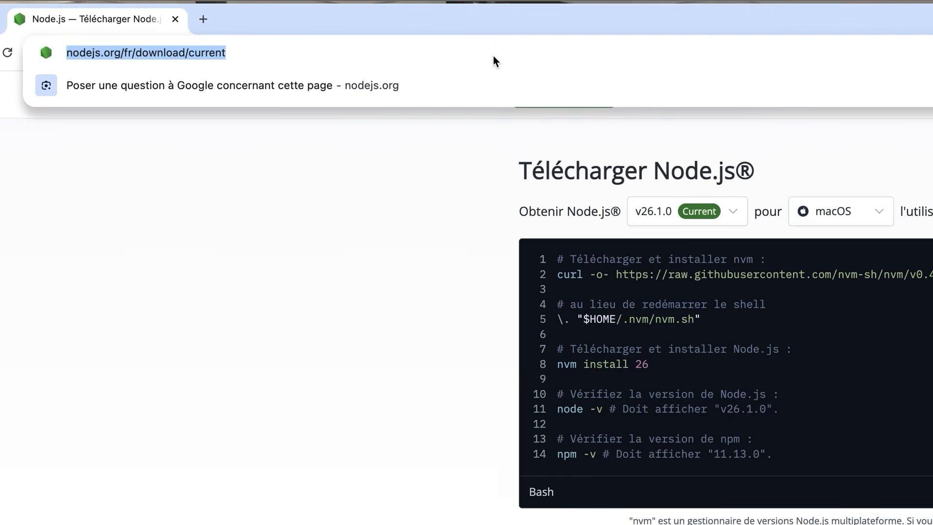
{"action": "type", "text": "code.visual"}
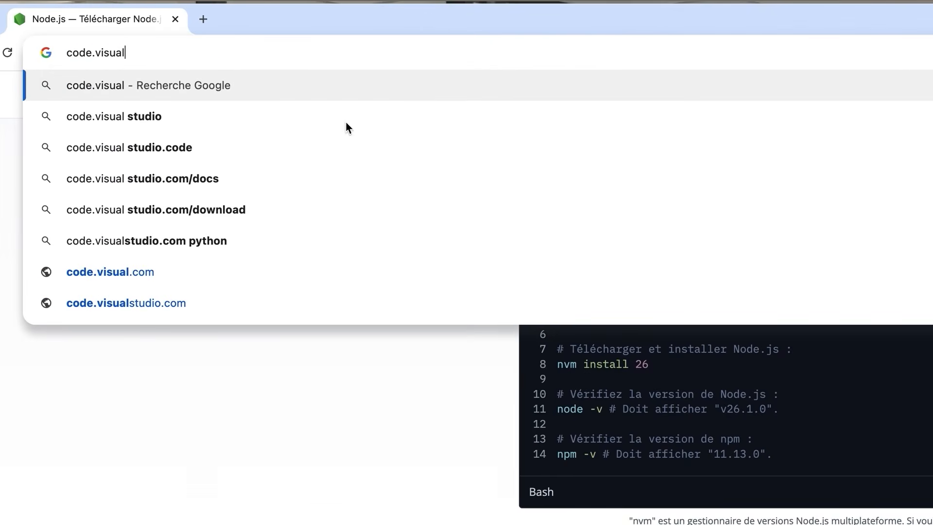
{"action": "left_click", "coordinate": [142, 306]}
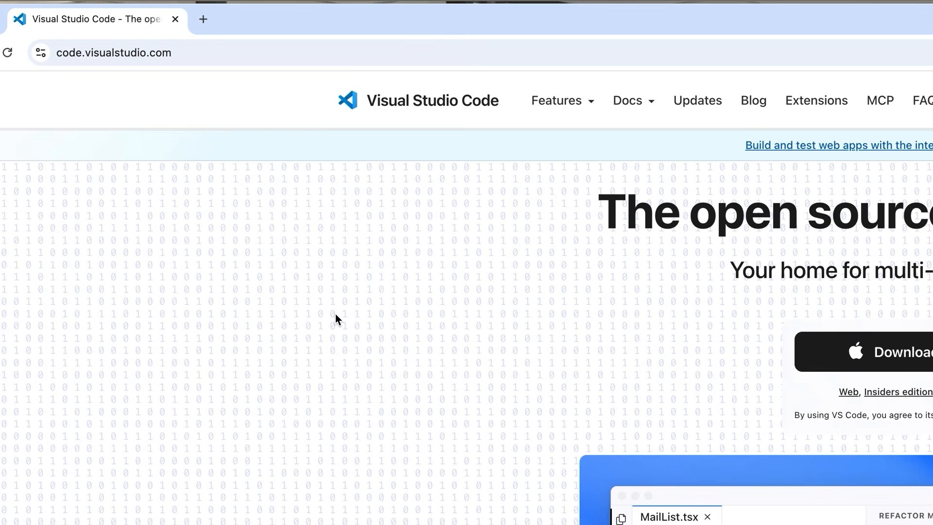
{"action": "left_click", "coordinate": [926, 362]}
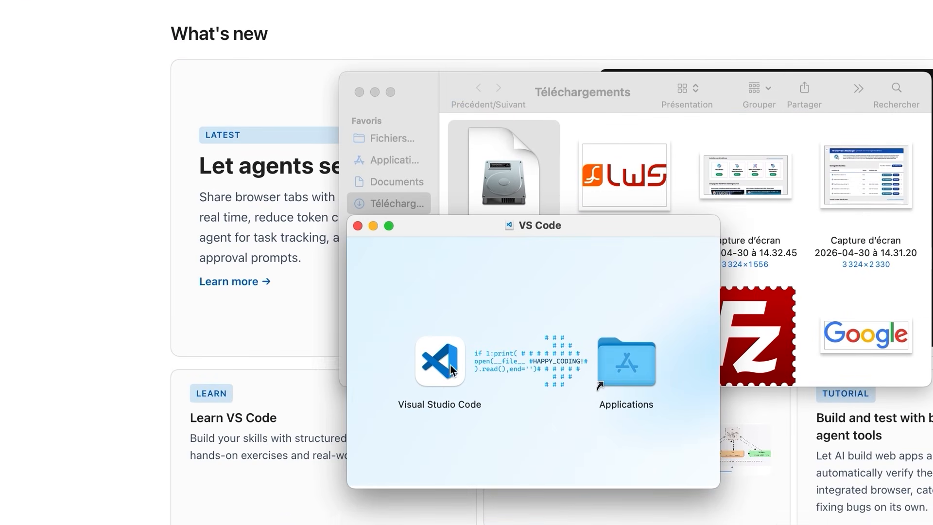
{"action": "left_click_drag", "start_coordinate": [450, 365], "coordinate": [627, 367]}
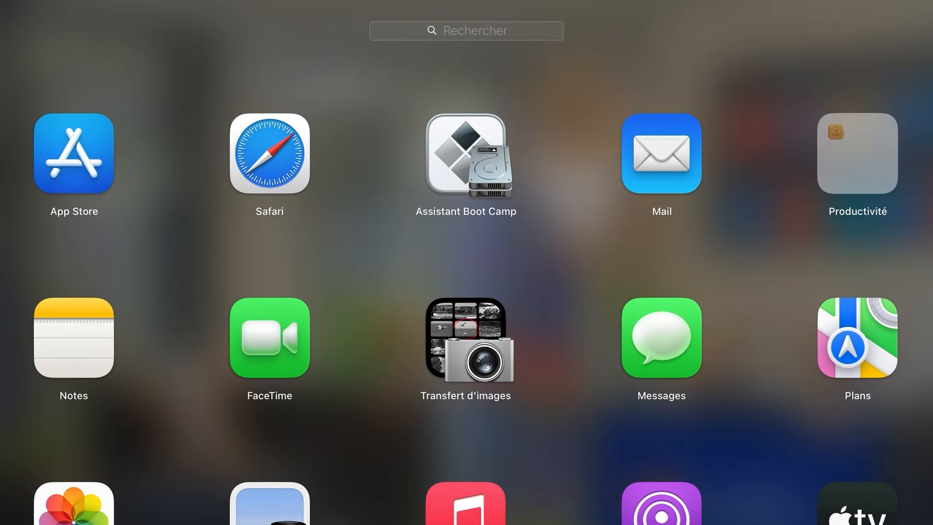
Open Terminal and install nvm by running the nvm v0.39.7 install script from raw.githubusercontent.com
{"action": "type", "text": "ter"}
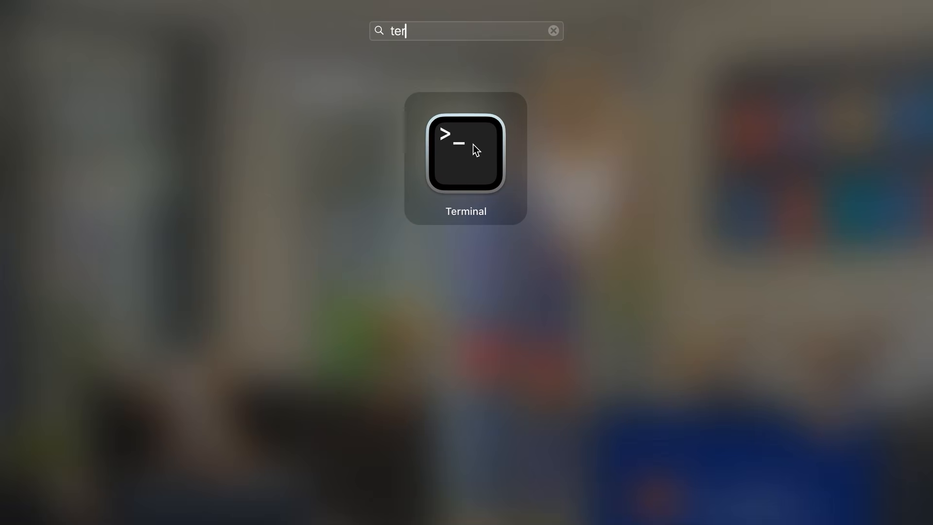
{"action": "left_click", "coordinate": [473, 146]}
{"action": "key", "text": "super+plus"}
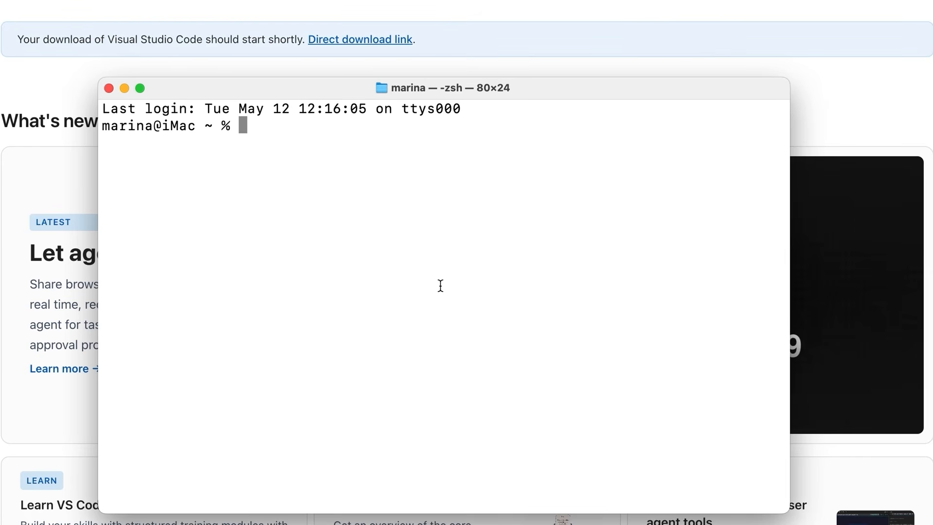
{"action": "type", "text": "curl -o- https://raw.githubusercontent.com/nvm-sh/nvm/v0.39.7/install.sh | bash"}
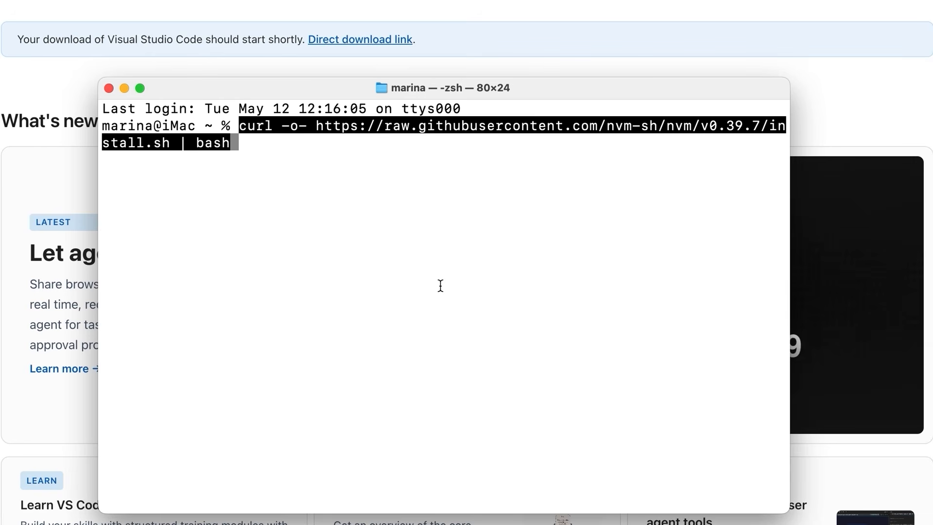
{"action": "key", "text": "Return"}
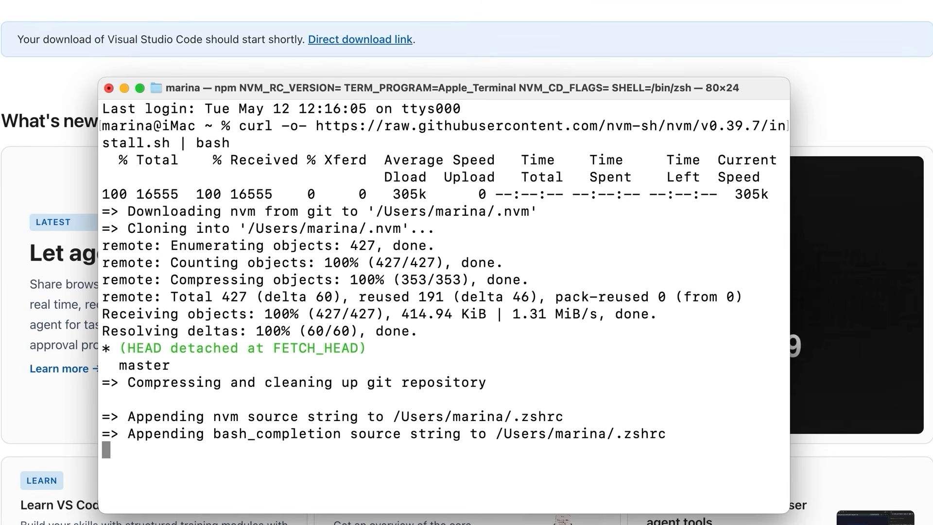
Install Node.js 24 with nvm and switch the shell to use version 24
{"action": "type", "text": "nvm install 24"}
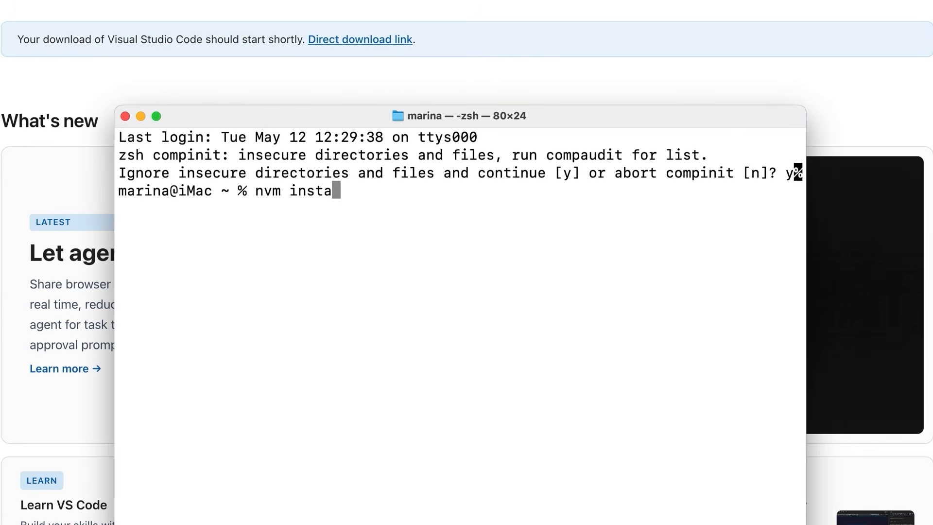
{"action": "key", "text": "Return"}
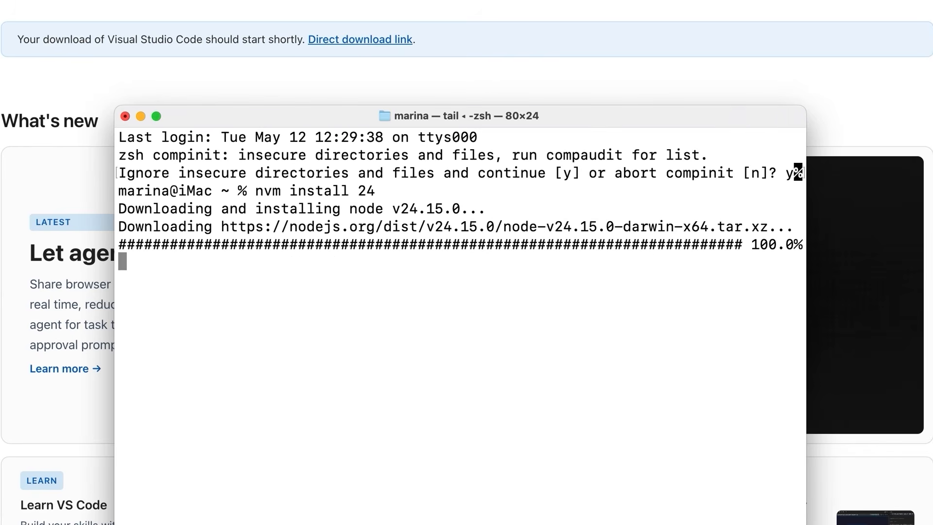
{"action": "type", "text": "nvm use 24"}
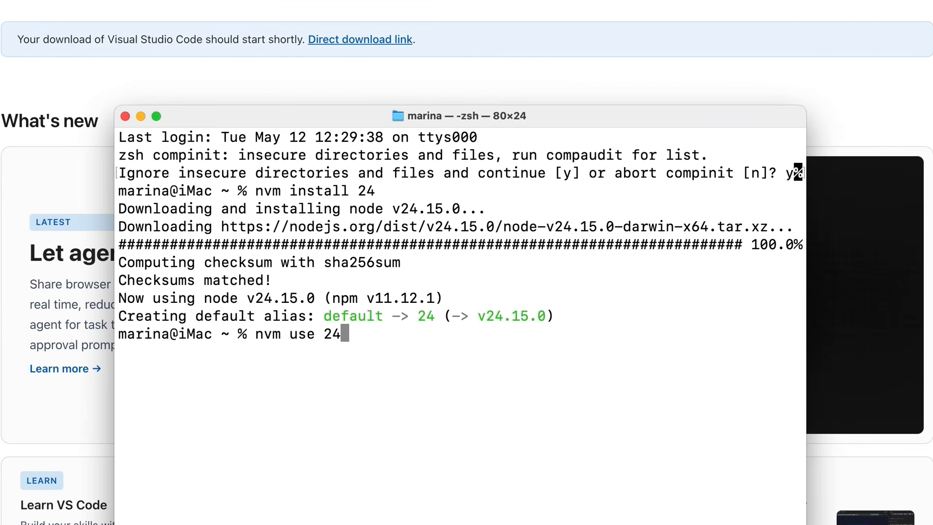
{"action": "key", "text": "Return"}
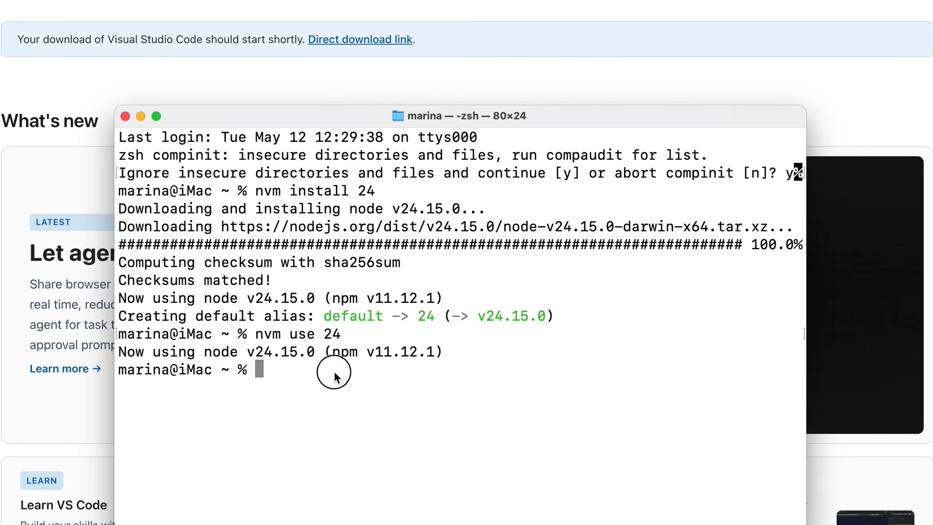
Clone the nexu-io/open-design GitHub repository, move into the open-design folder and run pnpm install
{"action": "type", "text": "git clone https://github.com/nexu-io/open-design.git"}
{"action": "key", "text": "Return"}
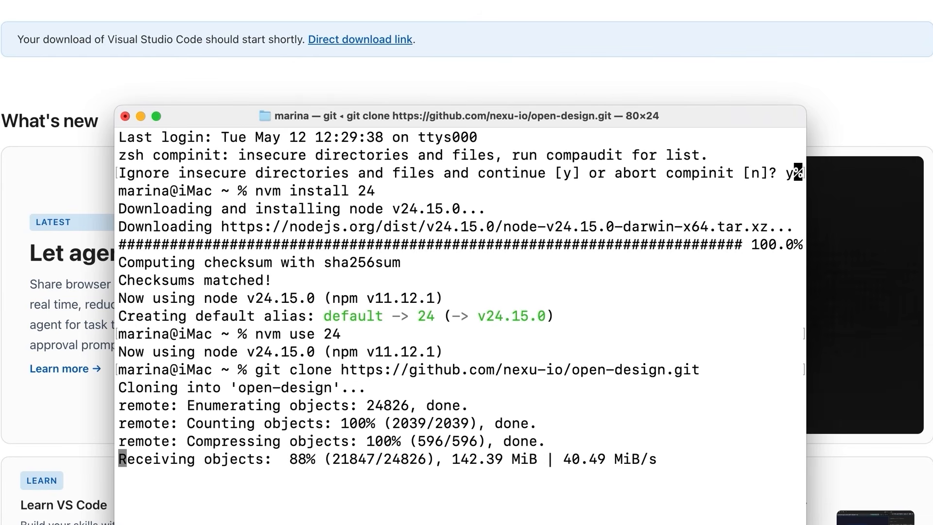
{"action": "type", "text": "cd open-design"}
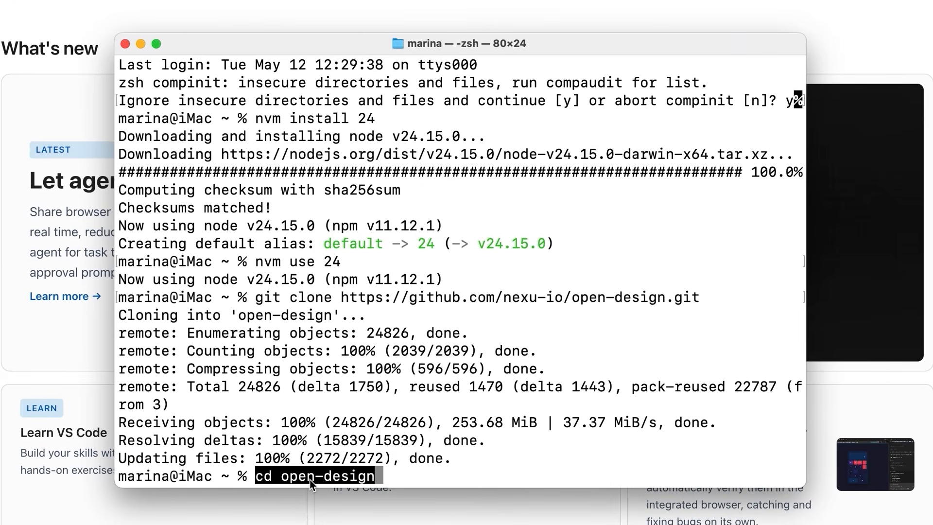
{"action": "key", "text": "Return"}
{"action": "type", "text": "pnpm install"}
{"action": "key", "text": "Return"}
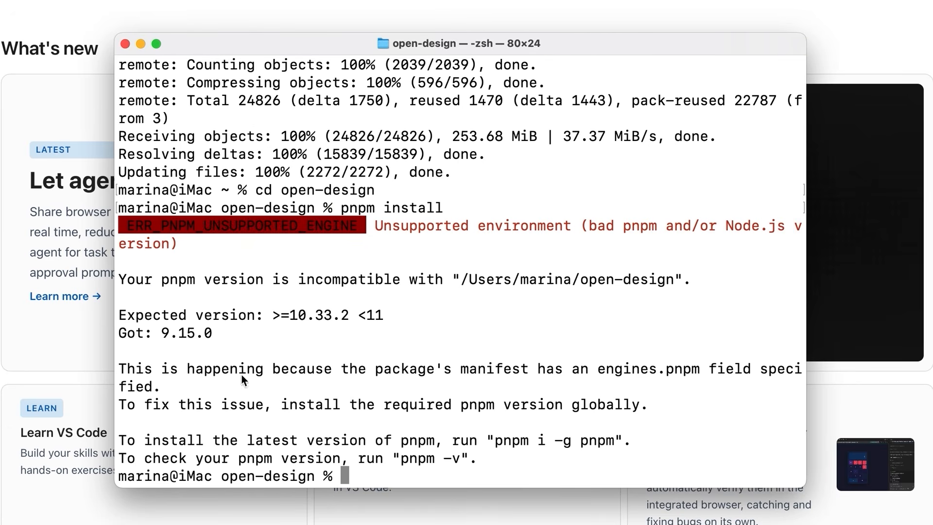
Upgrade pnpm by running the get.pnpm.io install script with PNPM_VERSION=10.33.2
{"action": "left_click_drag", "start_coordinate": [374, 224], "coordinate": [442, 253]}
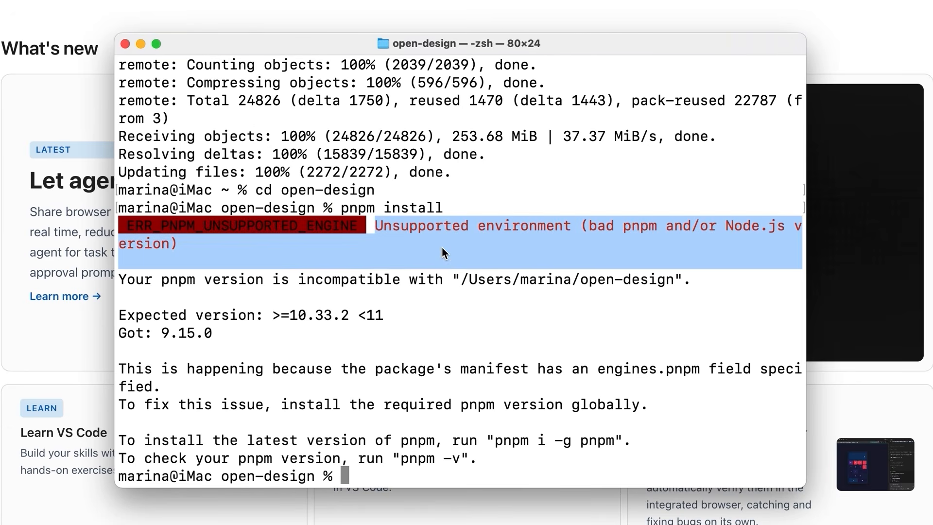
{"action": "left_click", "coordinate": [442, 254]}
{"action": "type", "text": "curl -fsSL https://get.pnpm.io/install.sh | env PNPM_VERSION=10.33.2 sh -"}
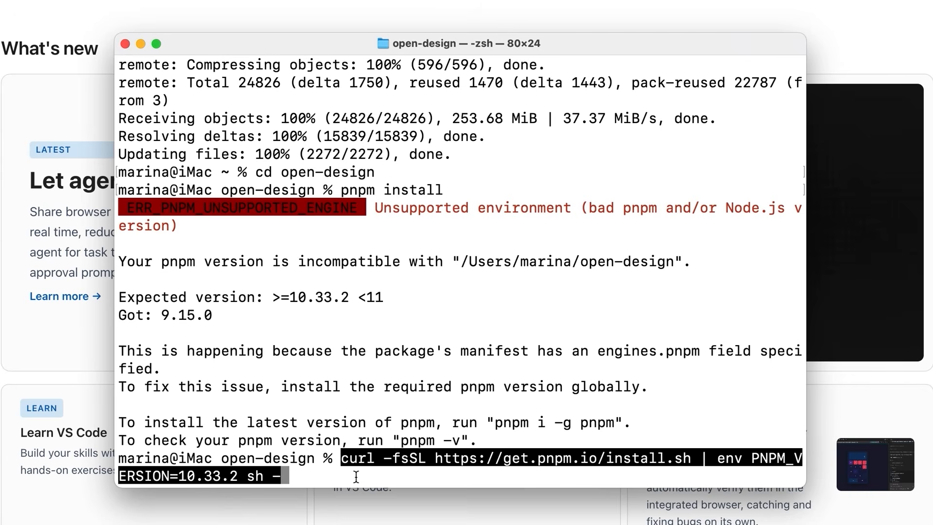
{"action": "key", "text": "Return"}
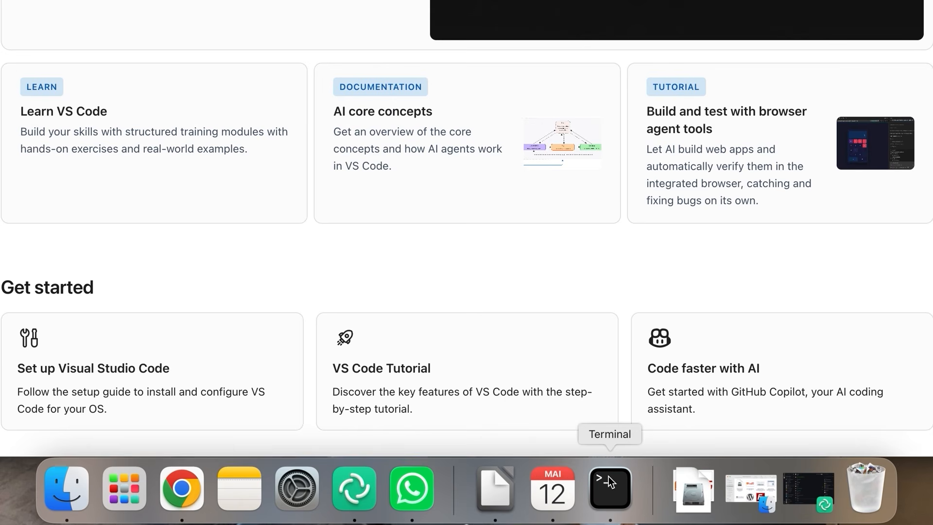
Start the Open Design web app dev server by running pnpm dev inside apps/web
{"action": "left_click", "coordinate": [608, 485]}
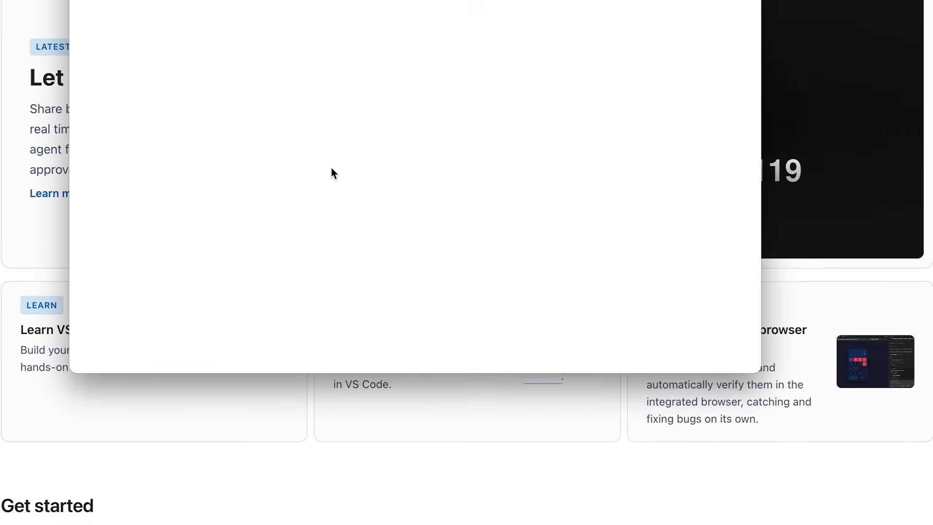
{"action": "type", "text": "pnpm dev"}
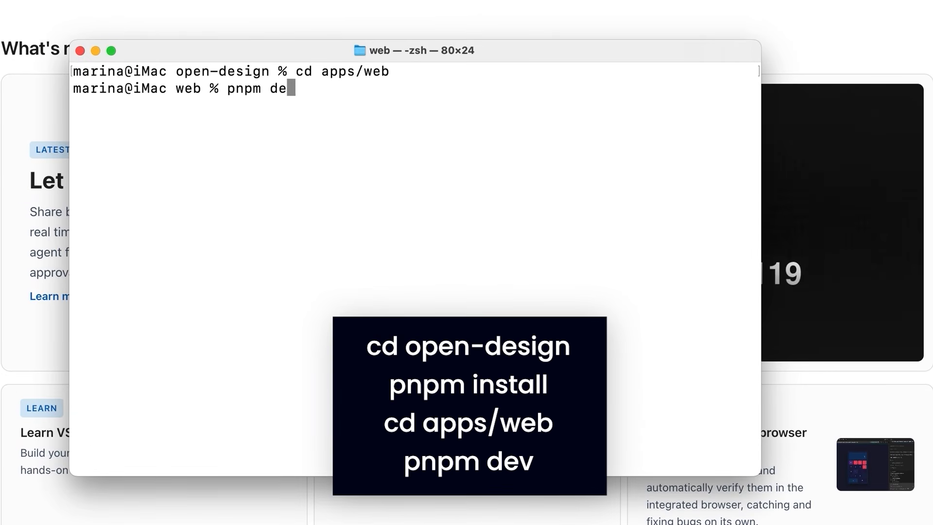
{"action": "key", "text": "Return"}
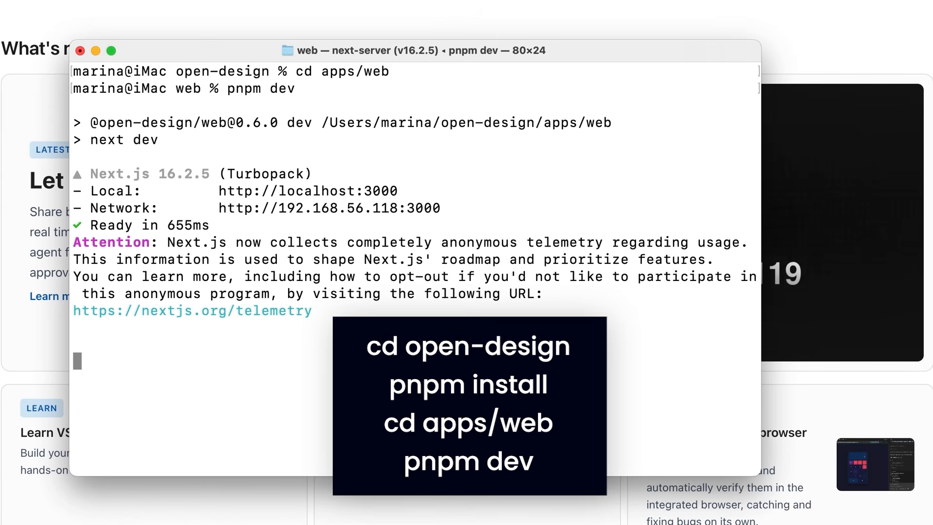
{"action": "left_click_drag", "start_coordinate": [402, 192], "coordinate": [219, 195]}
{"action": "key", "text": "super+c"}
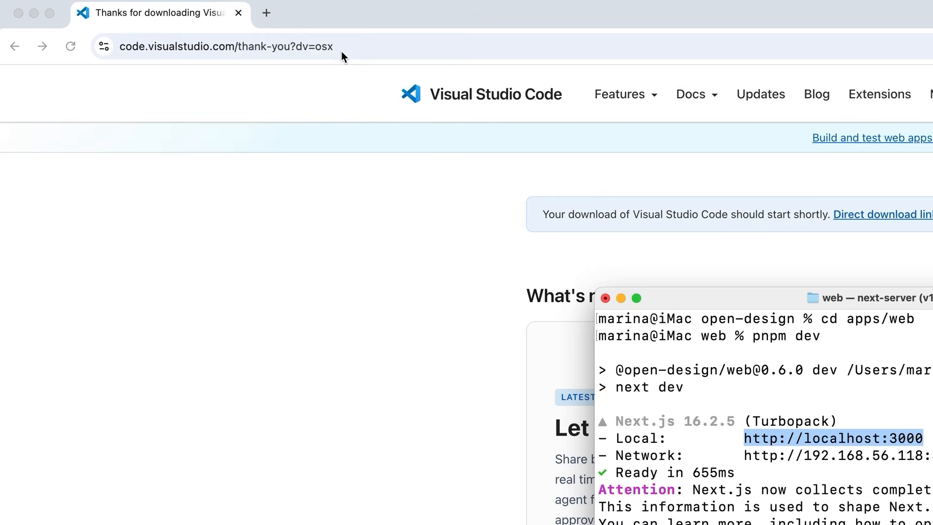
{"action": "left_click", "coordinate": [351, 49]}
{"action": "key", "text": "super+v"}
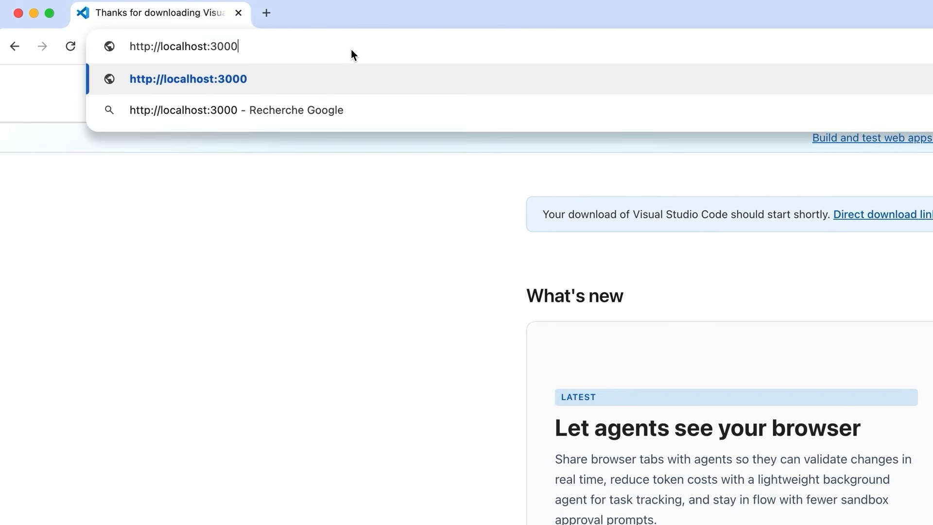
{"action": "key", "text": "Return"}
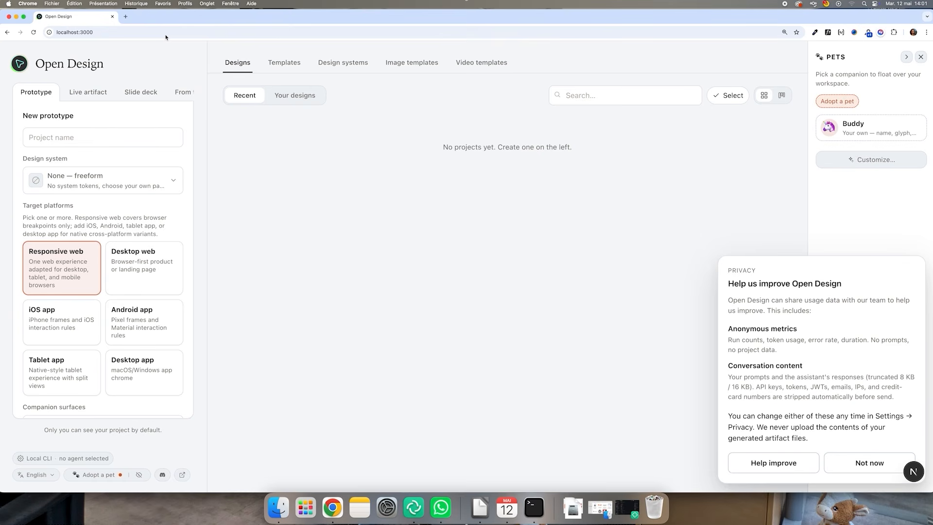
Accept helping improve Open Design in the privacy prompt and read the Local CLI agent requirements in the setup dialog
{"action": "left_click", "coordinate": [754, 462]}
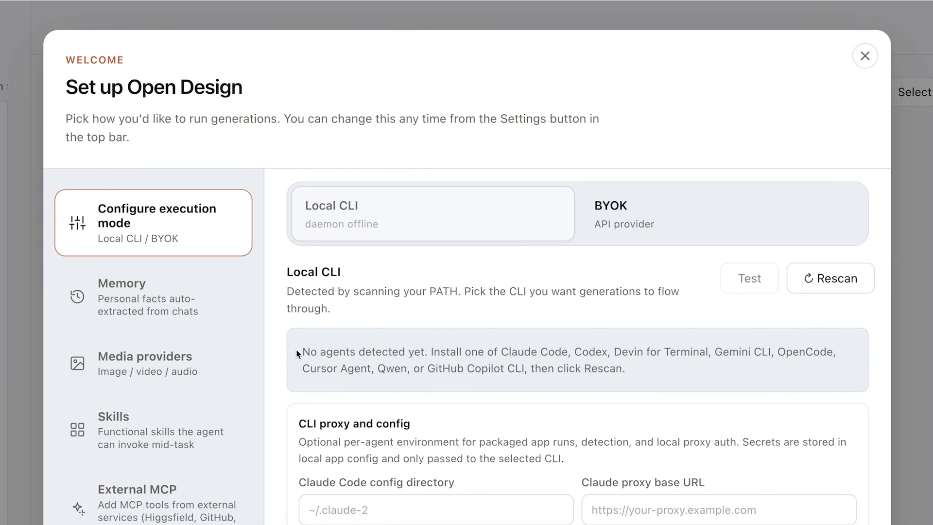
{"action": "left_click_drag", "start_coordinate": [300, 354], "coordinate": [575, 354]}
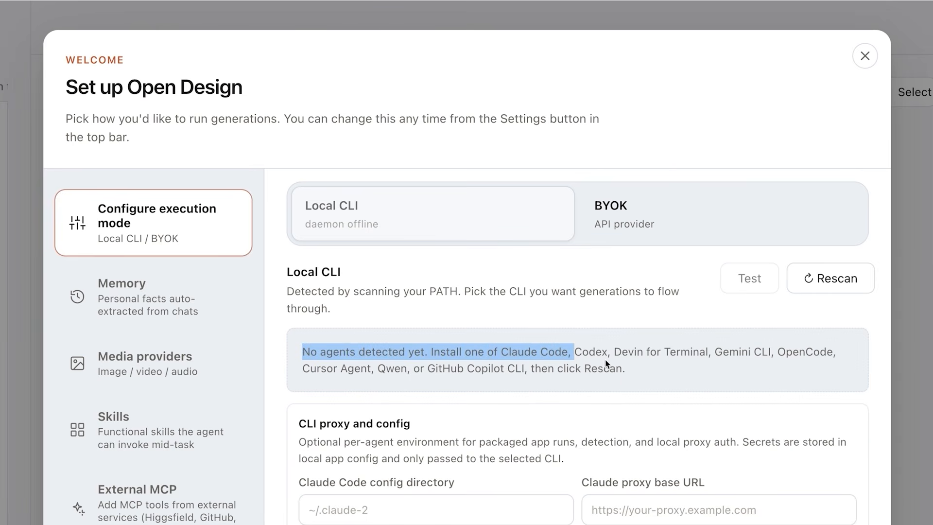
{"action": "left_click", "coordinate": [621, 383]}
{"action": "key", "text": "super+Tab"}
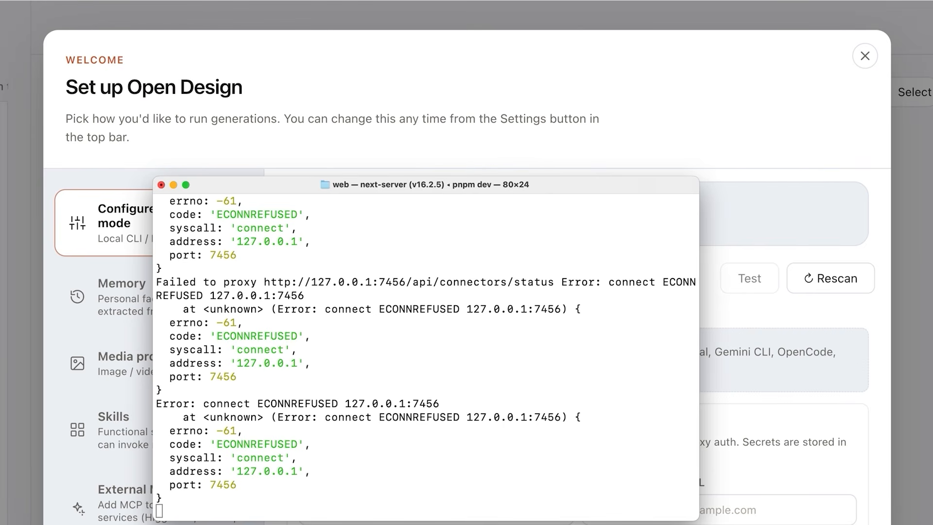
{"action": "key", "text": "super+n"}
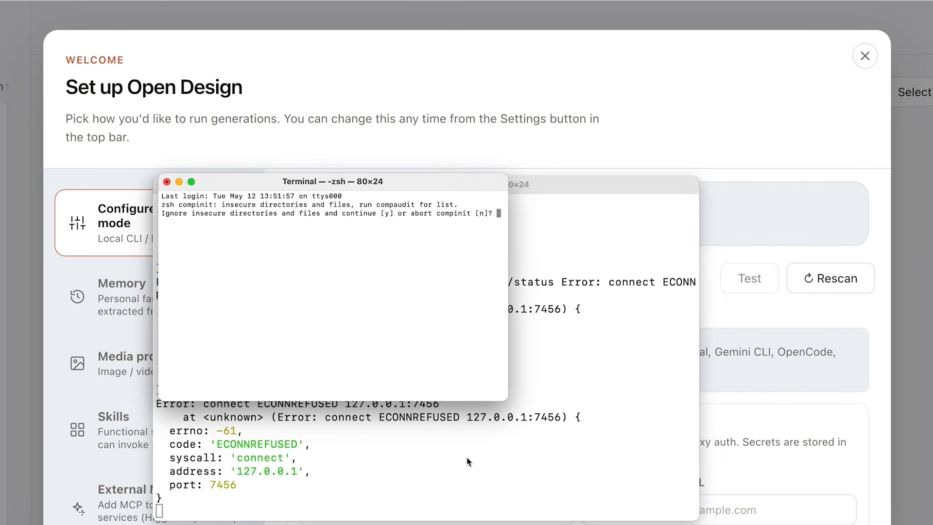
{"action": "key", "text": "super+plus"}
{"action": "key", "text": "super+plus"}
{"action": "type", "text": "y%"}
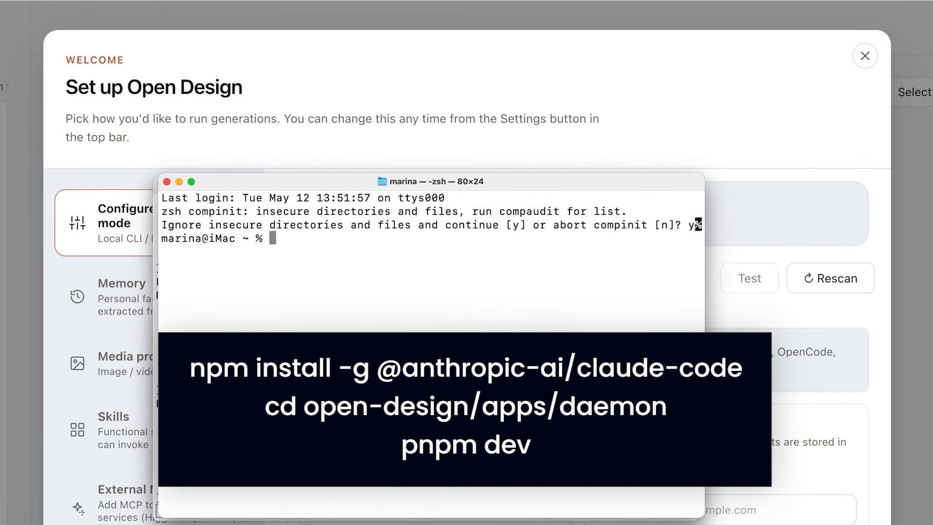
{"action": "type", "text": "pnpm dev"}
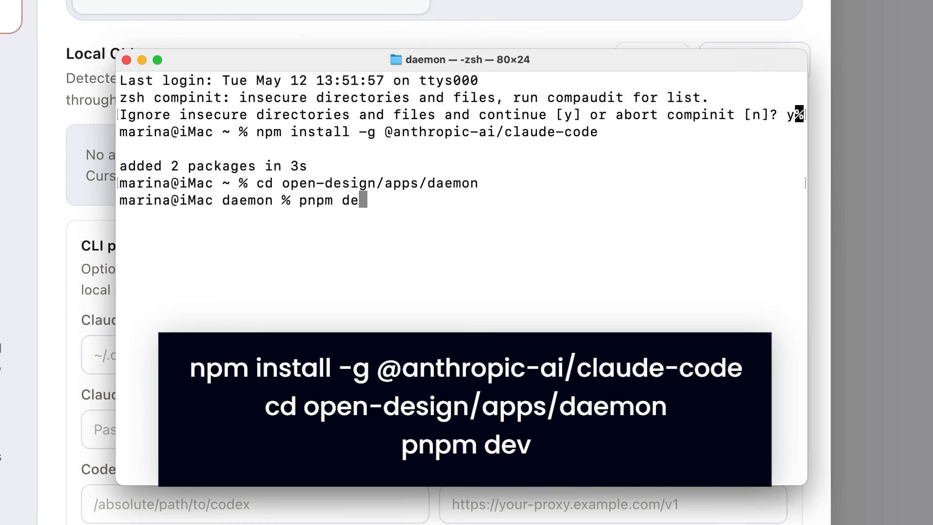
{"action": "key", "text": "Return"}
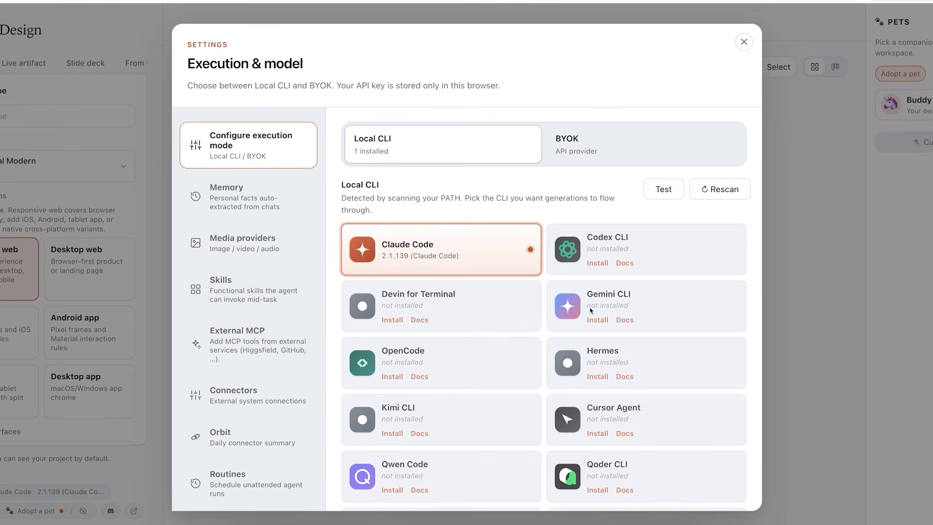
Select Claude Code as the Local CLI agent in the execution settings and close the settings dialog
{"action": "scroll", "coordinate": [591, 310], "scroll_direction": "down", "scroll_amount": 5}
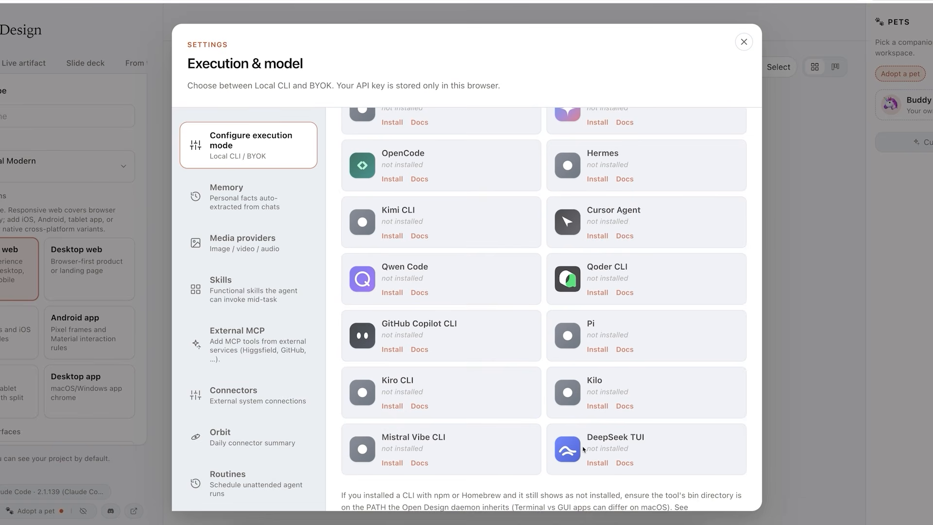
{"action": "scroll", "coordinate": [583, 450], "scroll_direction": "up", "scroll_amount": 5}
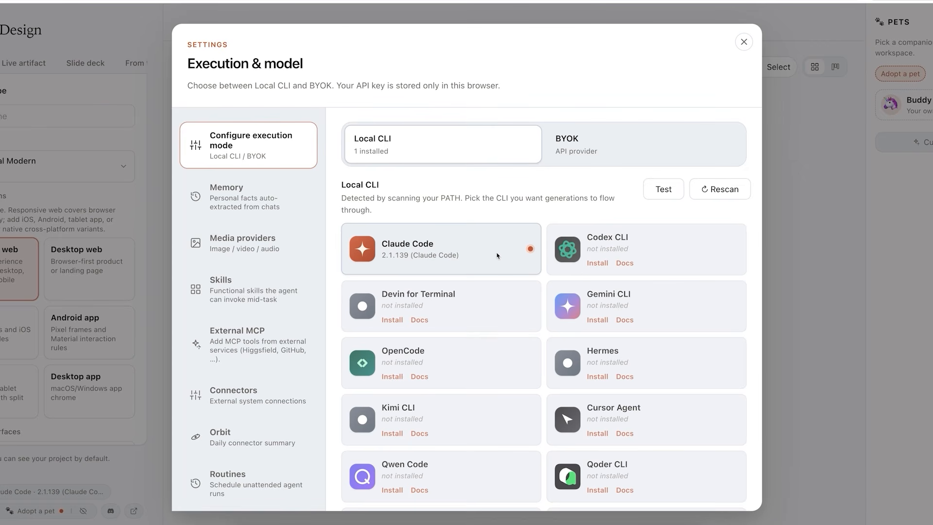
{"action": "left_click", "coordinate": [523, 227]}
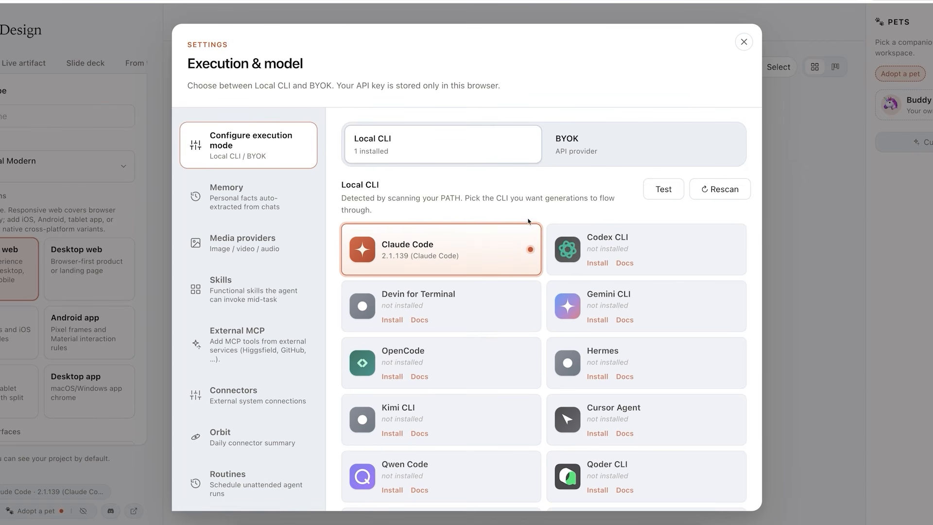
{"action": "left_click", "coordinate": [745, 44]}
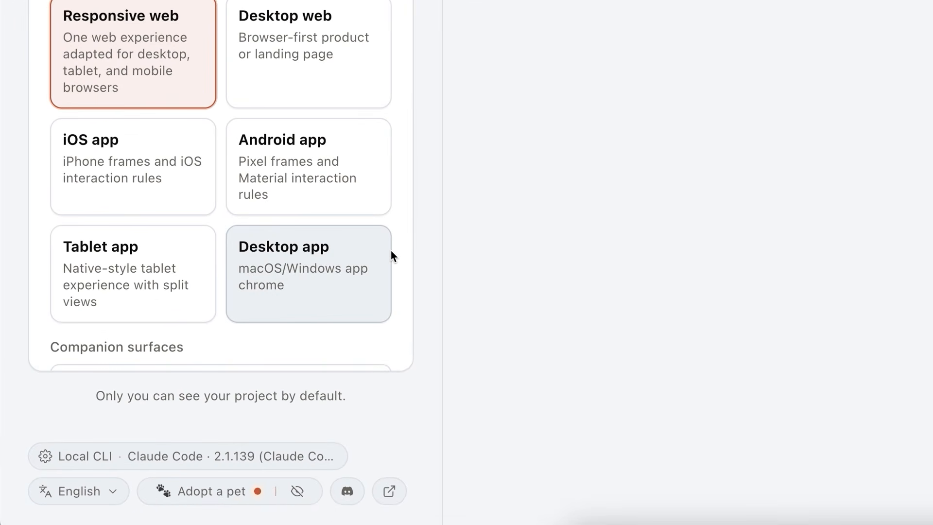
{"action": "left_click", "coordinate": [174, 454]}
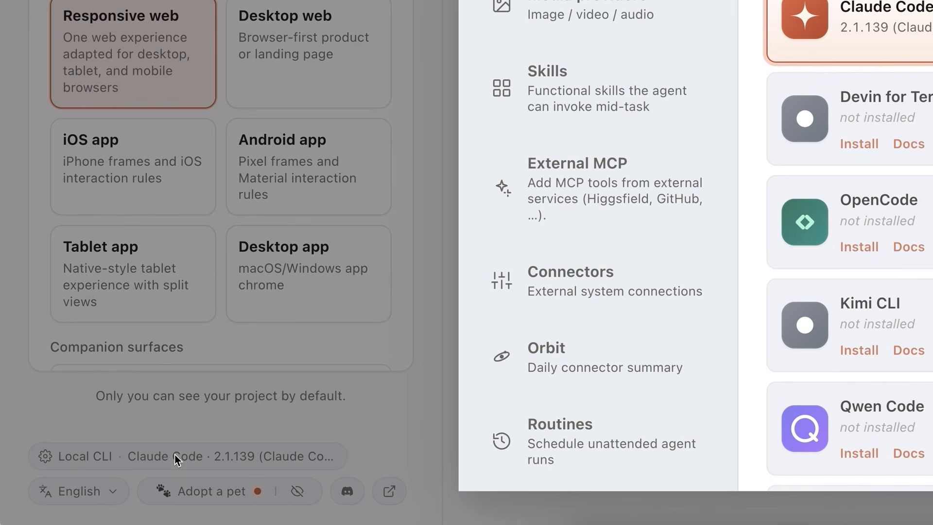
{"action": "left_click", "coordinate": [282, 427]}
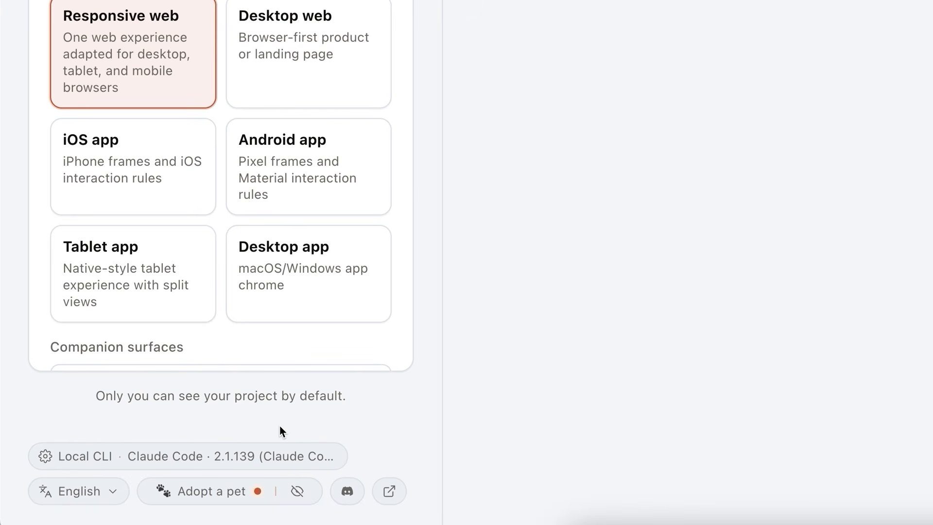
Switch the Open Design interface language to Français
{"action": "left_click", "coordinate": [74, 492]}
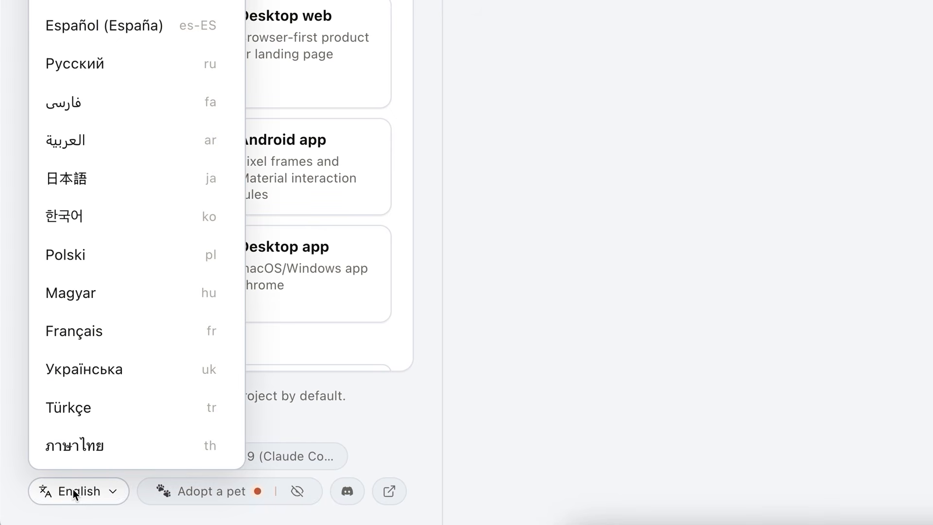
{"action": "left_click", "coordinate": [86, 333]}
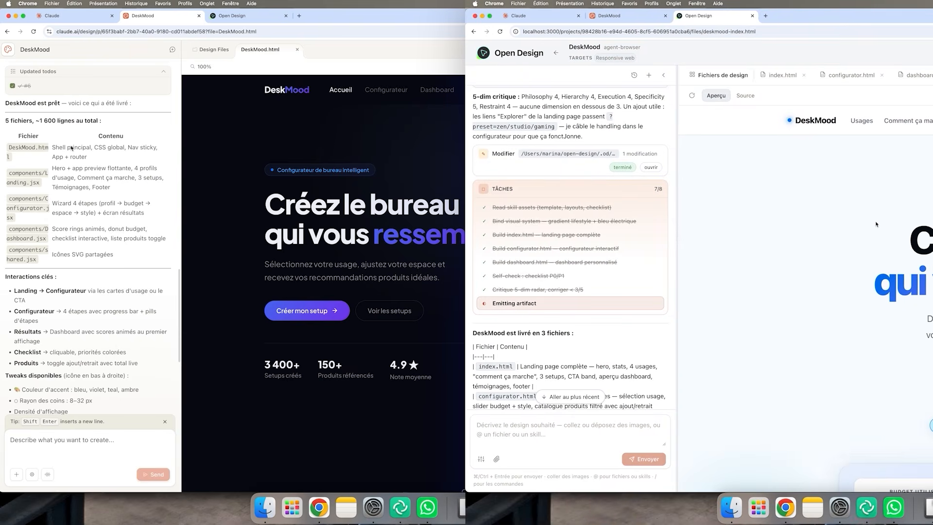
Compare the DeskMood landing pages generated by Claude Design and Open Design side by side
{"action": "scroll", "coordinate": [71, 148], "scroll_direction": "up", "scroll_amount": 1}
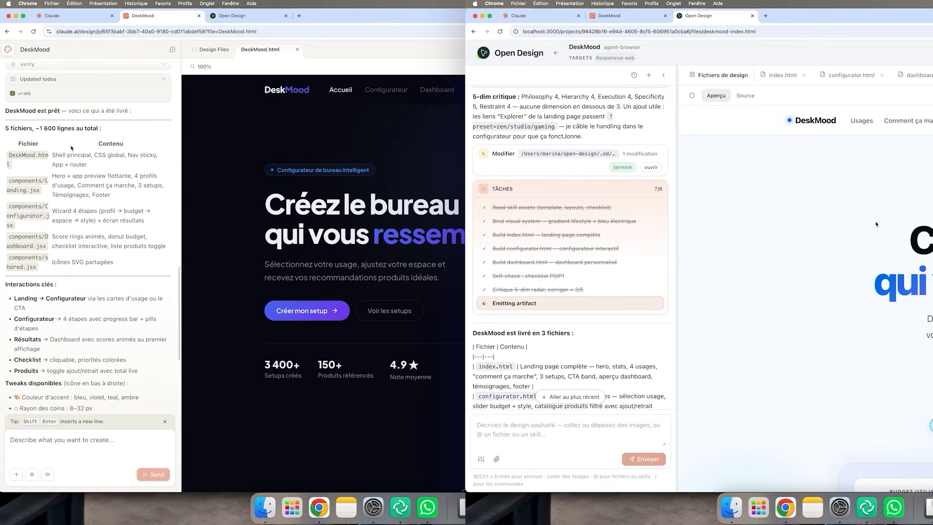
{"action": "scroll", "coordinate": [876, 224], "scroll_direction": "down", "scroll_amount": 4}
{"action": "scroll", "coordinate": [877, 224], "scroll_direction": "down", "scroll_amount": 2}
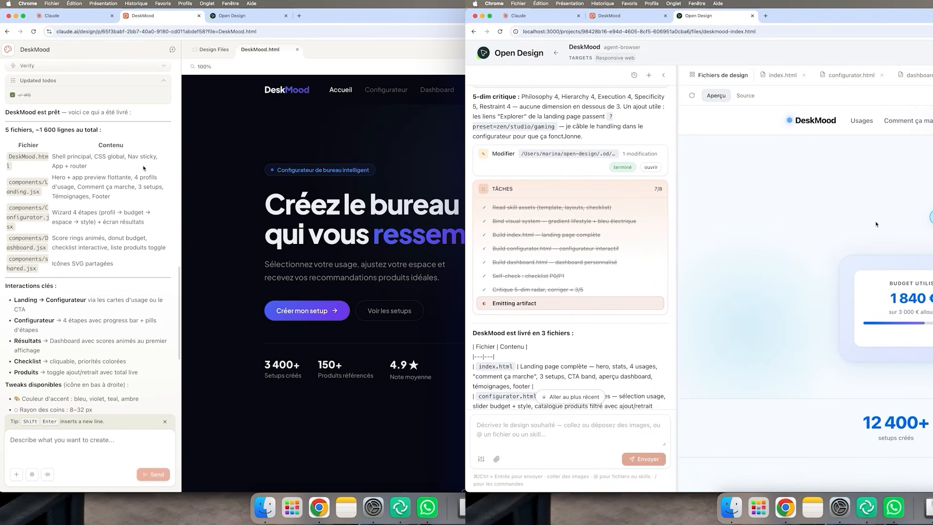
{"action": "scroll", "coordinate": [877, 224], "scroll_direction": "down", "scroll_amount": 4}
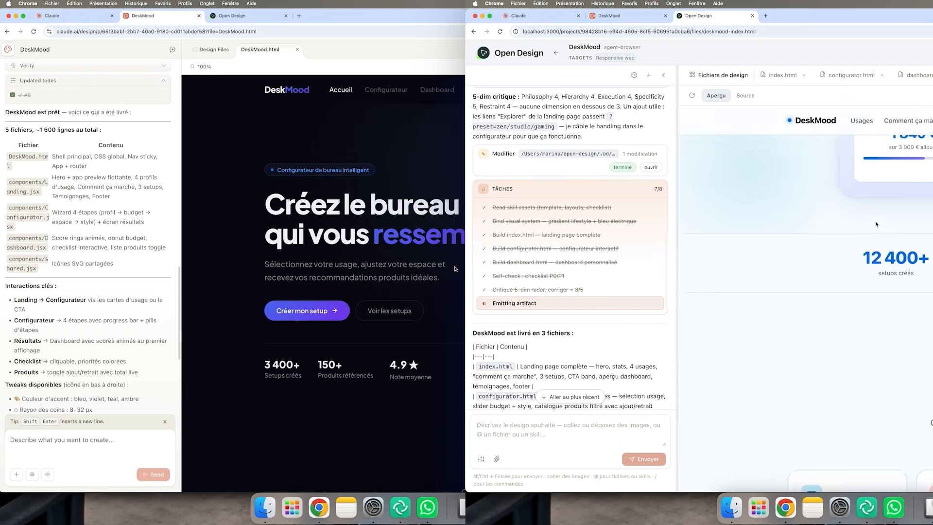
{"action": "scroll", "coordinate": [455, 269], "scroll_direction": "down", "scroll_amount": 6}
{"action": "scroll", "coordinate": [456, 268], "scroll_direction": "down", "scroll_amount": 3}
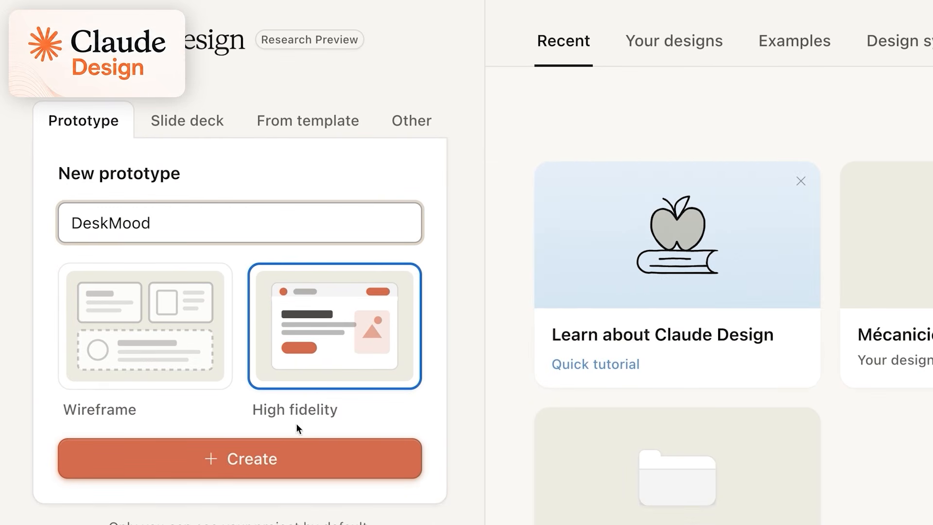
Create the DeskMood high-fidelity prototype in Claude Design and send its design brief
{"action": "left_click", "coordinate": [268, 456]}
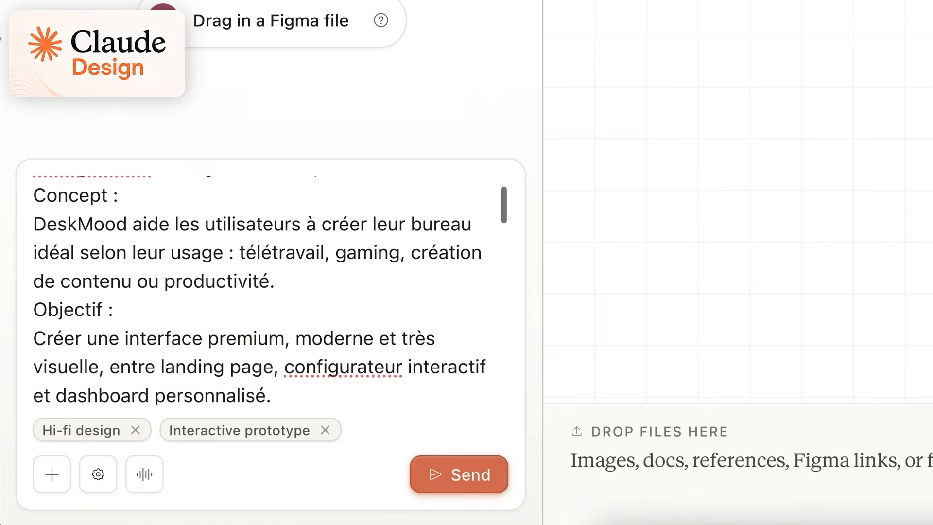
{"action": "scroll", "coordinate": [270, 290], "scroll_direction": "down", "scroll_amount": 15}
{"action": "scroll", "coordinate": [270, 290], "scroll_direction": "down", "scroll_amount": 10}
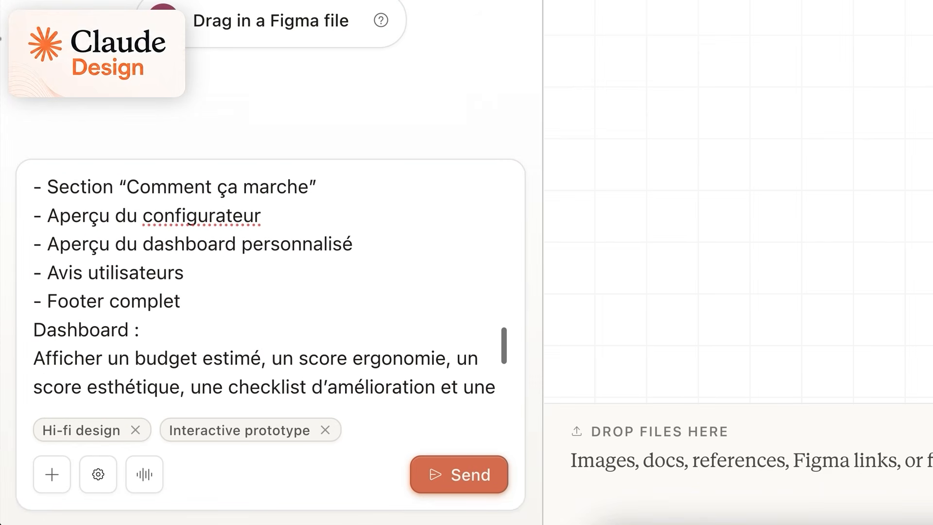
{"action": "left_click", "coordinate": [452, 467]}
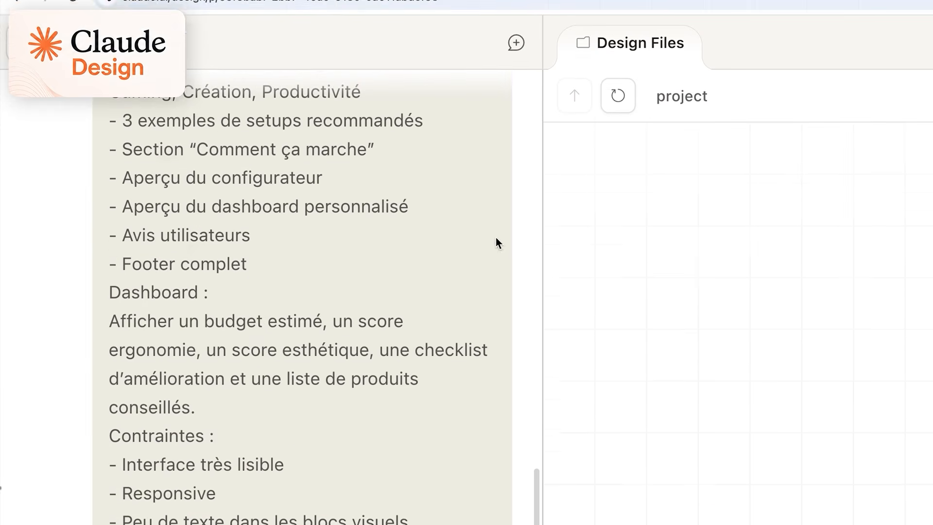
In Open Design, create a Responsive web prototype named DeskMood and send the same design brief
{"action": "left_click", "coordinate": [453, 18]}
{"action": "left_click", "coordinate": [116, 240]}
{"action": "type", "text": "DeskMood"}
{"action": "left_click", "coordinate": [133, 317]}
{"action": "left_click", "coordinate": [136, 409]}
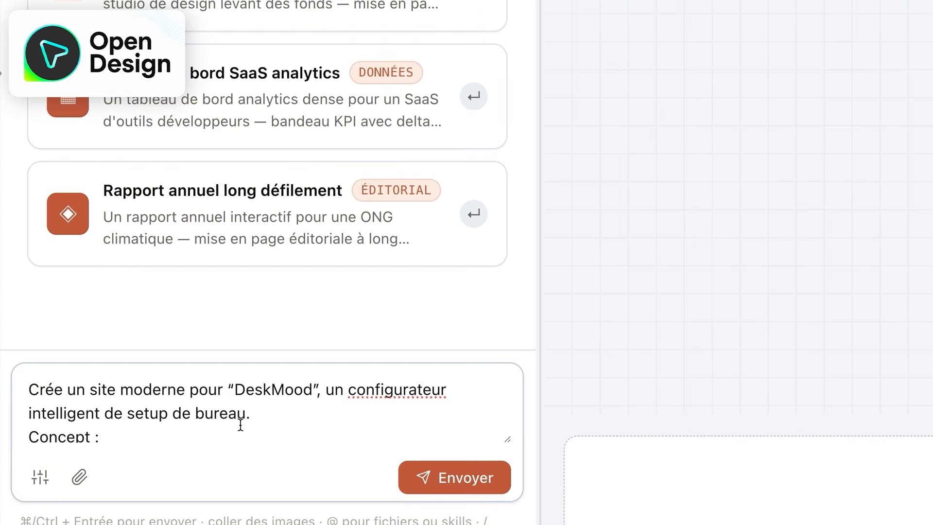
{"action": "scroll", "coordinate": [240, 423], "scroll_direction": "down", "scroll_amount": 5}
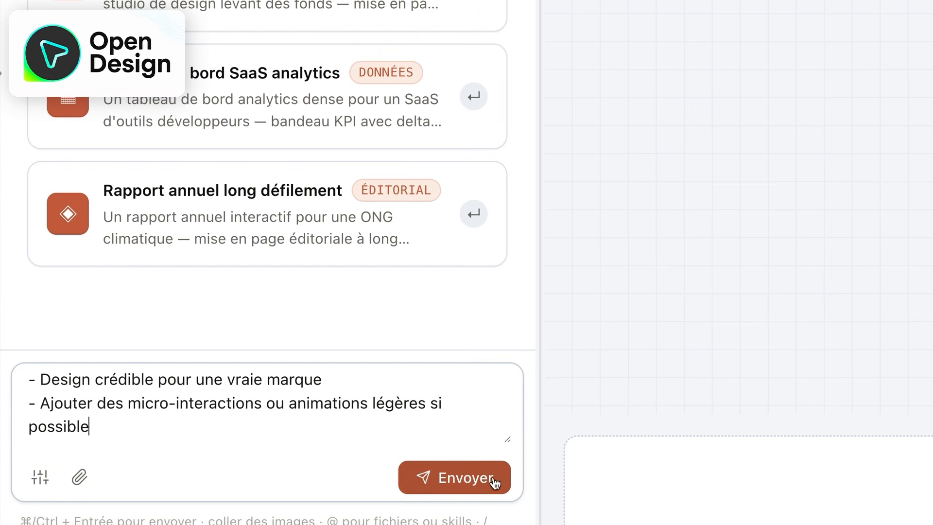
{"action": "left_click", "coordinate": [440, 481]}
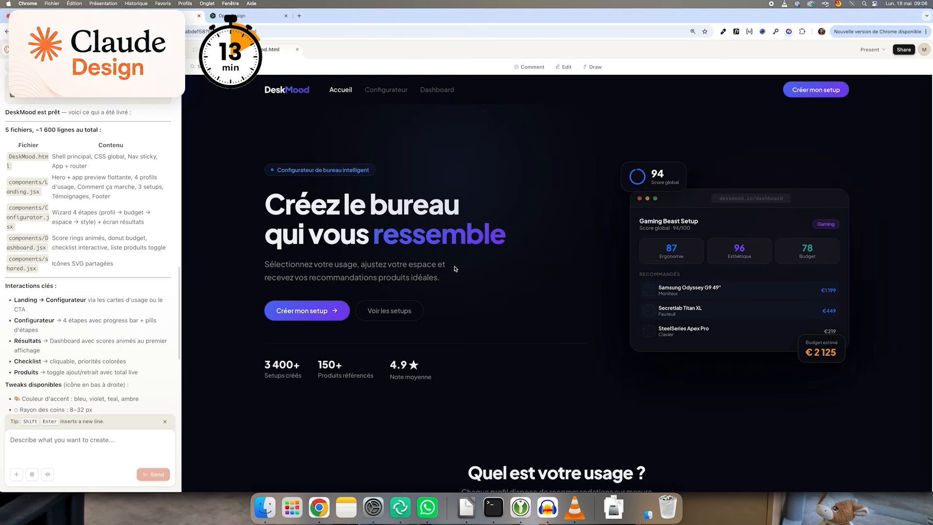
Scroll through the DeskMood landing pages and dashboard produced by both tools
{"action": "scroll", "coordinate": [455, 269], "scroll_direction": "down", "scroll_amount": 6}
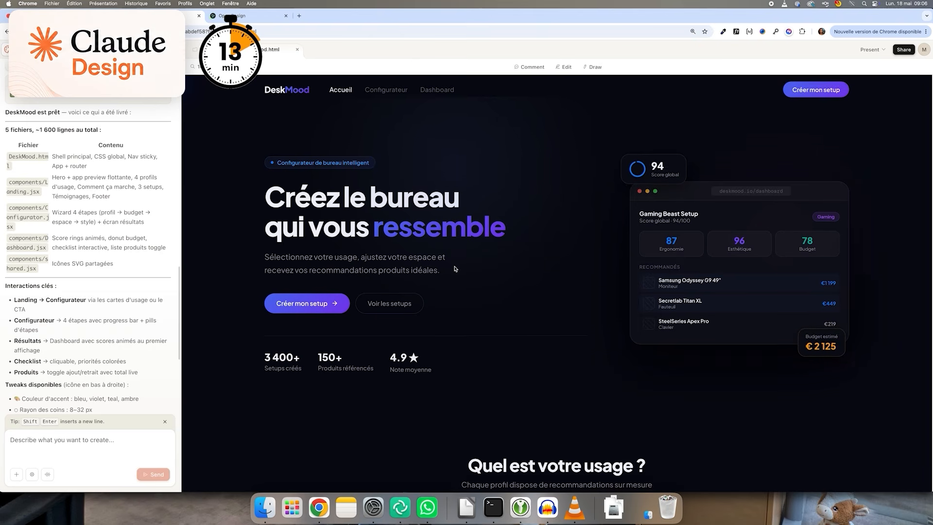
{"action": "scroll", "coordinate": [456, 269], "scroll_direction": "down", "scroll_amount": 6}
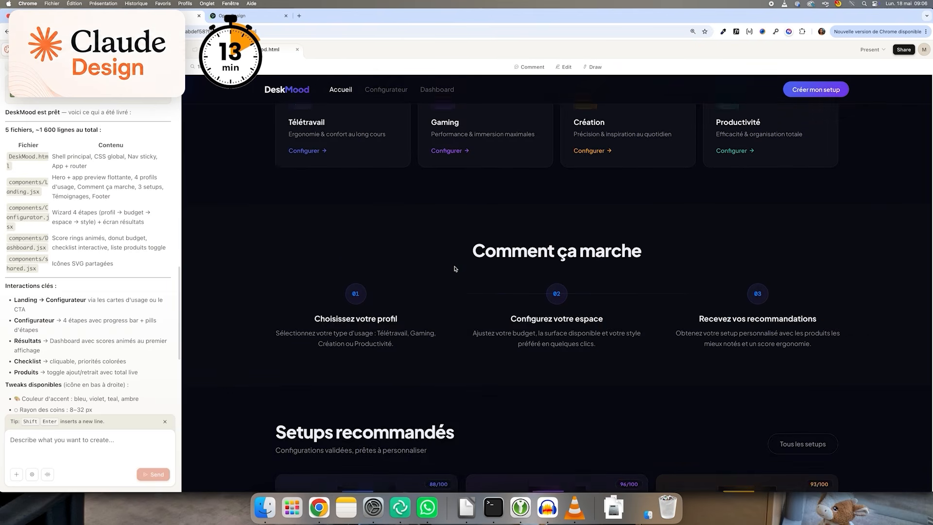
{"action": "scroll", "coordinate": [456, 269], "scroll_direction": "down", "scroll_amount": 3}
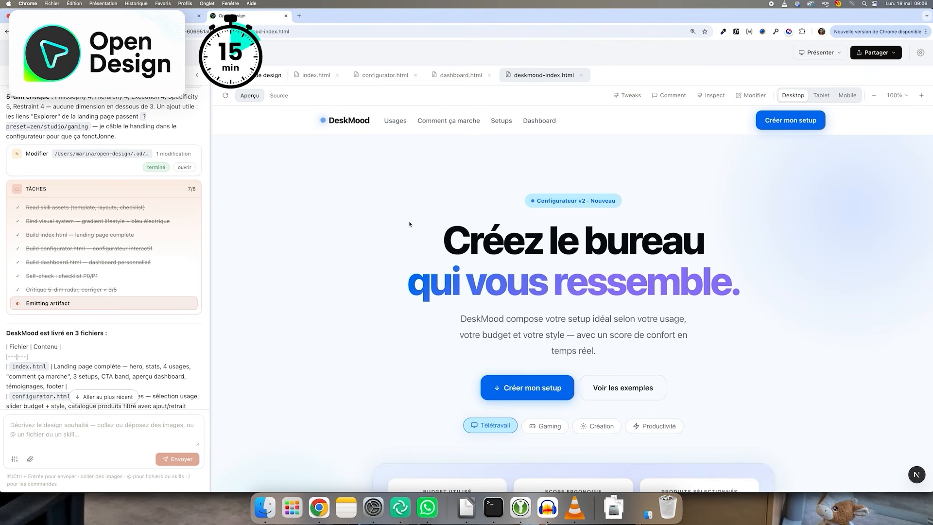
{"action": "scroll", "coordinate": [409, 224], "scroll_direction": "down", "scroll_amount": 6}
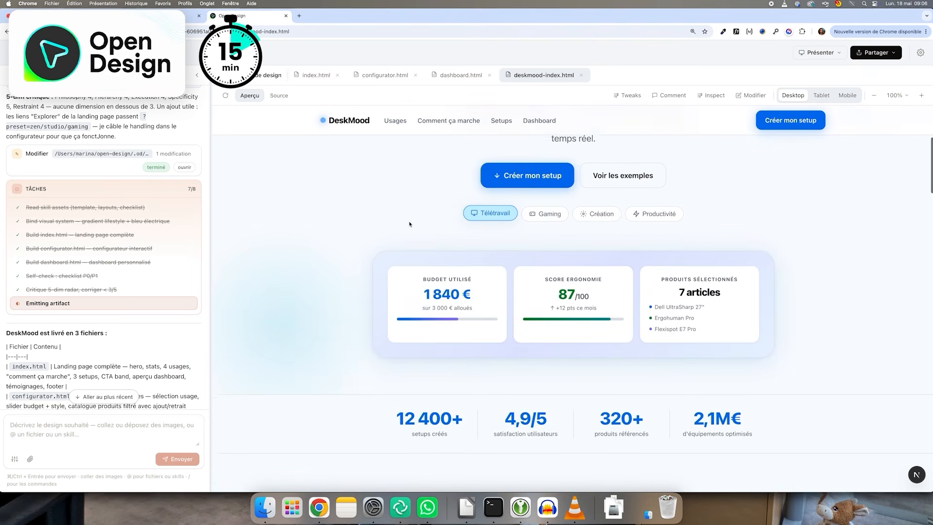
{"action": "scroll", "coordinate": [409, 224], "scroll_direction": "down", "scroll_amount": 6}
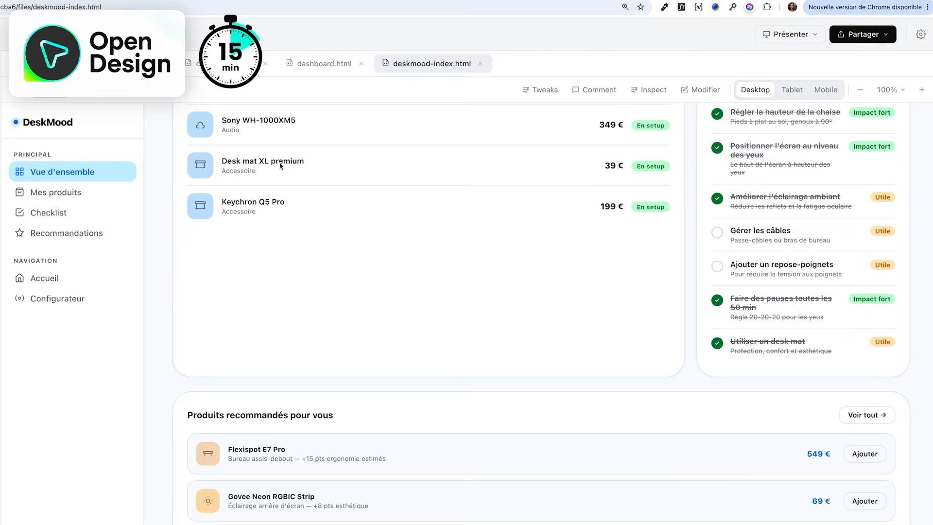
{"action": "scroll", "coordinate": [279, 167], "scroll_direction": "up", "scroll_amount": 10}
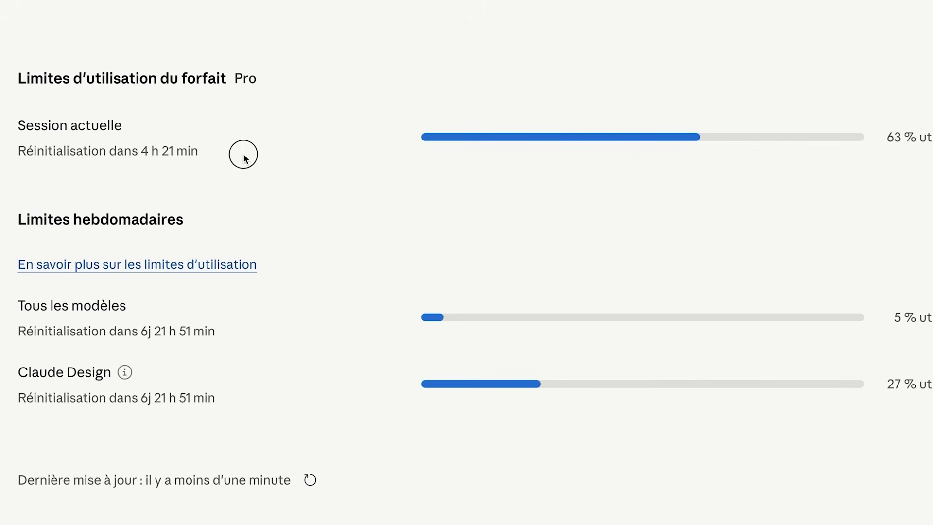
Review the Claude plan usage limits for the current session and the week
{"action": "left_click_drag", "start_coordinate": [244, 152], "coordinate": [17, 156]}
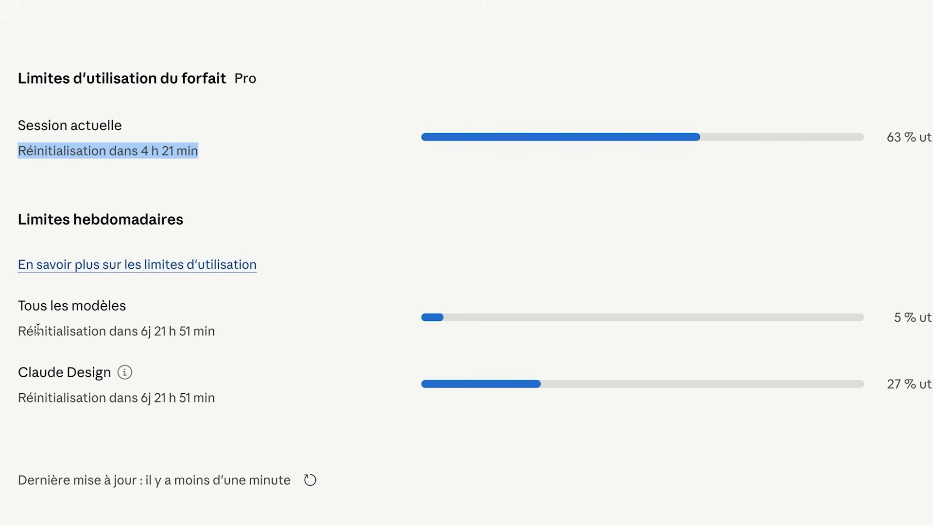
{"action": "left_click", "coordinate": [12, 401]}
{"action": "left_click_drag", "start_coordinate": [12, 401], "coordinate": [218, 406]}
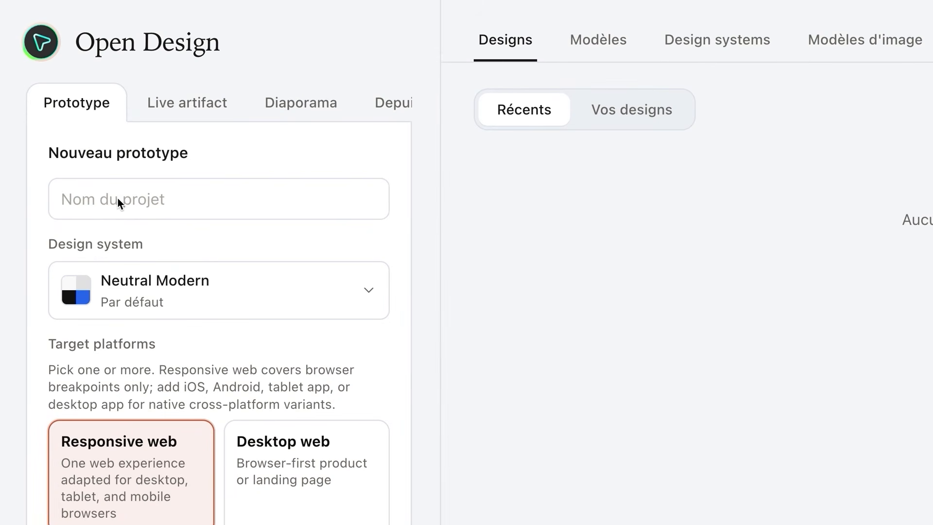
Name the new prototype MiaouBox and set its design system to Aucun — libre
{"action": "left_click", "coordinate": [118, 198]}
{"action": "type", "text": "MiaouBox"}
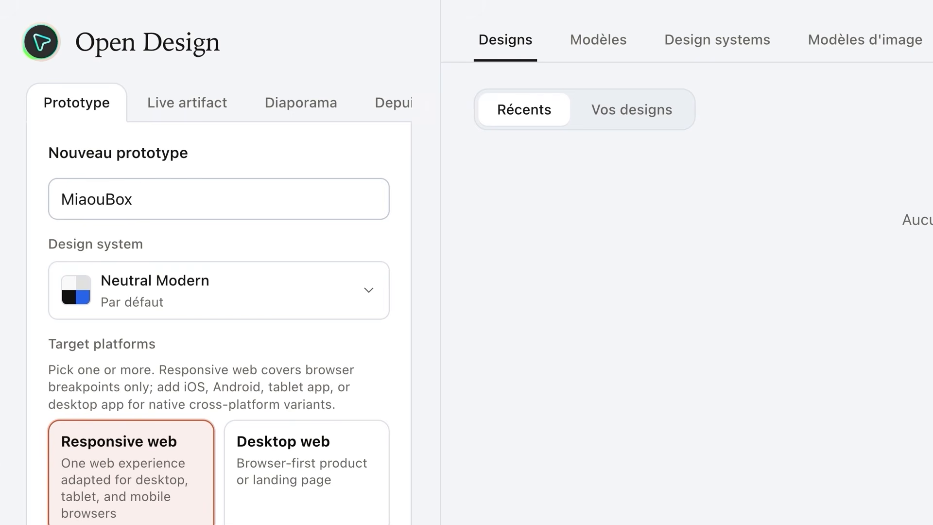
{"action": "left_click", "coordinate": [138, 291]}
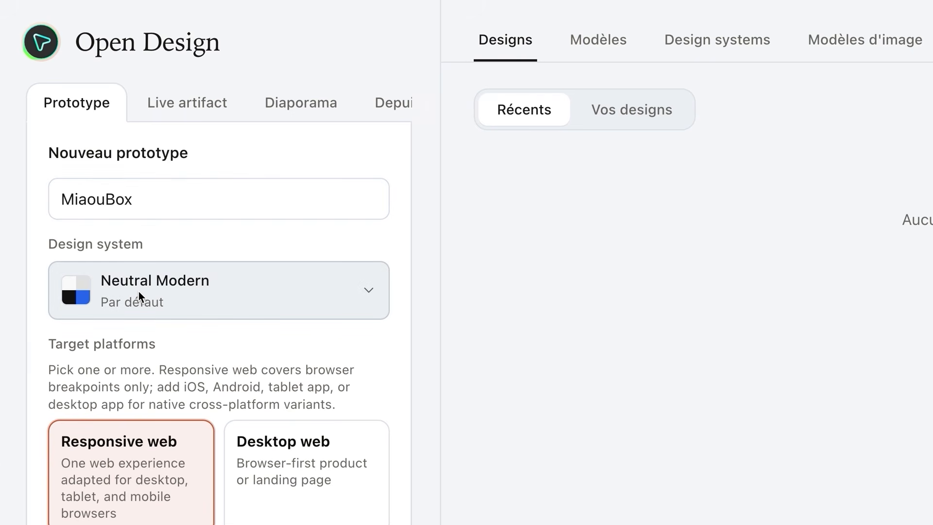
{"action": "scroll", "coordinate": [223, 324], "scroll_direction": "down", "scroll_amount": 10}
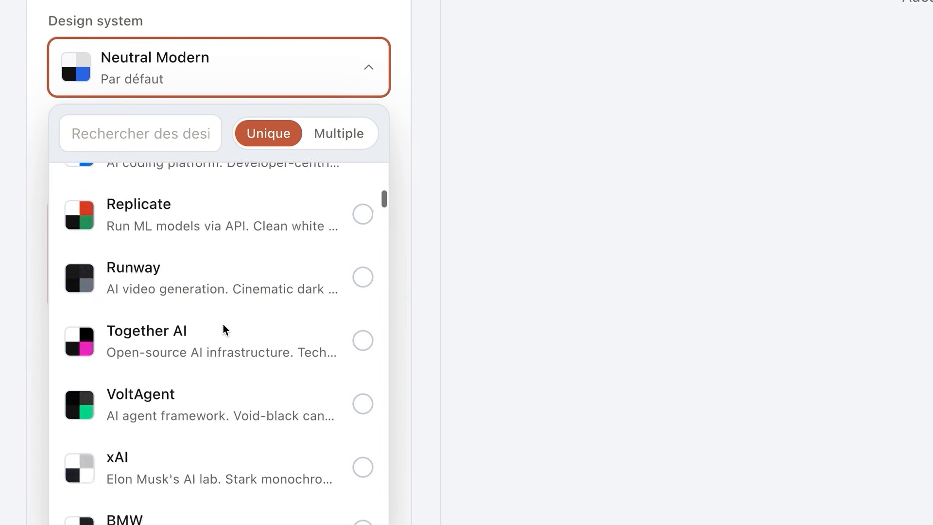
{"action": "scroll", "coordinate": [224, 325], "scroll_direction": "down", "scroll_amount": 20}
{"action": "scroll", "coordinate": [223, 325], "scroll_direction": "down", "scroll_amount": 10}
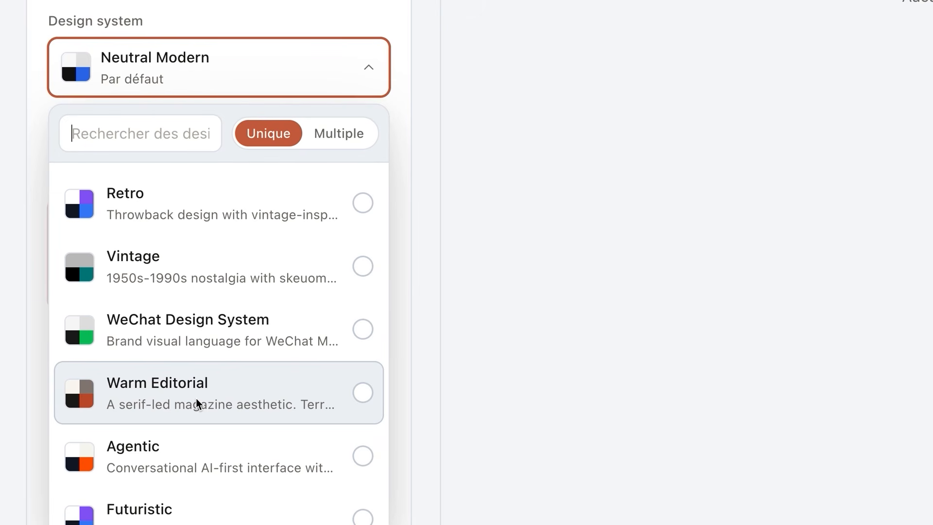
{"action": "scroll", "coordinate": [197, 404], "scroll_direction": "up", "scroll_amount": 20}
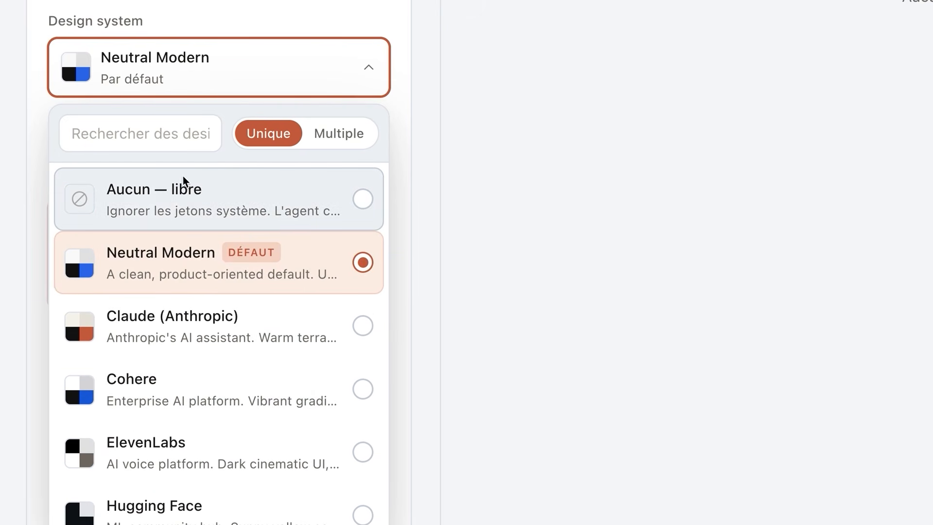
{"action": "left_click", "coordinate": [188, 208]}
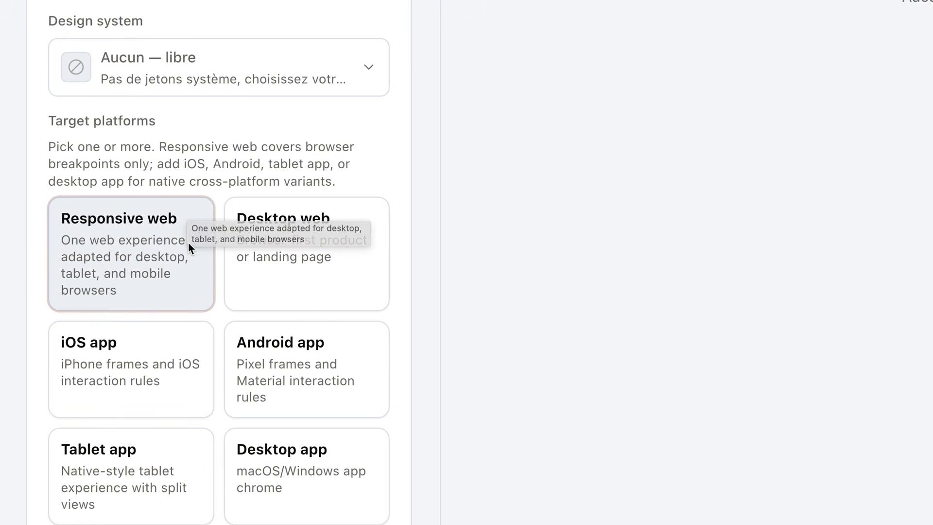
Keep Responsive web as the only target platform with Haute fidélité and try to create the project
{"action": "left_click", "coordinate": [314, 252]}
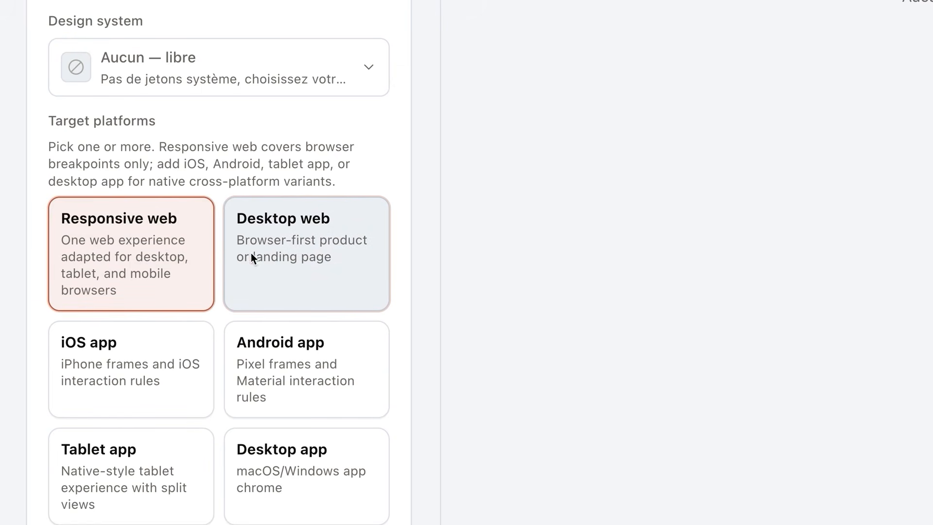
{"action": "left_click", "coordinate": [164, 247]}
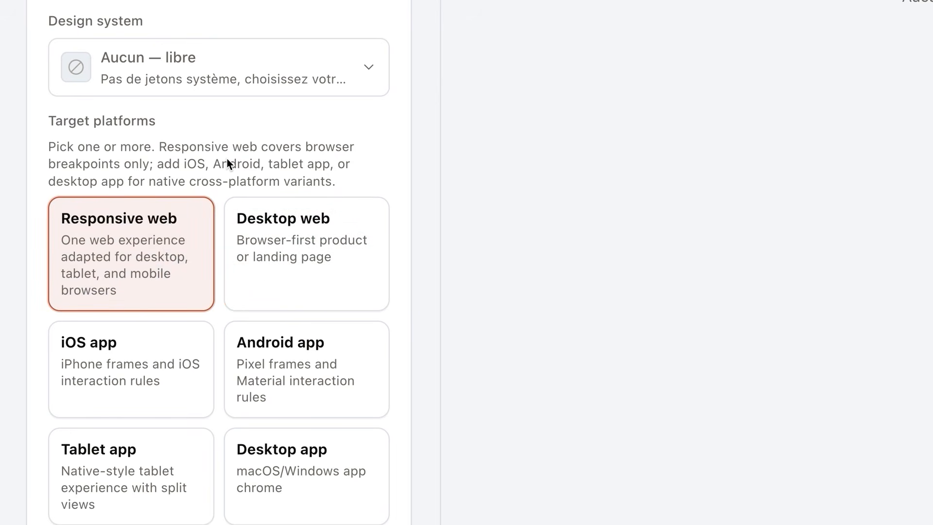
{"action": "scroll", "coordinate": [228, 166], "scroll_direction": "down", "scroll_amount": 10}
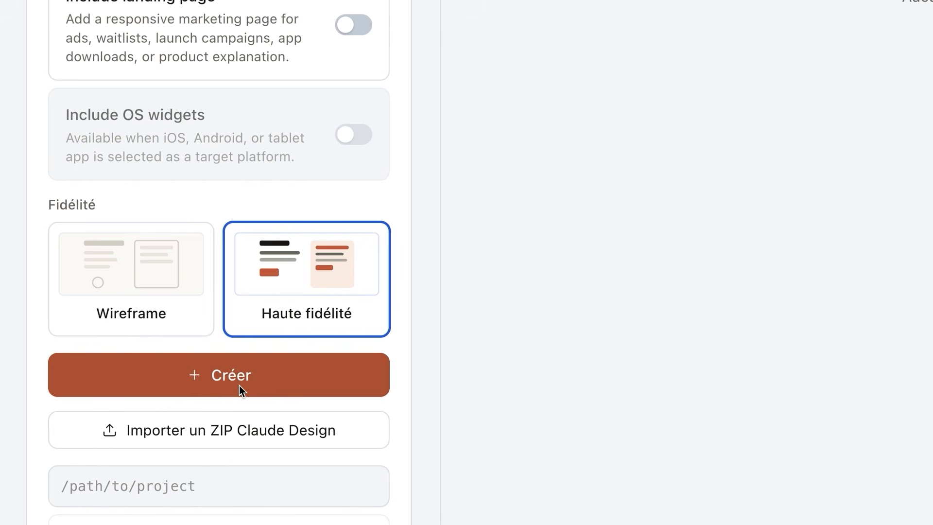
{"action": "left_click", "coordinate": [201, 384]}
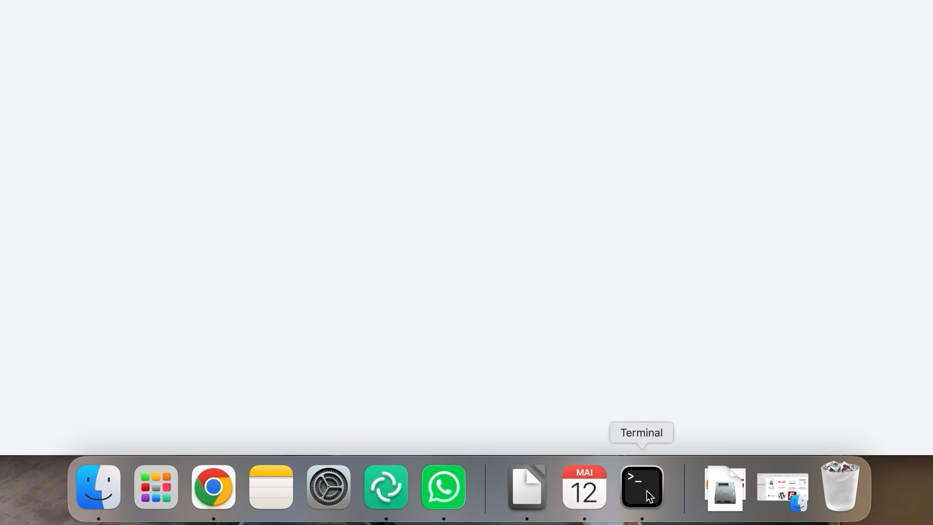
In a new Terminal window, launch claude, keep Dark mode text style, and authorize Claude Code with the Claude account
{"action": "right_click", "coordinate": [647, 491]}
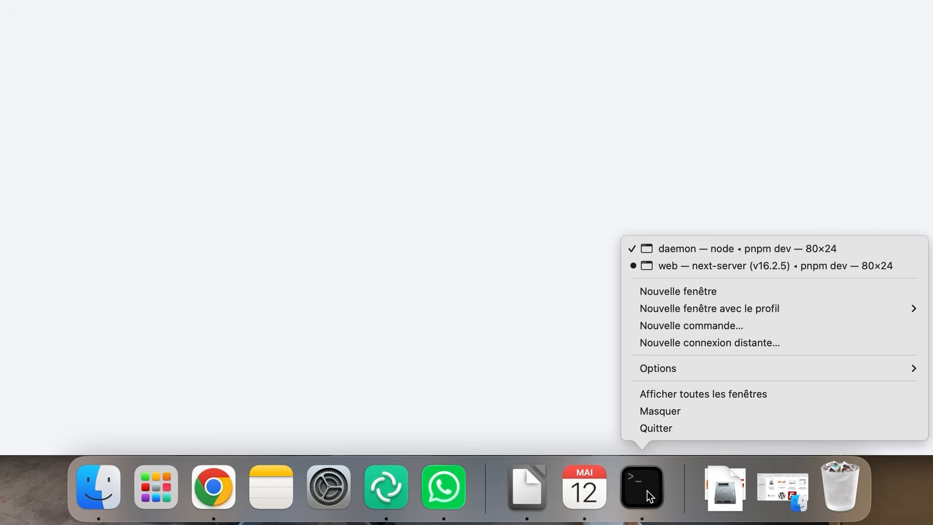
{"action": "left_click", "coordinate": [704, 296]}
{"action": "type", "text": "claude"}
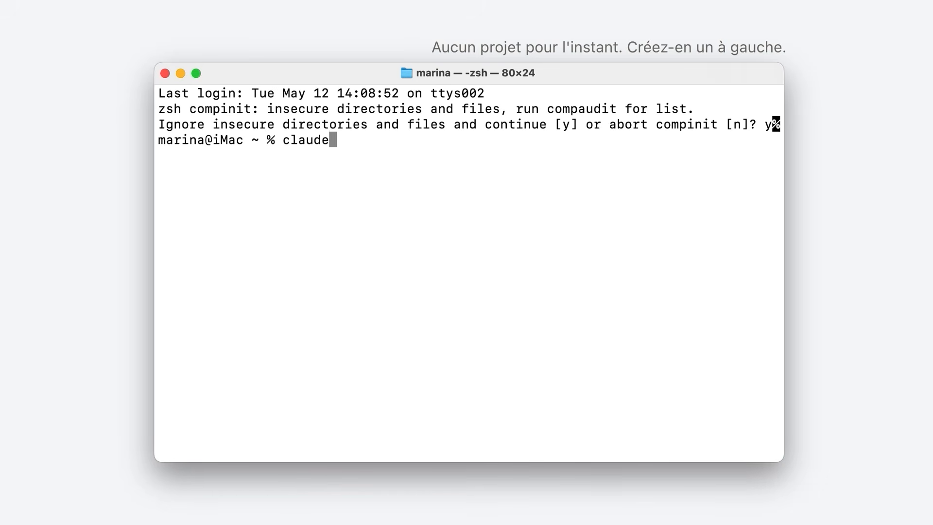
{"action": "key", "text": "Return"}
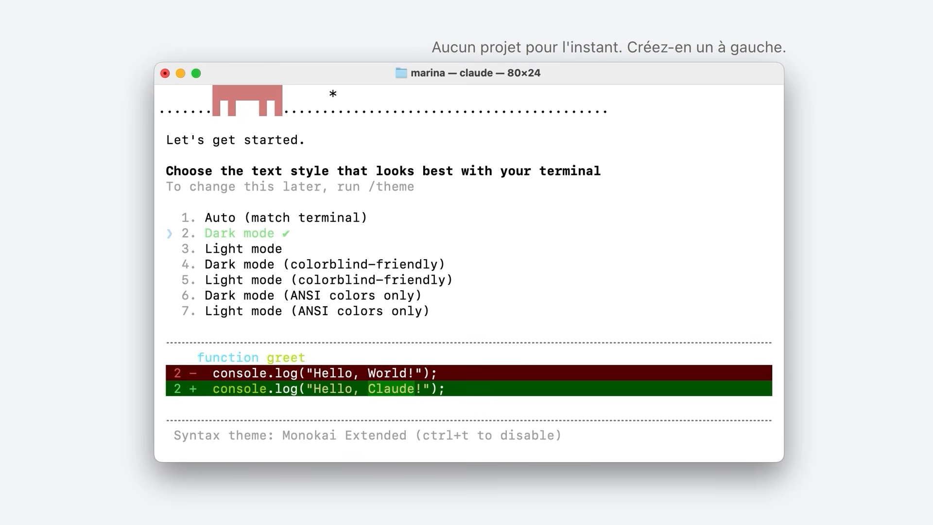
{"action": "key", "text": "Return"}
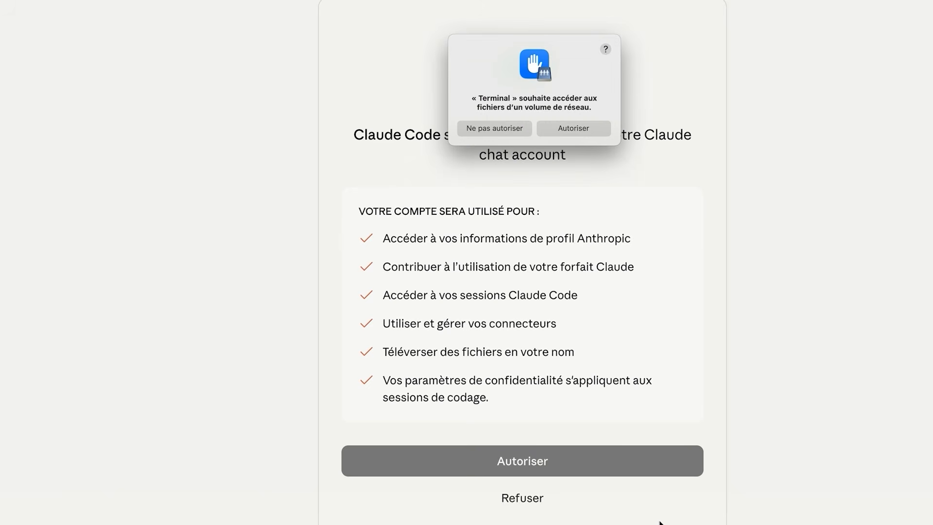
{"action": "left_click", "coordinate": [580, 131]}
{"action": "left_click", "coordinate": [529, 467]}
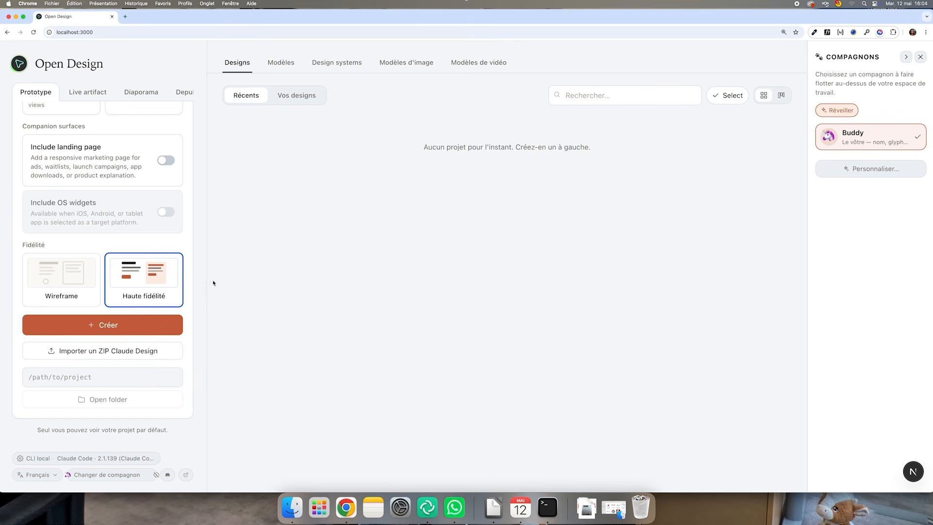
Create the MiaouBox project and paste the MiaouBox landing page brief into the prompt box
{"action": "left_click", "coordinate": [106, 325]}
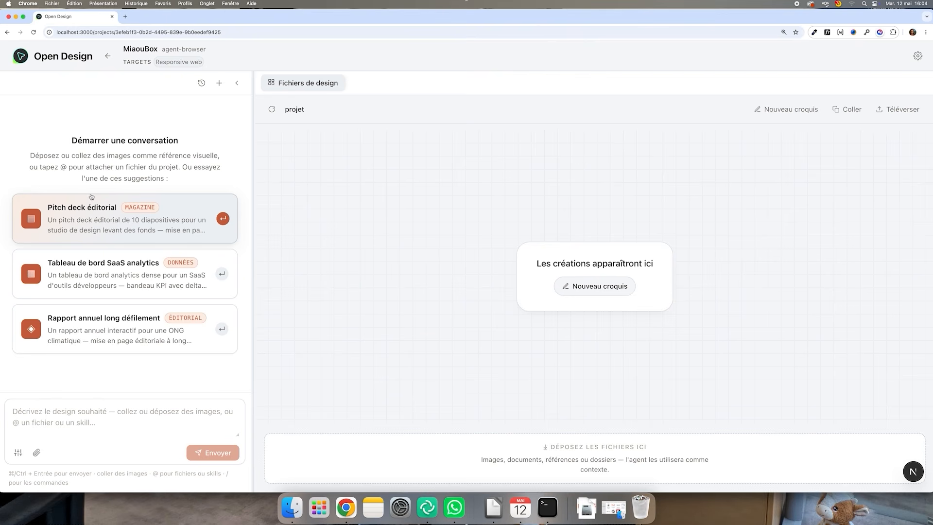
{"action": "left_click", "coordinate": [105, 422]}
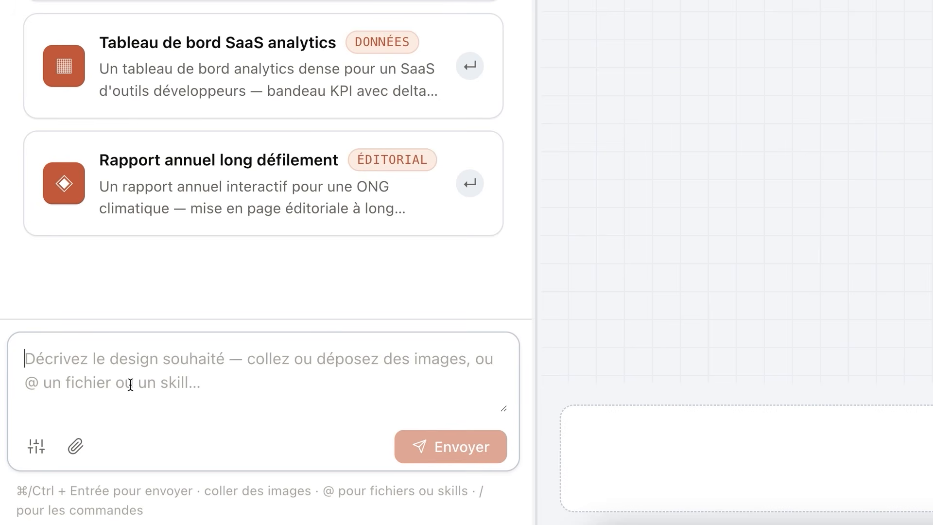
{"action": "key", "text": "ctrl+v"}
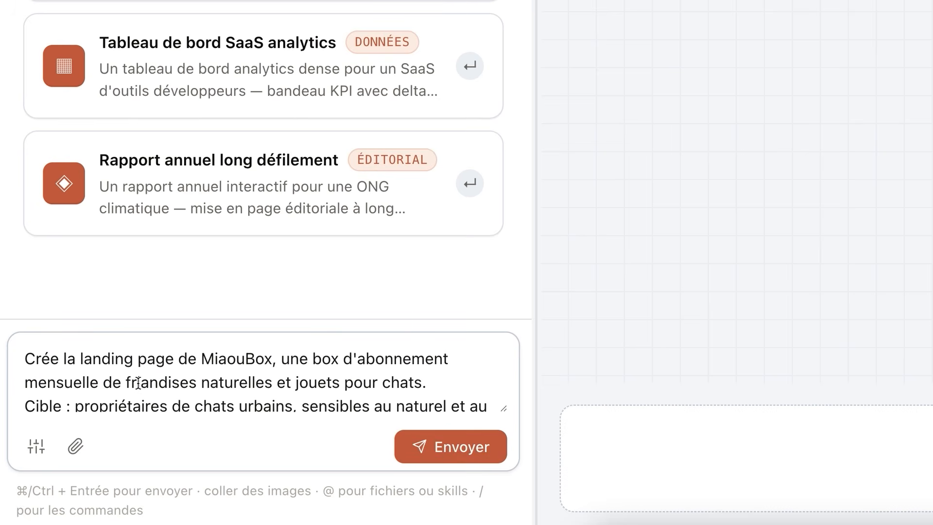
{"action": "scroll", "coordinate": [225, 387], "scroll_direction": "down", "scroll_amount": 5}
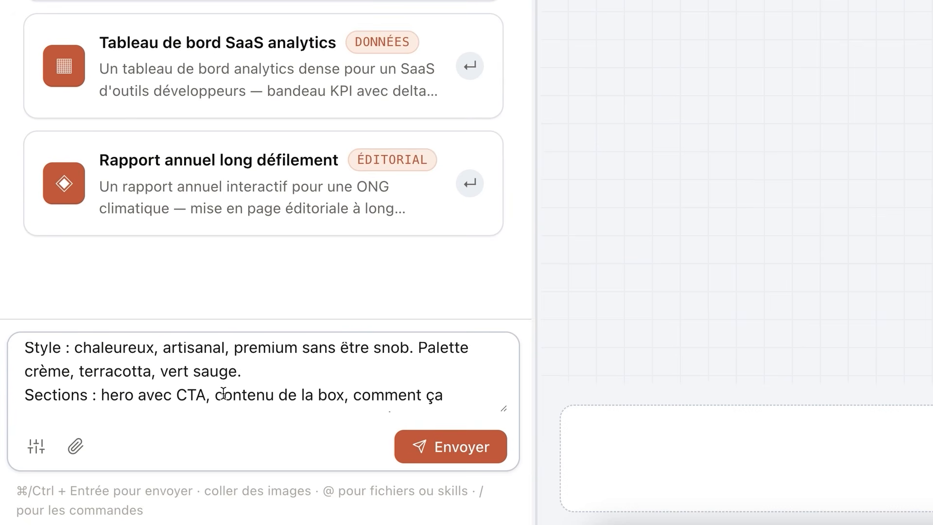
Send the MiaouBox landing page brief to the agent
{"action": "scroll", "coordinate": [223, 392], "scroll_direction": "down", "scroll_amount": 3}
{"action": "scroll", "coordinate": [223, 392], "scroll_direction": "down", "scroll_amount": 2}
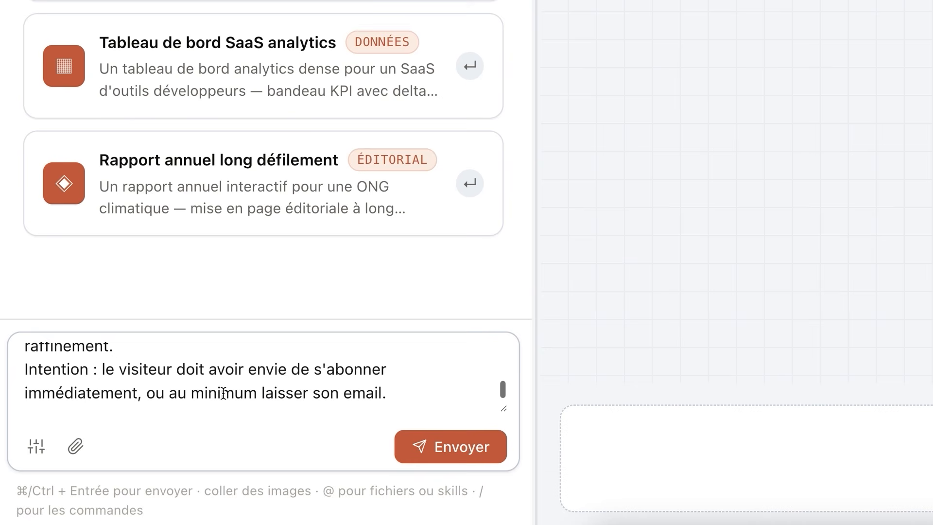
{"action": "left_click", "coordinate": [444, 450]}
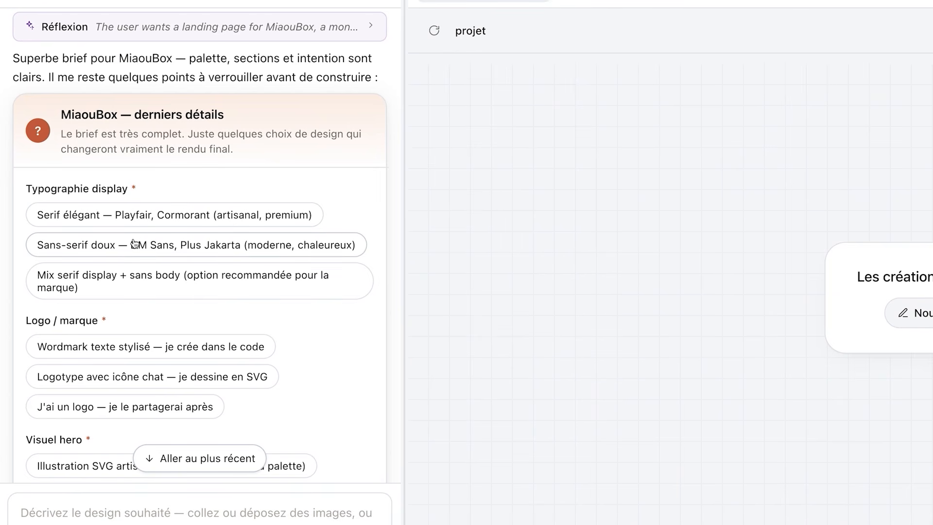
Answer the design questions with Mix serif display + sans body typography, the stylised text wordmark, and the artisanal SVG hero illustration
{"action": "left_click", "coordinate": [162, 292]}
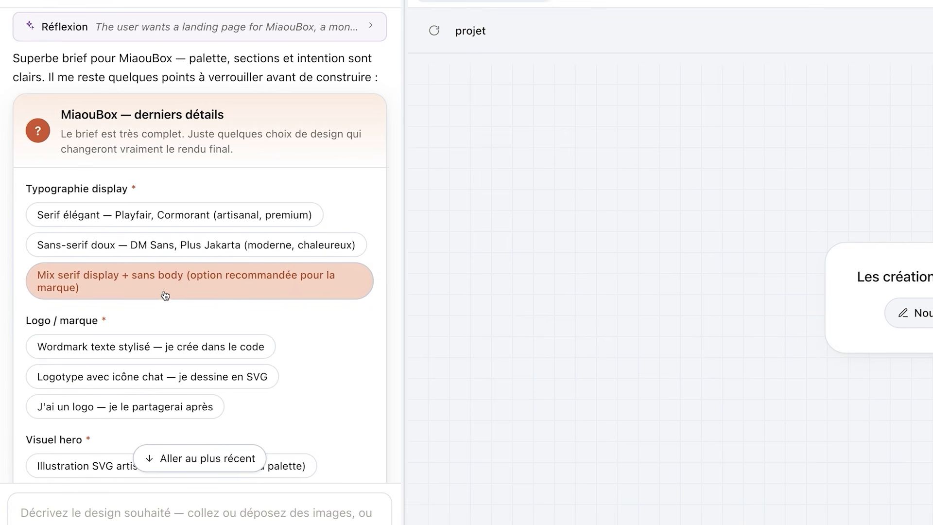
{"action": "scroll", "coordinate": [156, 318], "scroll_direction": "down", "scroll_amount": 2}
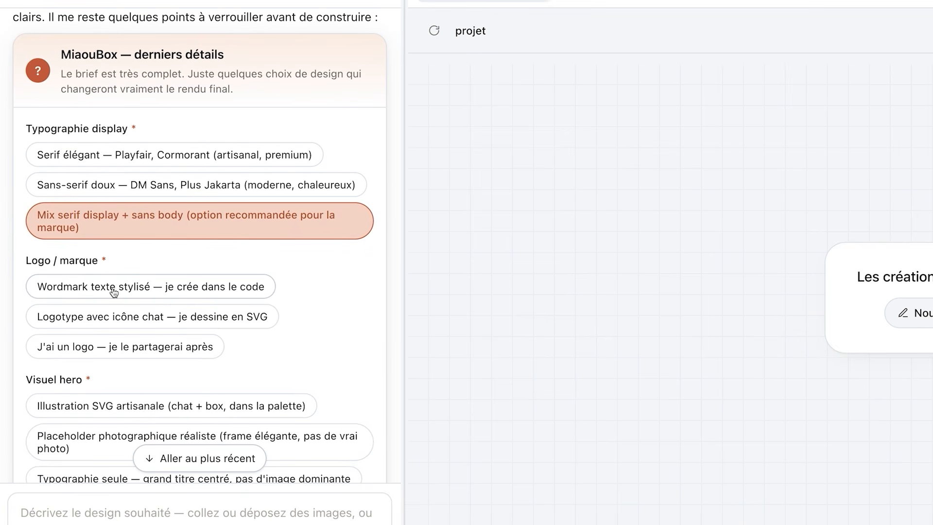
{"action": "left_click", "coordinate": [247, 298]}
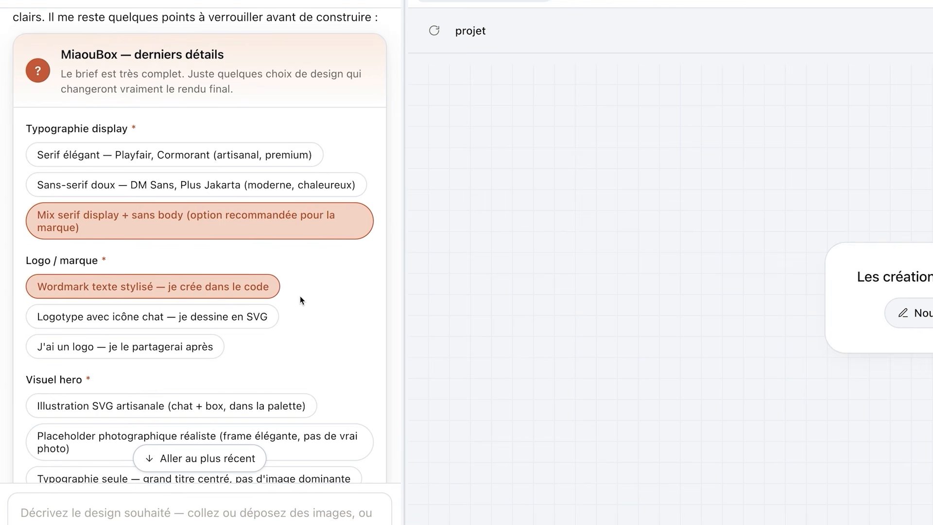
{"action": "scroll", "coordinate": [299, 296], "scroll_direction": "down", "scroll_amount": 5}
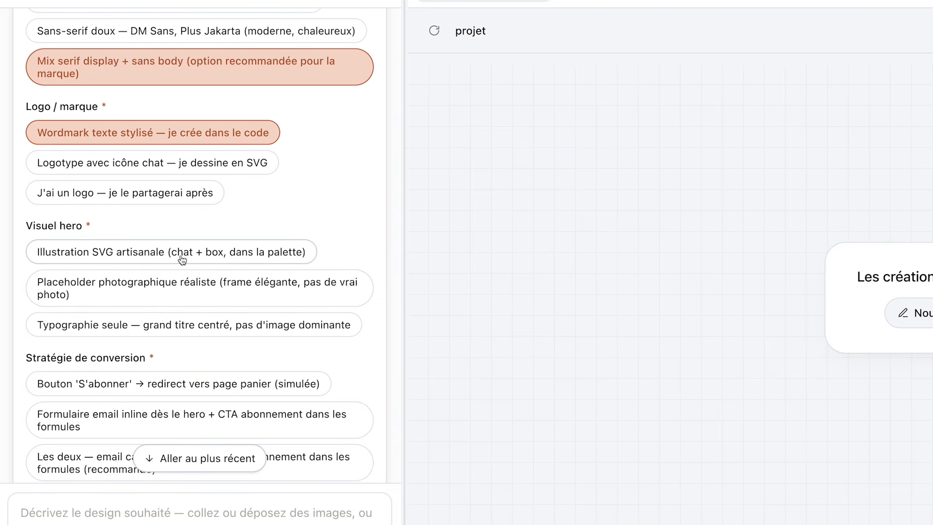
{"action": "left_click", "coordinate": [193, 255]}
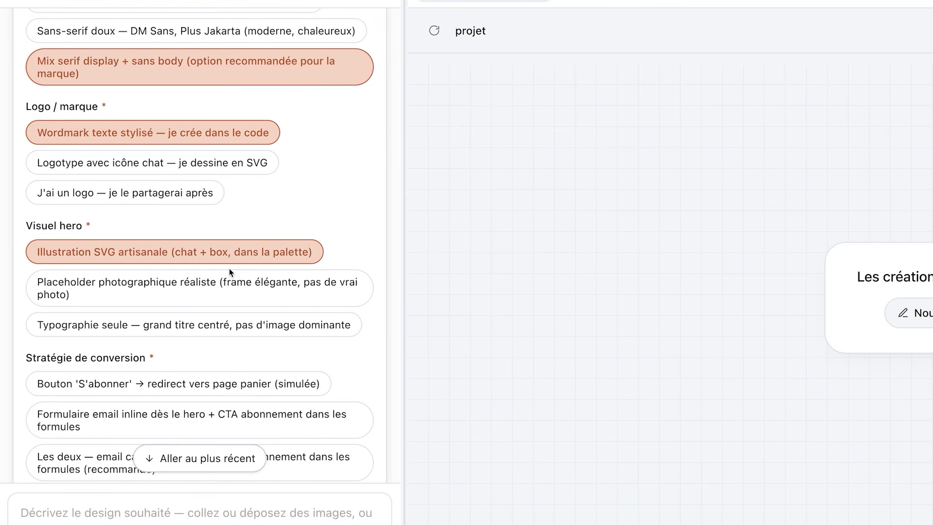
Pick the combined email capture plus subscription buttons conversion strategy and submit the answers
{"action": "scroll", "coordinate": [231, 272], "scroll_direction": "down", "scroll_amount": 5}
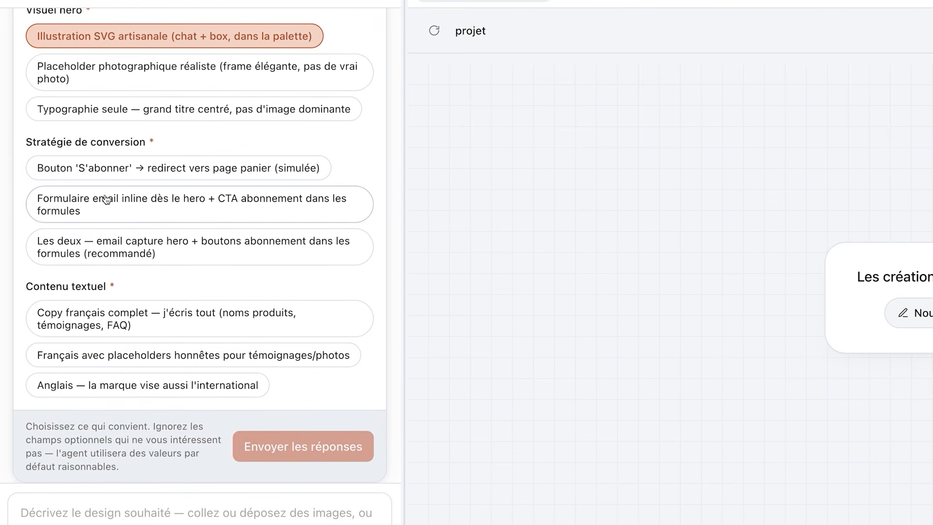
{"action": "left_click", "coordinate": [156, 259]}
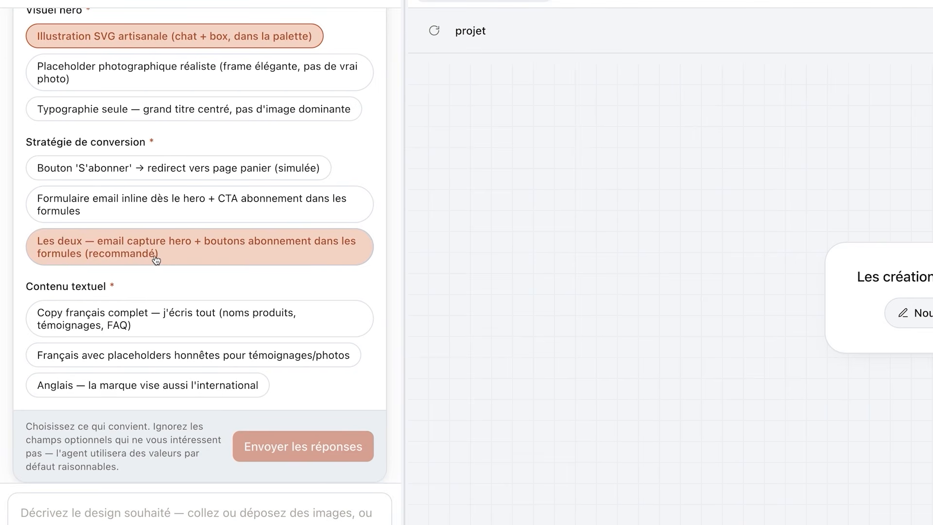
{"action": "left_click", "coordinate": [165, 267]}
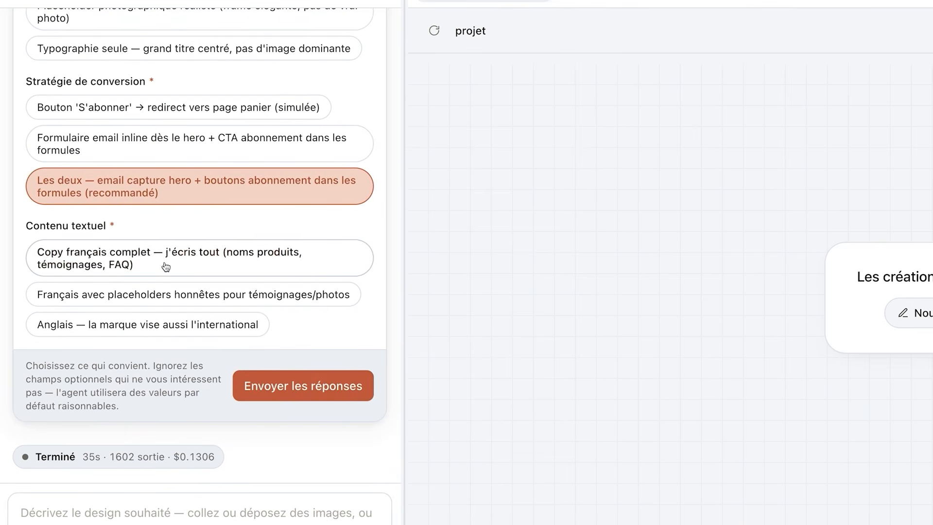
{"action": "left_click", "coordinate": [313, 396]}
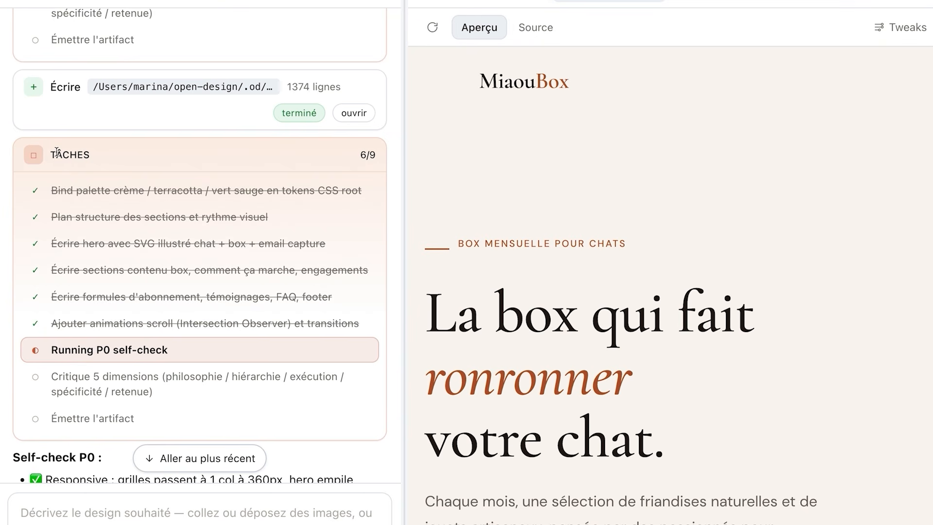
Follow the generation task list and read the finished summary in the chat
{"action": "left_click_drag", "start_coordinate": [51, 155], "coordinate": [107, 165]}
{"action": "left_click", "coordinate": [106, 164]}
{"action": "scroll", "coordinate": [92, 389], "scroll_direction": "down", "scroll_amount": 20}
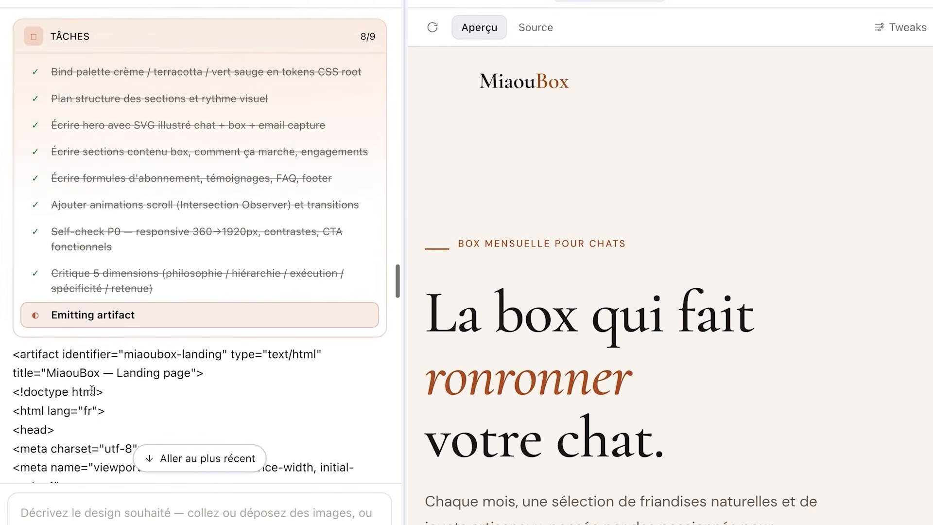
{"action": "scroll", "coordinate": [92, 390], "scroll_direction": "down", "scroll_amount": 15}
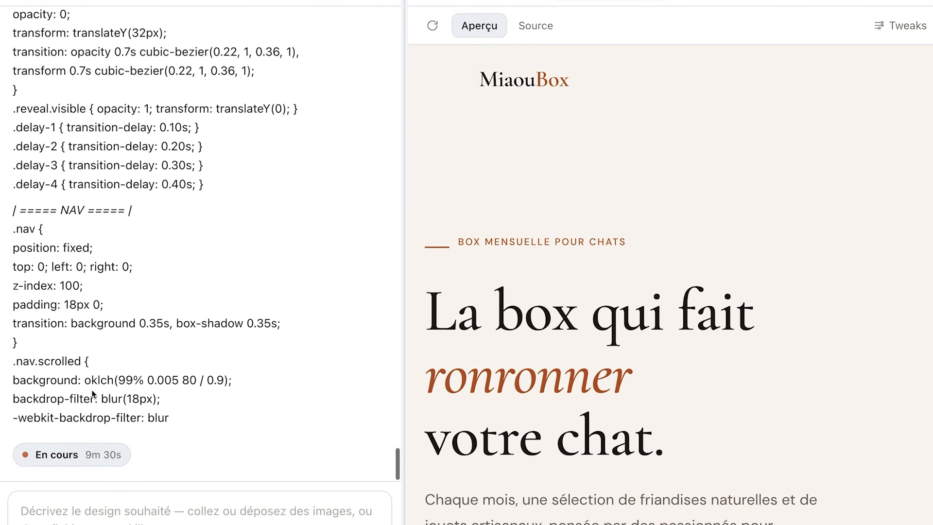
{"action": "left_click_drag", "start_coordinate": [27, 487], "coordinate": [118, 497]}
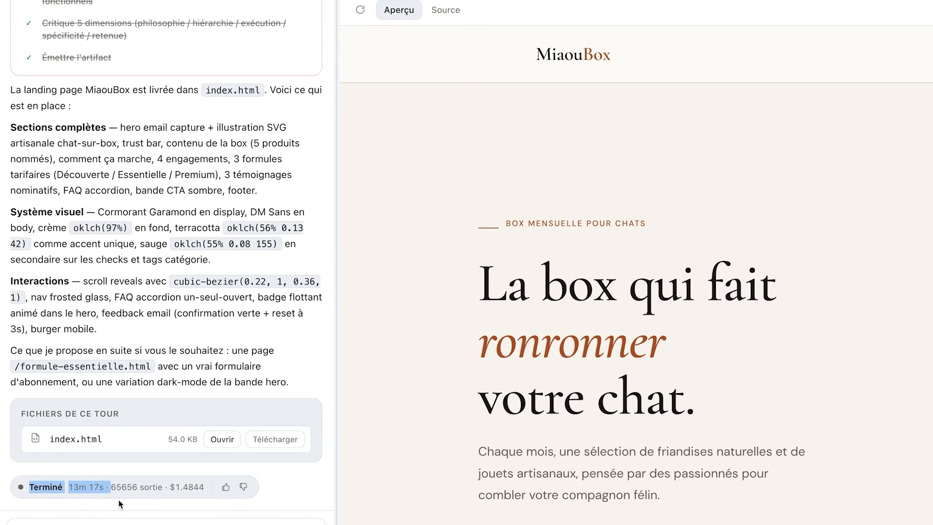
{"action": "left_click", "coordinate": [119, 504]}
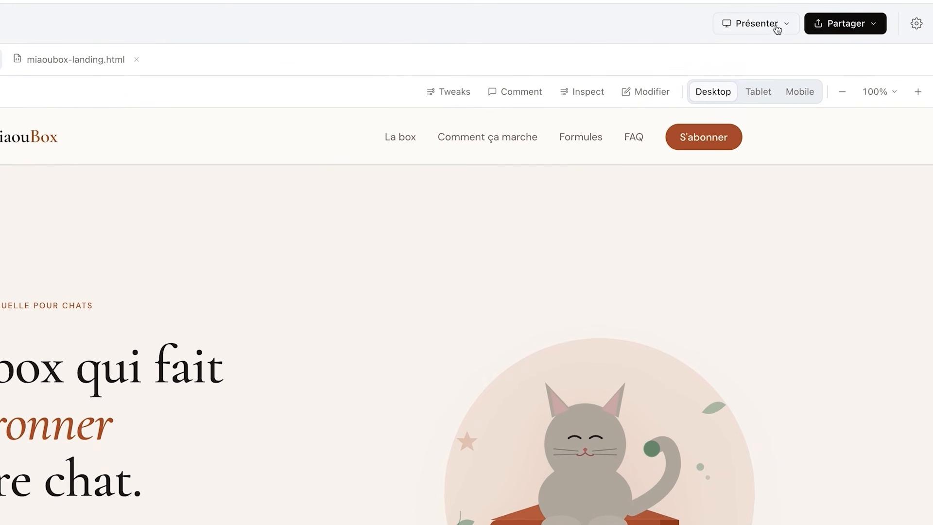
Present the generated landing page in this tab
{"action": "left_click", "coordinate": [776, 26]}
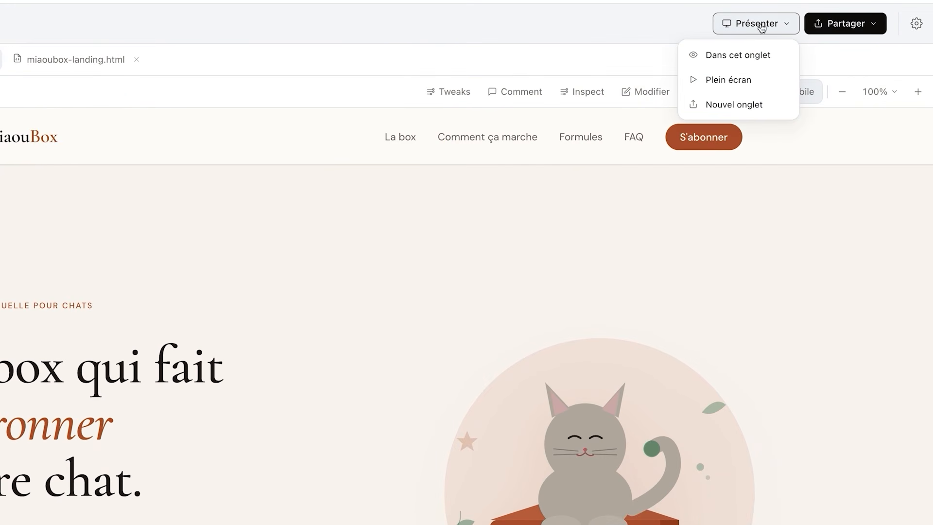
{"action": "left_click", "coordinate": [754, 55]}
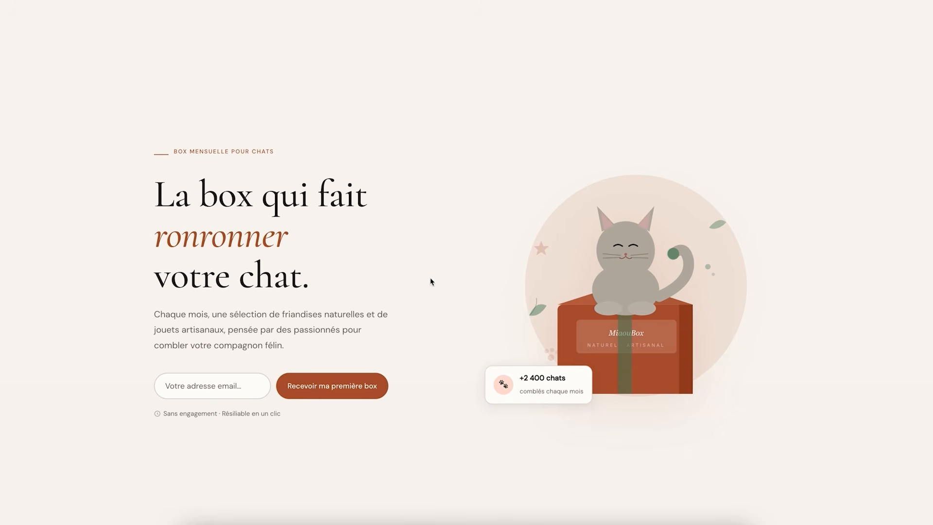
{"action": "left_click_drag", "start_coordinate": [156, 197], "coordinate": [300, 281]}
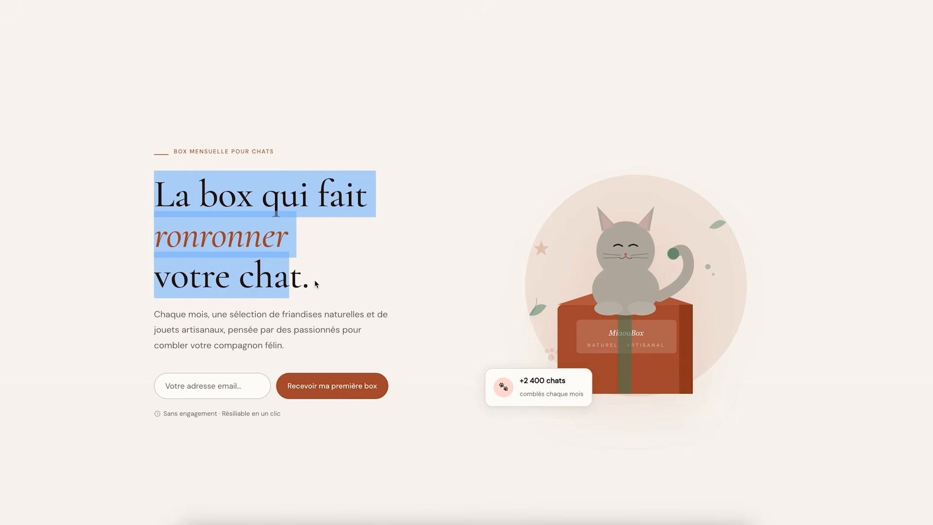
{"action": "left_click", "coordinate": [314, 280]}
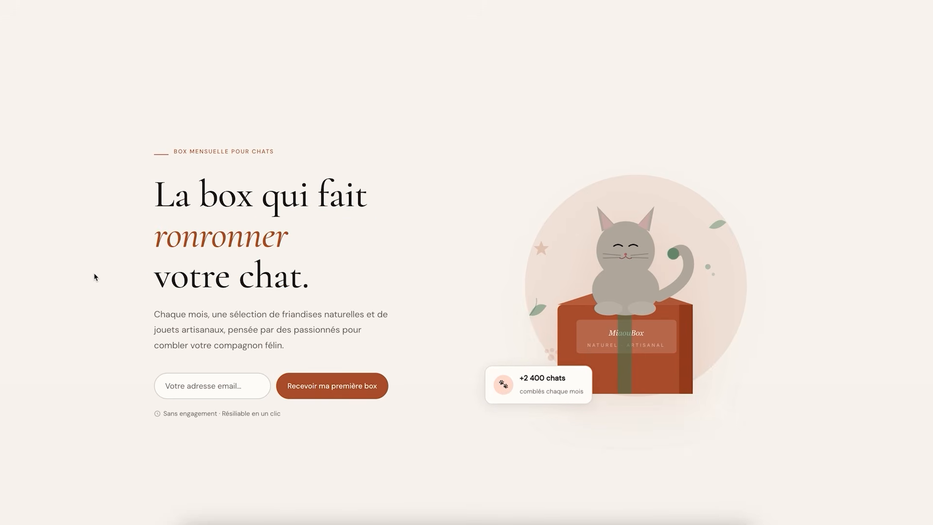
Scroll through the presented landing page to review each section down to the footer
{"action": "scroll", "coordinate": [205, 316], "scroll_direction": "down", "scroll_amount": 4}
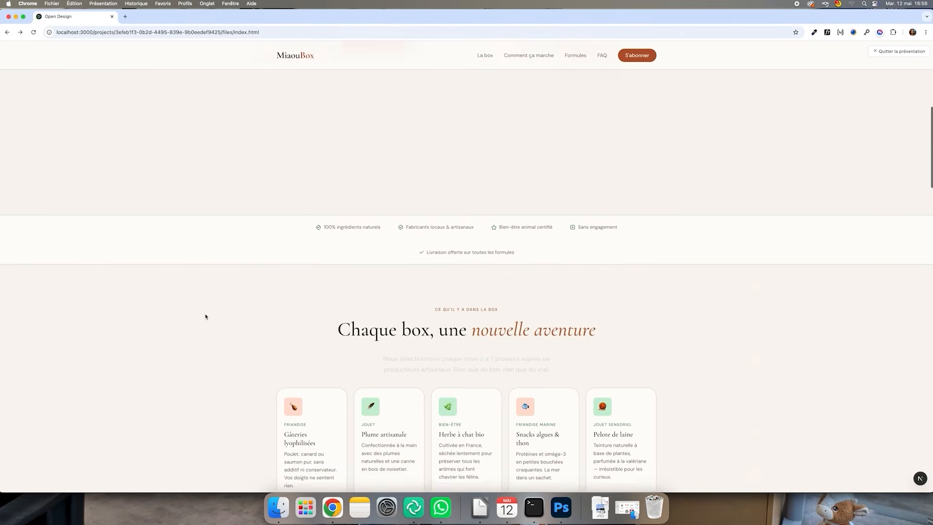
{"action": "scroll", "coordinate": [205, 316], "scroll_direction": "down", "scroll_amount": 5}
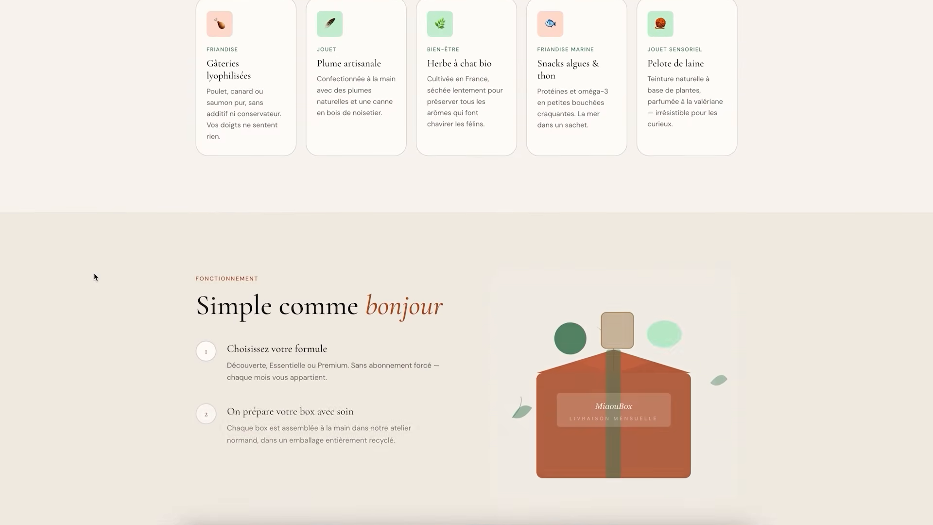
{"action": "scroll", "coordinate": [95, 273], "scroll_direction": "down", "scroll_amount": 1}
{"action": "scroll", "coordinate": [95, 275], "scroll_direction": "down", "scroll_amount": 10}
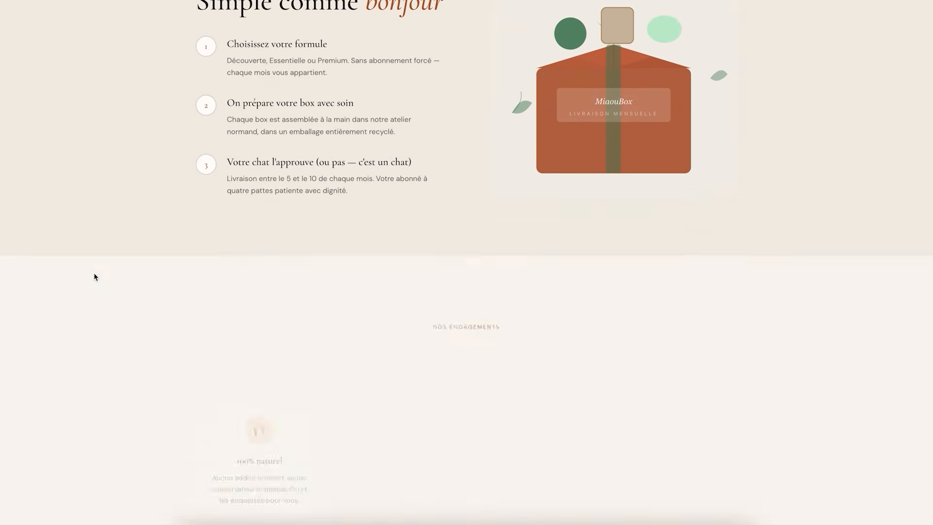
{"action": "scroll", "coordinate": [94, 274], "scroll_direction": "down", "scroll_amount": 8}
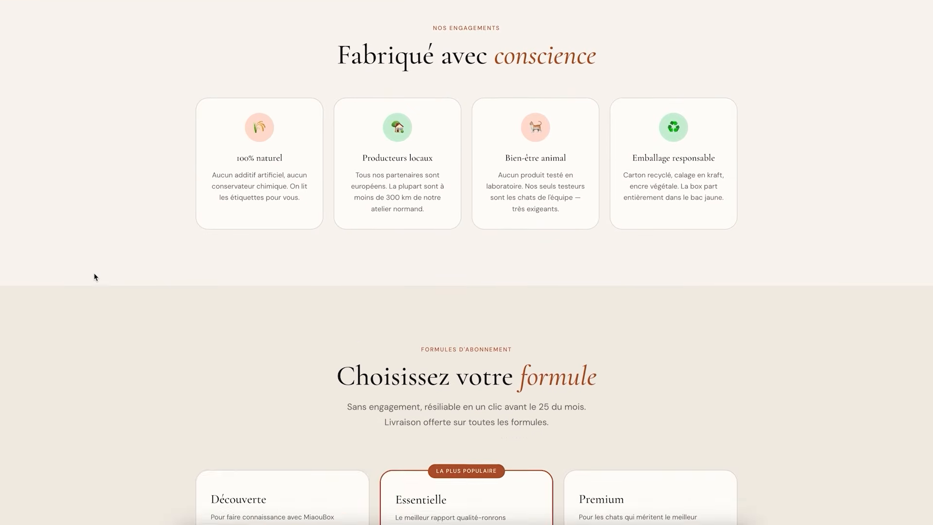
{"action": "scroll", "coordinate": [94, 274], "scroll_direction": "down", "scroll_amount": 8}
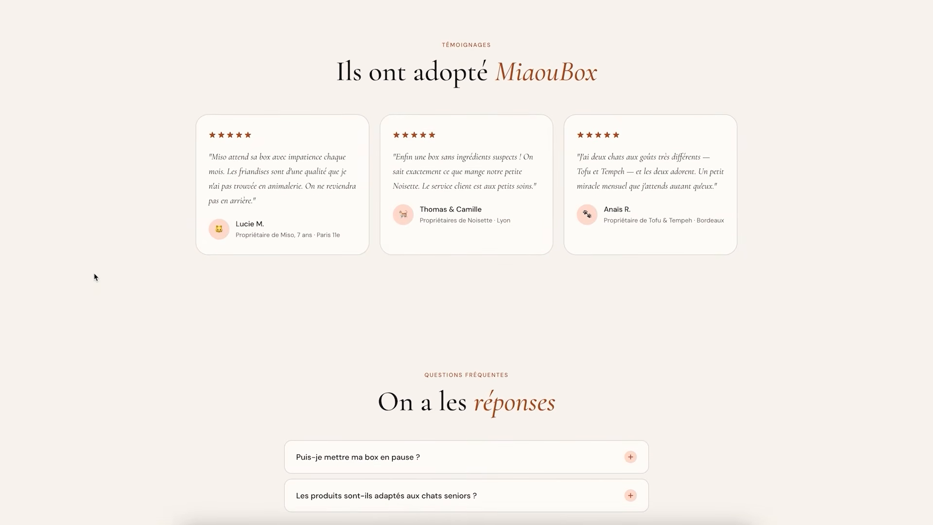
{"action": "scroll", "coordinate": [94, 276], "scroll_direction": "down", "scroll_amount": 10}
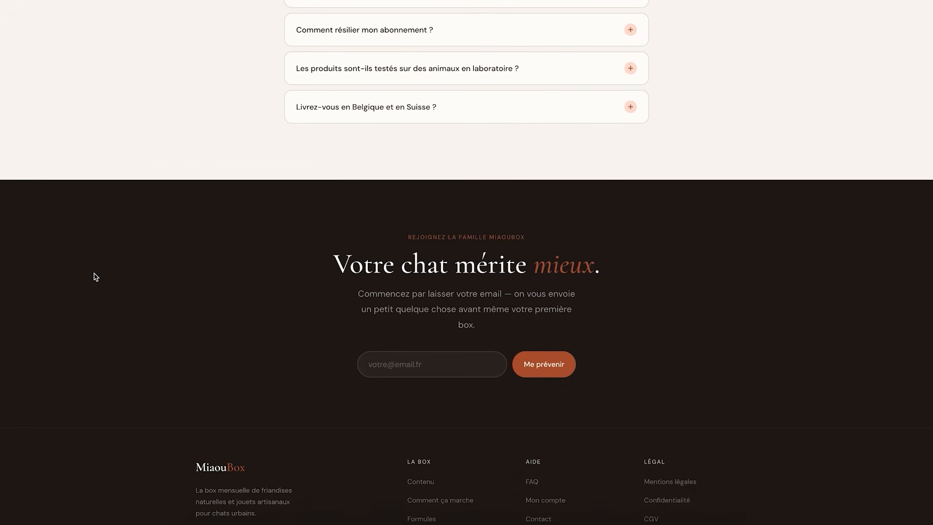
{"action": "scroll", "coordinate": [95, 276], "scroll_direction": "down", "scroll_amount": 2}
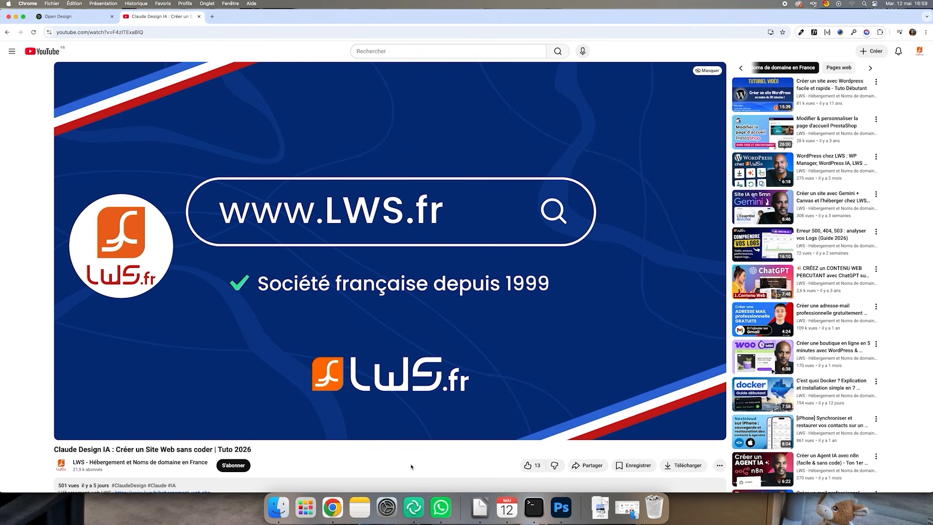
Like the Claude Design video and set the LWS channel's notifications to Toutes
{"action": "scroll", "coordinate": [412, 466], "scroll_direction": "down", "scroll_amount": 3}
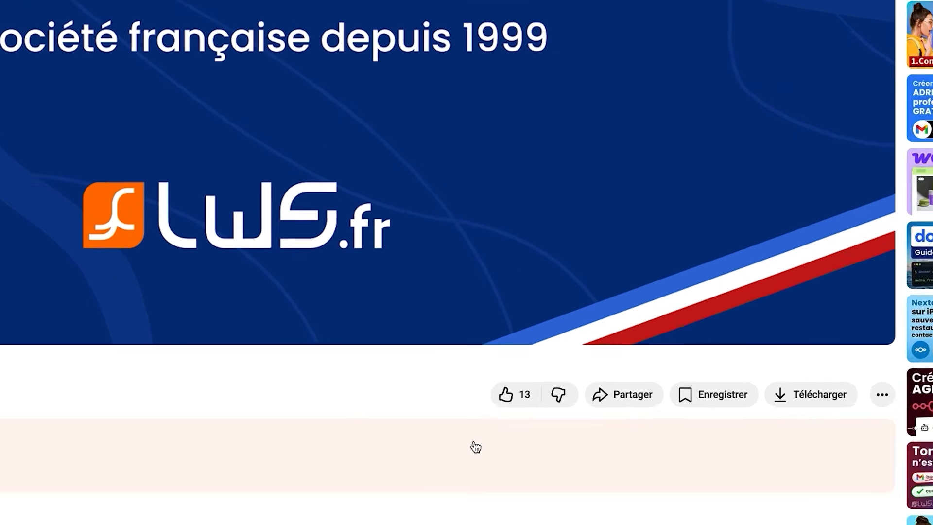
{"action": "left_click", "coordinate": [535, 343]}
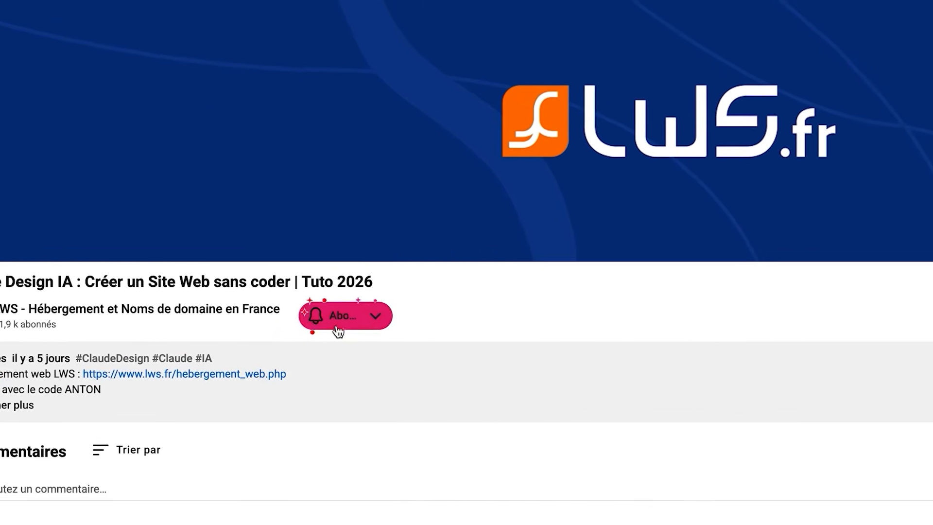
{"action": "left_click", "coordinate": [414, 315]}
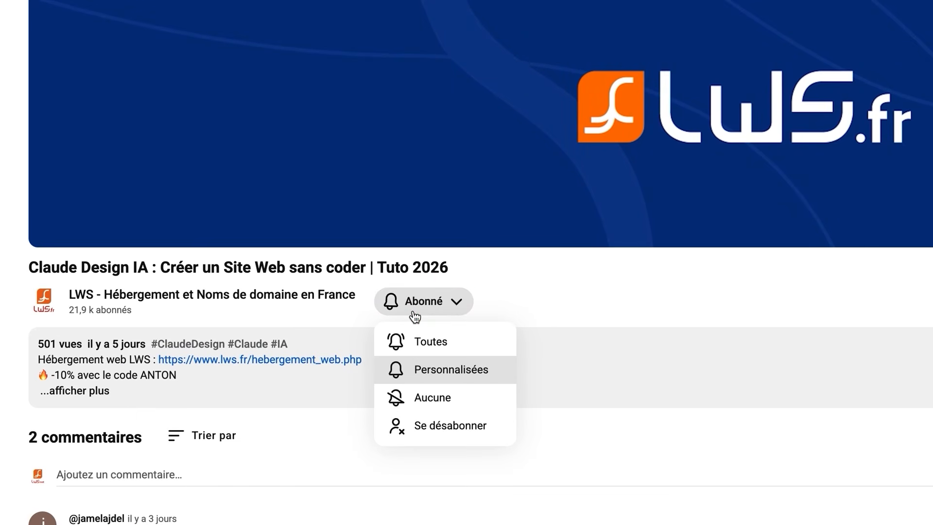
{"action": "left_click", "coordinate": [424, 346]}
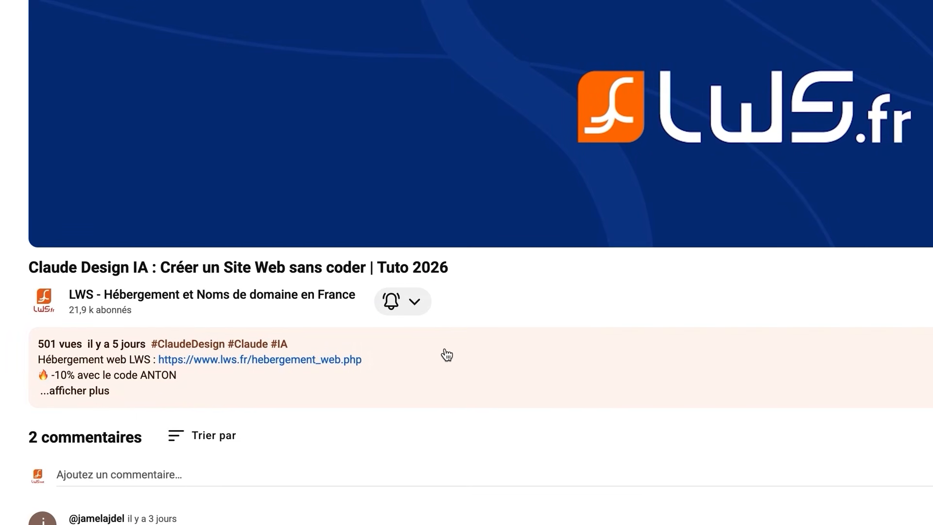
{"action": "left_click", "coordinate": [455, 483]}
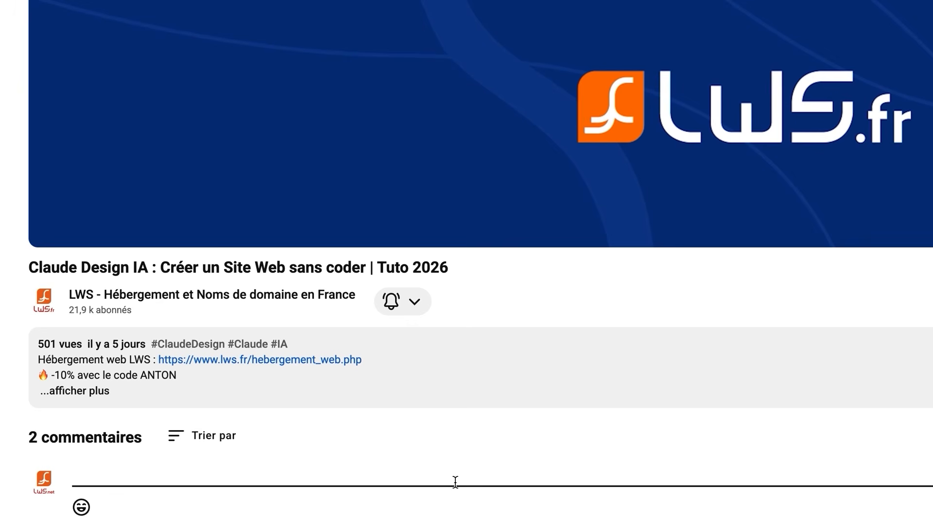
{"action": "scroll", "coordinate": [455, 482], "scroll_direction": "down", "scroll_amount": 2}
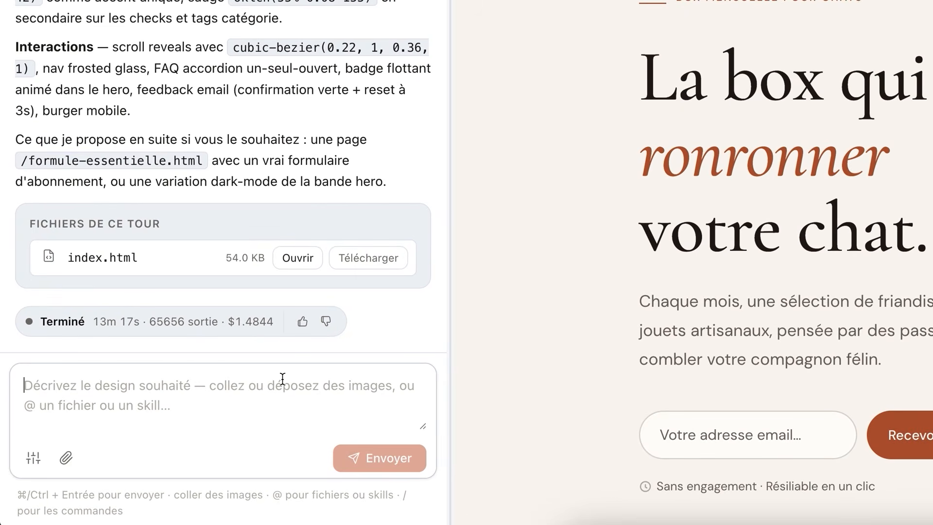
Paste and send a prompt asking for 5 completely different visual directions for MiaouBox, each described in two sentences
{"action": "key", "text": "ctrl+v"}
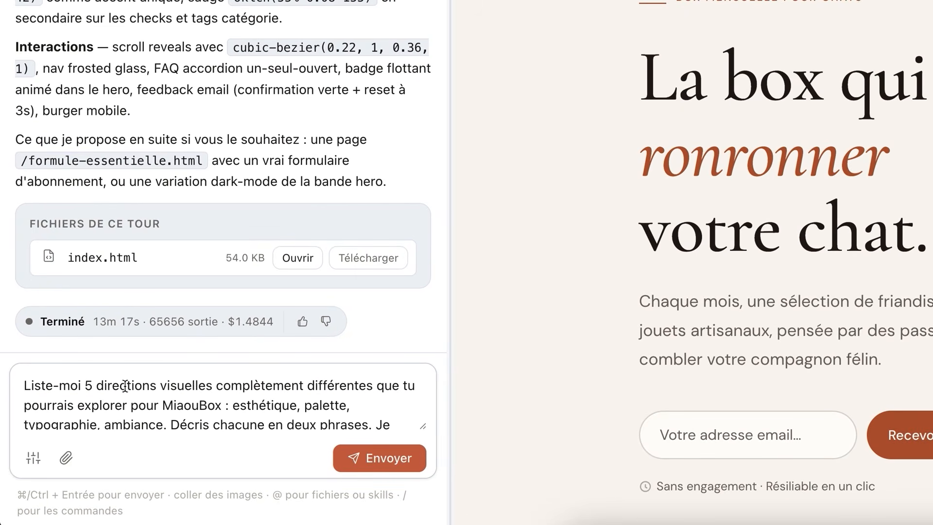
{"action": "scroll", "coordinate": [171, 407], "scroll_direction": "down", "scroll_amount": 2}
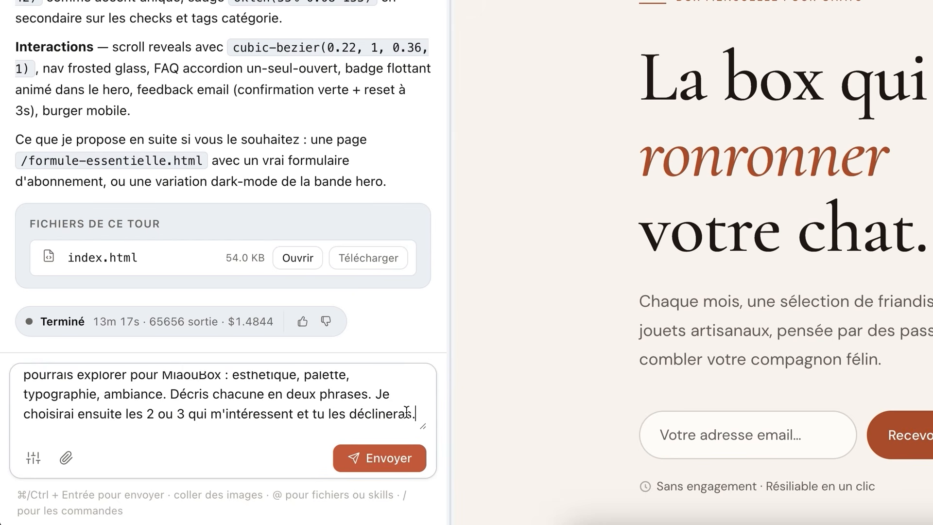
{"action": "left_click", "coordinate": [374, 460]}
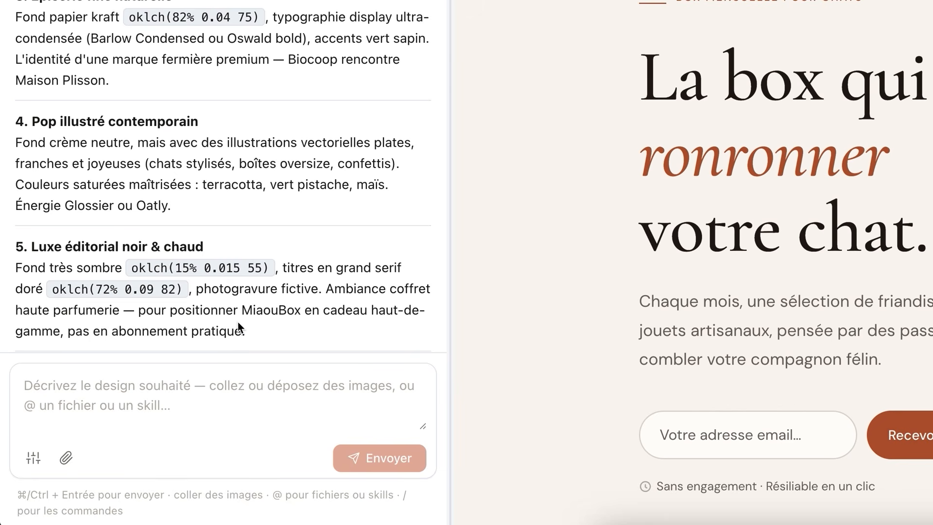
Pick the Jardin secret parisien and Pop illustré contemporain directions from the list and send them as the next prompt
{"action": "scroll", "coordinate": [237, 340], "scroll_direction": "up", "scroll_amount": 3}
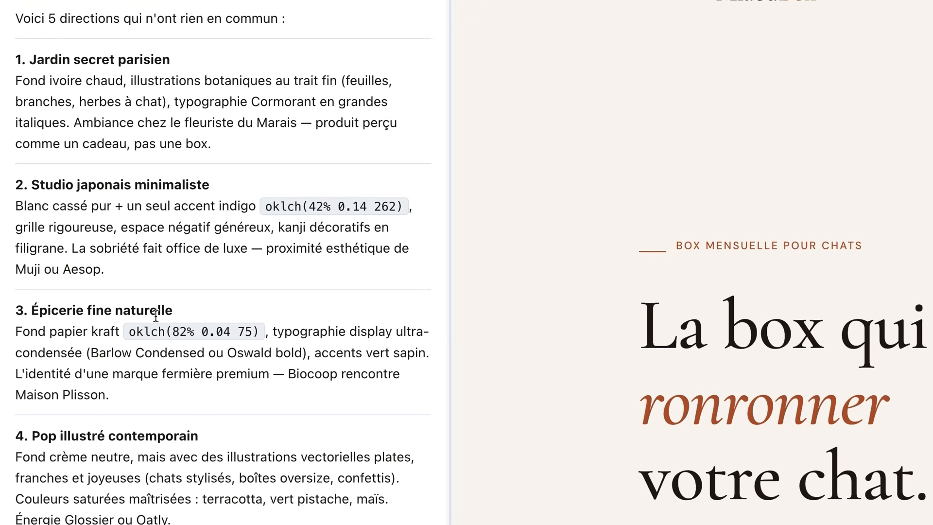
{"action": "scroll", "coordinate": [142, 352], "scroll_direction": "down", "scroll_amount": 3}
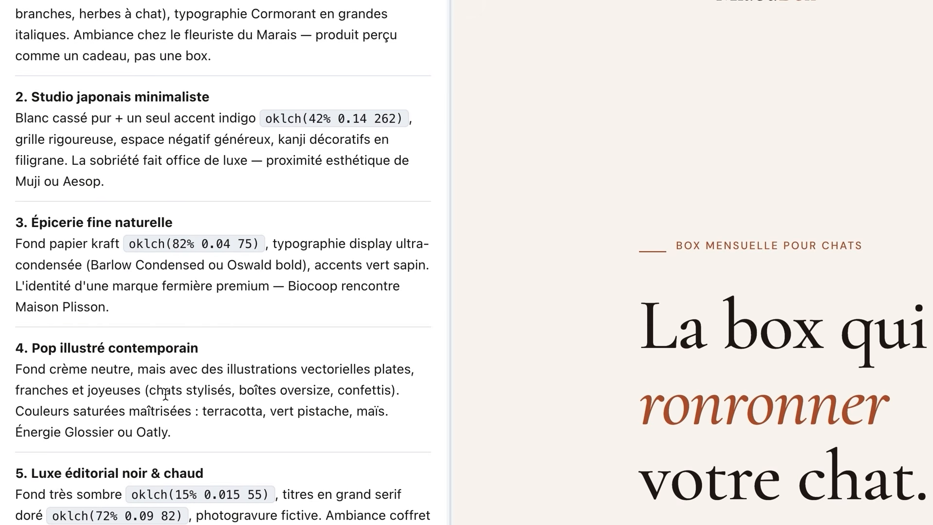
{"action": "scroll", "coordinate": [165, 395], "scroll_direction": "down", "scroll_amount": 3}
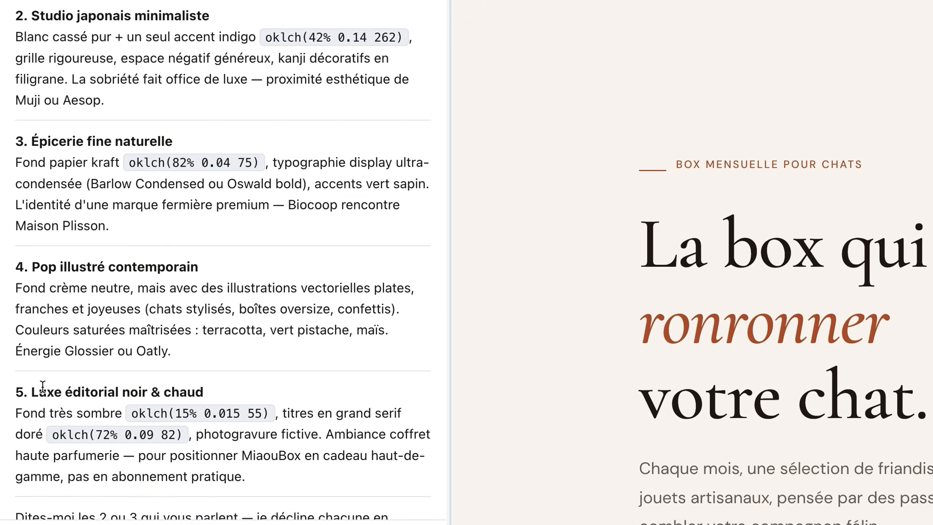
{"action": "scroll", "coordinate": [178, 395], "scroll_direction": "up", "scroll_amount": 5}
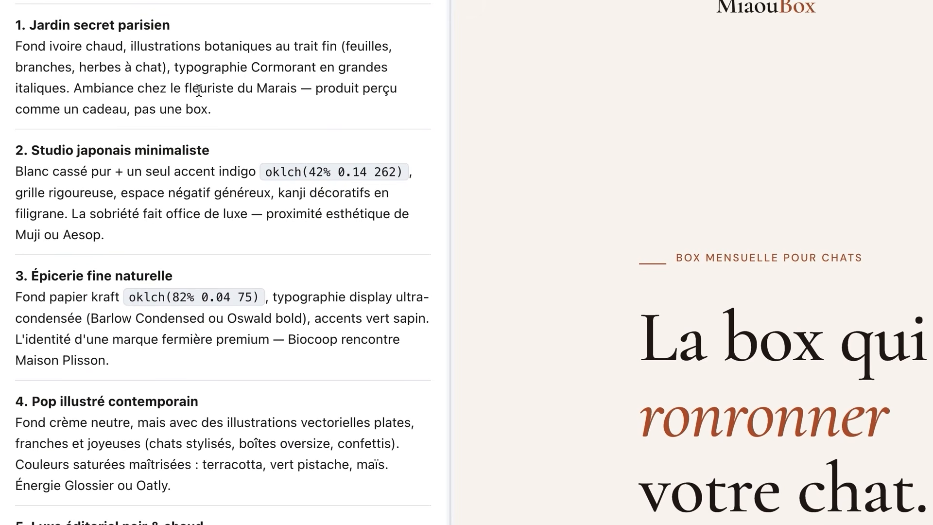
{"action": "left_click_drag", "start_coordinate": [196, 18], "coordinate": [27, 24]}
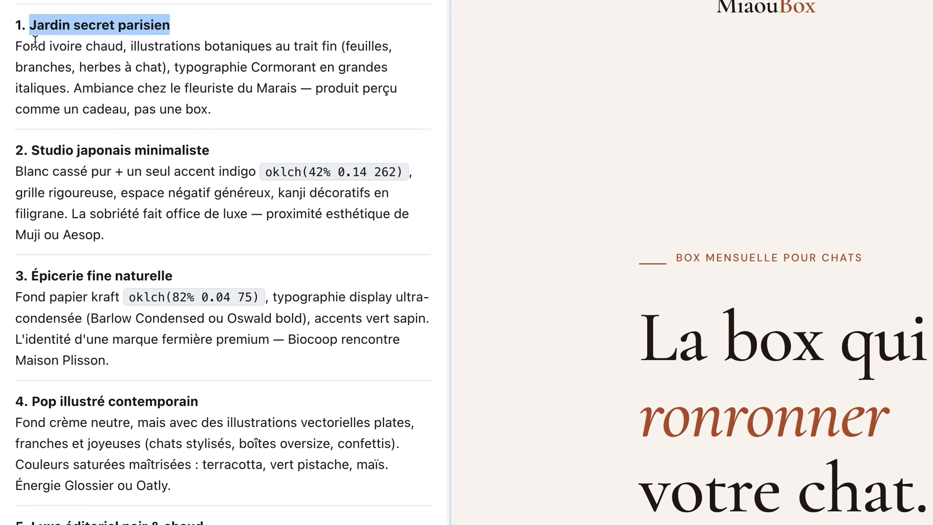
{"action": "left_click", "coordinate": [28, 24]}
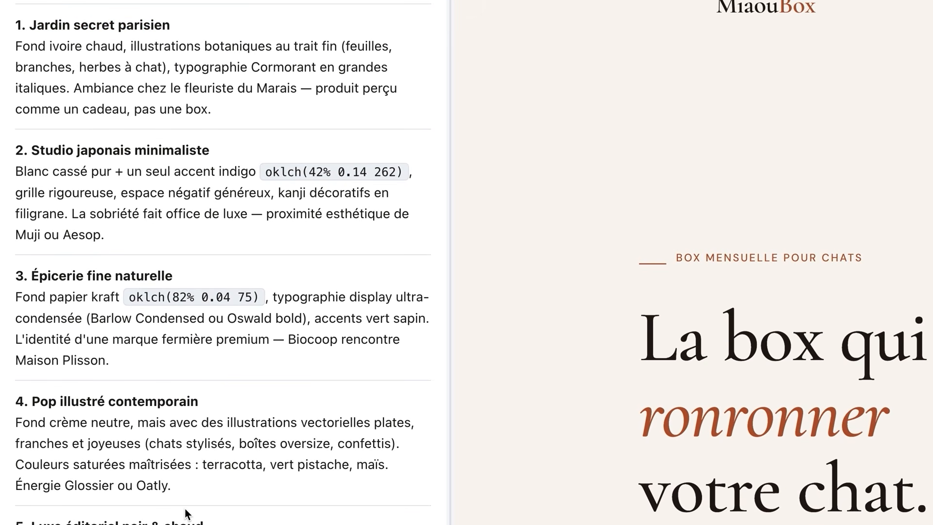
{"action": "left_click_drag", "start_coordinate": [197, 401], "coordinate": [32, 406]}
{"action": "key", "text": "ctrl+c"}
{"action": "left_click", "coordinate": [223, 429]}
{"action": "key", "text": "ctrl+v"}
{"action": "left_click", "coordinate": [385, 502]}
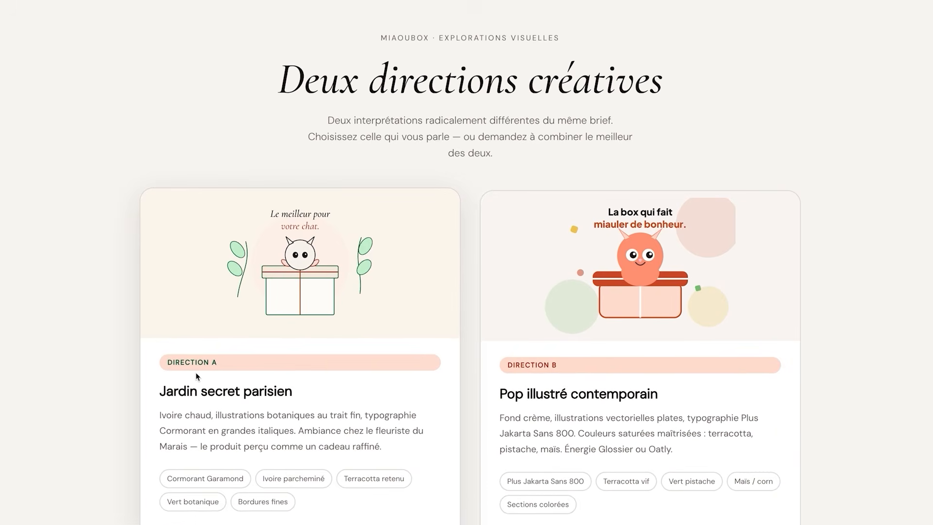
Open the Jardin secret parisien direction from the comparator and scroll through the generated direction pages
{"action": "scroll", "coordinate": [197, 377], "scroll_direction": "down", "scroll_amount": 2}
{"action": "scroll", "coordinate": [197, 377], "scroll_direction": "down", "scroll_amount": 2}
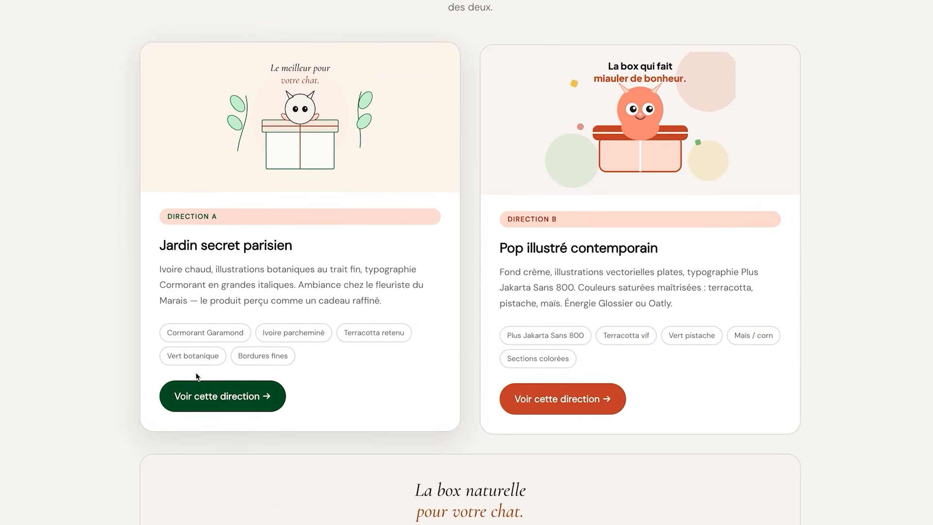
{"action": "left_click", "coordinate": [223, 388]}
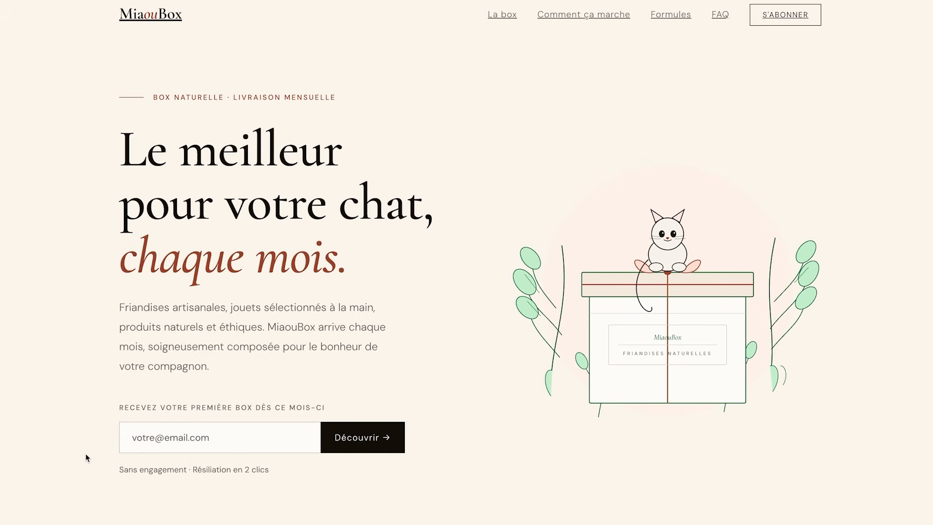
{"action": "scroll", "coordinate": [87, 458], "scroll_direction": "down", "scroll_amount": 9}
{"action": "scroll", "coordinate": [85, 458], "scroll_direction": "down", "scroll_amount": 5}
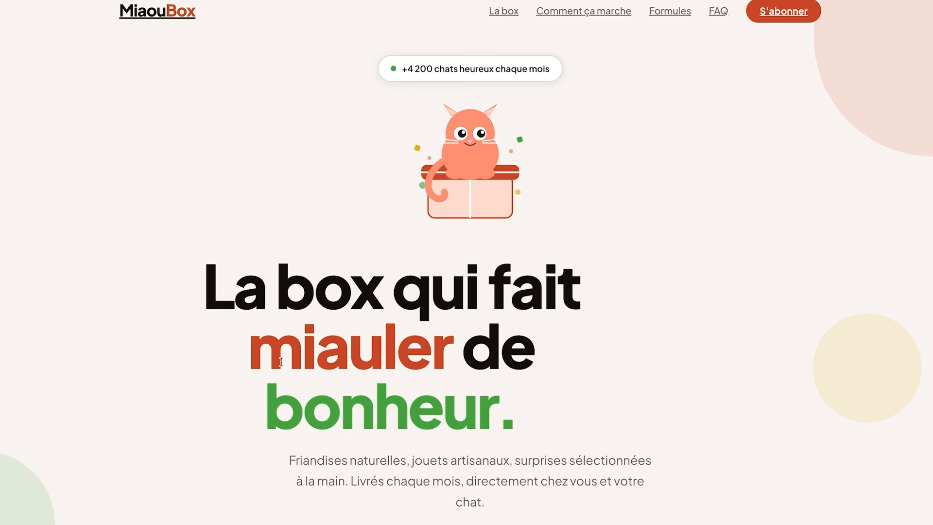
{"action": "scroll", "coordinate": [281, 361], "scroll_direction": "down", "scroll_amount": 10}
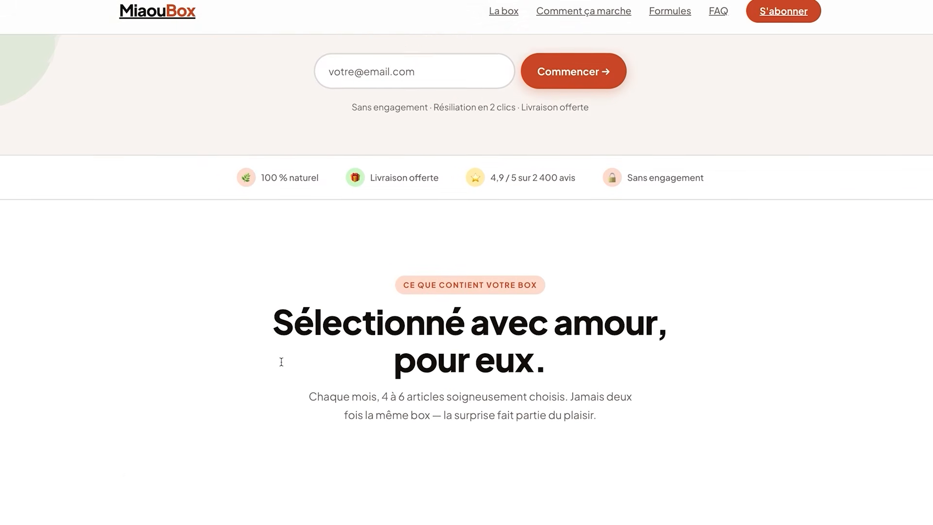
{"action": "scroll", "coordinate": [281, 362], "scroll_direction": "down", "scroll_amount": 8}
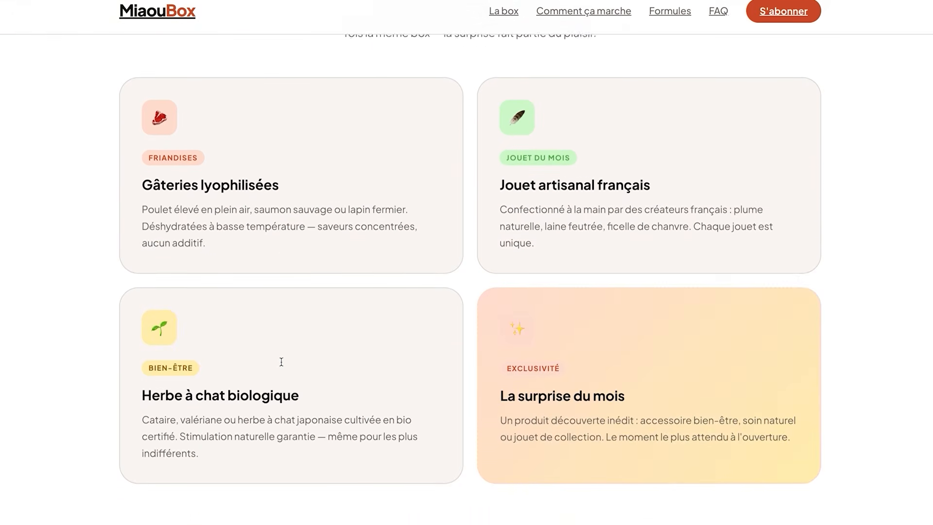
{"action": "scroll", "coordinate": [281, 361], "scroll_direction": "down", "scroll_amount": 10}
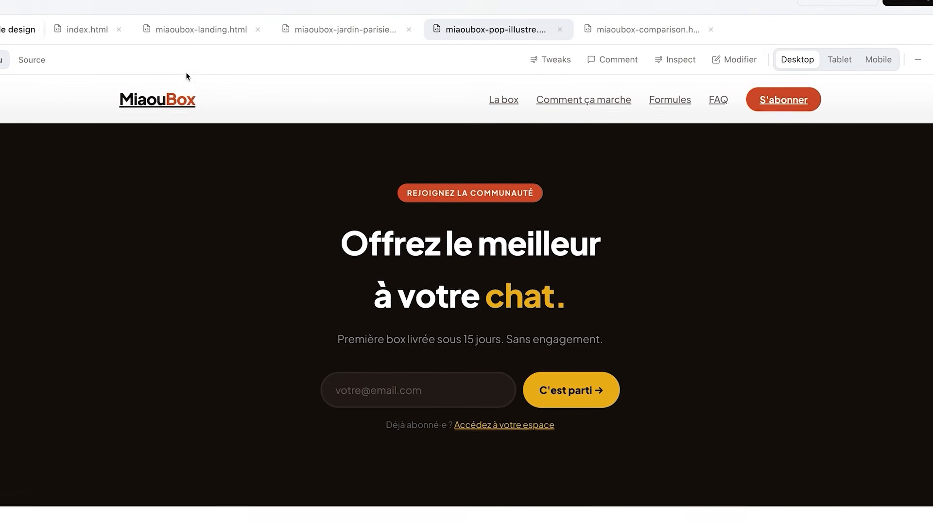
Switch between the landing, Jardin and Pop illustré tabs to compare the three versions
{"action": "left_click", "coordinate": [177, 29]}
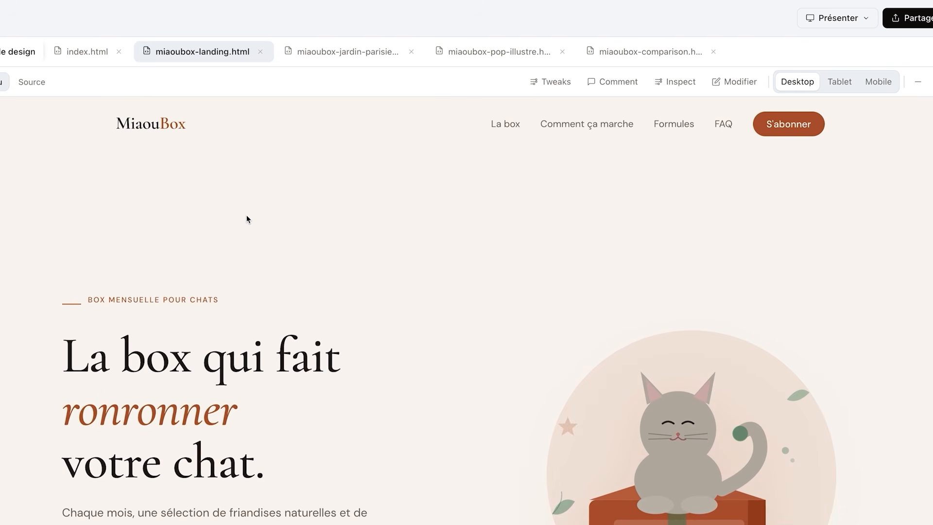
{"action": "left_click", "coordinate": [312, 49]}
{"action": "scroll", "coordinate": [300, 288], "scroll_direction": "down", "scroll_amount": 20}
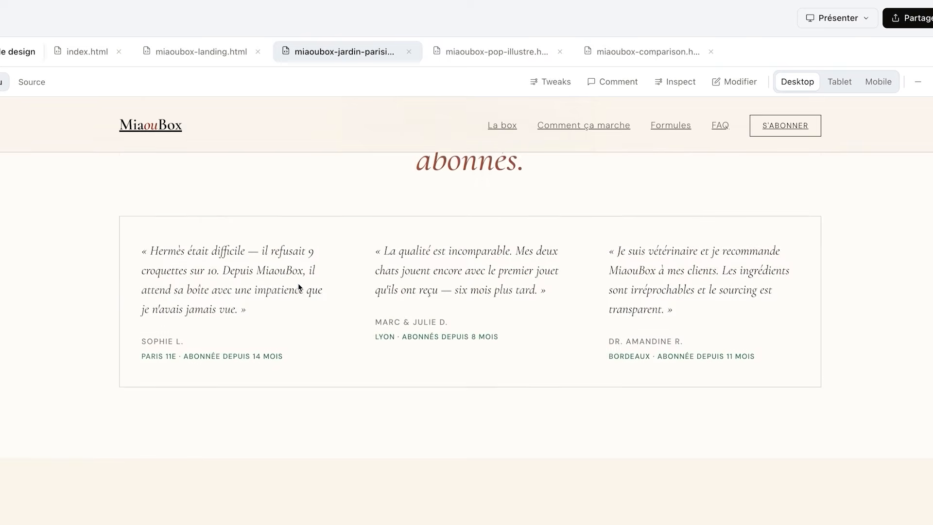
{"action": "scroll", "coordinate": [299, 283], "scroll_direction": "down", "scroll_amount": 5}
{"action": "scroll", "coordinate": [298, 283], "scroll_direction": "up", "scroll_amount": 20}
{"action": "left_click", "coordinate": [488, 52]}
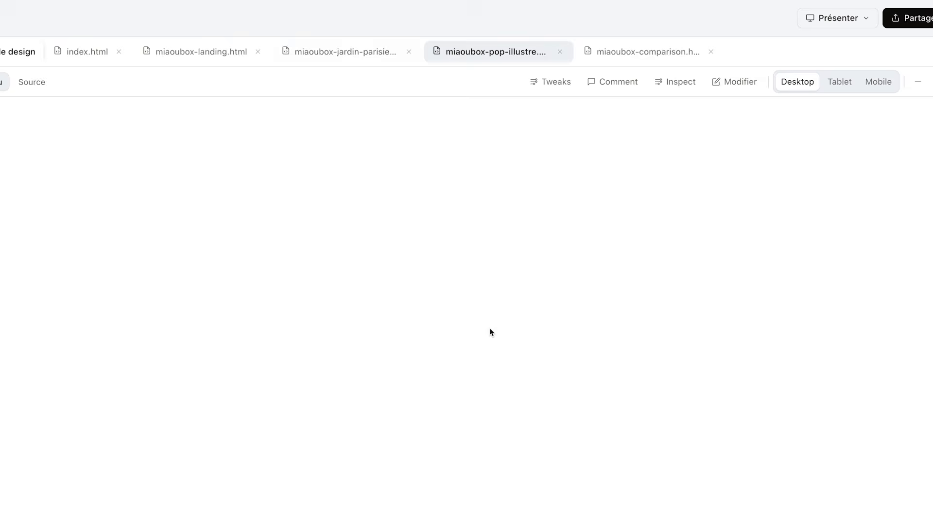
{"action": "scroll", "coordinate": [490, 331], "scroll_direction": "down", "scroll_amount": 10}
{"action": "scroll", "coordinate": [491, 332], "scroll_direction": "down", "scroll_amount": 15}
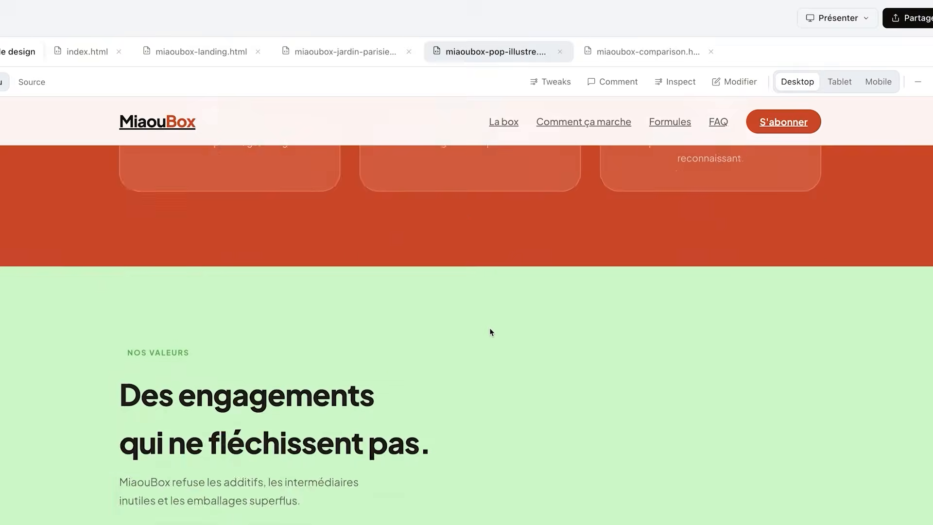
{"action": "scroll", "coordinate": [491, 332], "scroll_direction": "up", "scroll_amount": 15}
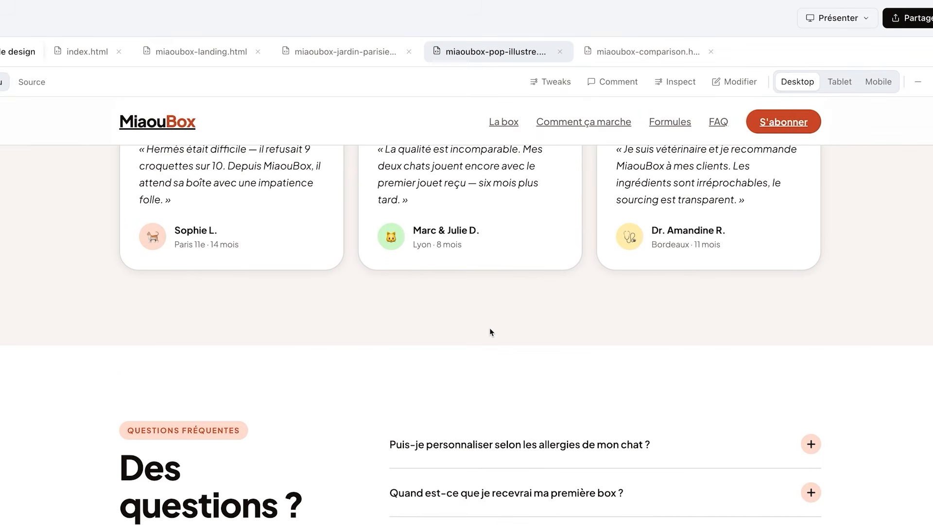
{"action": "scroll", "coordinate": [489, 327], "scroll_direction": "up", "scroll_amount": 10}
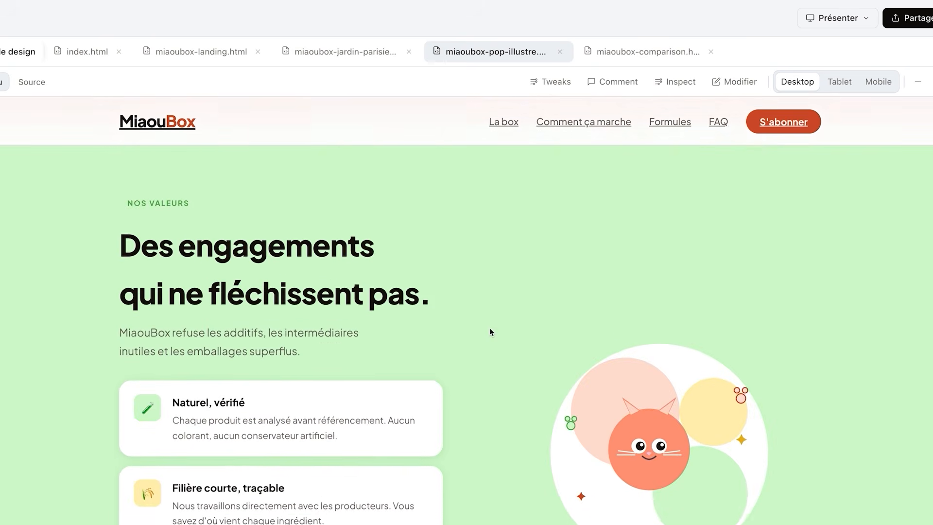
{"action": "scroll", "coordinate": [489, 329], "scroll_direction": "up", "scroll_amount": 6}
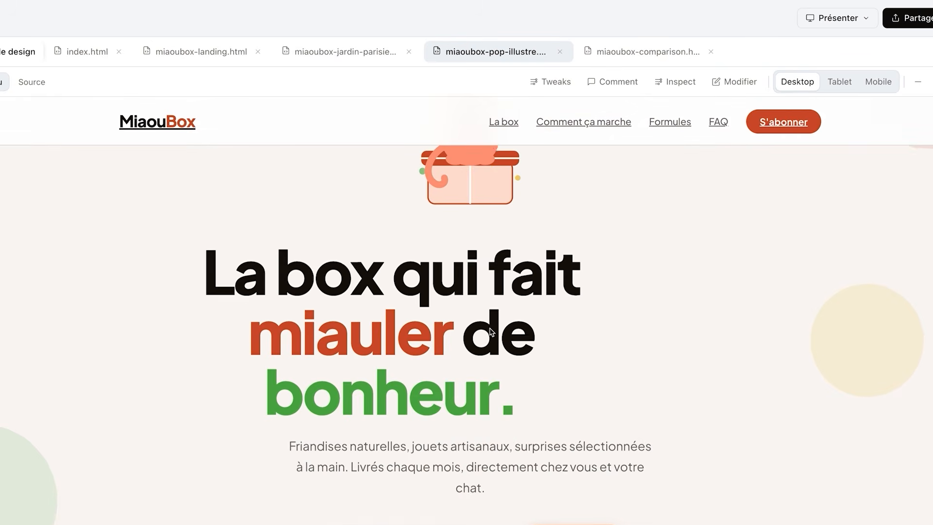
{"action": "left_click", "coordinate": [224, 50]}
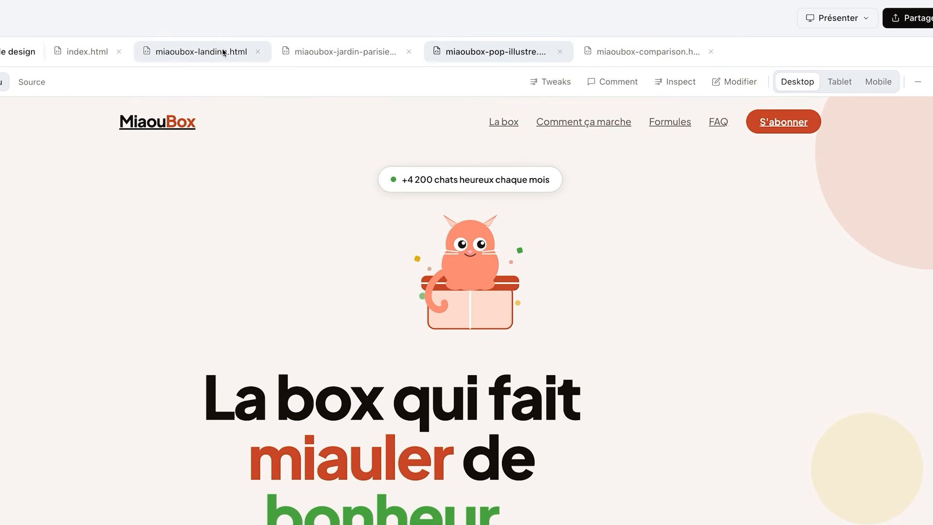
{"action": "scroll", "coordinate": [281, 199], "scroll_direction": "down", "scroll_amount": 4}
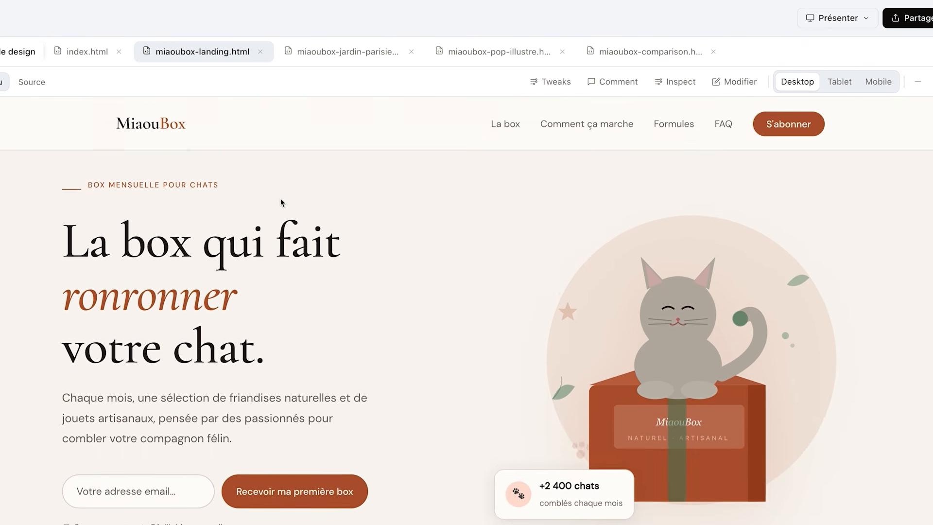
Tell the assistant: Je veux continuer avec la version originale
{"action": "type", "text": "veux cont"}
{"action": "type", "text": "inuer avec la version originale."}
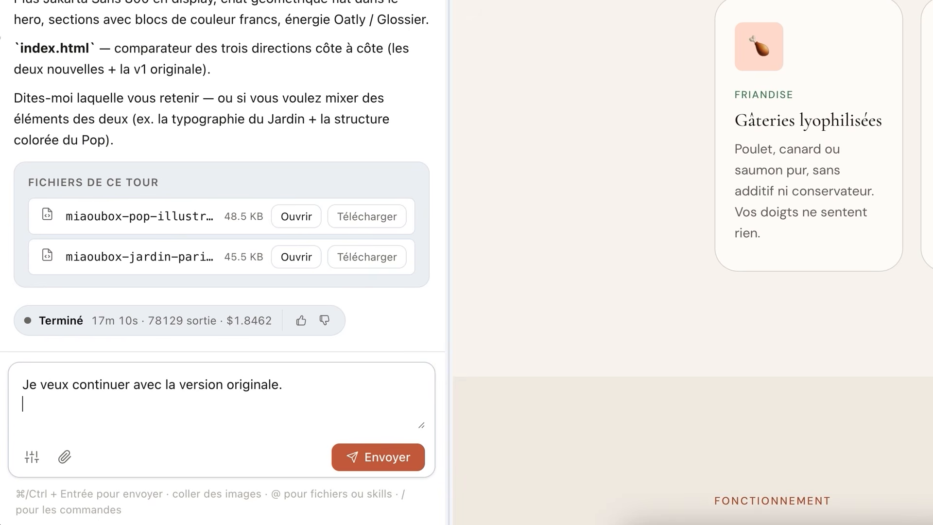
{"action": "scroll", "coordinate": [693, 262], "scroll_direction": "up", "scroll_amount": 15}
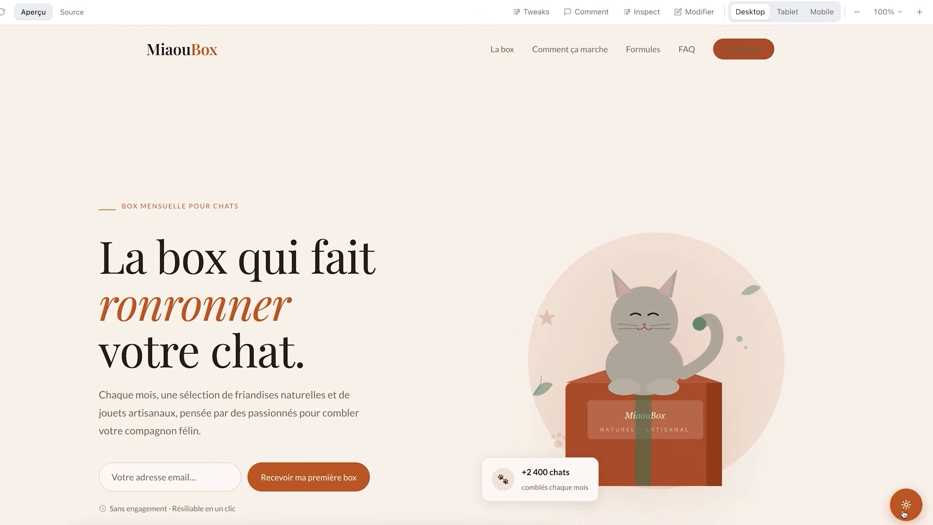
Open the Tweaks panel, try the palettes and dark mode, and keep Terracotta with Fraunces typography
{"action": "left_click", "coordinate": [903, 508]}
{"action": "left_click", "coordinate": [832, 151]}
{"action": "left_click", "coordinate": [875, 146]}
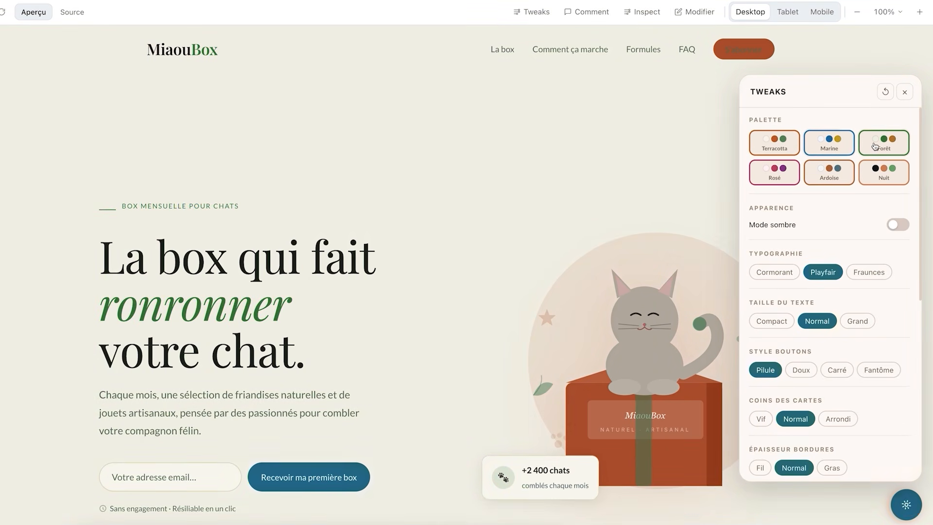
{"action": "left_click", "coordinate": [789, 153]}
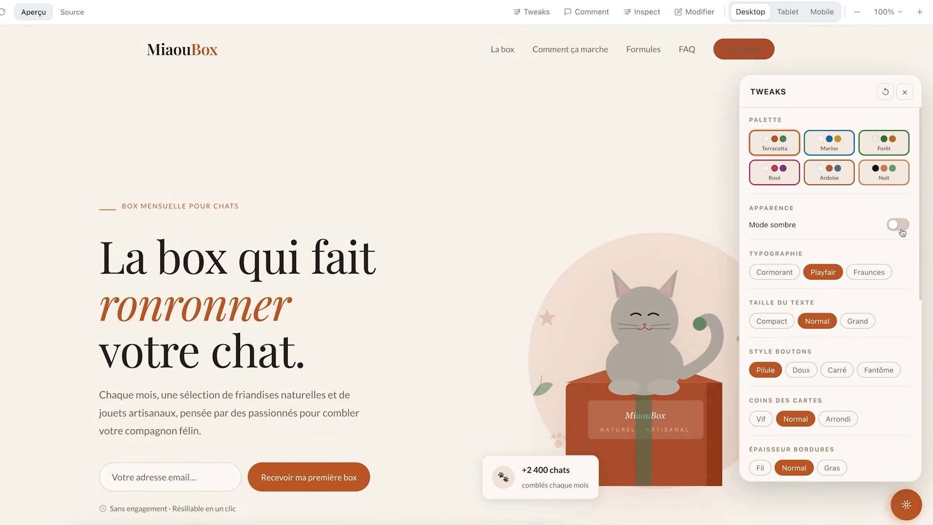
{"action": "left_click", "coordinate": [899, 226]}
{"action": "left_click", "coordinate": [901, 229]}
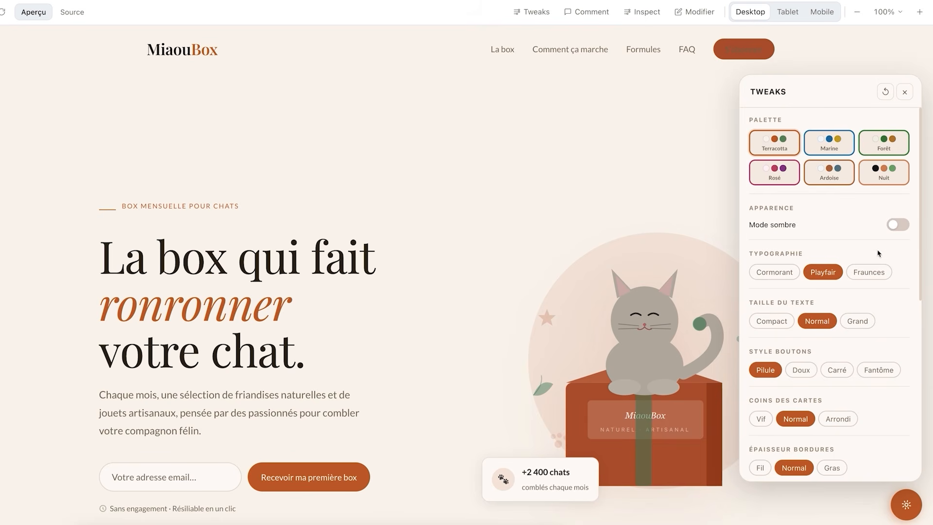
{"action": "left_click", "coordinate": [869, 271]}
In Tweaks, keep Pilule buttons, set density to Compact and scroll animations to Intense
{"action": "scroll", "coordinate": [860, 319], "scroll_direction": "down", "scroll_amount": 2}
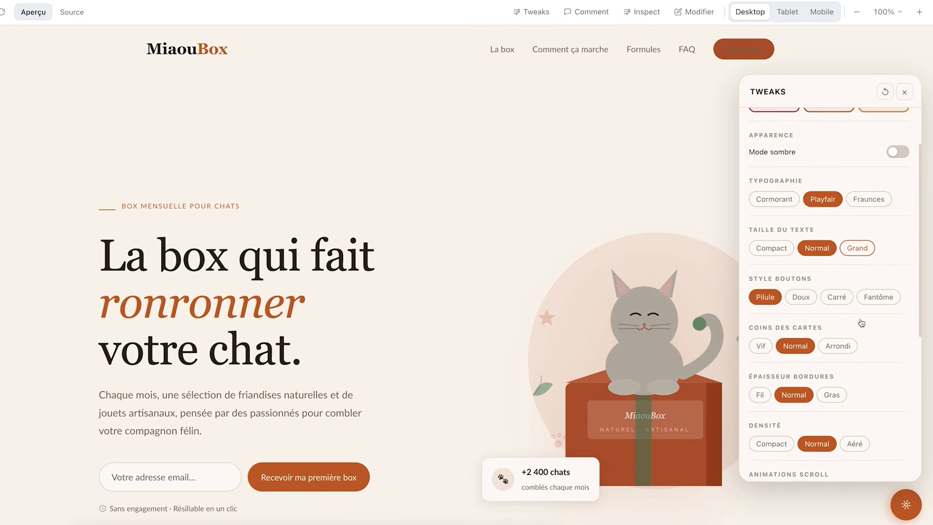
{"action": "left_click", "coordinate": [841, 298]}
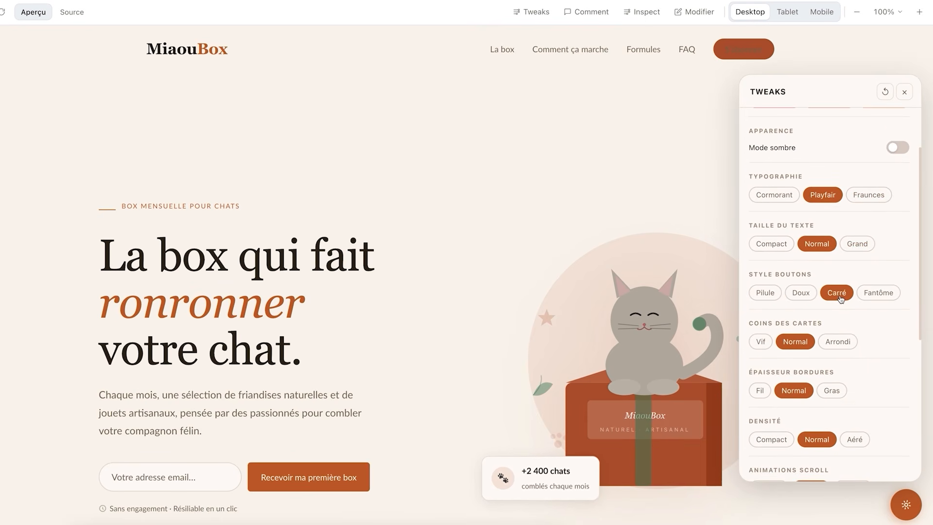
{"action": "left_click", "coordinate": [765, 293]}
{"action": "scroll", "coordinate": [797, 301], "scroll_direction": "down", "scroll_amount": 3}
{"action": "left_click", "coordinate": [784, 325]}
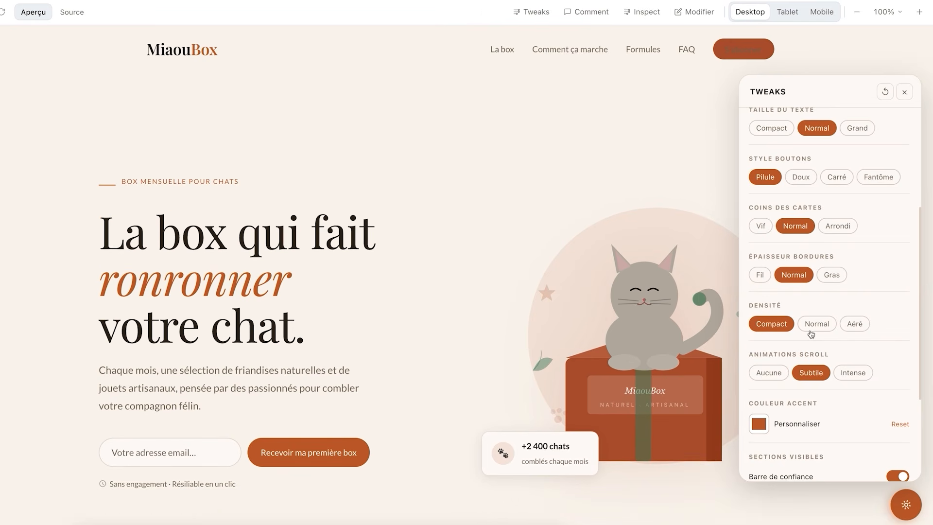
{"action": "scroll", "coordinate": [827, 336], "scroll_direction": "down", "scroll_amount": 1}
{"action": "left_click", "coordinate": [847, 335]}
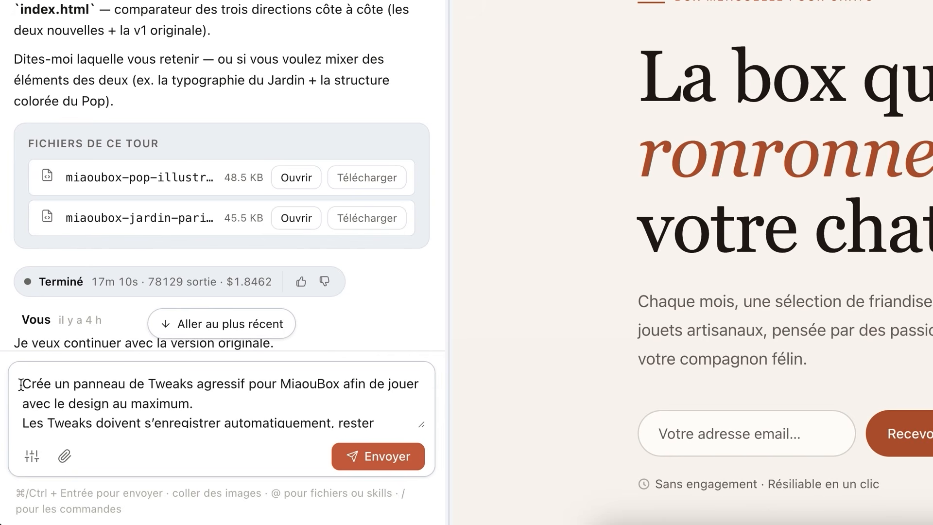
Send the prompt asking that Tweaks save automatically, persist after reload, and become the global style for all project pages
{"action": "left_click_drag", "start_coordinate": [21, 385], "coordinate": [355, 399]}
{"action": "scroll", "coordinate": [354, 400], "scroll_direction": "down", "scroll_amount": 1}
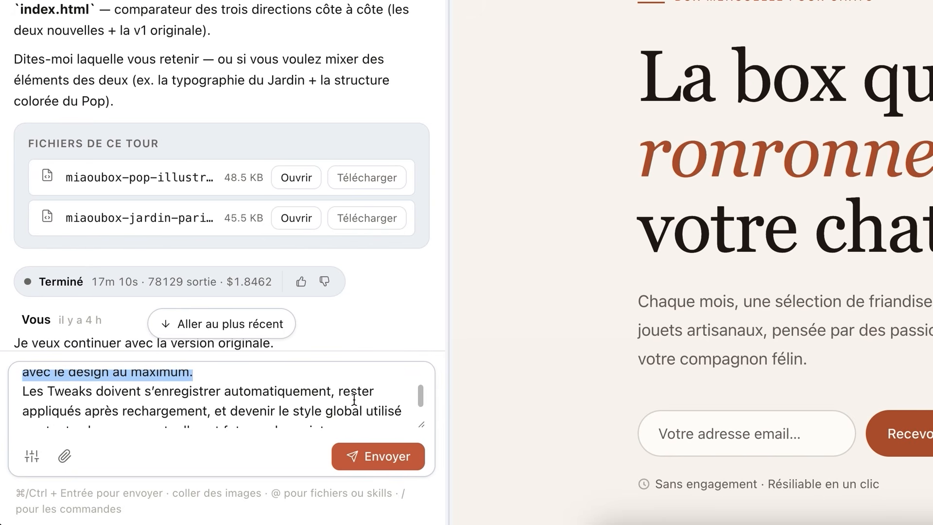
{"action": "scroll", "coordinate": [354, 400], "scroll_direction": "down", "scroll_amount": 2}
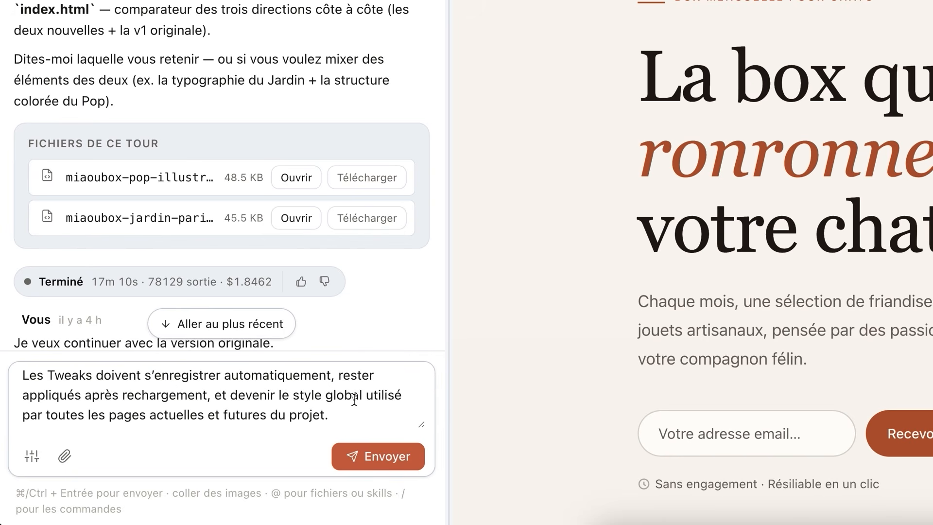
{"action": "left_click", "coordinate": [381, 466]}
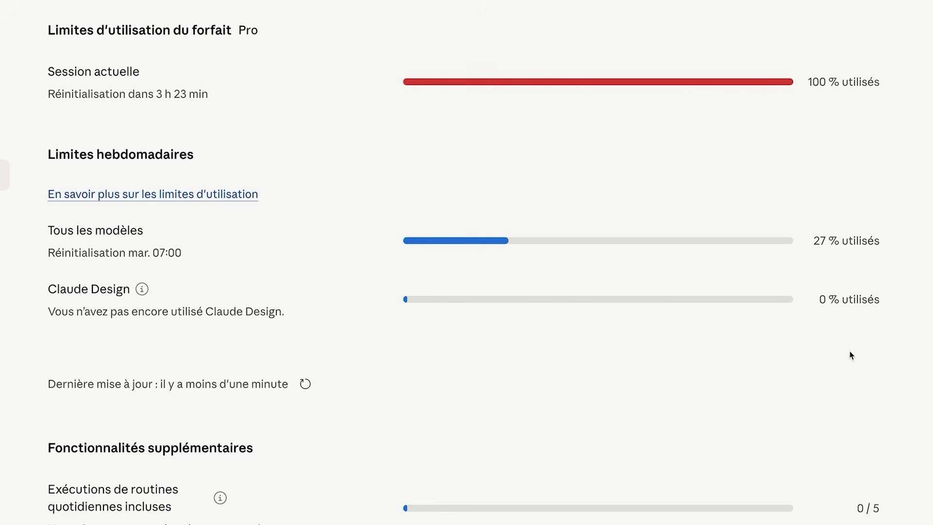
Highlight the current session usage on the plan usage limits page
{"action": "left_click_drag", "start_coordinate": [882, 81], "coordinate": [809, 85]}
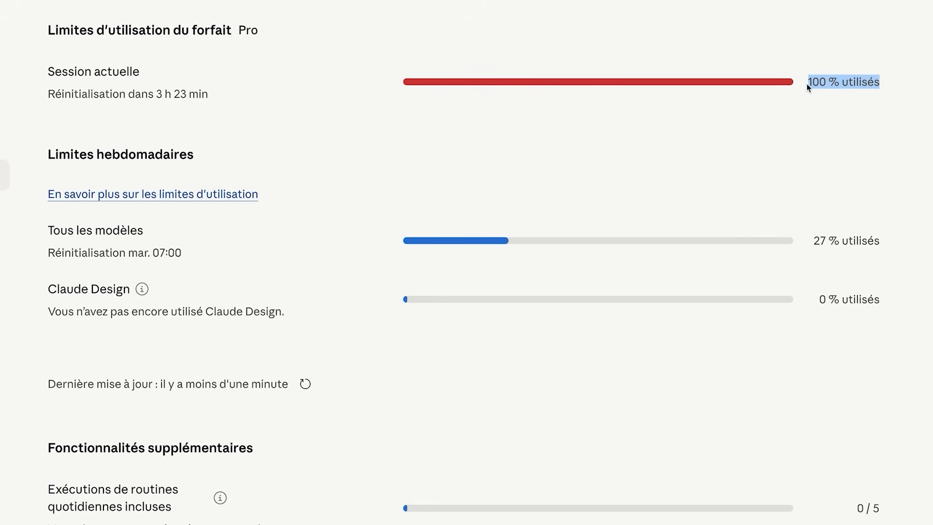
{"action": "scroll", "coordinate": [810, 93], "scroll_direction": "down", "scroll_amount": 1}
{"action": "left_click", "coordinate": [812, 102]}
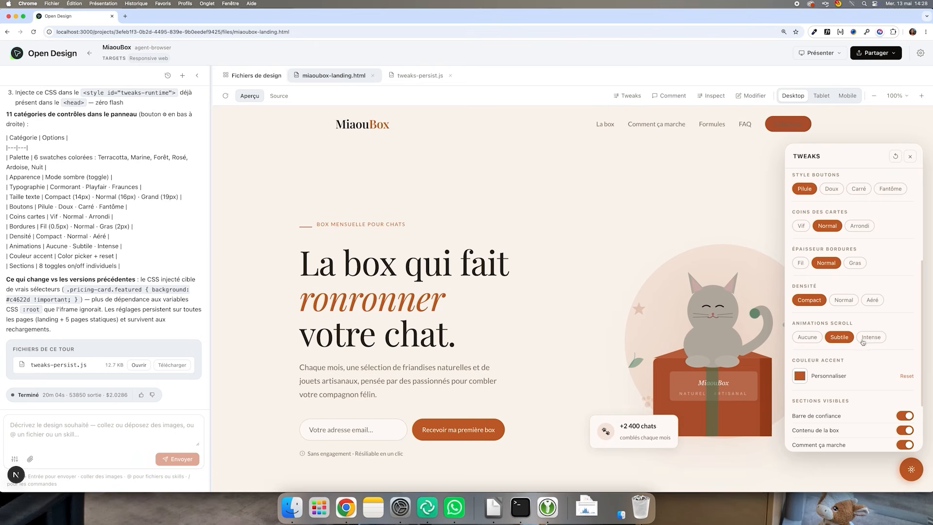
In Tweaks, switch the scroll animations to Subtile
{"action": "left_click", "coordinate": [869, 338]}
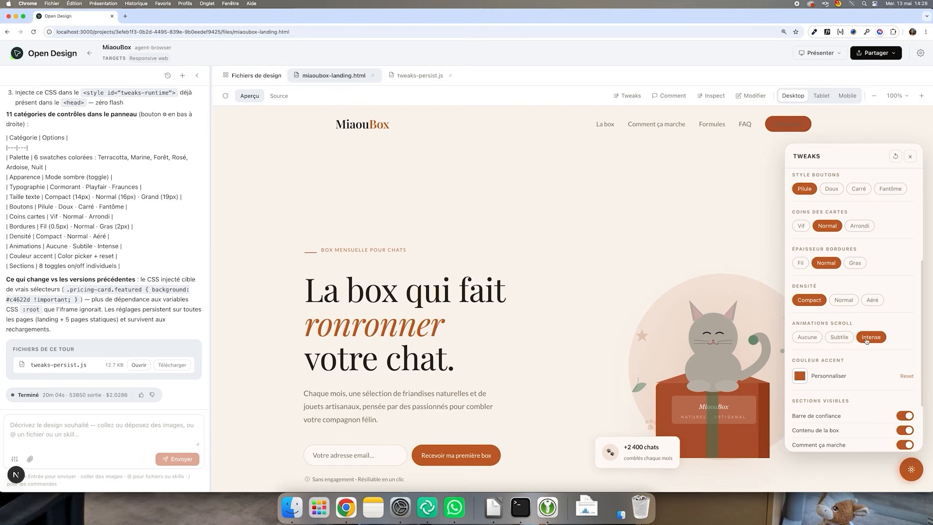
{"action": "left_click", "coordinate": [840, 337]}
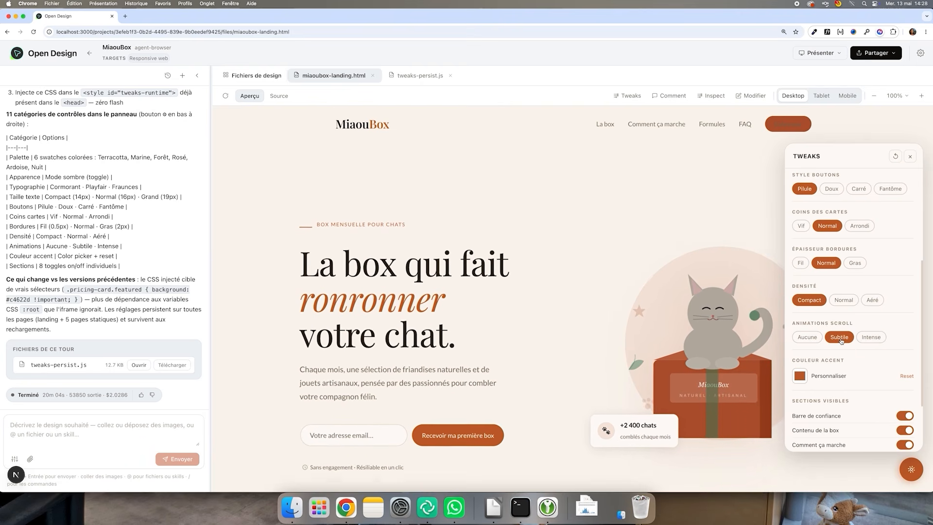
Send a prompt asking for a concrete 'Dans la box de ce mois-ci' section, a testimonial photo gallery, fixed links, and Contact, legal, CGV and Cookies pages
{"action": "scroll", "coordinate": [851, 344], "scroll_direction": "down", "scroll_amount": 3}
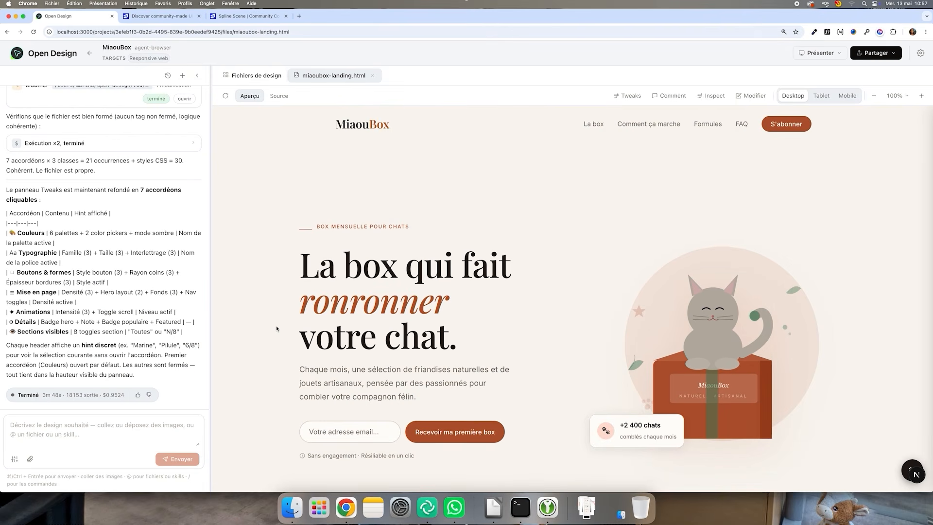
{"action": "scroll", "coordinate": [277, 329], "scroll_direction": "down", "scroll_amount": 10}
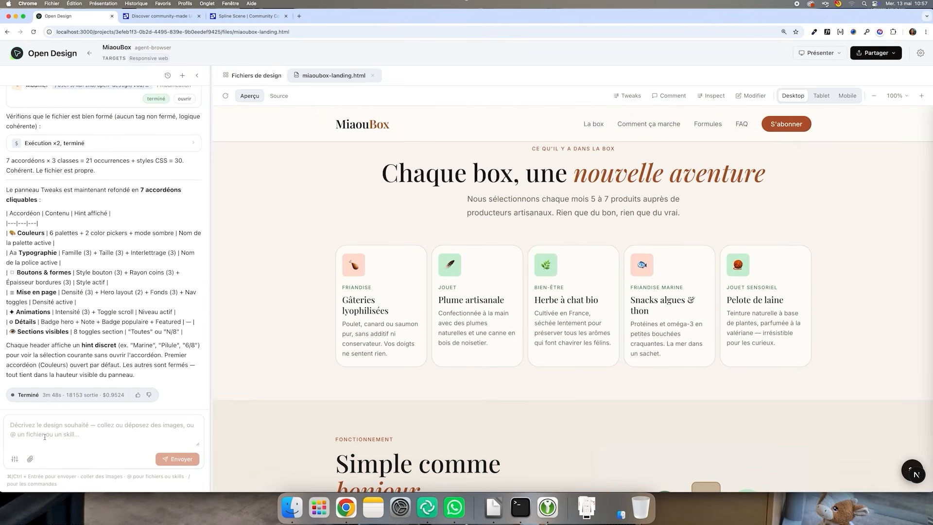
{"action": "key", "text": "super+v"}
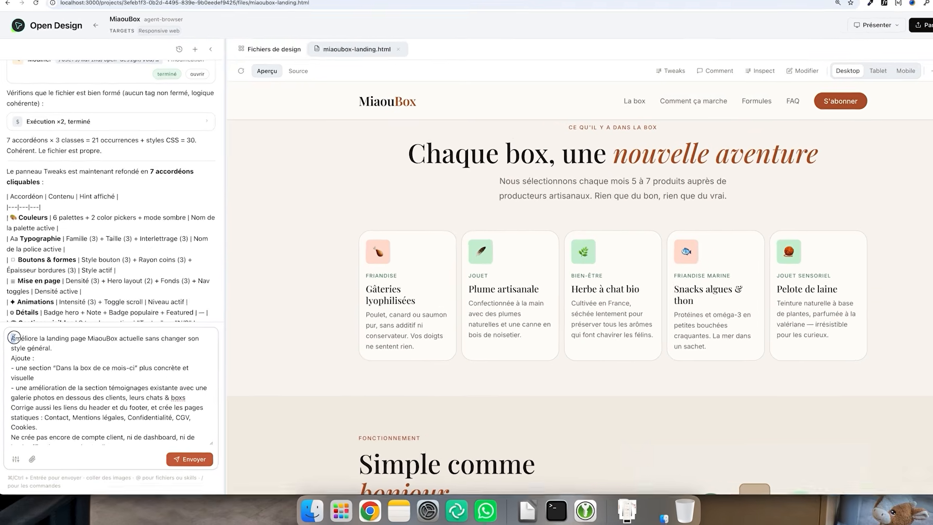
{"action": "triple_click", "coordinate": [63, 353]}
{"action": "scroll", "coordinate": [144, 240], "scroll_direction": "down", "scroll_amount": 2}
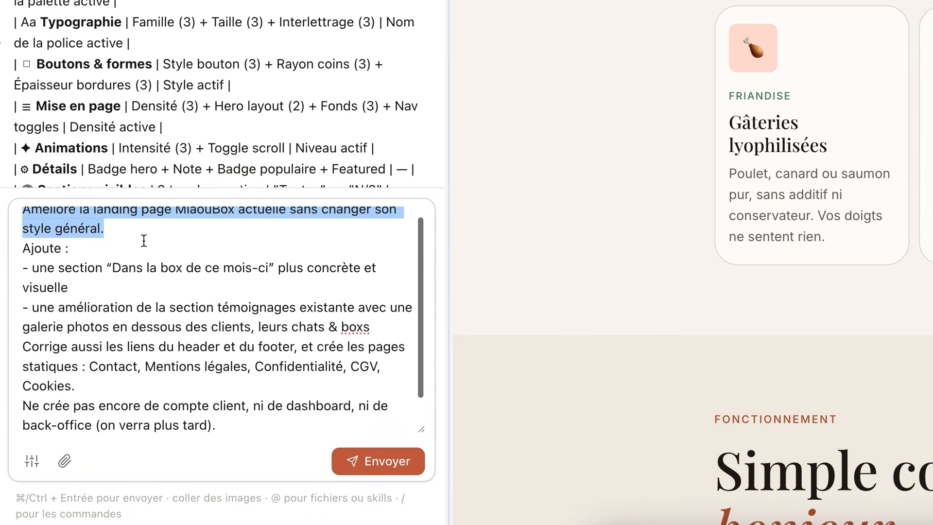
{"action": "double_click", "coordinate": [49, 235]}
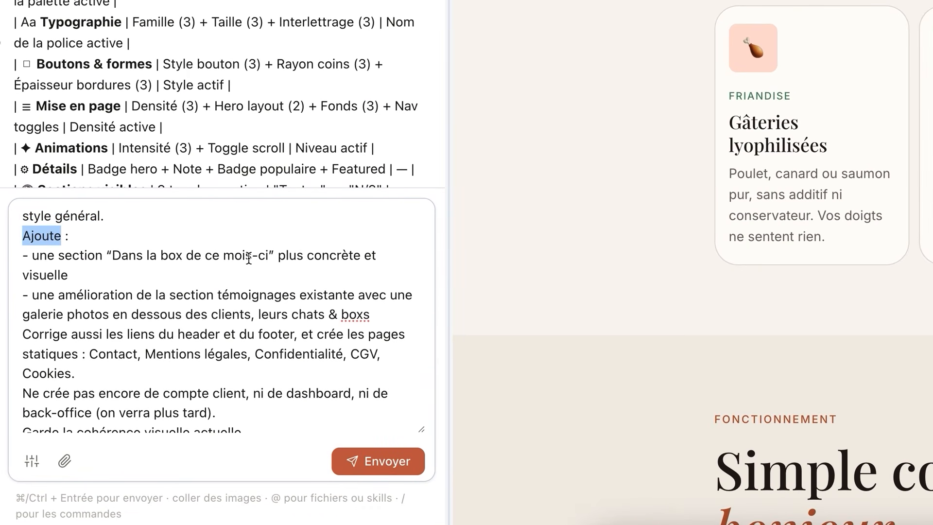
{"action": "left_click_drag", "start_coordinate": [277, 258], "coordinate": [123, 259]}
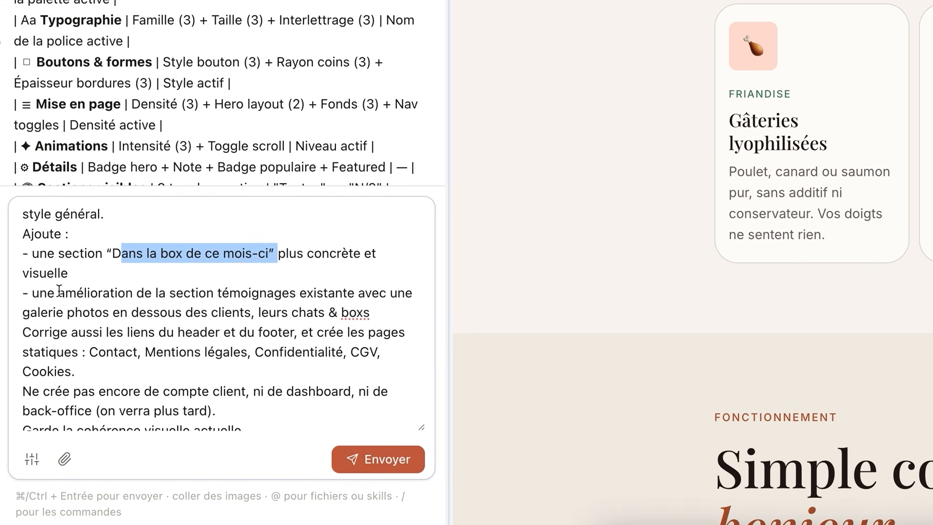
{"action": "double_click", "coordinate": [220, 293]}
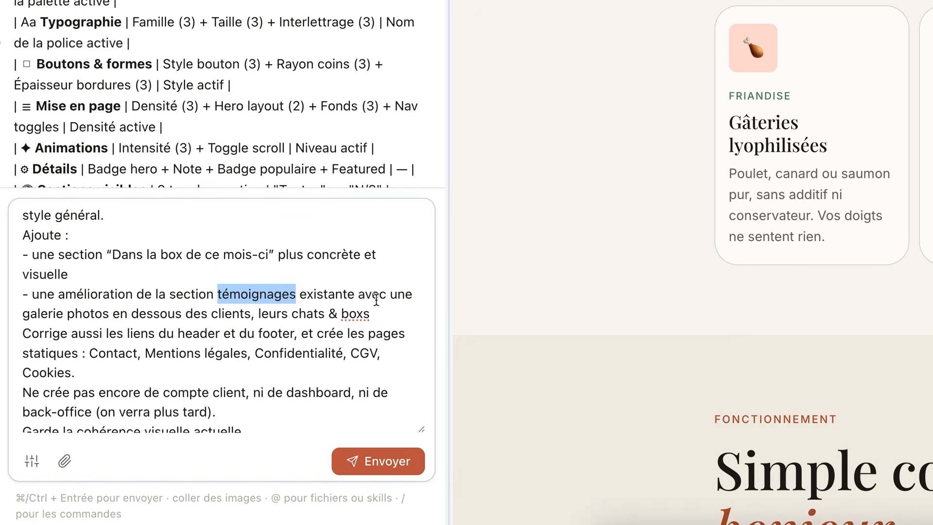
{"action": "double_click", "coordinate": [55, 315]}
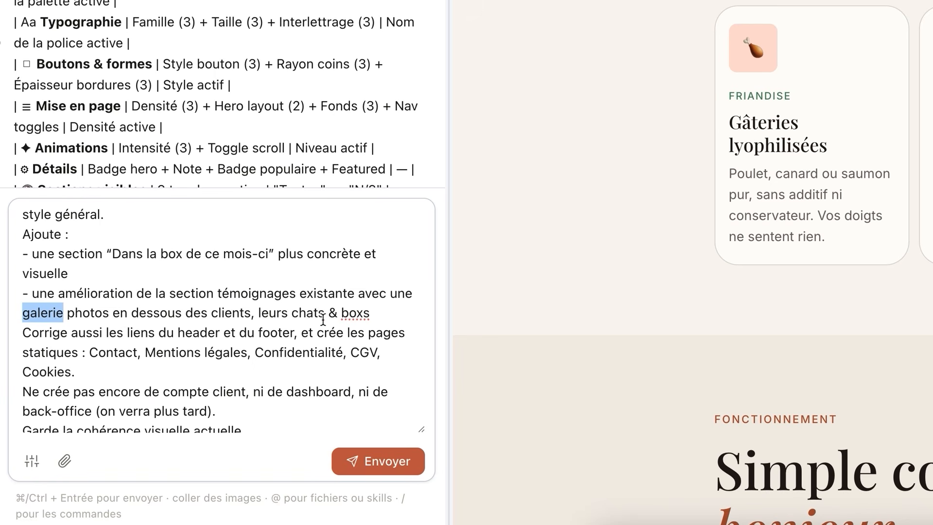
{"action": "scroll", "coordinate": [131, 333], "scroll_direction": "down", "scroll_amount": 1}
{"action": "double_click", "coordinate": [136, 332]}
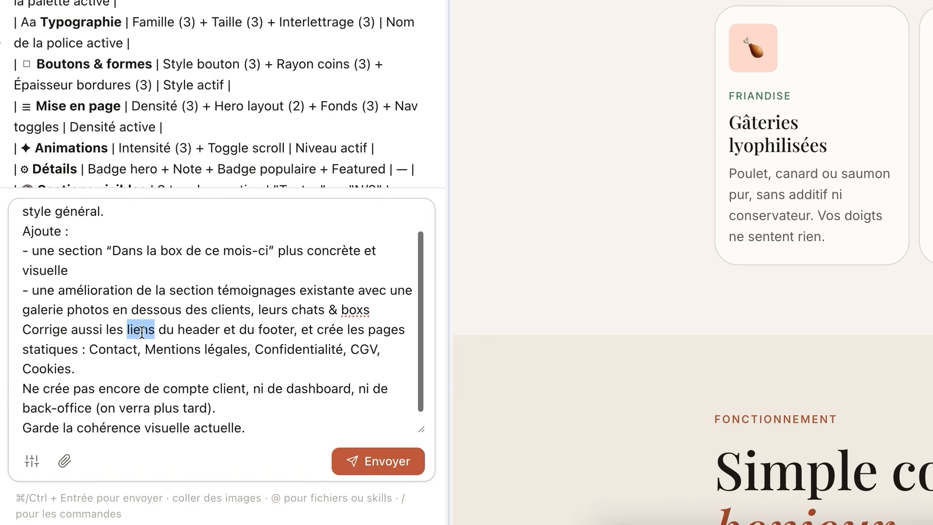
{"action": "left_click_drag", "start_coordinate": [317, 333], "coordinate": [73, 344]}
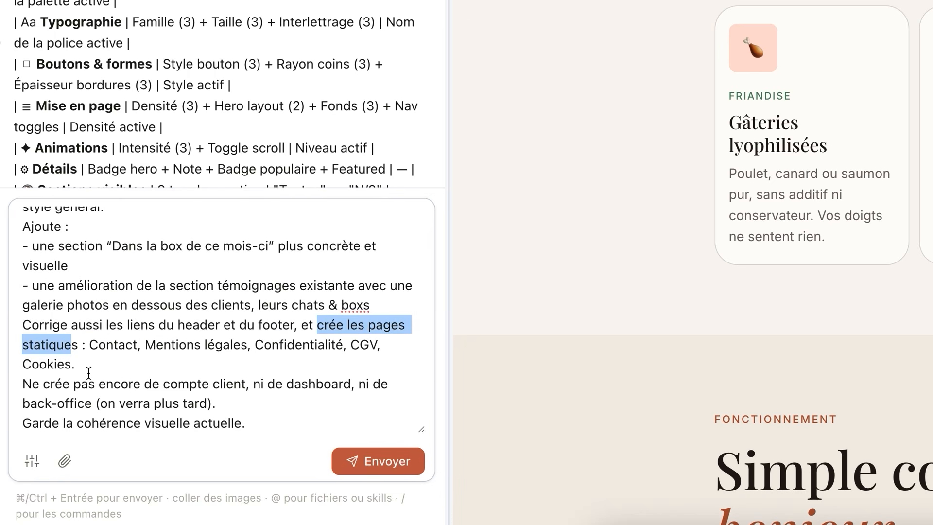
{"action": "left_click_drag", "start_coordinate": [90, 385], "coordinate": [310, 394]}
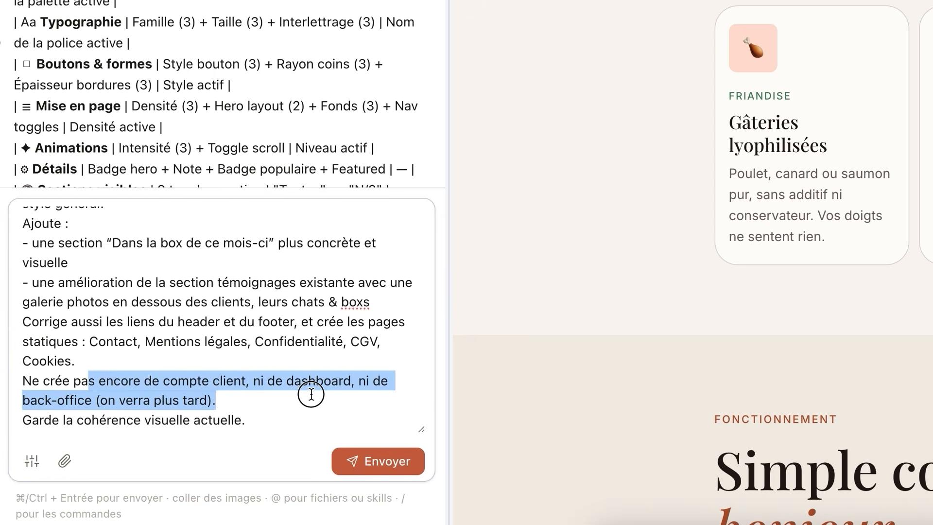
{"action": "left_click", "coordinate": [246, 419]}
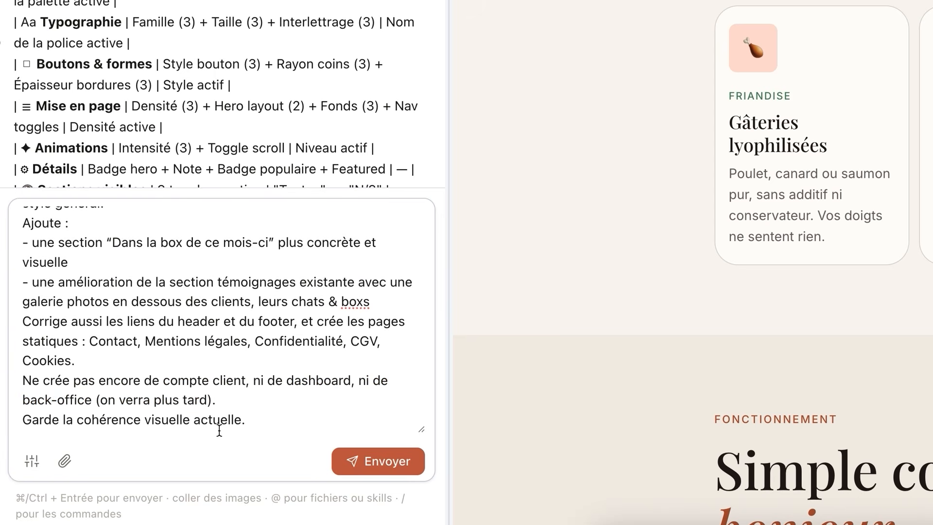
{"action": "left_click", "coordinate": [342, 461]}
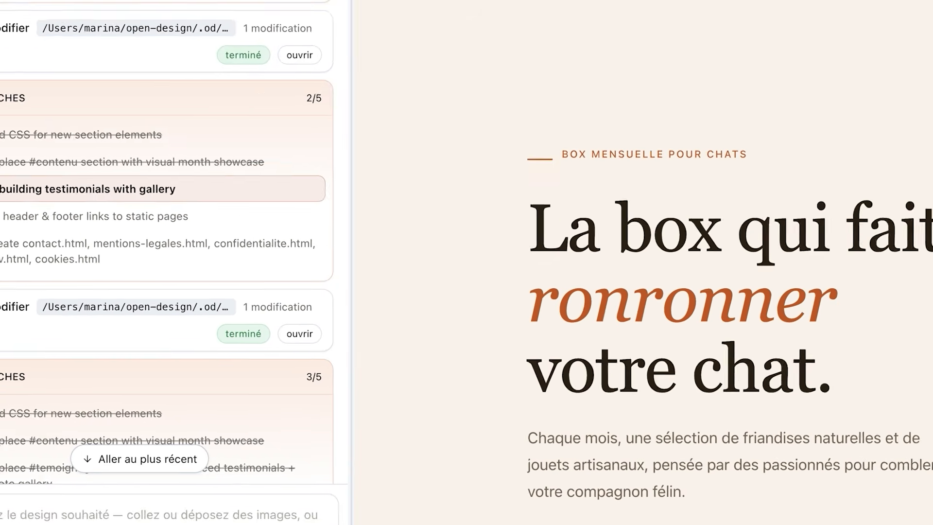
Scroll through the updated landing page to review the new box-of-the-month section and testimonial gallery
{"action": "scroll", "coordinate": [324, 460], "scroll_direction": "down", "scroll_amount": 15}
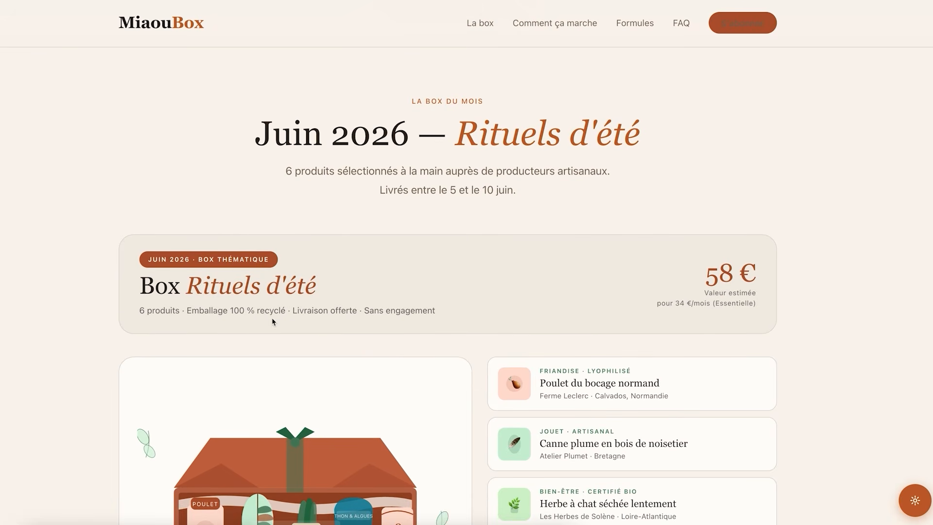
{"action": "scroll", "coordinate": [579, 381], "scroll_direction": "down", "scroll_amount": 4}
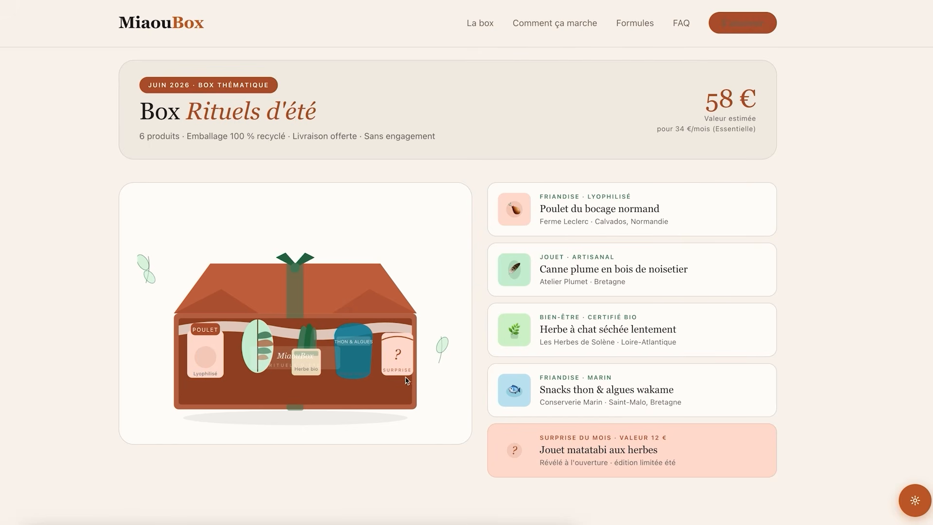
{"action": "scroll", "coordinate": [406, 388], "scroll_direction": "down", "scroll_amount": 6}
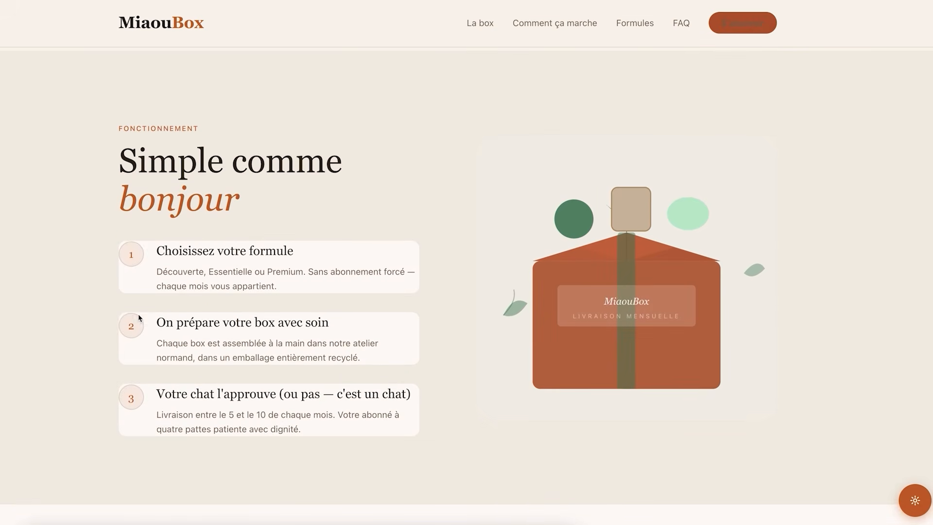
{"action": "scroll", "coordinate": [223, 252], "scroll_direction": "down", "scroll_amount": 15}
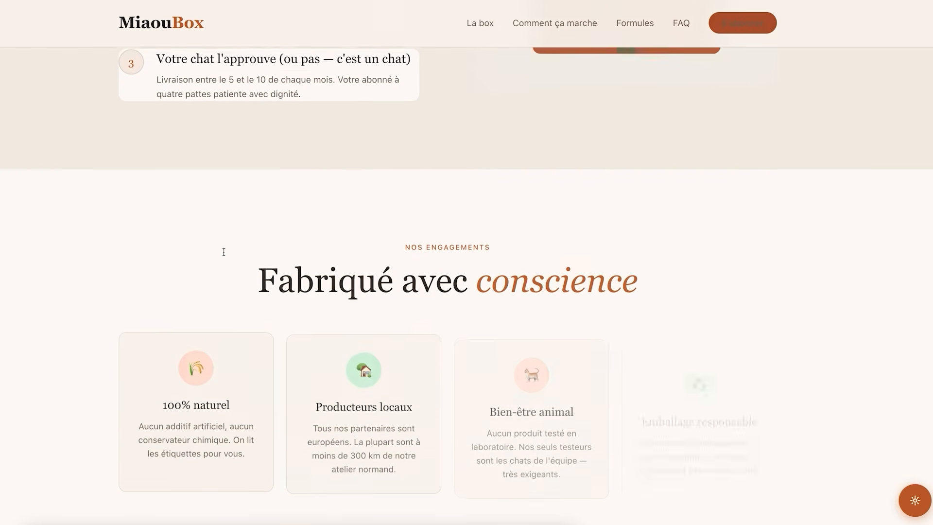
{"action": "scroll", "coordinate": [224, 252], "scroll_direction": "down", "scroll_amount": 15}
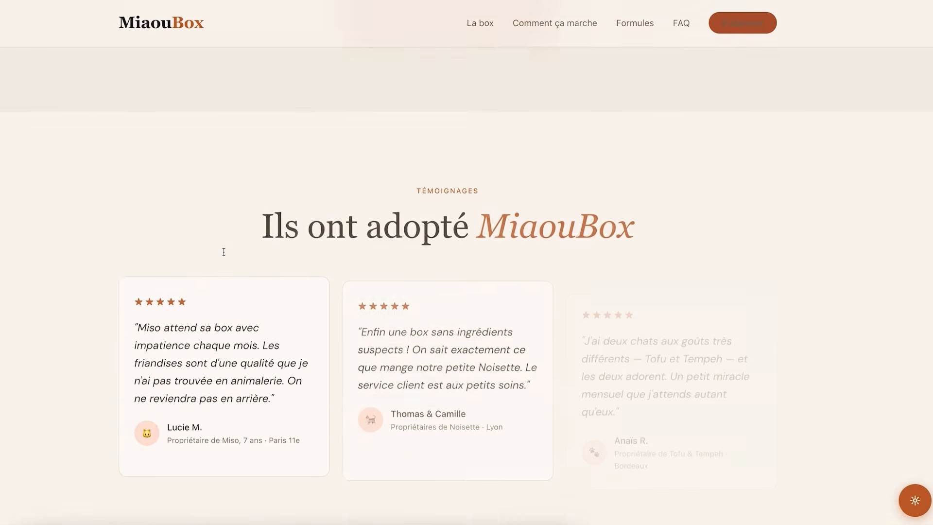
{"action": "scroll", "coordinate": [223, 252], "scroll_direction": "up", "scroll_amount": 8}
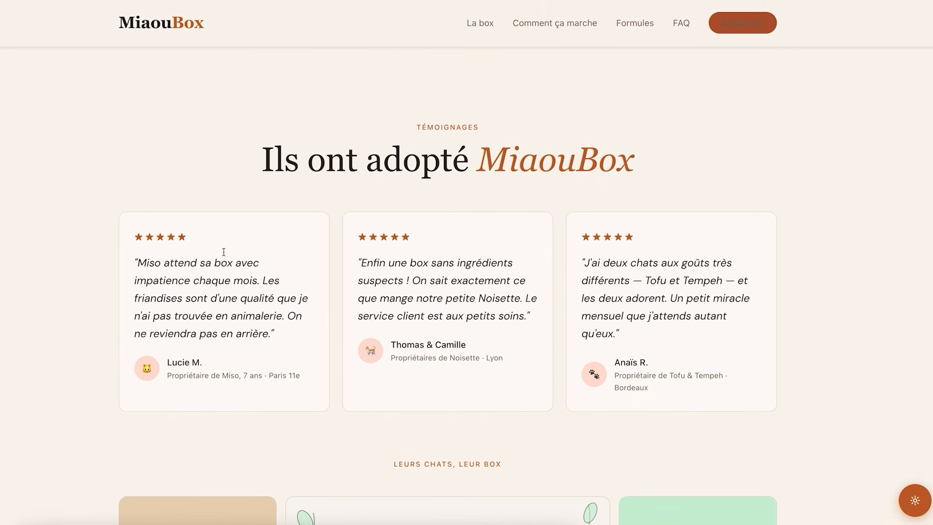
{"action": "scroll", "coordinate": [612, 357], "scroll_direction": "down", "scroll_amount": 9}
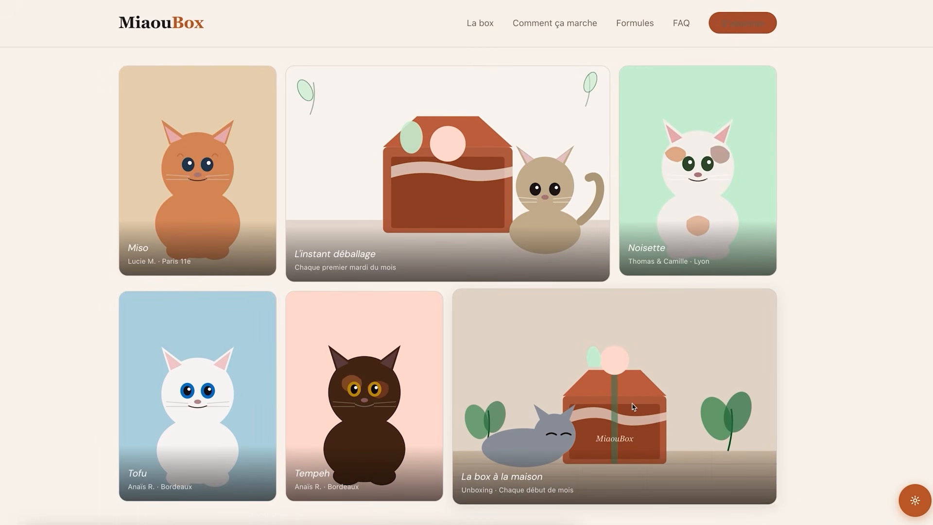
{"action": "scroll", "coordinate": [632, 406], "scroll_direction": "down", "scroll_amount": 10}
{"action": "scroll", "coordinate": [634, 407], "scroll_direction": "down", "scroll_amount": 8}
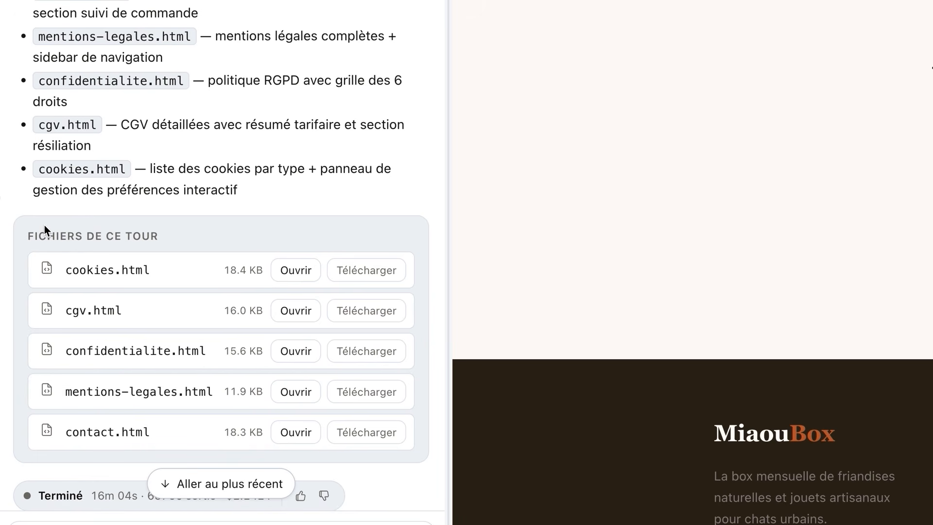
Open the new contact page and test its form by choosing Mon abonnement as the subject
{"action": "left_click_drag", "start_coordinate": [26, 239], "coordinate": [165, 439]}
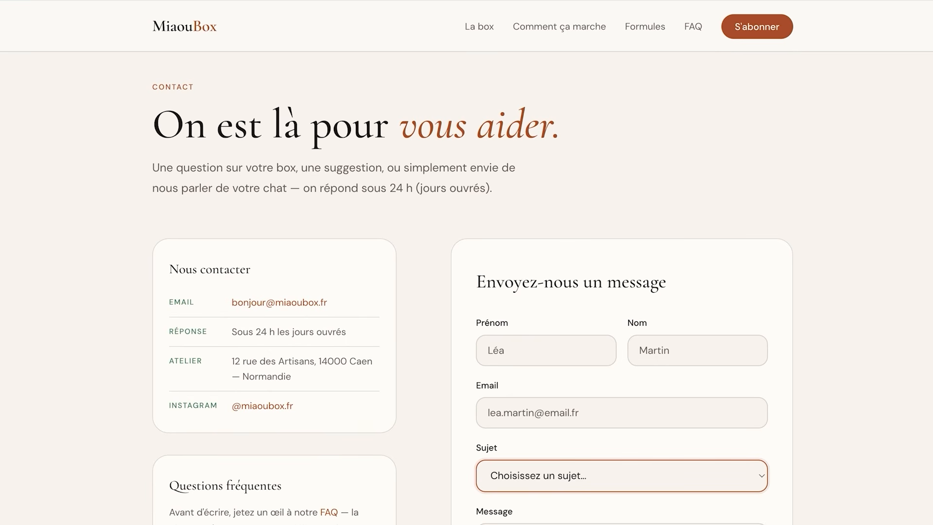
{"action": "scroll", "coordinate": [379, 230], "scroll_direction": "down", "scroll_amount": 3}
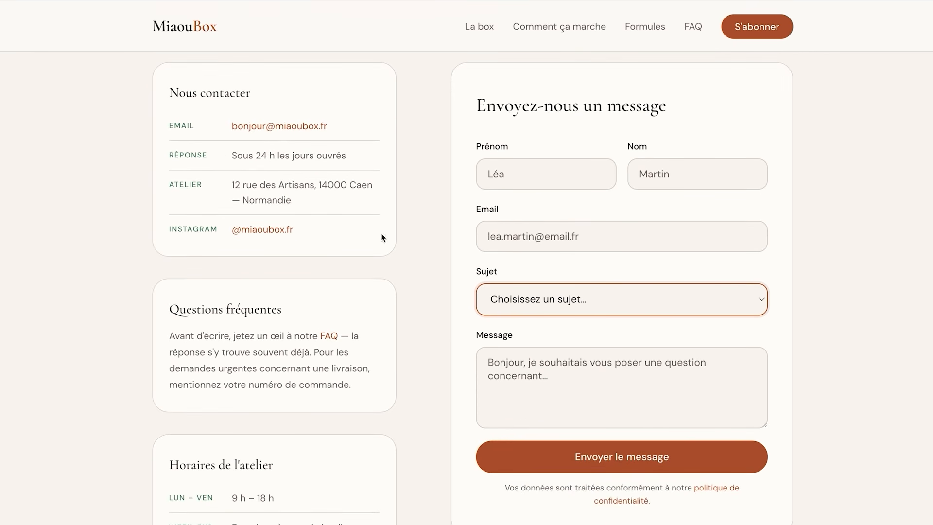
{"action": "left_click", "coordinate": [538, 307]}
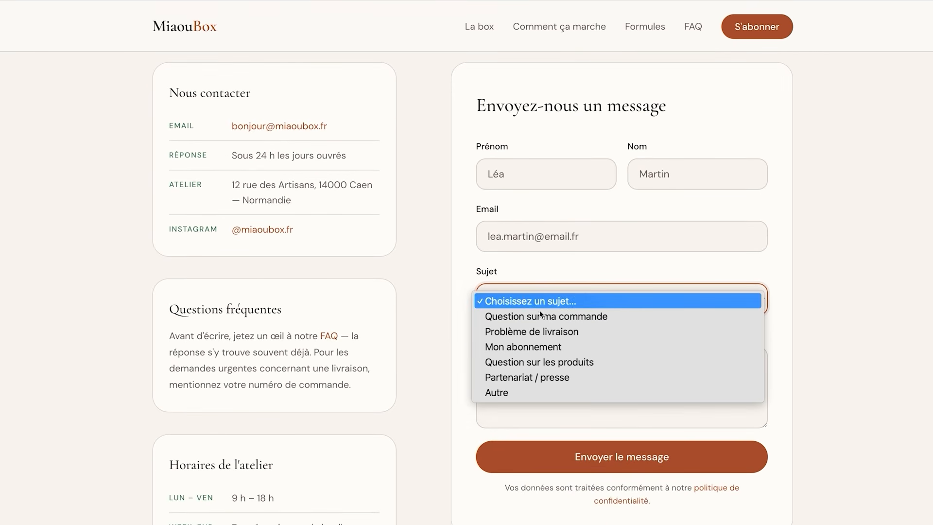
{"action": "left_click", "coordinate": [559, 345]}
{"action": "left_click", "coordinate": [474, 327]}
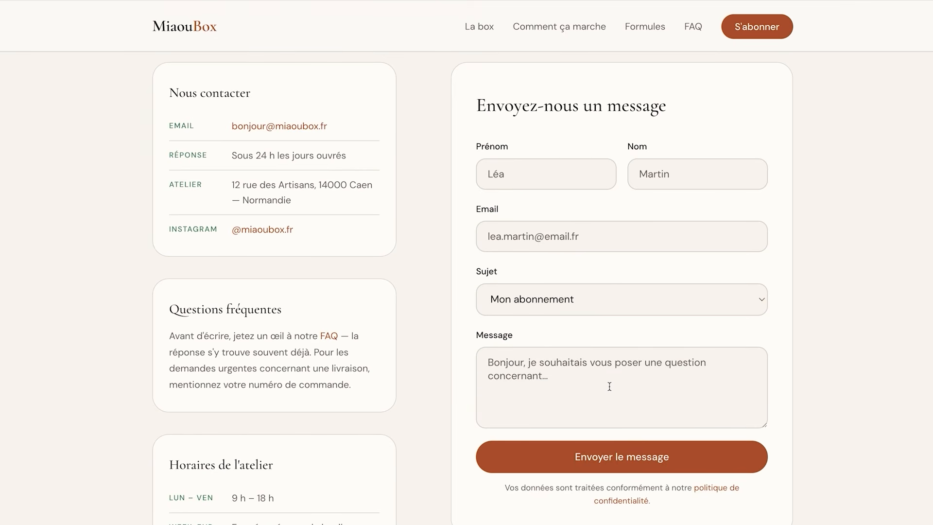
{"action": "scroll", "coordinate": [612, 382], "scroll_direction": "down", "scroll_amount": 7}
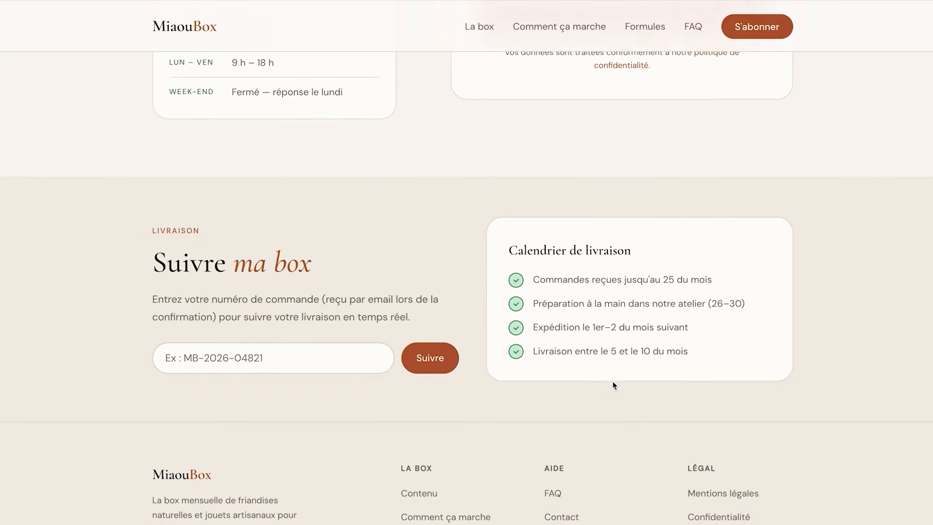
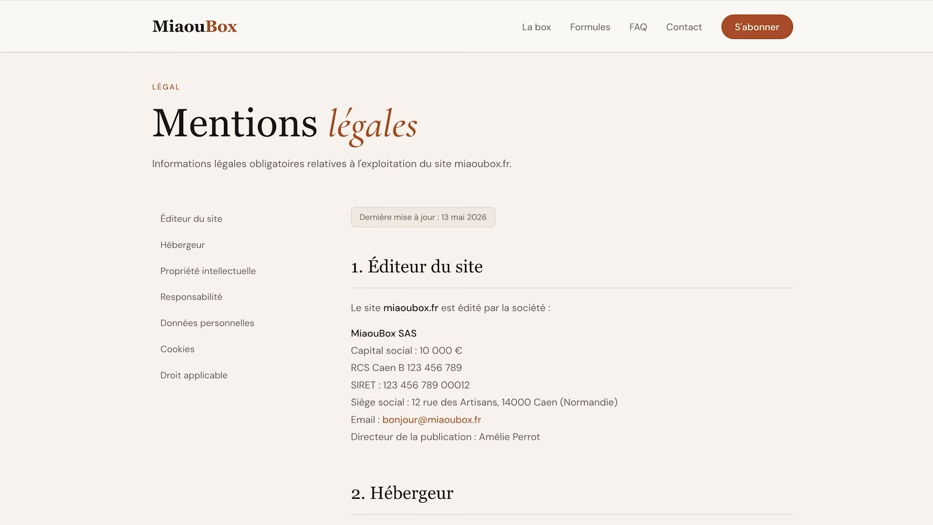
Browse the Mentions légales, Cookies, Confidentialité and CGV pages to review their sections and content
{"action": "scroll", "coordinate": [342, 157], "scroll_direction": "down", "scroll_amount": 2}
{"action": "left_click", "coordinate": [223, 184]}
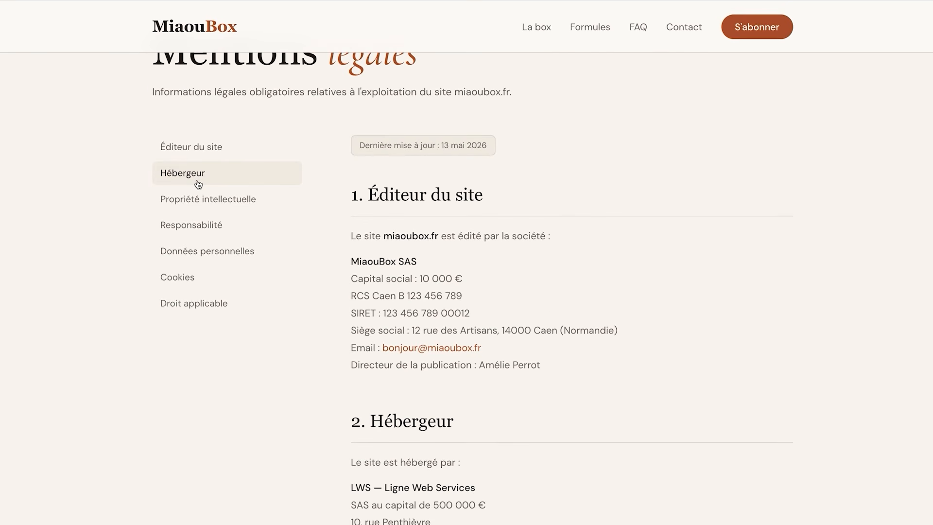
{"action": "left_click_drag", "start_coordinate": [353, 141], "coordinate": [495, 143]}
{"action": "left_click", "coordinate": [495, 144]}
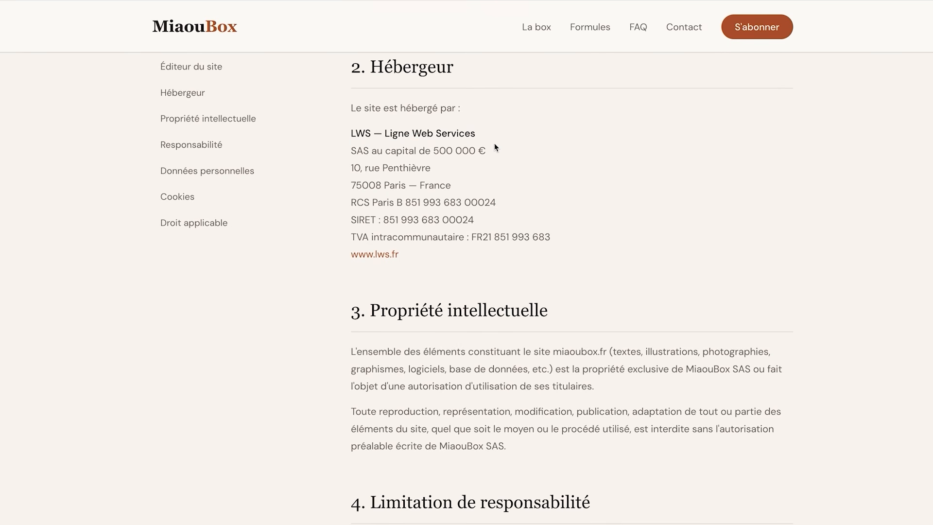
{"action": "scroll", "coordinate": [494, 143], "scroll_direction": "down", "scroll_amount": 15}
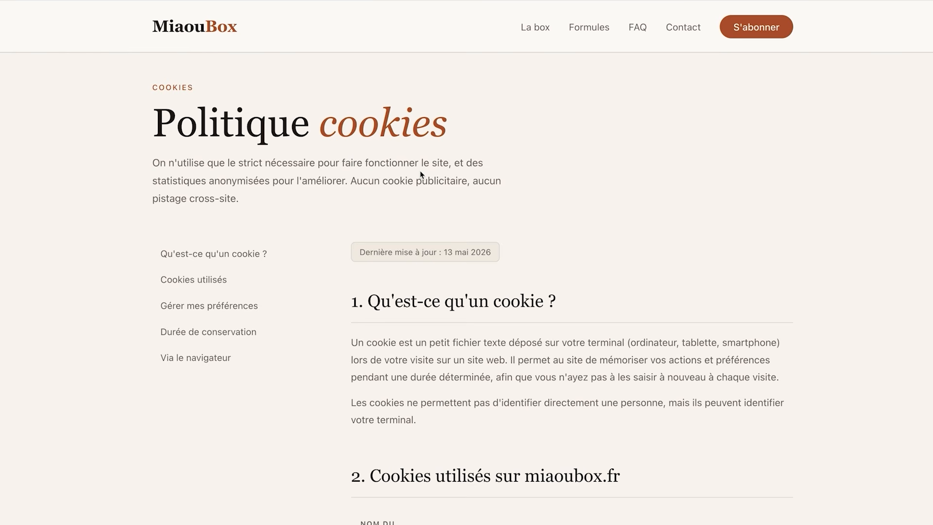
{"action": "scroll", "coordinate": [419, 172], "scroll_direction": "down", "scroll_amount": 7}
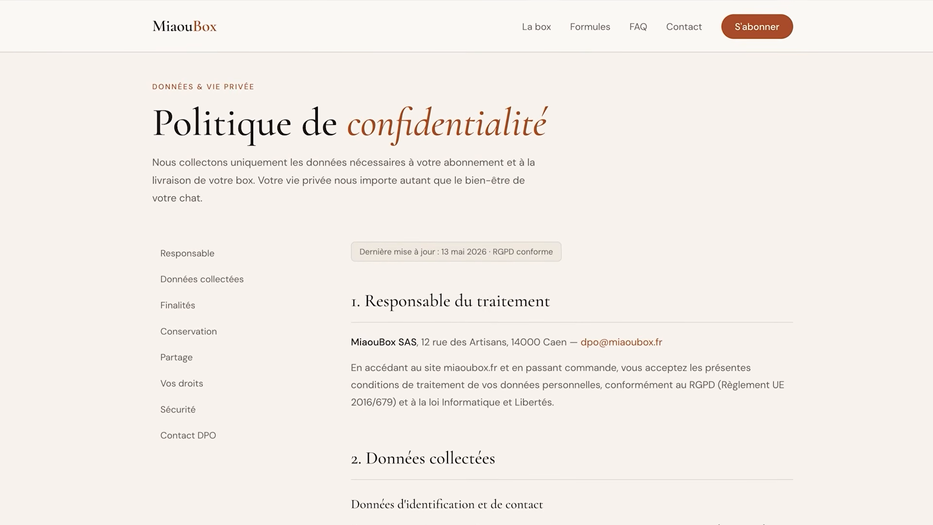
{"action": "scroll", "coordinate": [266, 276], "scroll_direction": "down", "scroll_amount": 4}
{"action": "left_click", "coordinate": [180, 197]}
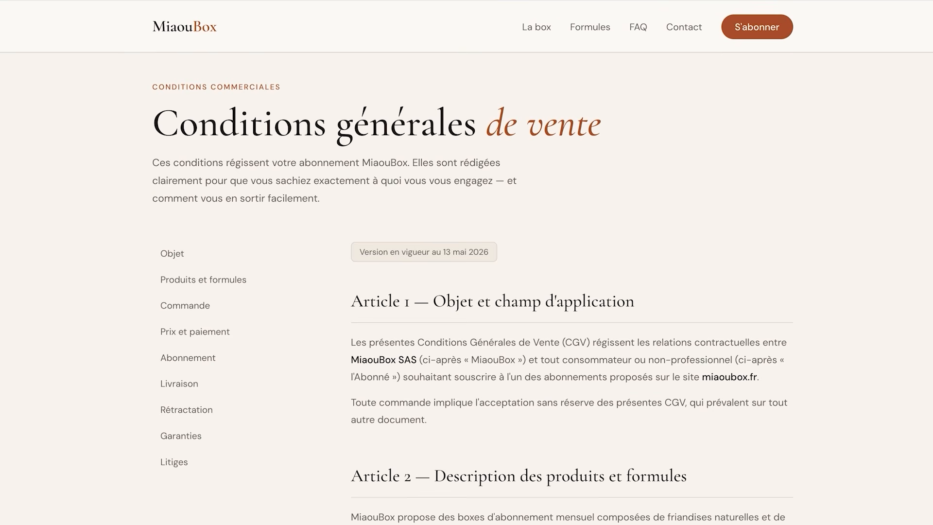
{"action": "scroll", "coordinate": [613, 152], "scroll_direction": "down", "scroll_amount": 7}
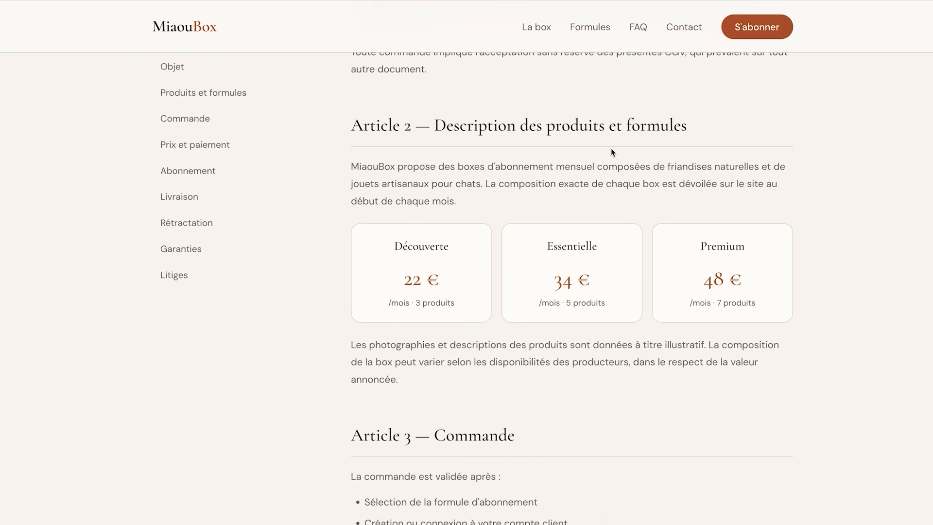
{"action": "scroll", "coordinate": [611, 152], "scroll_direction": "down", "scroll_amount": 18}
{"action": "scroll", "coordinate": [611, 152], "scroll_direction": "down", "scroll_amount": 16}
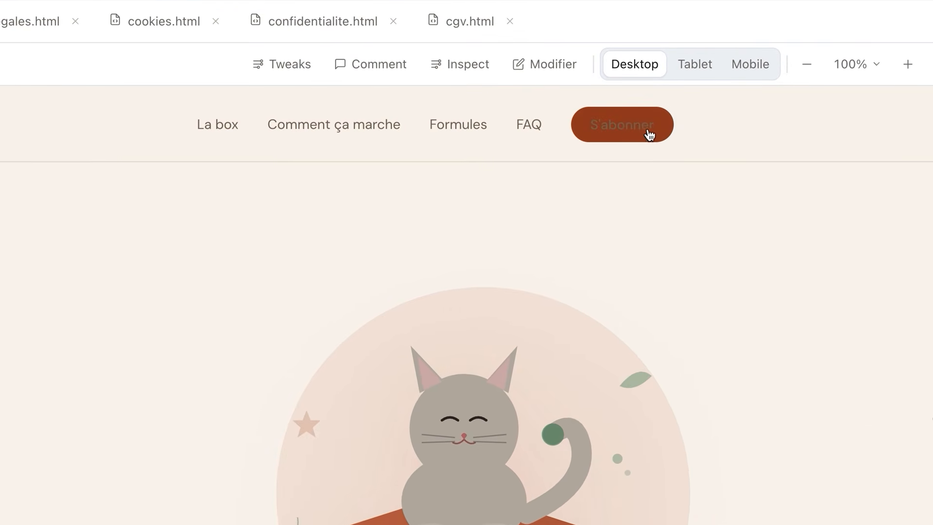
Open the manual editor on the landing page's header navigation and copy the S'abonner link's HTML
{"action": "left_click", "coordinate": [554, 72]}
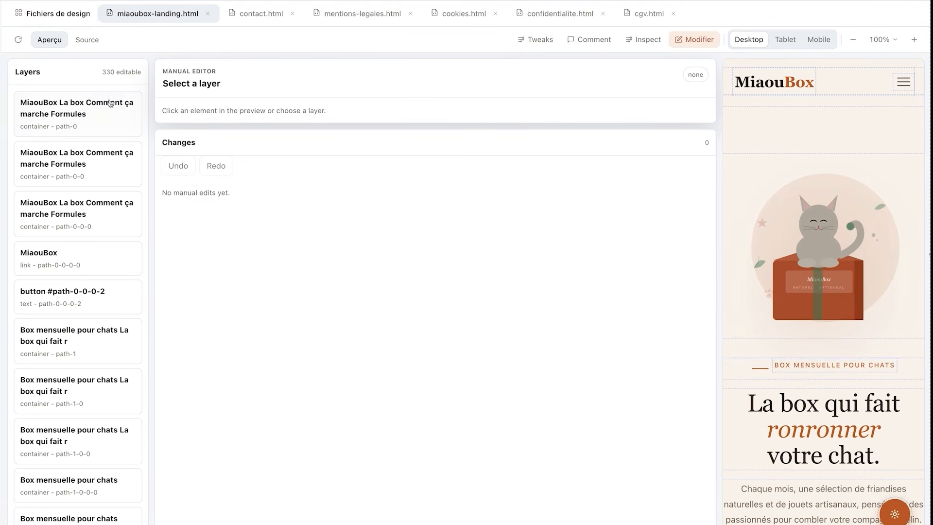
{"action": "left_click", "coordinate": [87, 117]}
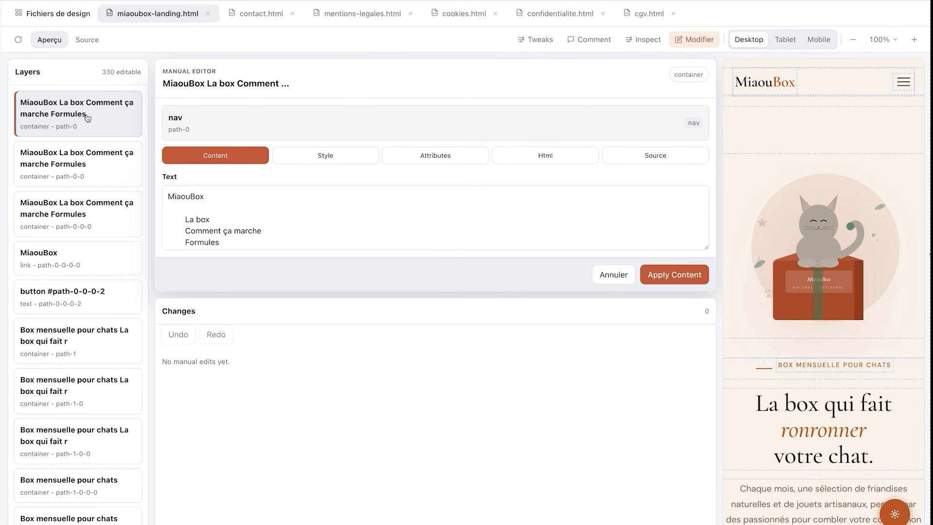
{"action": "scroll", "coordinate": [245, 229], "scroll_direction": "down", "scroll_amount": 2}
{"action": "left_click_drag", "start_coordinate": [238, 238], "coordinate": [186, 238]}
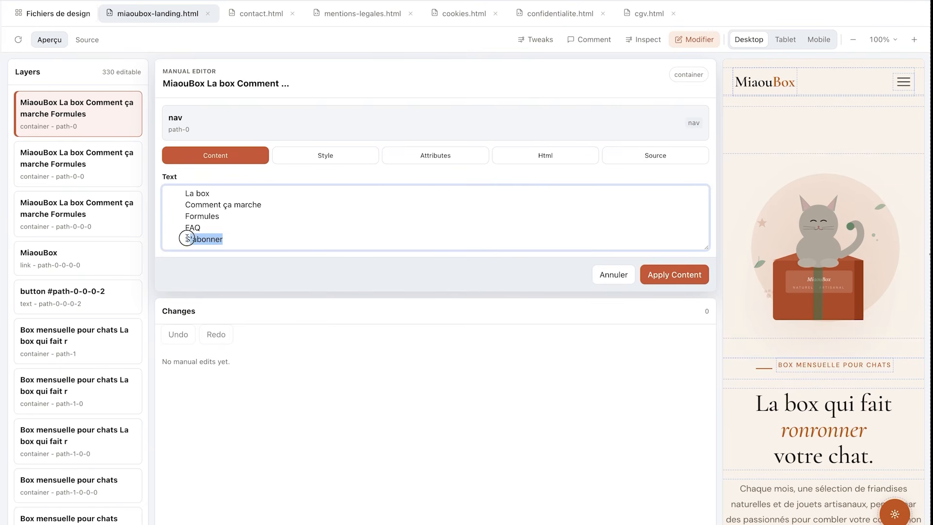
{"action": "left_click", "coordinate": [320, 156]}
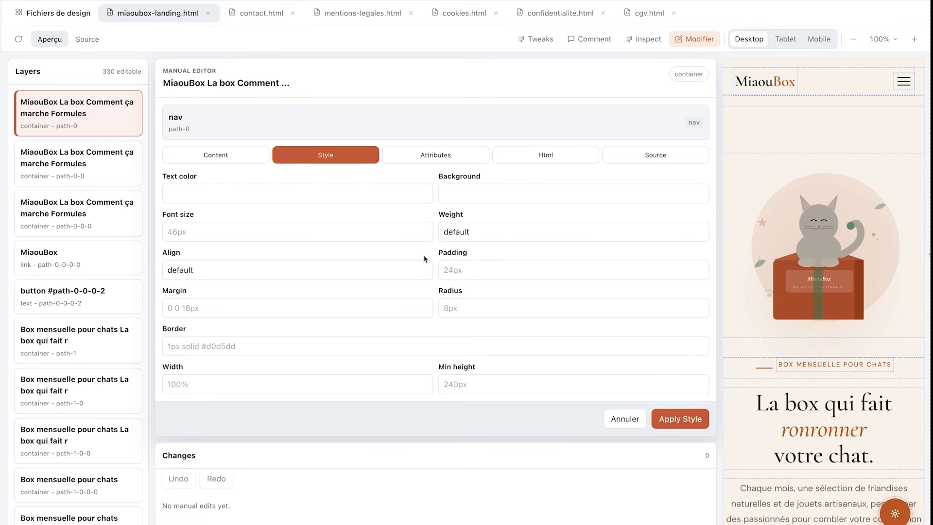
{"action": "left_click", "coordinate": [540, 164]}
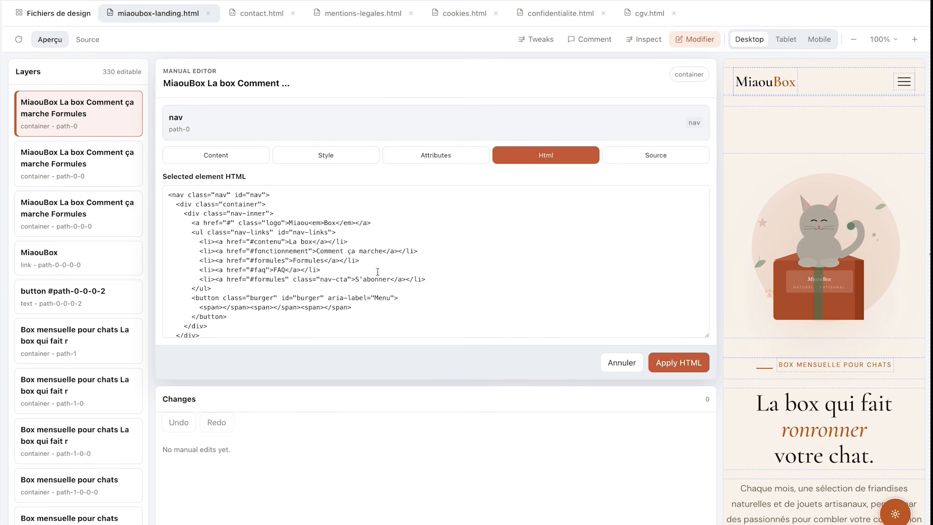
{"action": "left_click_drag", "start_coordinate": [425, 279], "coordinate": [202, 279]}
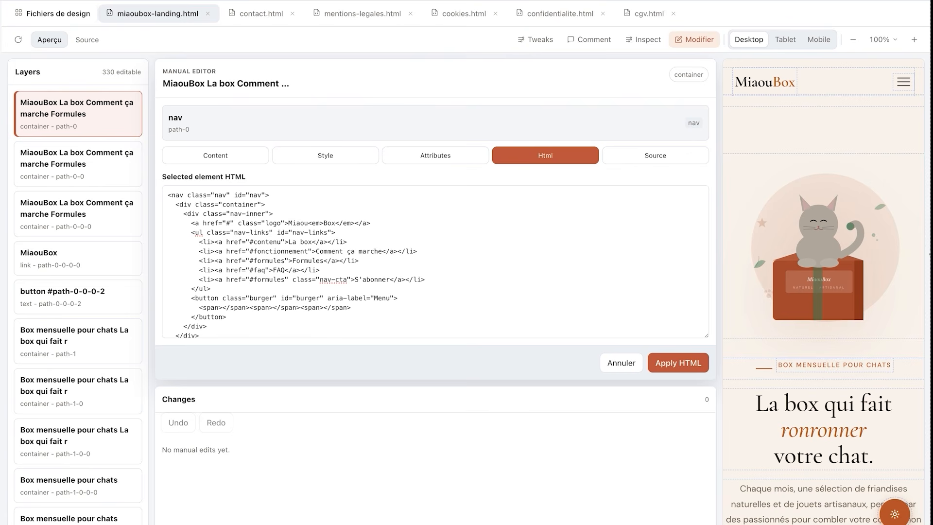
Send a prompt asking to make the header's S'abonner button text white, pasting its HTML, leaving other header links unchanged
{"action": "type", "text": "Met texte d"}
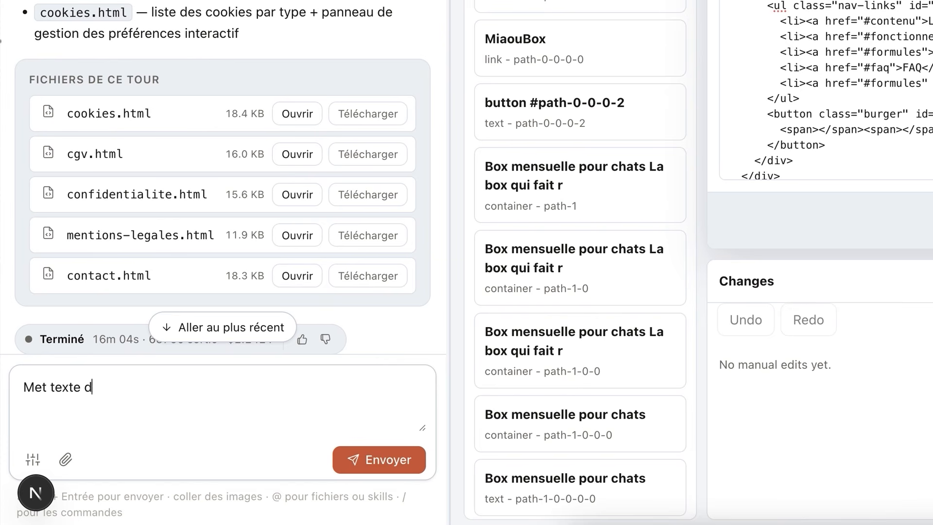
{"action": "type", "text": "ans le bouton s'abonner du header en blanc ("}
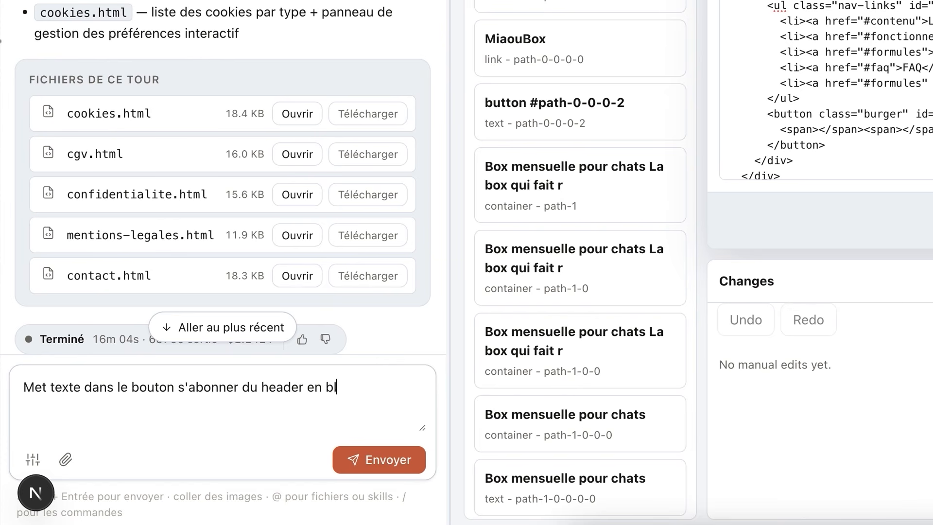
{"action": "type", "text": "<li><a href=\"#formules\" class=\"nav-cta\">S'abonner</a></li>"}
{"action": "type", "text": "), pas les autres liens du header"}
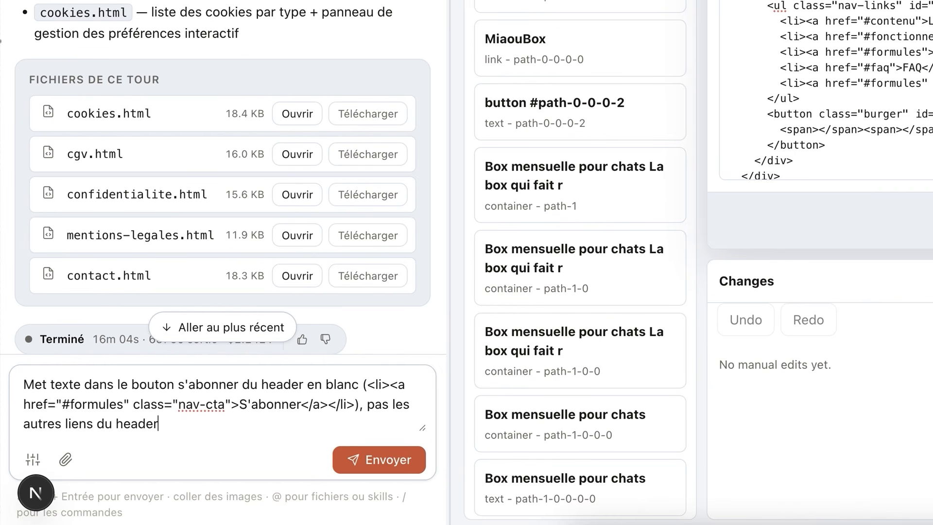
{"action": "left_click", "coordinate": [416, 466]}
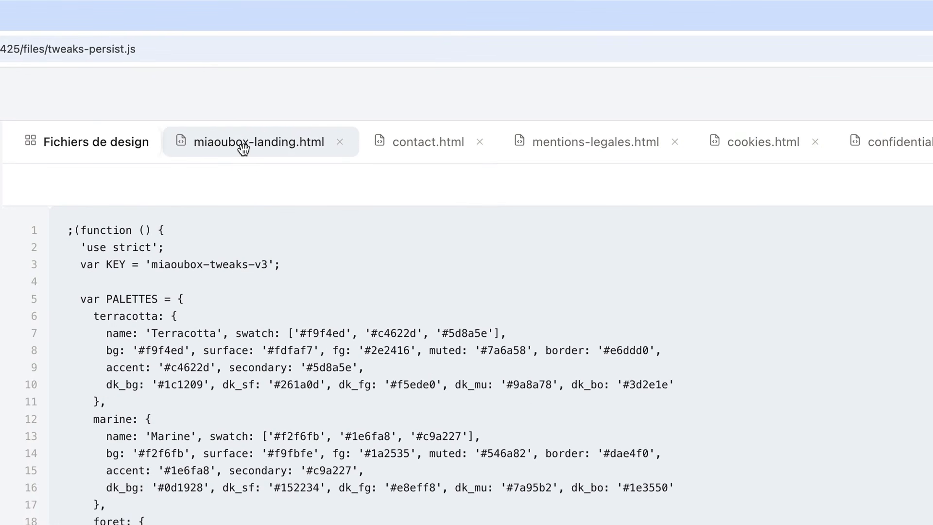
In the manual editor, set the padding of the 'Choisissez votre formule' step card in the Fonctionnement section to 20px
{"action": "left_click", "coordinate": [244, 148]}
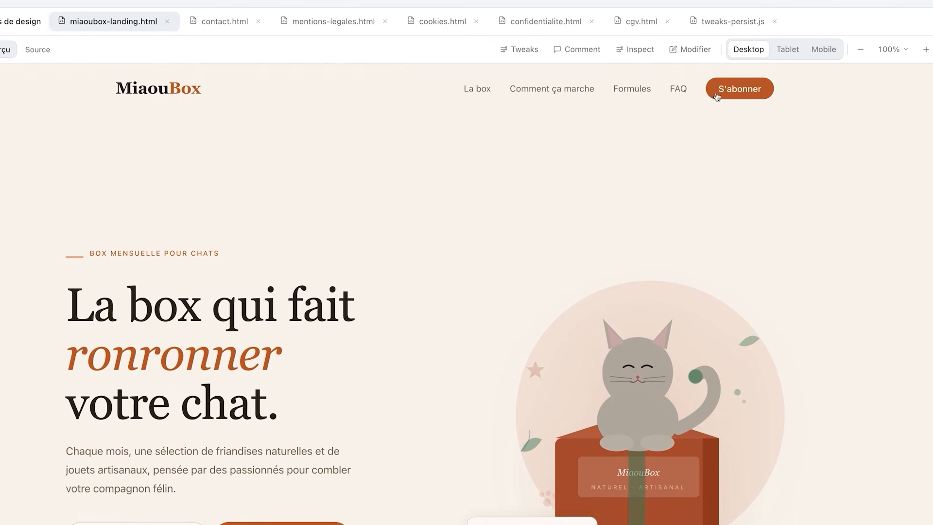
{"action": "scroll", "coordinate": [709, 128], "scroll_direction": "down", "scroll_amount": 10}
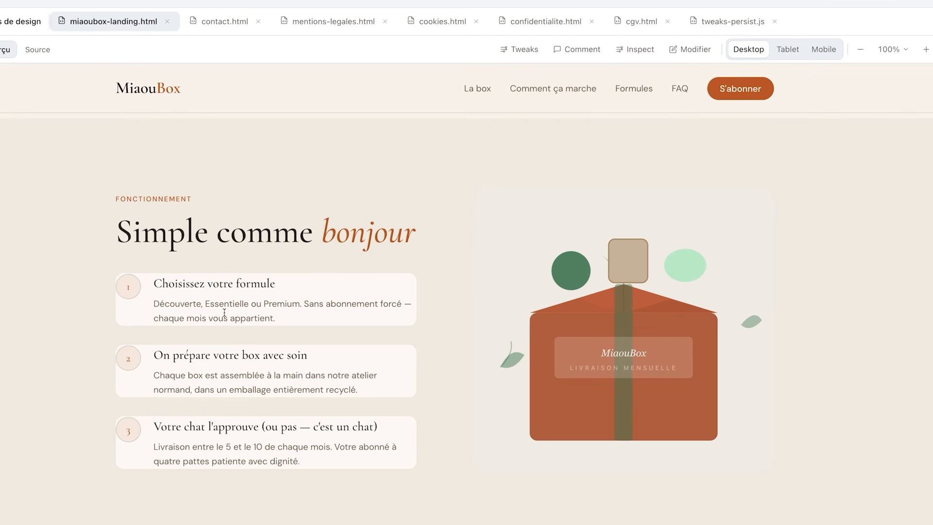
{"action": "left_click_drag", "start_coordinate": [141, 278], "coordinate": [394, 468]}
{"action": "left_click", "coordinate": [399, 385]}
{"action": "left_click", "coordinate": [704, 53]}
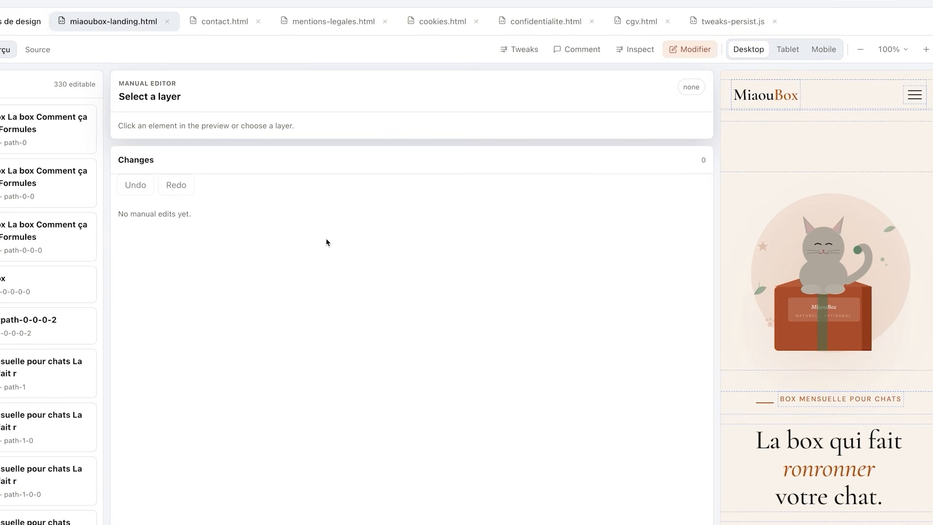
{"action": "key", "text": "super+f"}
{"action": "left_click", "coordinate": [87, 350]}
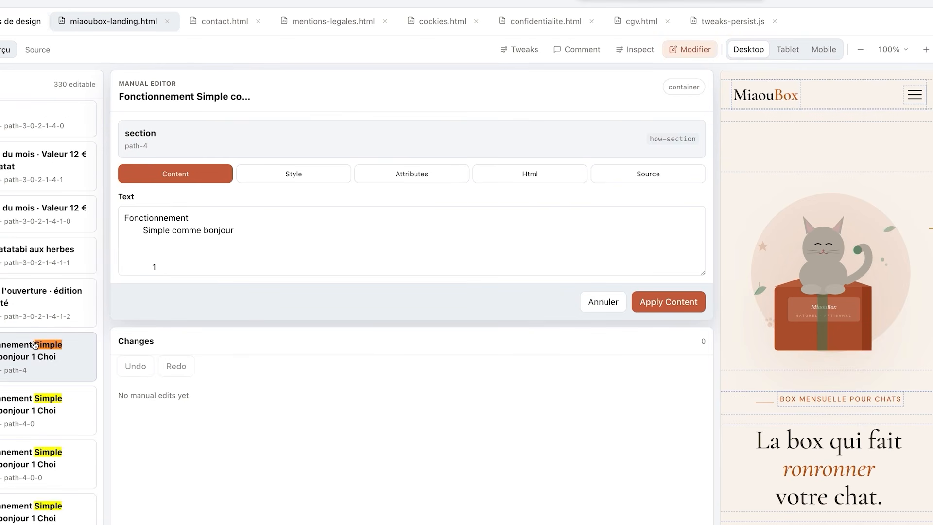
{"action": "scroll", "coordinate": [828, 428], "scroll_direction": "down", "scroll_amount": 15}
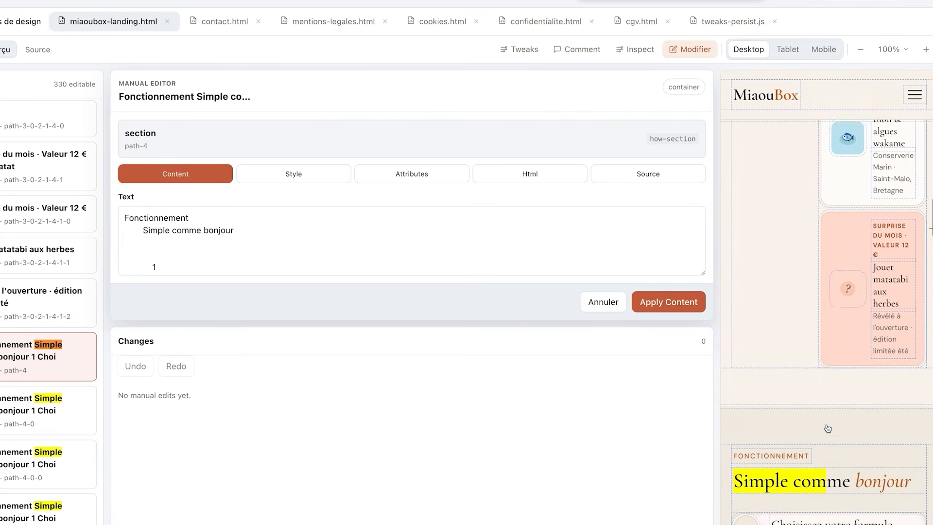
{"action": "scroll", "coordinate": [828, 428], "scroll_direction": "up", "scroll_amount": 3}
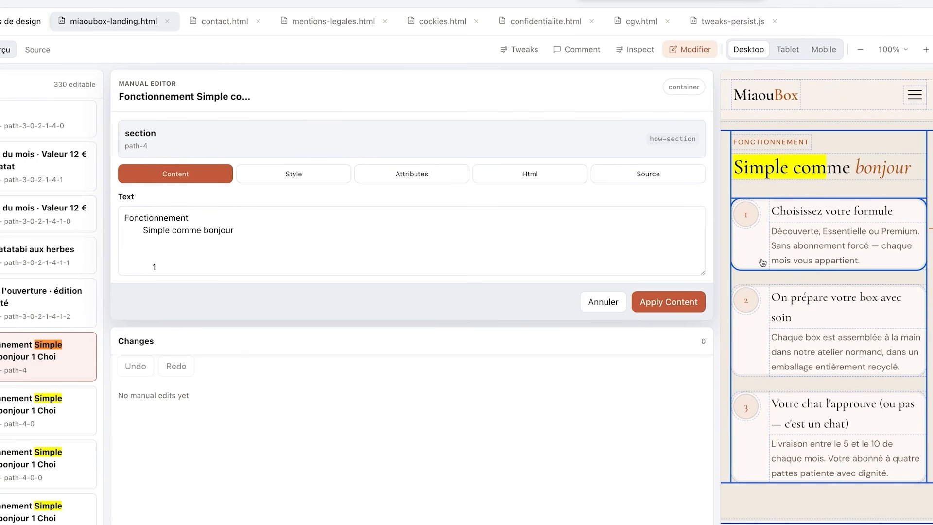
{"action": "left_click", "coordinate": [762, 262]}
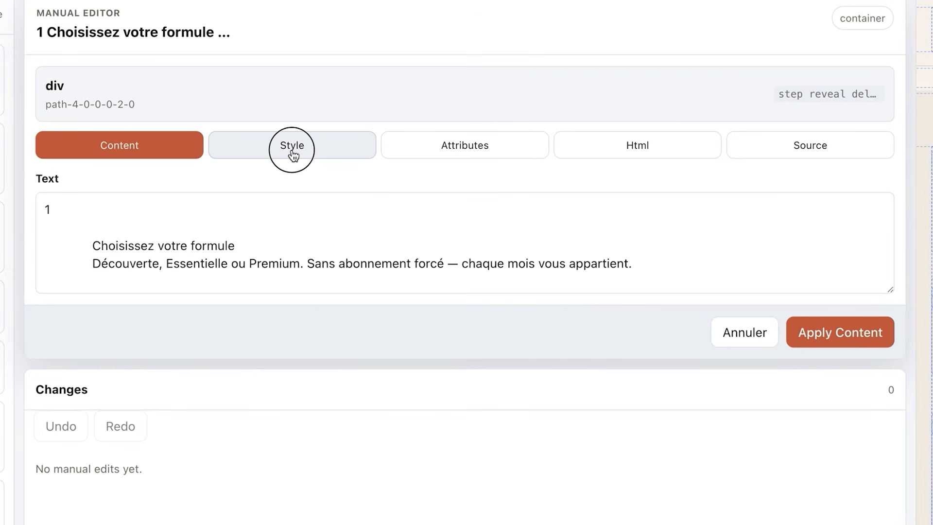
{"action": "left_click", "coordinate": [294, 177]}
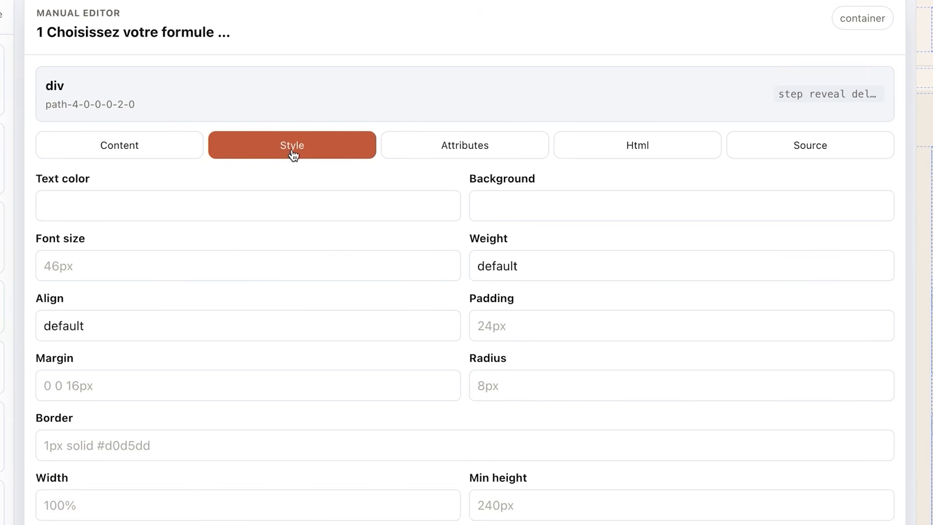
{"action": "left_click", "coordinate": [490, 326]}
{"action": "type", "text": "20"}
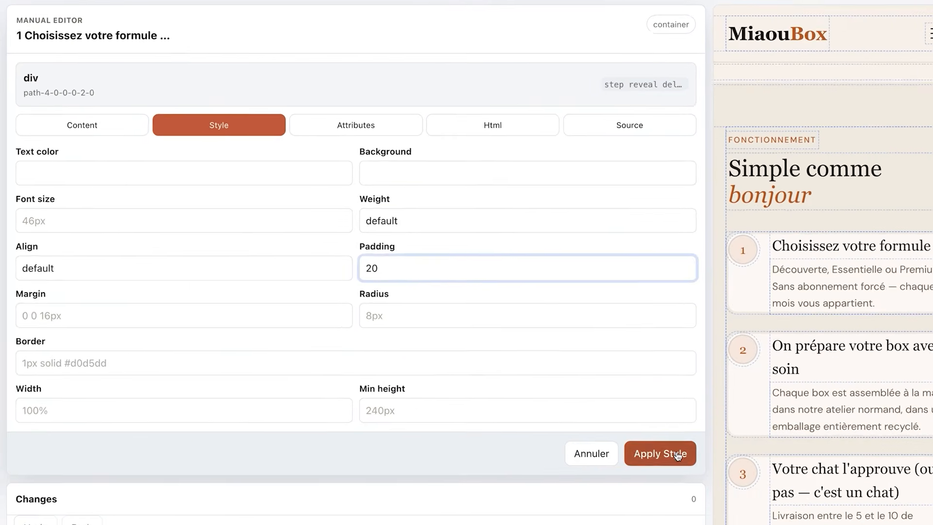
{"action": "left_click", "coordinate": [666, 452]}
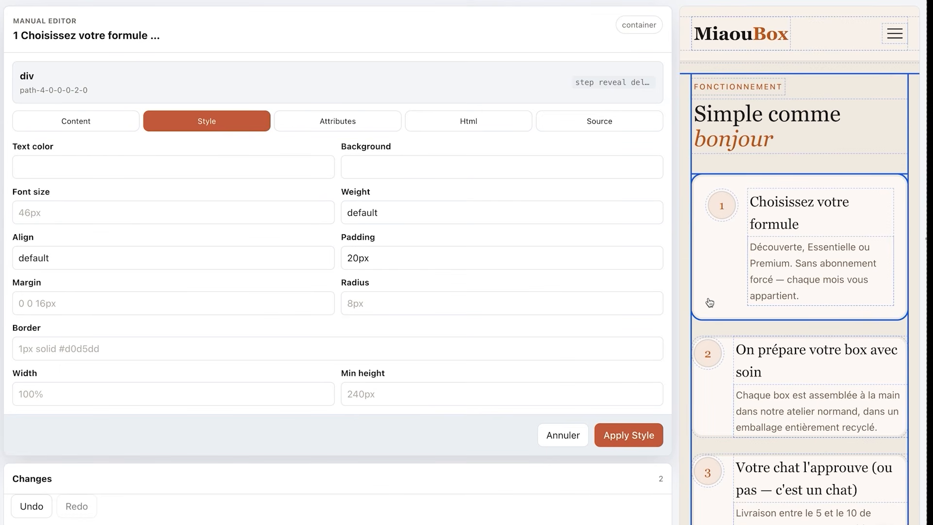
Apply the same 20px padding style to the other step cards of the Fonctionnement section
{"action": "left_click", "coordinate": [705, 389]}
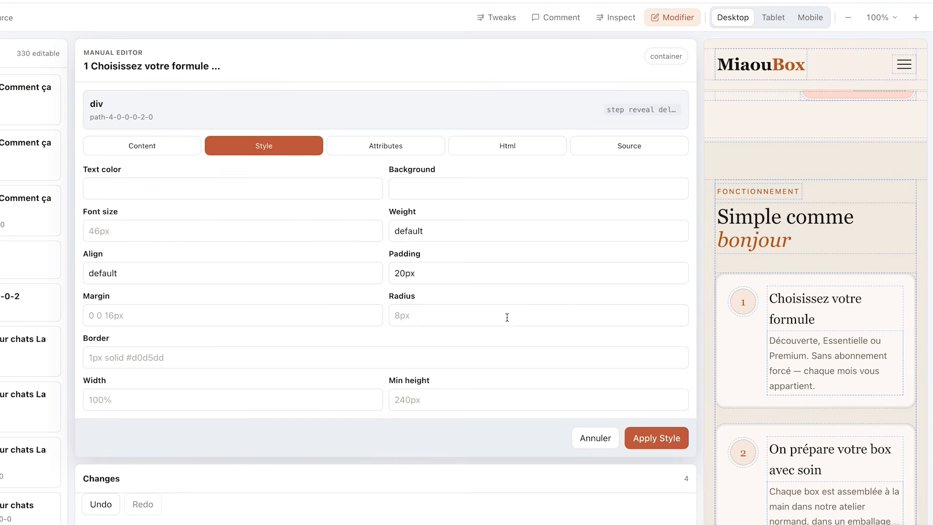
{"action": "left_click", "coordinate": [468, 282]}
{"action": "left_click", "coordinate": [486, 292]}
Preview the edited landing page in Tablet and Mobile views
{"action": "left_click", "coordinate": [772, 17]}
{"action": "left_click", "coordinate": [807, 22]}
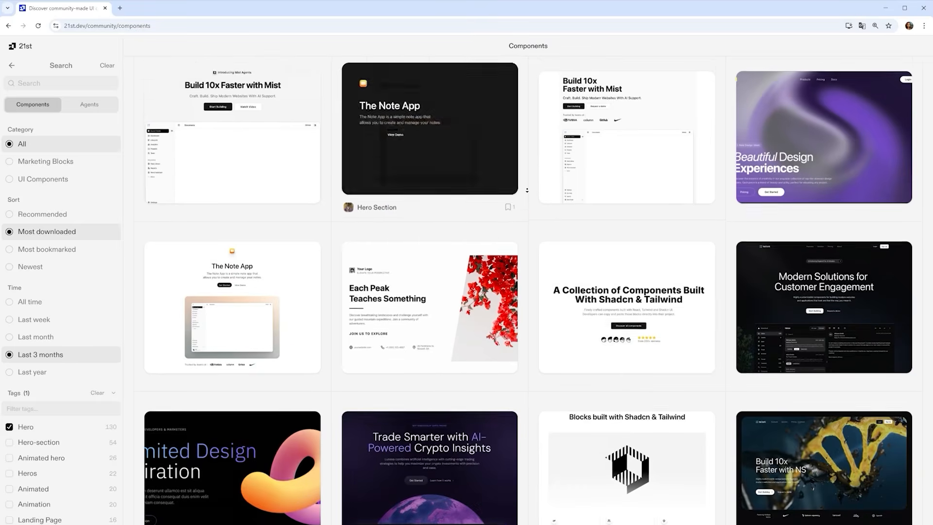
{"action": "scroll", "coordinate": [527, 191], "scroll_direction": "down", "scroll_amount": 3}
{"action": "scroll", "coordinate": [527, 191], "scroll_direction": "down", "scroll_amount": 6}
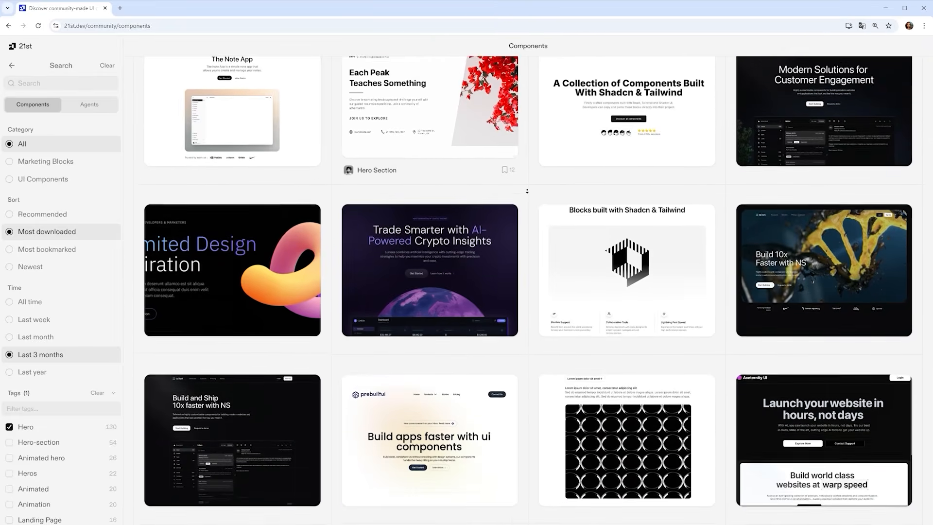
Browse the 21st.dev community components gallery, opening hero and 3D component previews for inspiration
{"action": "scroll", "coordinate": [527, 191], "scroll_direction": "down", "scroll_amount": 2}
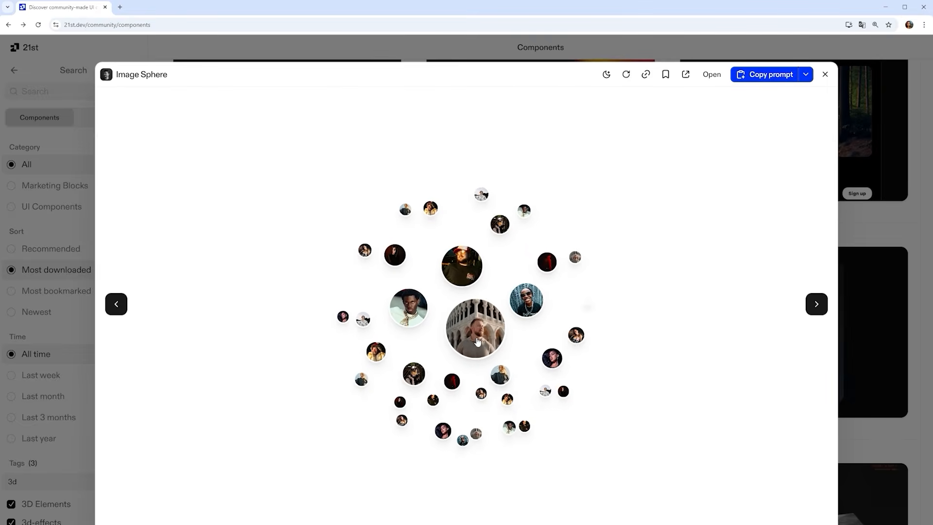
{"action": "left_click", "coordinate": [478, 341]}
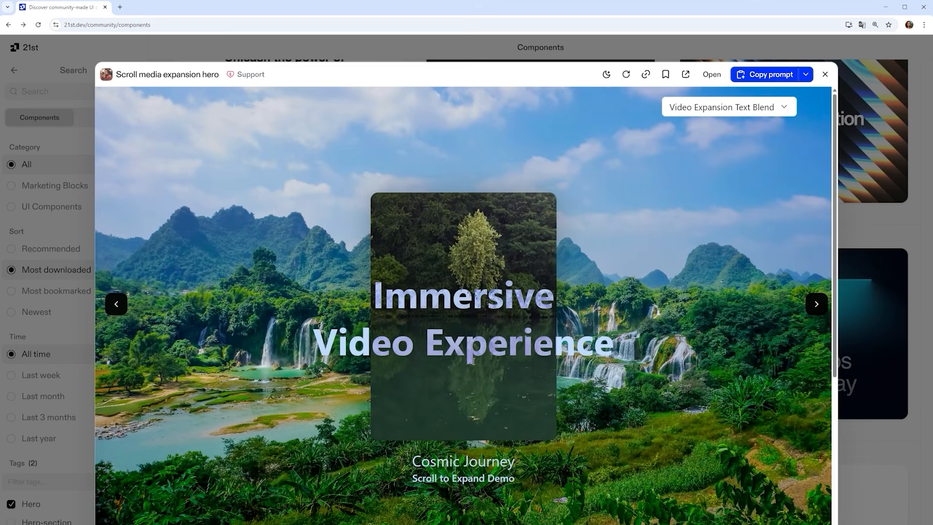
{"action": "scroll", "coordinate": [472, 360], "scroll_direction": "down", "scroll_amount": 3}
{"action": "scroll", "coordinate": [472, 361], "scroll_direction": "down", "scroll_amount": 3}
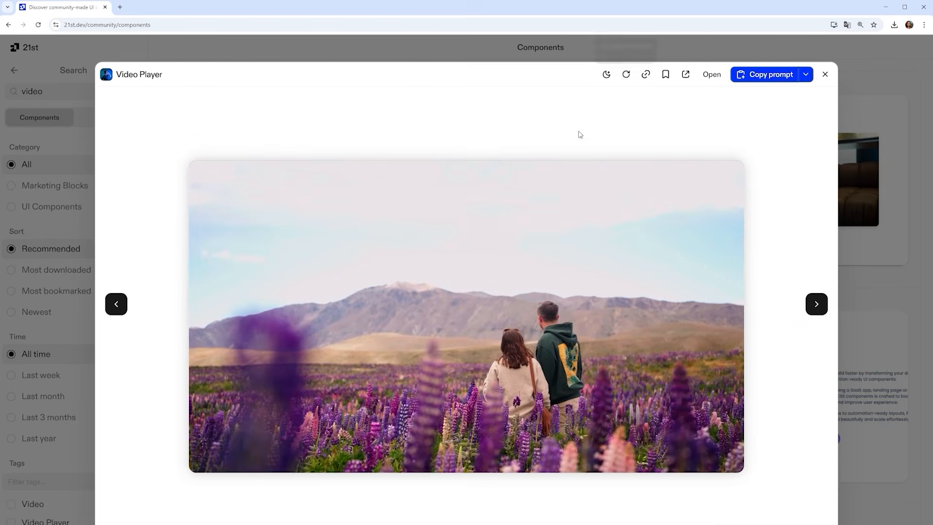
{"action": "mouse_move", "coordinate": [476, 250]}
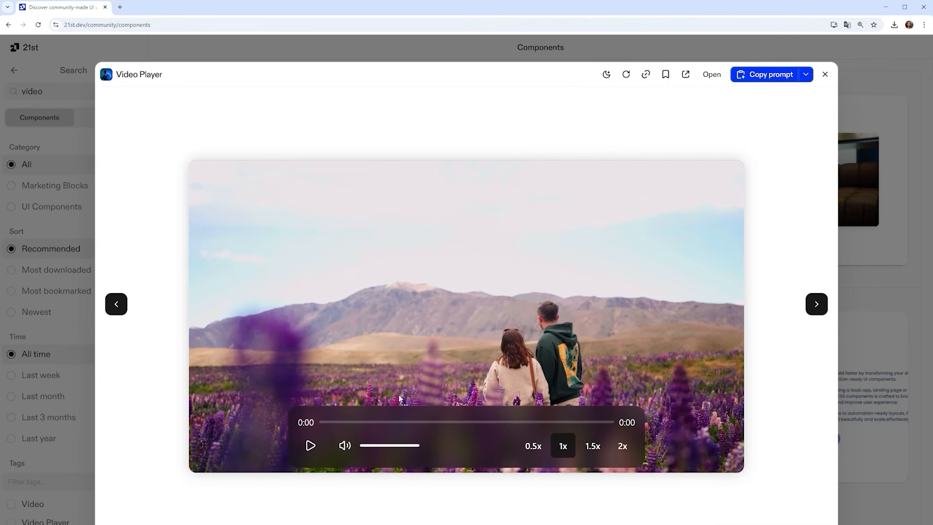
Copy the Video Player component prompt from 21st.dev and the link of the Pexels kitten video
{"action": "left_click", "coordinate": [435, 423]}
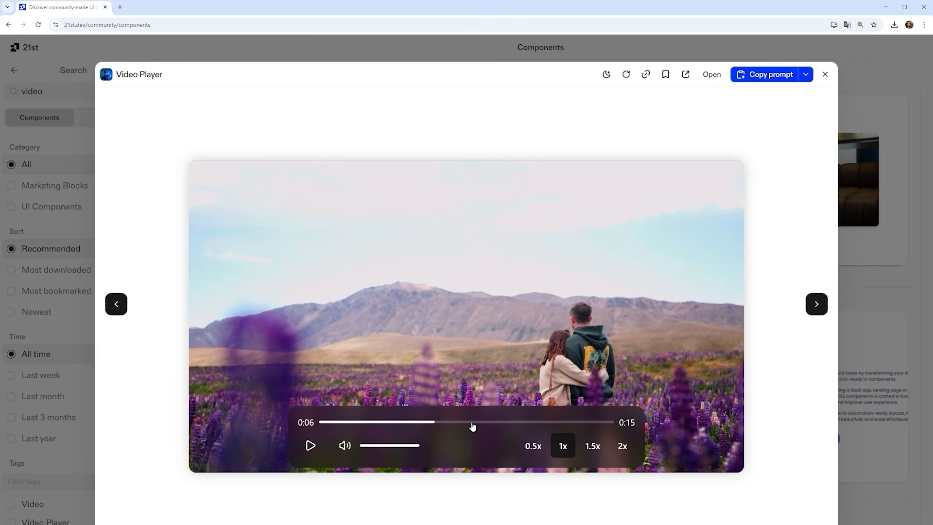
{"action": "left_click", "coordinate": [764, 78]}
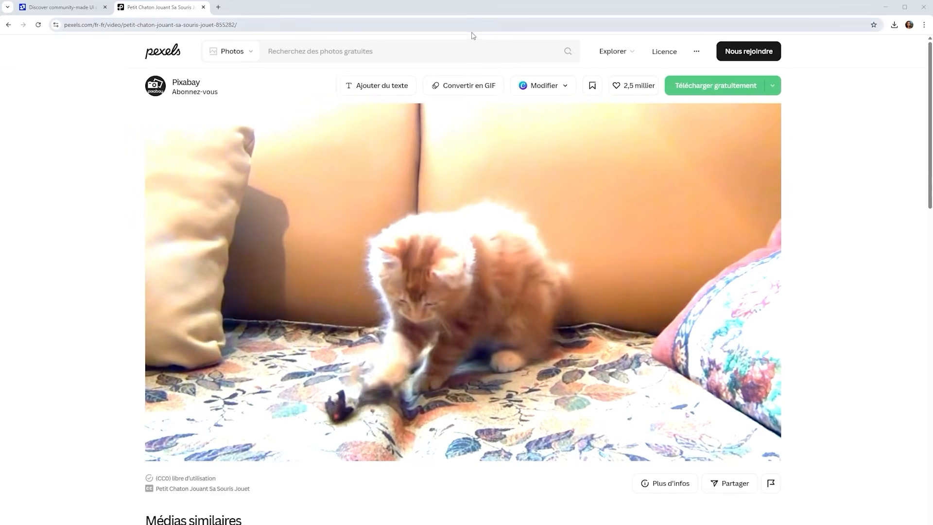
{"action": "right_click", "coordinate": [735, 86]}
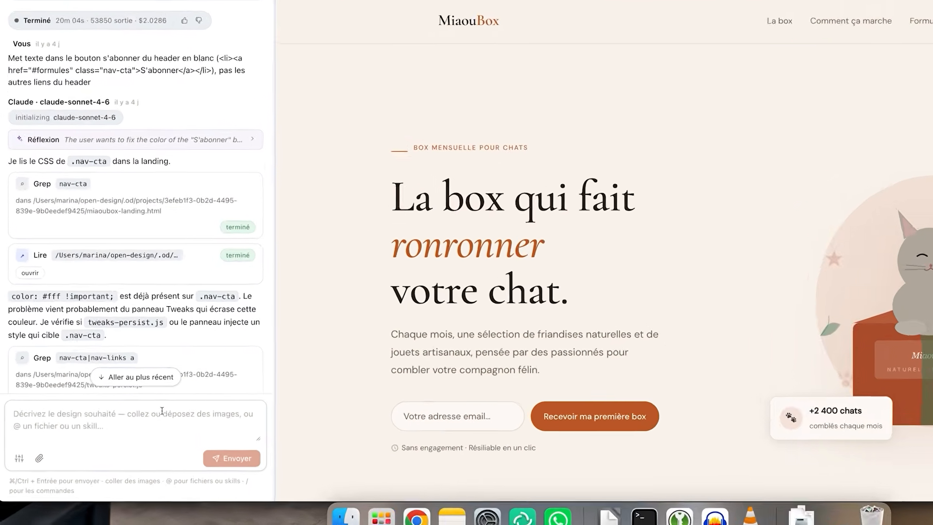
Paste the Video Player prompt into the chat, add instructions for a video section below the hero using the Pexels video URL, and send
{"action": "key", "text": "super+v"}
{"action": "scroll", "coordinate": [76, 422], "scroll_direction": "down", "scroll_amount": 10}
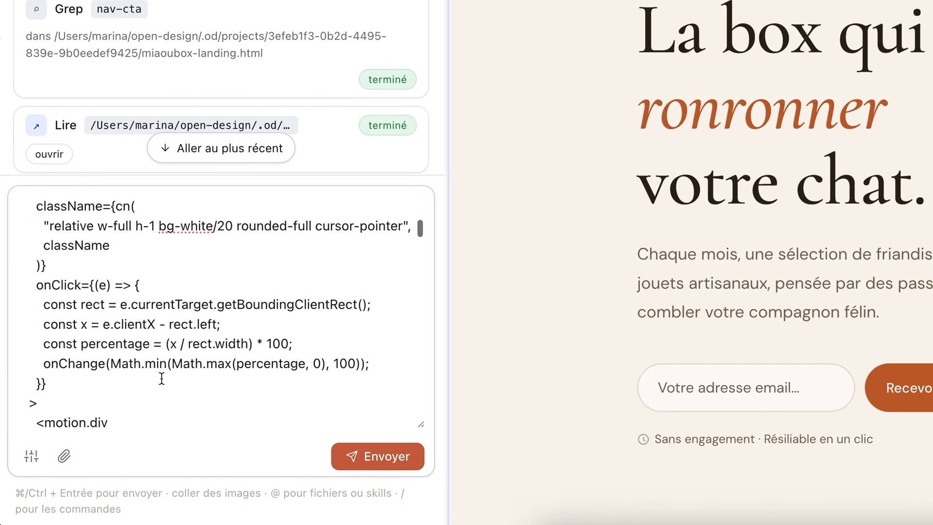
{"action": "scroll", "coordinate": [162, 378], "scroll_direction": "down", "scroll_amount": 15}
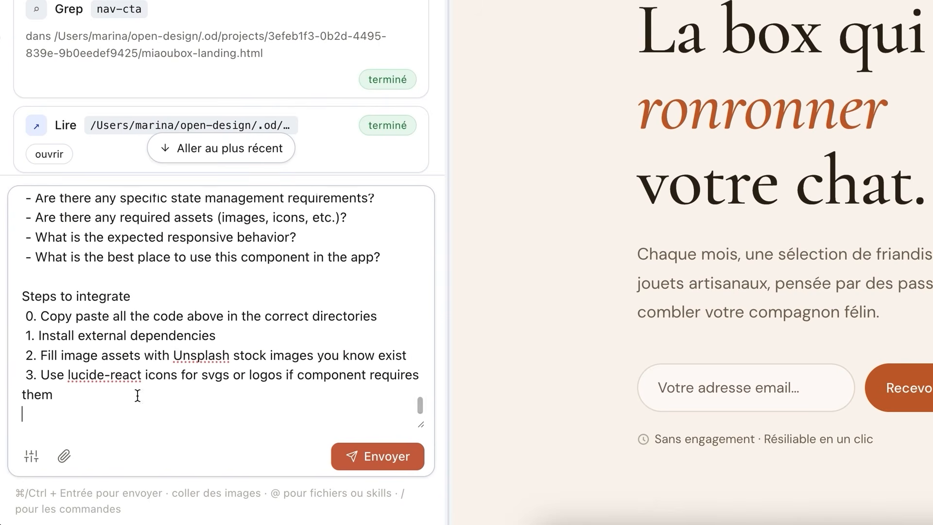
{"action": "key", "text": "Return"}
{"action": "key", "text": "Return"}
{"action": "key", "text": "Return"}
{"action": "key", "text": "Return"}
{"action": "key", "text": "super+v"}
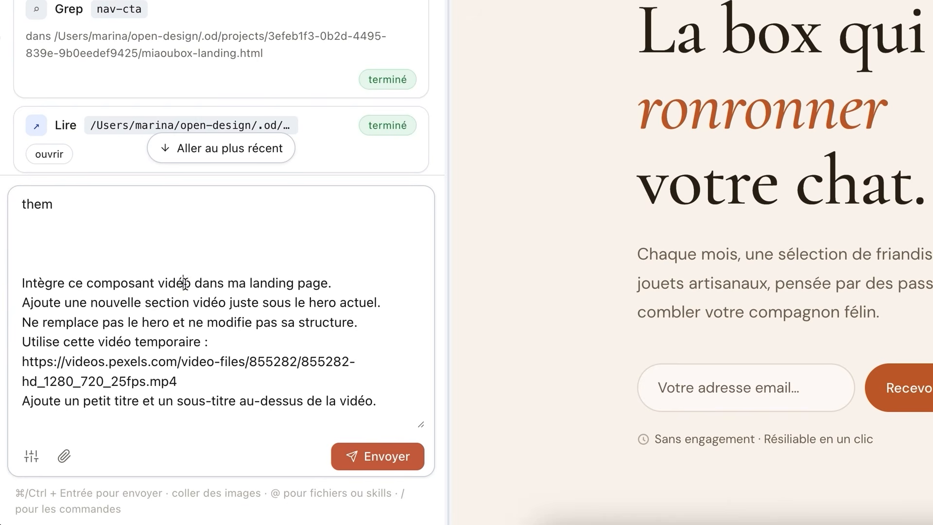
{"action": "double_click", "coordinate": [185, 282]}
{"action": "left_click", "coordinate": [337, 303]}
{"action": "left_click_drag", "start_coordinate": [178, 381], "coordinate": [1, 371]}
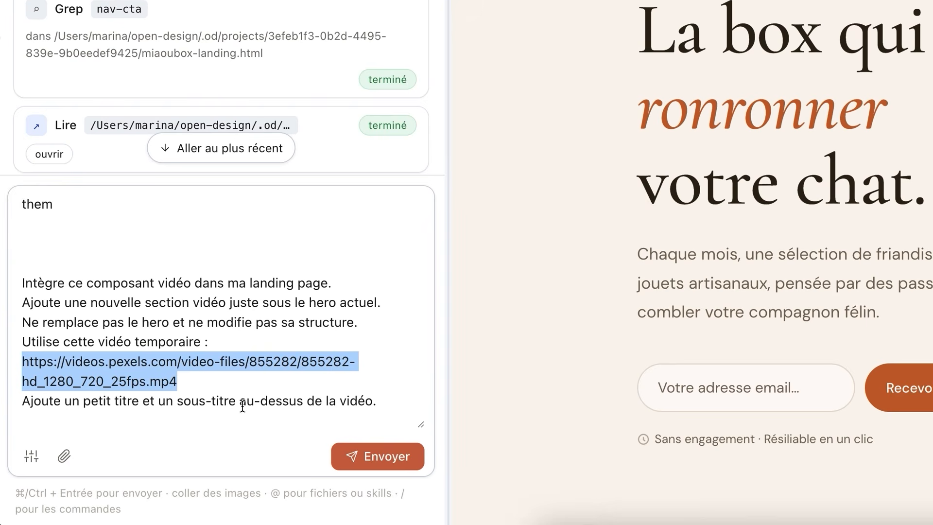
{"action": "scroll", "coordinate": [243, 406], "scroll_direction": "down", "scroll_amount": 1}
{"action": "left_click", "coordinate": [323, 405]}
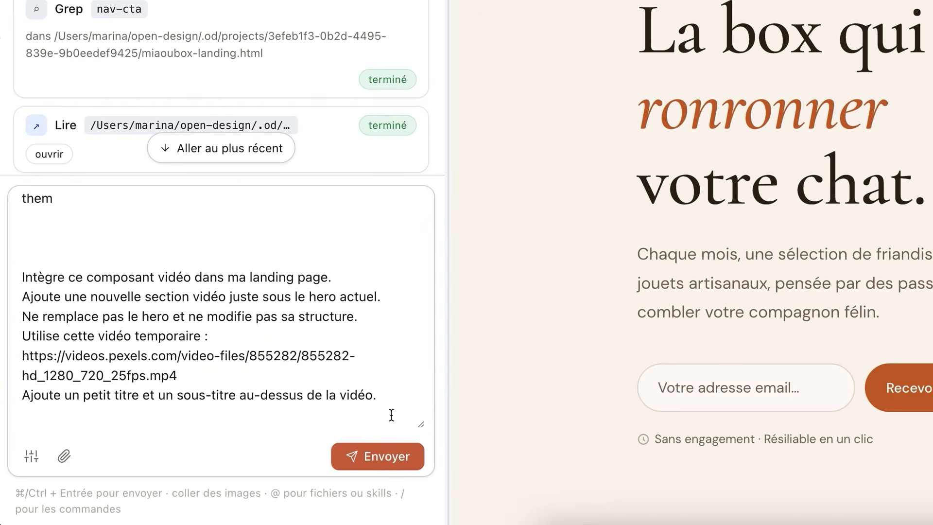
{"action": "left_click", "coordinate": [388, 456]}
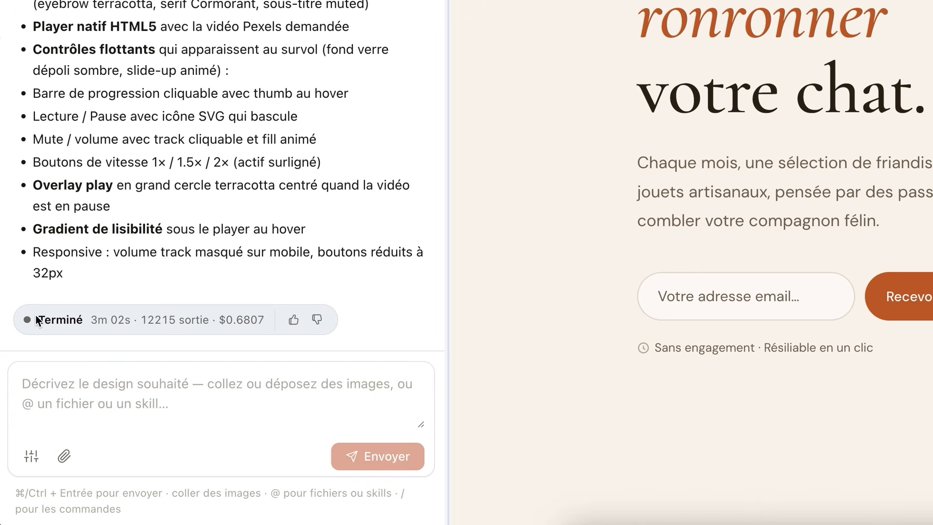
Test playing and pausing the new video section's player in the landing page preview
{"action": "left_click_drag", "start_coordinate": [39, 319], "coordinate": [134, 319]}
{"action": "scroll", "coordinate": [638, 400], "scroll_direction": "down", "scroll_amount": 10}
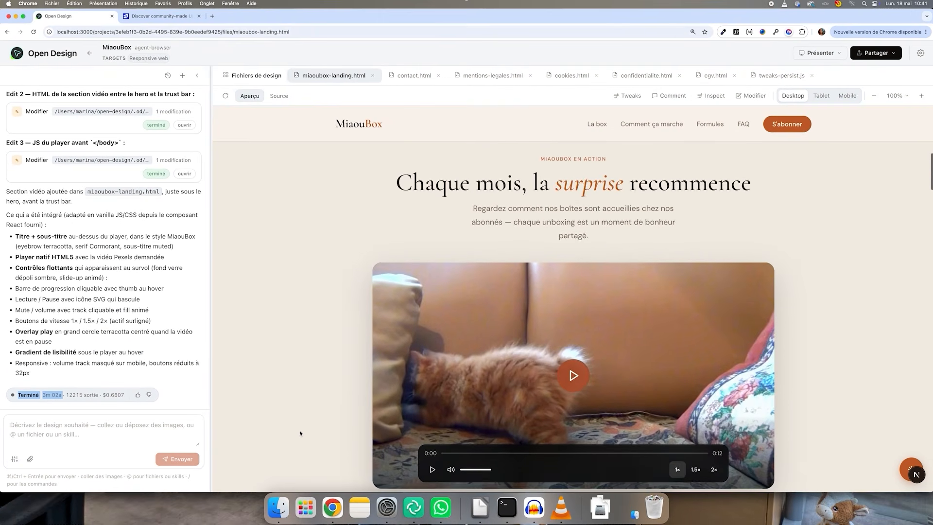
{"action": "scroll", "coordinate": [300, 433], "scroll_direction": "down", "scroll_amount": 2}
{"action": "left_click", "coordinate": [438, 430]}
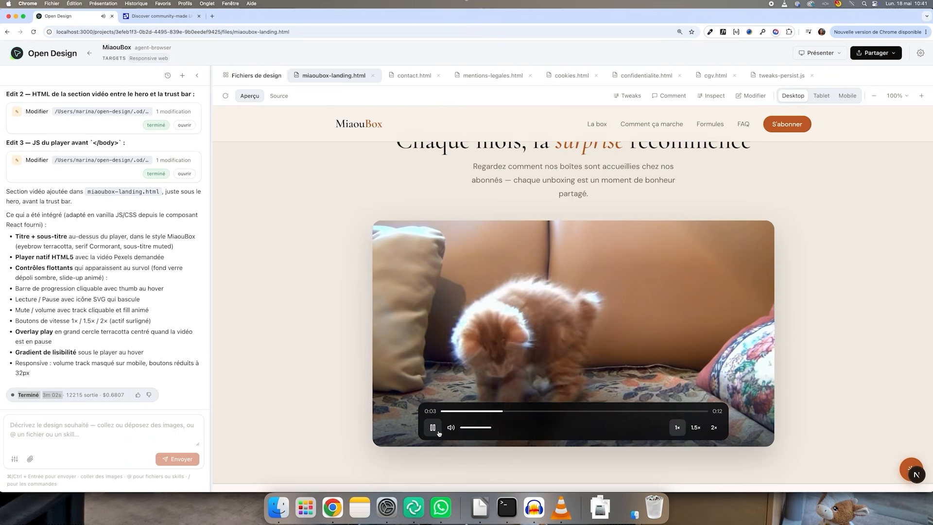
{"action": "left_click", "coordinate": [434, 430]}
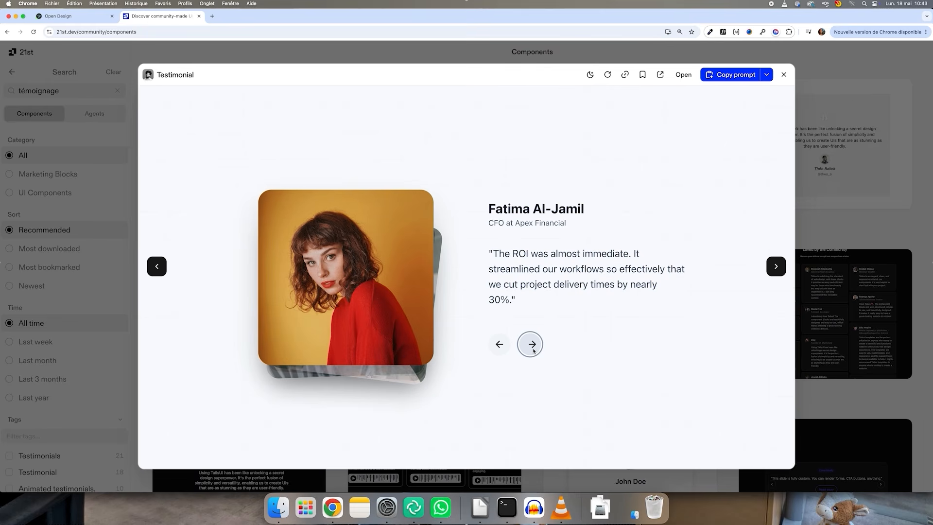
{"action": "left_click", "coordinate": [531, 344]}
{"action": "left_click", "coordinate": [532, 344]}
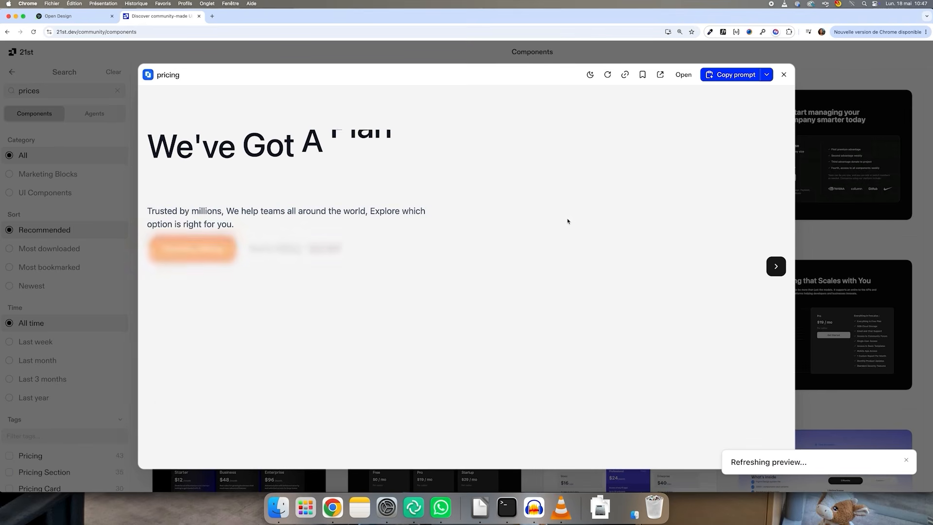
Browse 21st.dev component previews such as the gallery, pricing and story scroll layouts
{"action": "scroll", "coordinate": [568, 221], "scroll_direction": "down", "scroll_amount": 5}
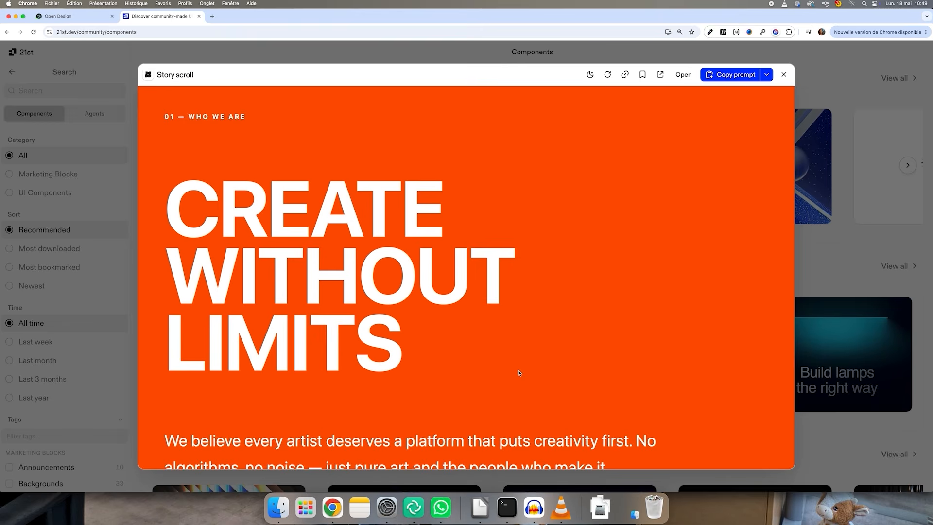
{"action": "scroll", "coordinate": [519, 373], "scroll_direction": "down", "scroll_amount": 5}
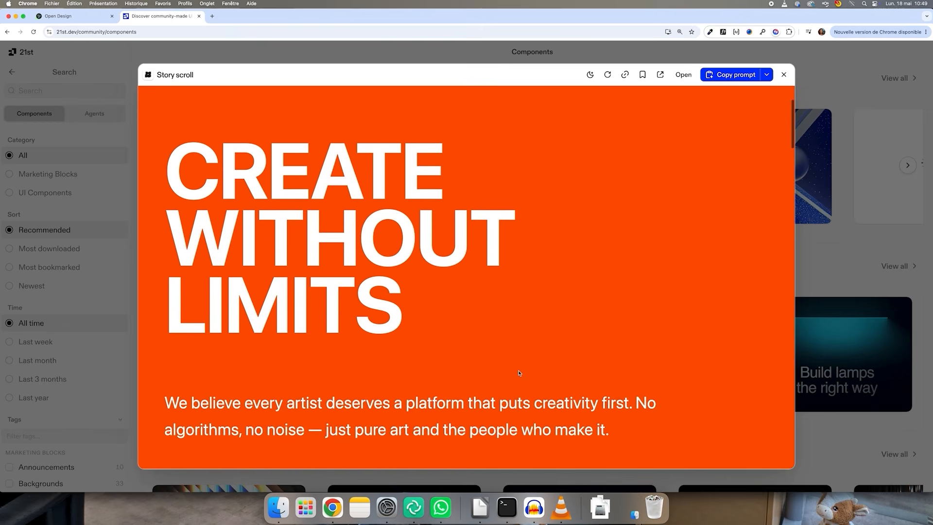
{"action": "scroll", "coordinate": [519, 374], "scroll_direction": "down", "scroll_amount": 10}
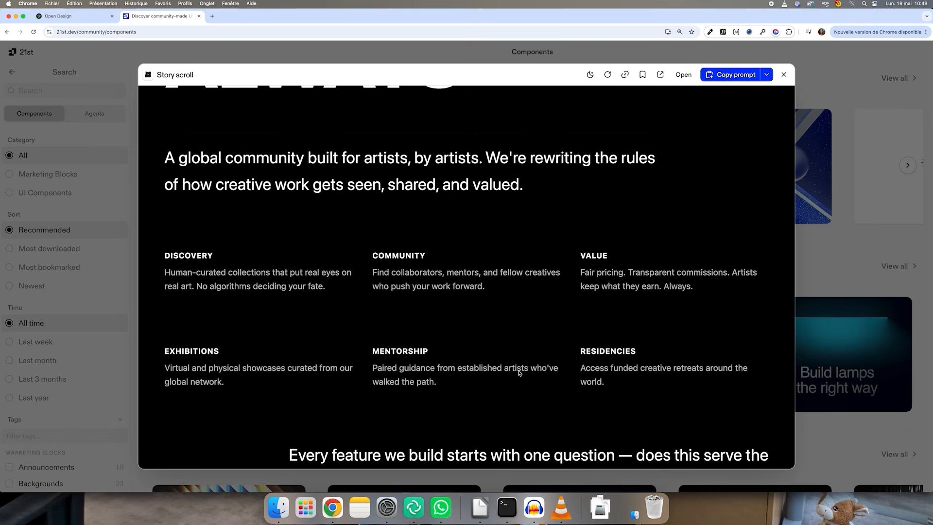
{"action": "scroll", "coordinate": [519, 373], "scroll_direction": "down", "scroll_amount": 10}
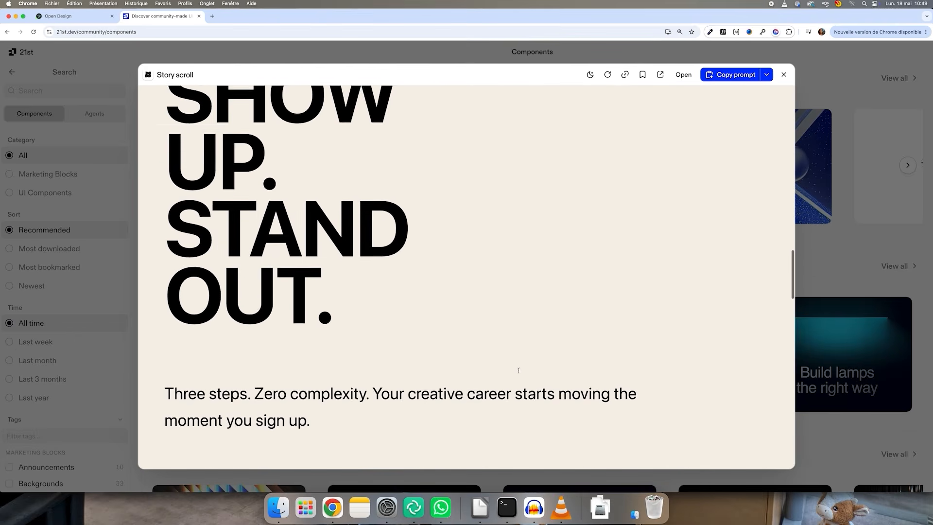
{"action": "scroll", "coordinate": [520, 373], "scroll_direction": "down", "scroll_amount": 8}
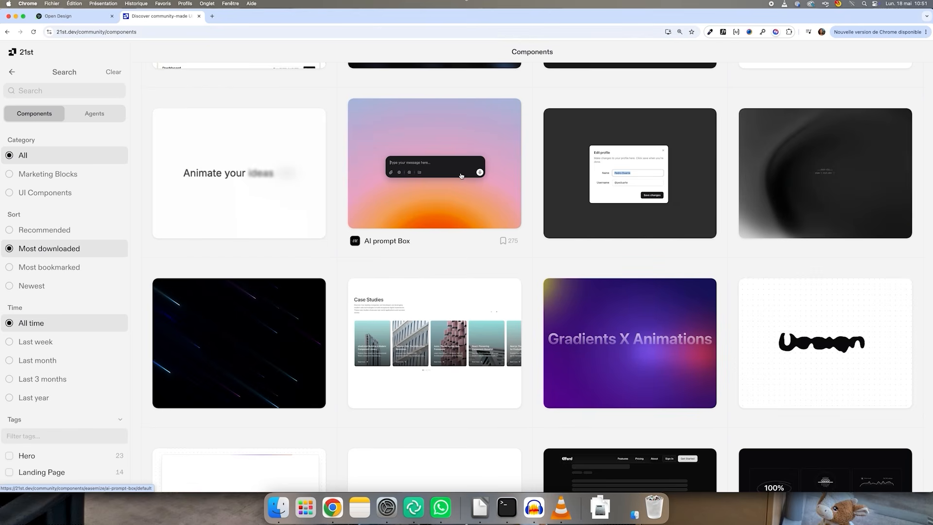
{"action": "scroll", "coordinate": [461, 176], "scroll_direction": "down", "scroll_amount": 6}
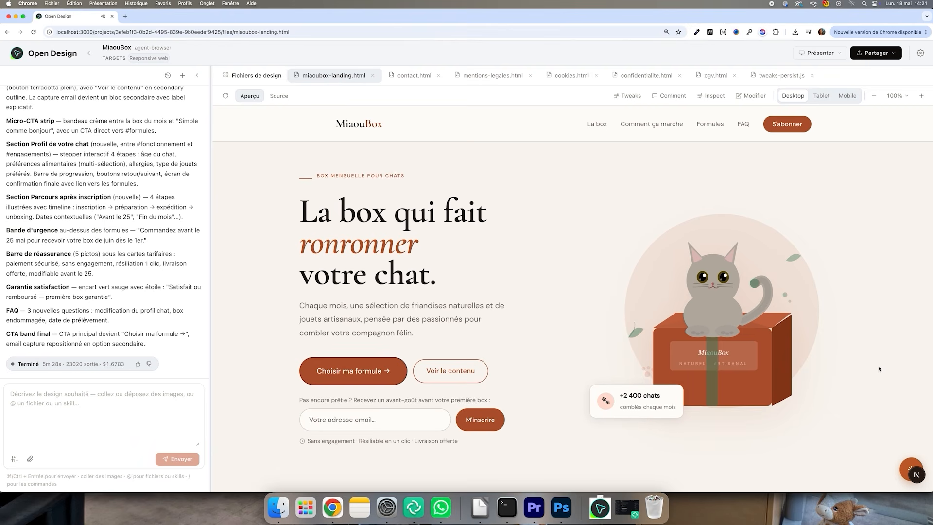
Scroll through the updated landing page preview to review its sections
{"action": "scroll", "coordinate": [878, 369], "scroll_direction": "down", "scroll_amount": 15}
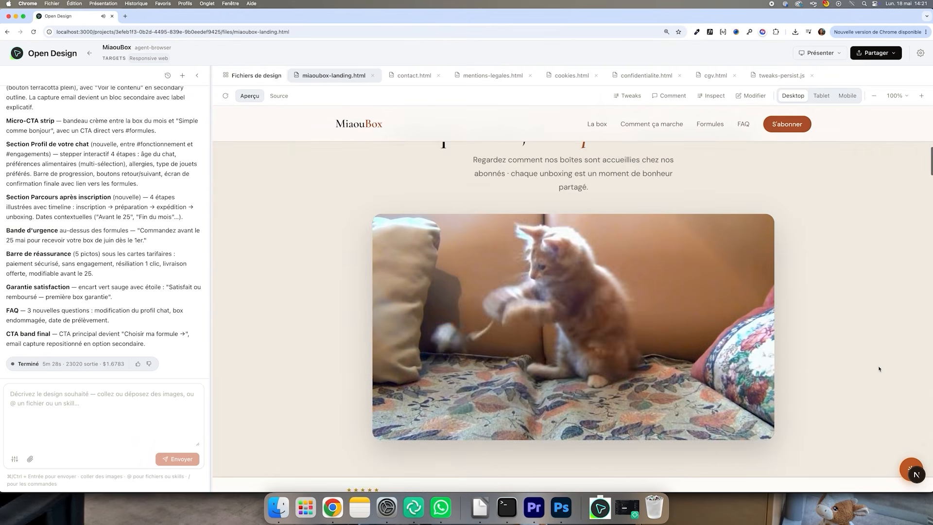
{"action": "scroll", "coordinate": [878, 368], "scroll_direction": "down", "scroll_amount": 7}
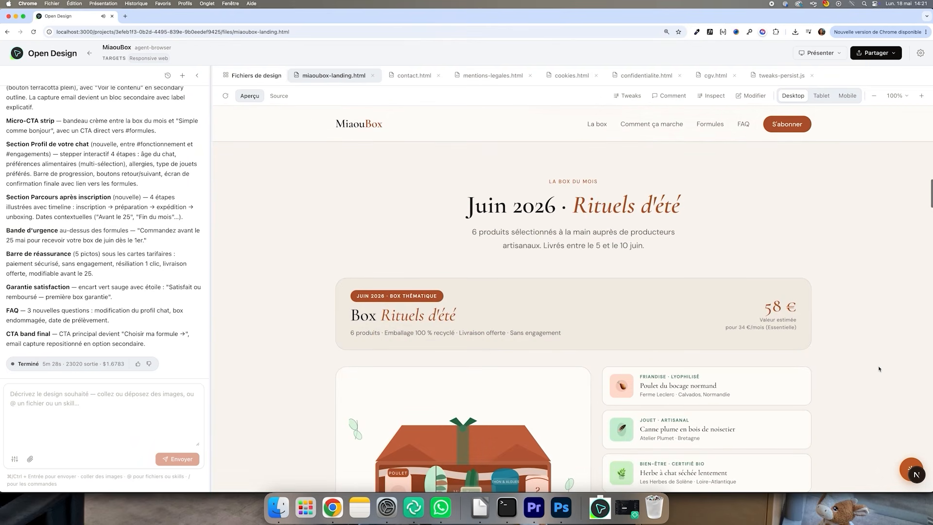
{"action": "scroll", "coordinate": [879, 369], "scroll_direction": "down", "scroll_amount": 10}
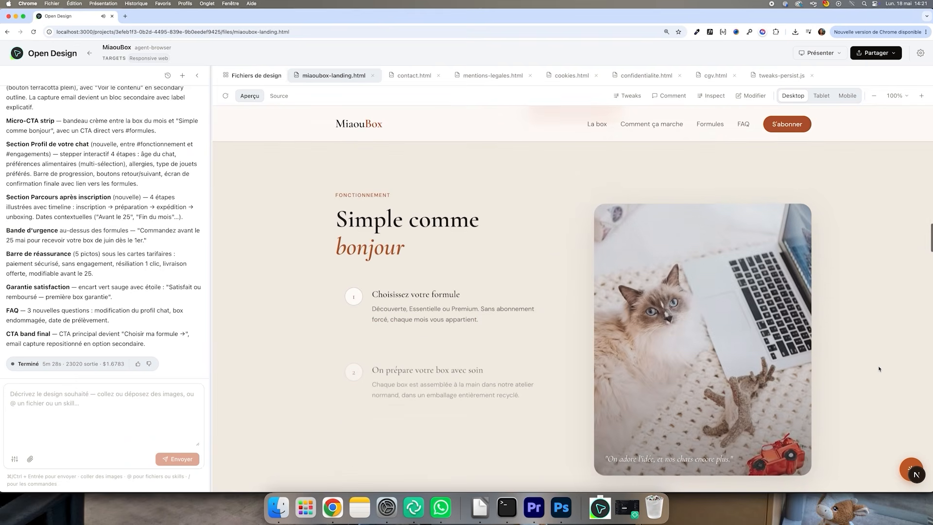
{"action": "scroll", "coordinate": [878, 369], "scroll_direction": "down", "scroll_amount": 10}
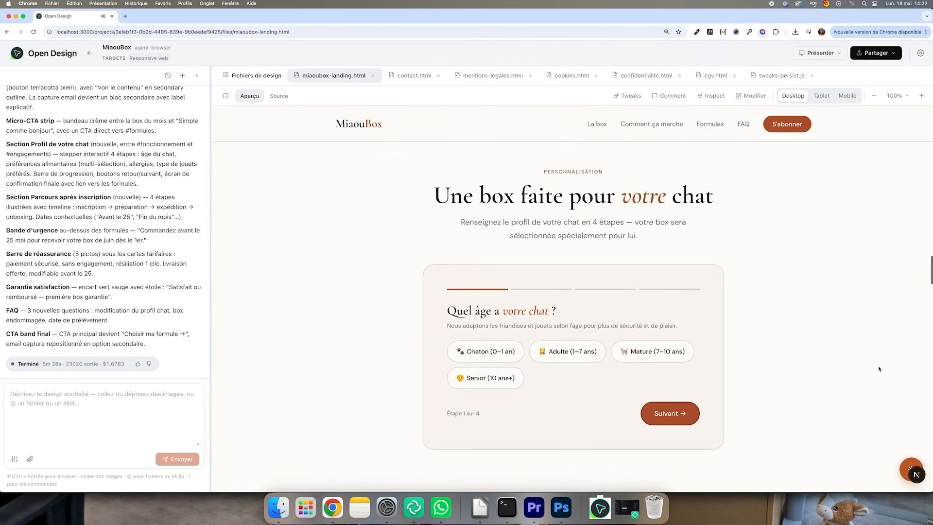
{"action": "scroll", "coordinate": [879, 369], "scroll_direction": "down", "scroll_amount": 8}
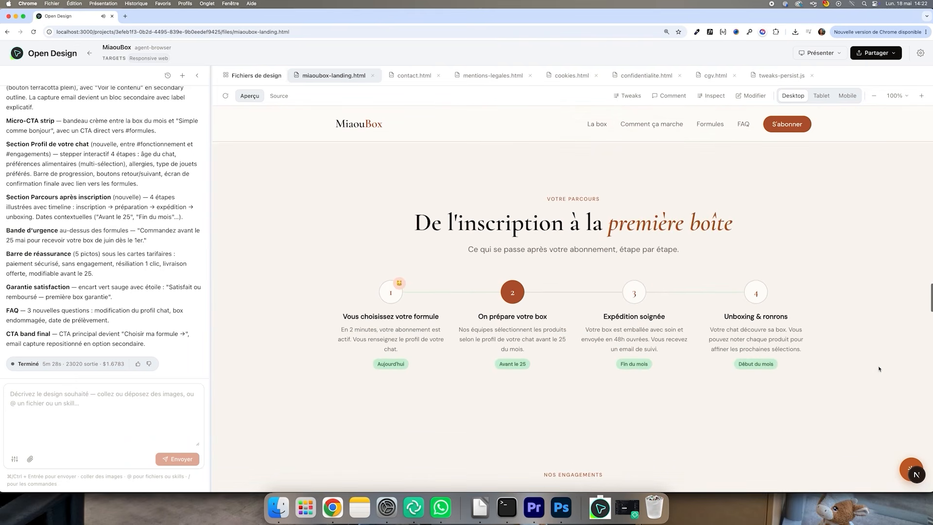
{"action": "scroll", "coordinate": [879, 369], "scroll_direction": "down", "scroll_amount": 2}
{"action": "scroll", "coordinate": [879, 369], "scroll_direction": "down", "scroll_amount": 5}
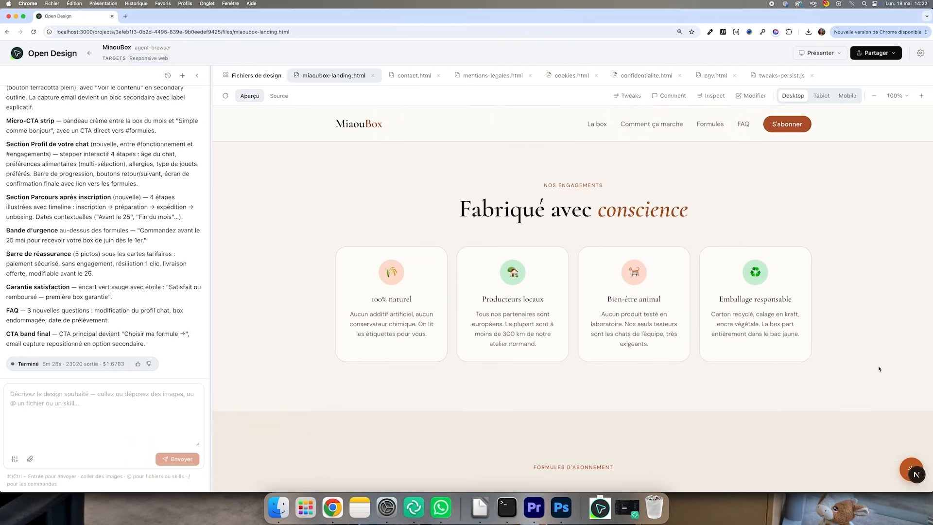
{"action": "scroll", "coordinate": [879, 368], "scroll_direction": "down", "scroll_amount": 2}
{"action": "scroll", "coordinate": [878, 369], "scroll_direction": "down", "scroll_amount": 5}
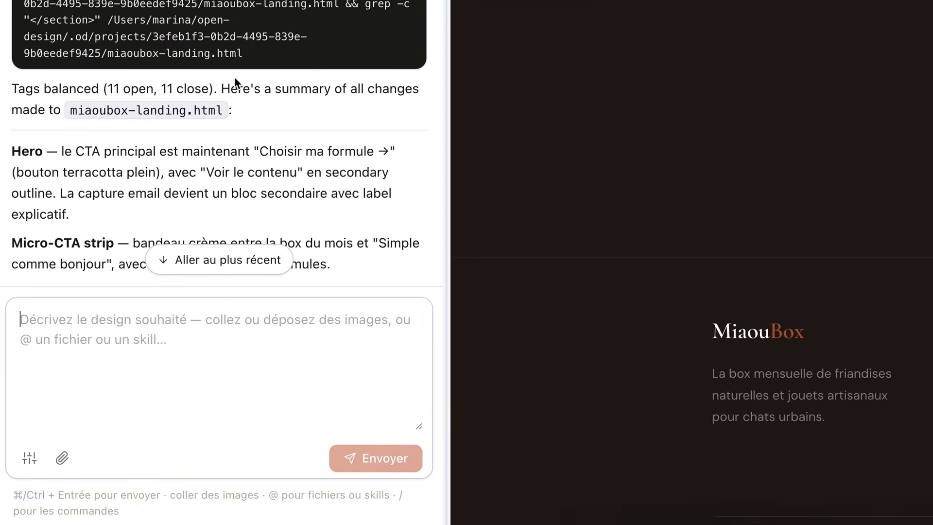
{"action": "scroll", "coordinate": [116, 275], "scroll_direction": "down", "scroll_amount": 5}
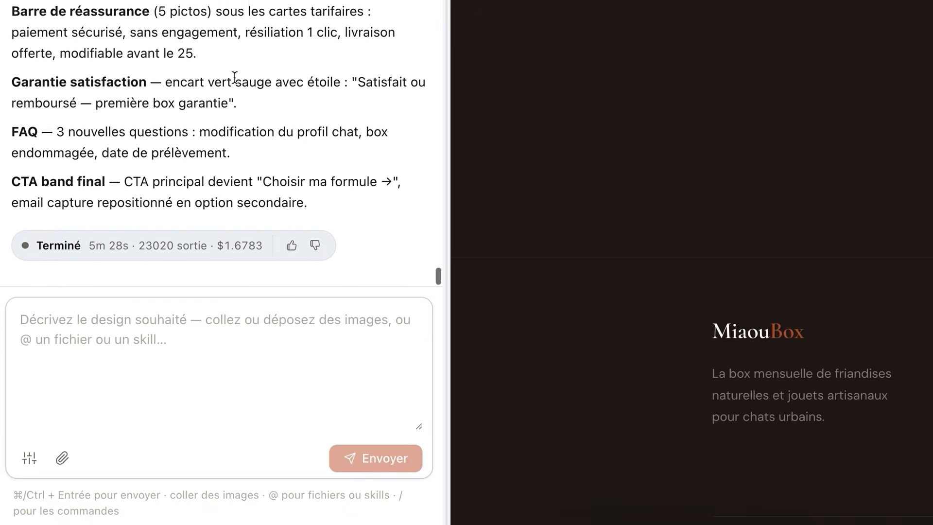
Paste and send a prompt asking to generate a MiaouBox administration dashboard reusing the landing page's style
{"action": "left_click", "coordinate": [102, 364]}
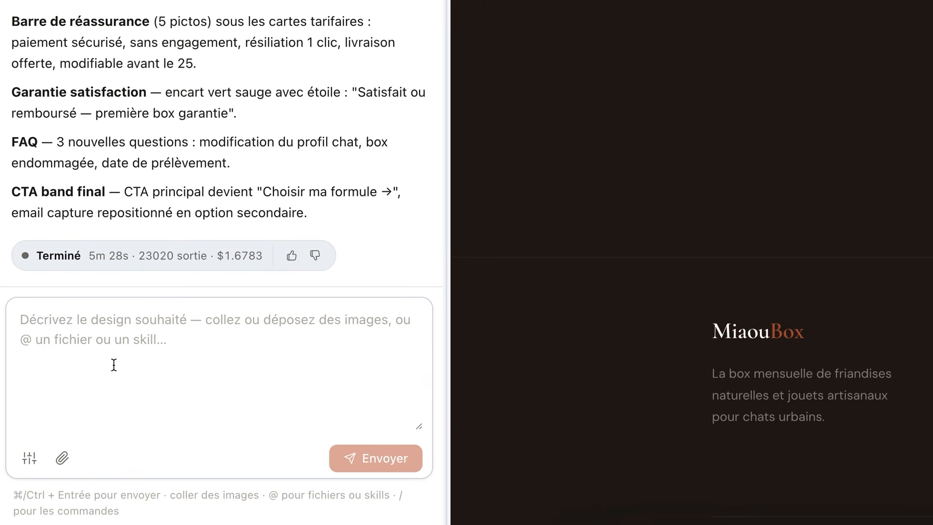
{"action": "key", "text": "ctrl+v"}
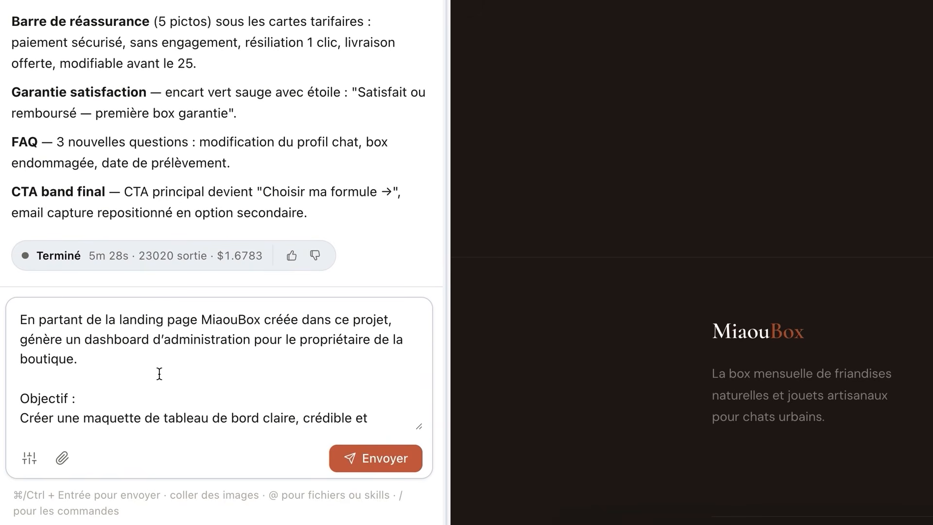
{"action": "scroll", "coordinate": [160, 373], "scroll_direction": "down", "scroll_amount": 5}
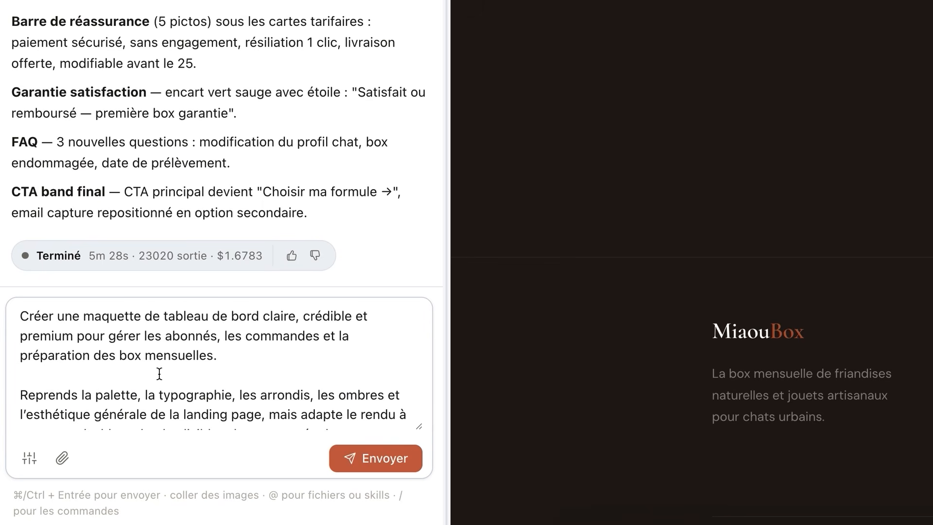
{"action": "scroll", "coordinate": [159, 374], "scroll_direction": "down", "scroll_amount": 4}
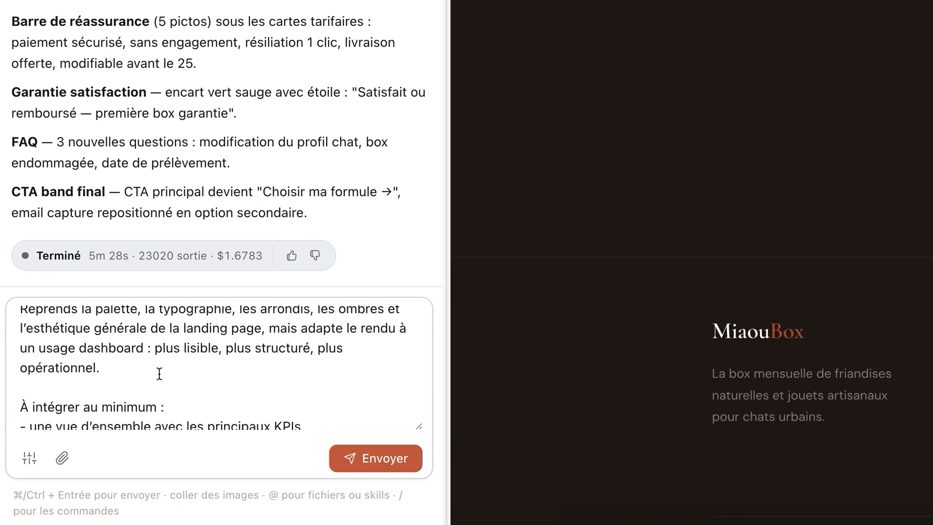
{"action": "scroll", "coordinate": [160, 374], "scroll_direction": "down", "scroll_amount": 4}
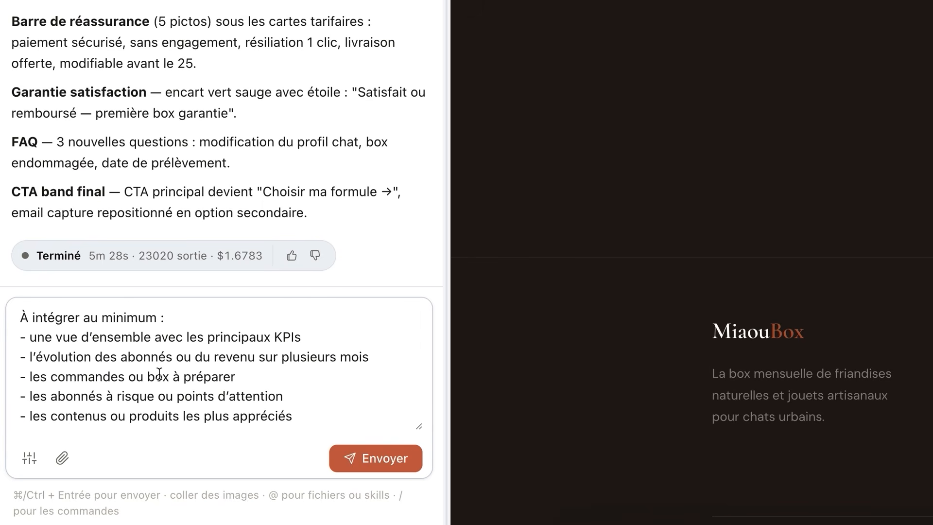
{"action": "scroll", "coordinate": [160, 373], "scroll_direction": "down", "scroll_amount": 5}
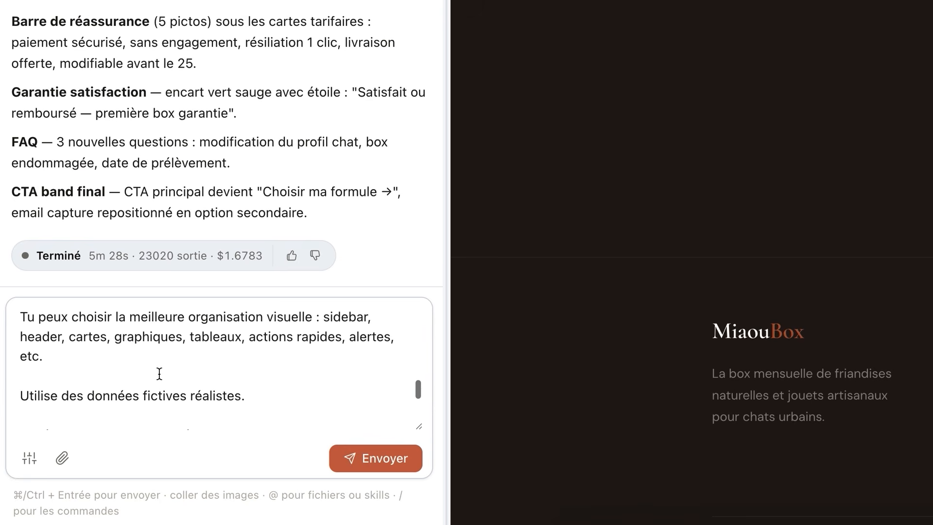
{"action": "scroll", "coordinate": [160, 373], "scroll_direction": "down", "scroll_amount": 4}
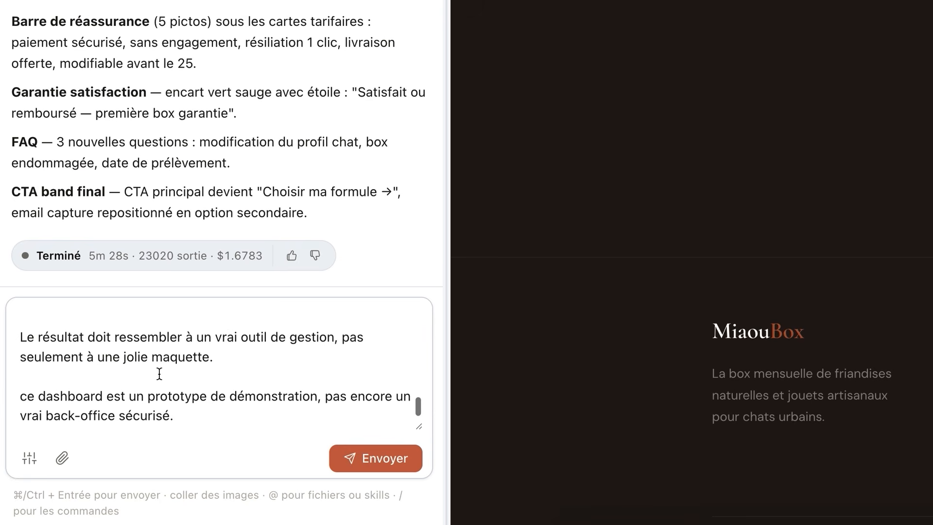
{"action": "left_click", "coordinate": [372, 460]}
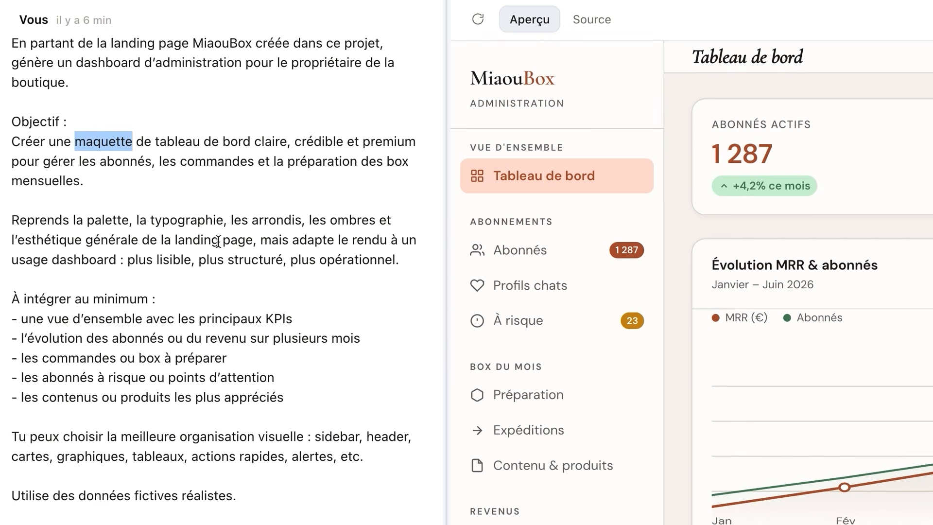
Scroll through the generated admin dashboard preview to review its KPIs, charts and box preparation sections
{"action": "scroll", "coordinate": [217, 241], "scroll_direction": "down", "scroll_amount": 15}
{"action": "scroll", "coordinate": [218, 244], "scroll_direction": "down", "scroll_amount": 11}
{"action": "scroll", "coordinate": [218, 246], "scroll_direction": "down", "scroll_amount": 8}
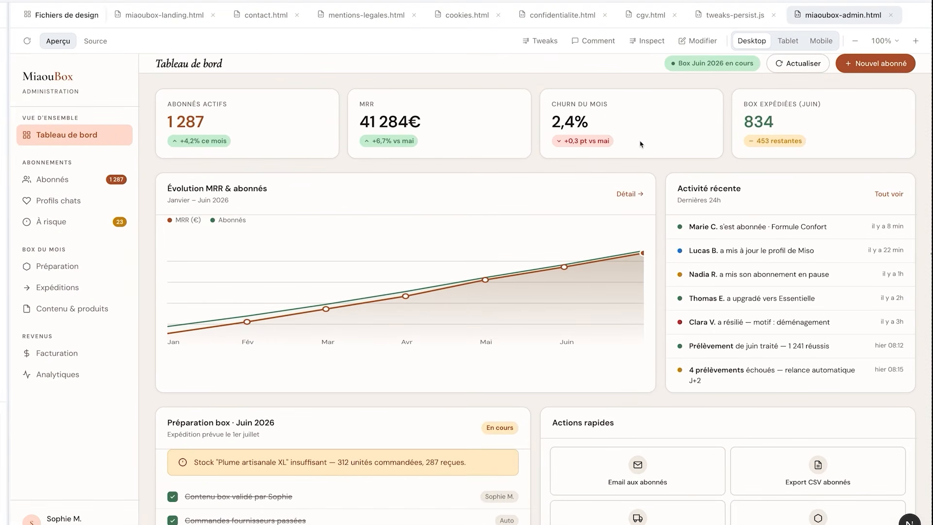
{"action": "scroll", "coordinate": [424, 193], "scroll_direction": "down", "scroll_amount": 3}
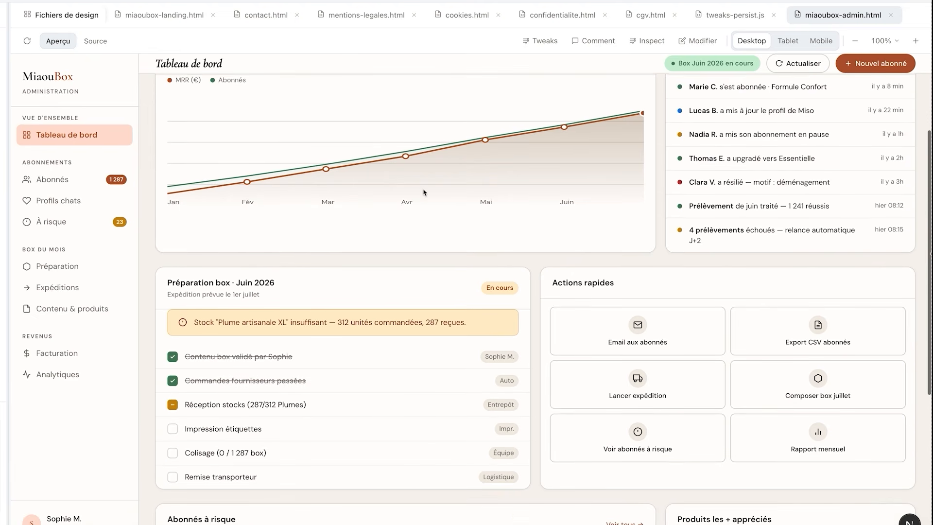
{"action": "scroll", "coordinate": [423, 193], "scroll_direction": "down", "scroll_amount": 5}
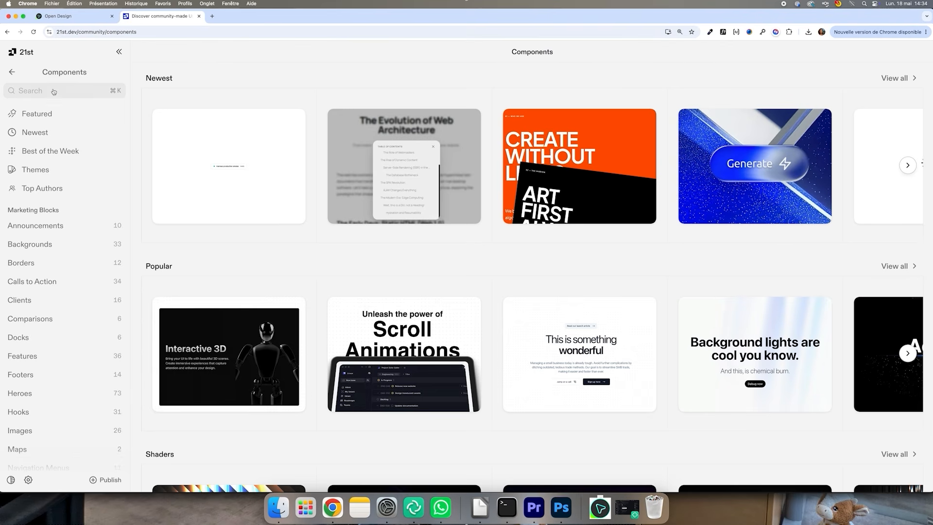
Search the 21st.dev component library for dashboard and browse the matching component previews
{"action": "left_click", "coordinate": [53, 91]}
{"action": "type", "text": "dashb"}
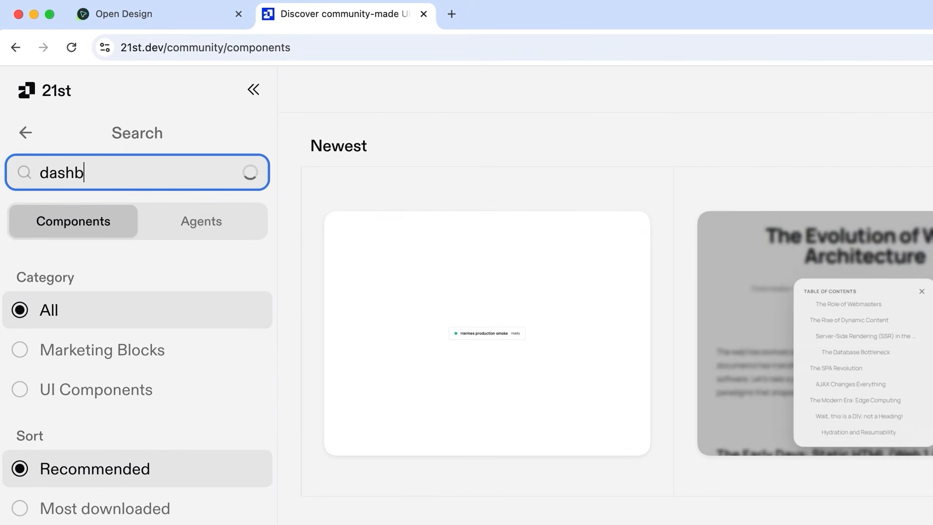
{"action": "type", "text": "oard"}
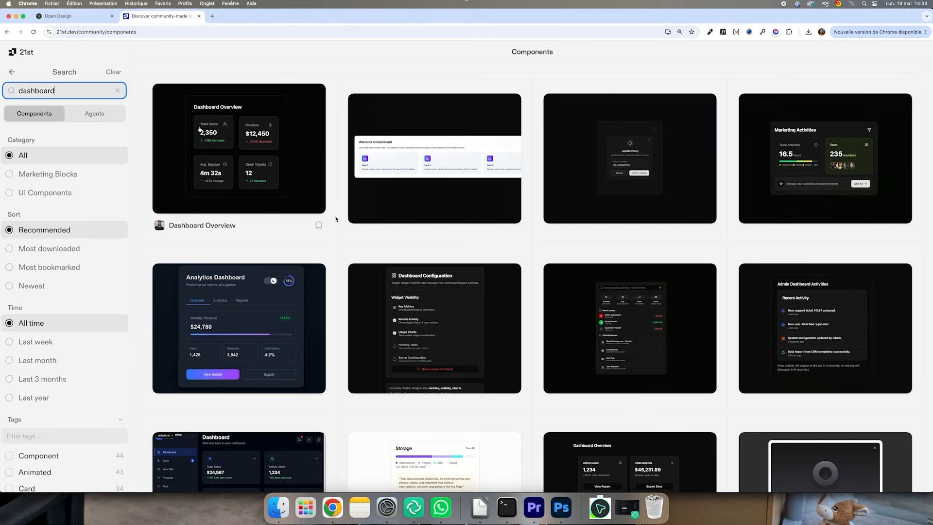
{"action": "scroll", "coordinate": [339, 225], "scroll_direction": "down", "scroll_amount": 3}
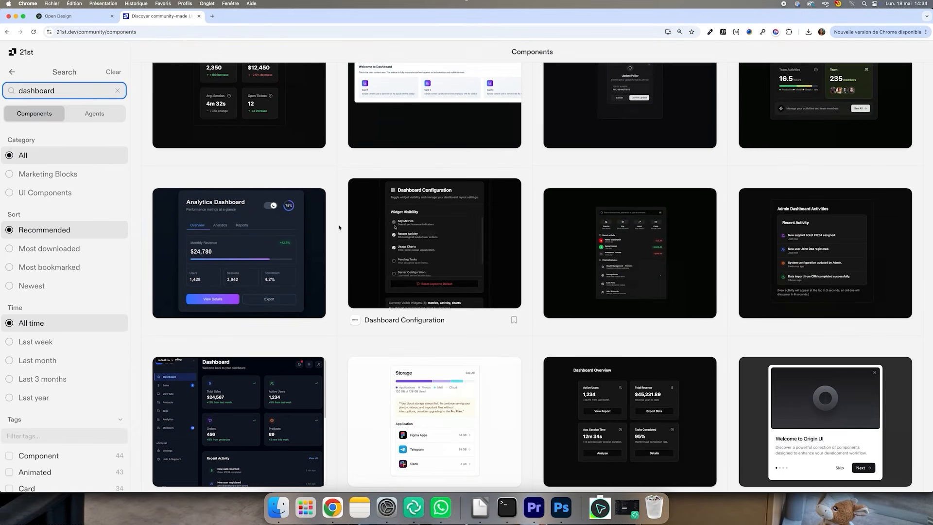
{"action": "scroll", "coordinate": [339, 227], "scroll_direction": "up", "scroll_amount": 3}
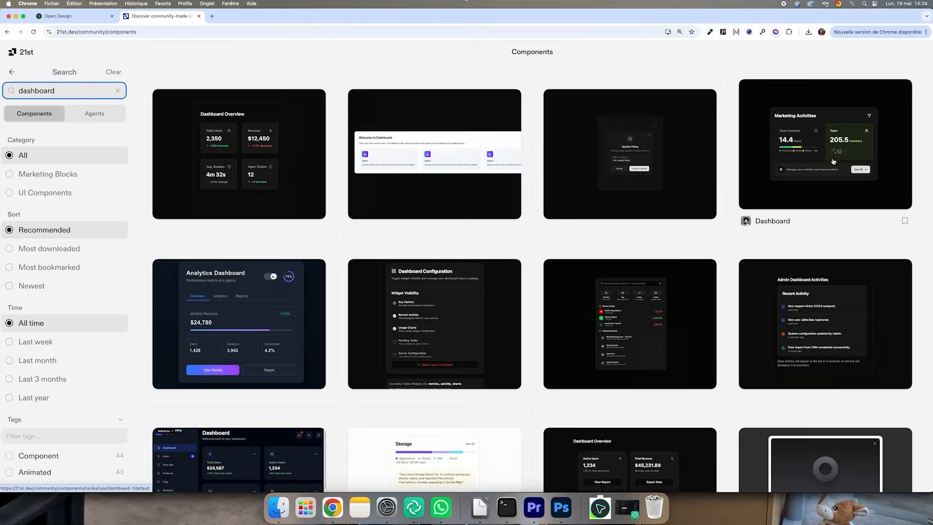
{"action": "scroll", "coordinate": [834, 161], "scroll_direction": "down", "scroll_amount": 5}
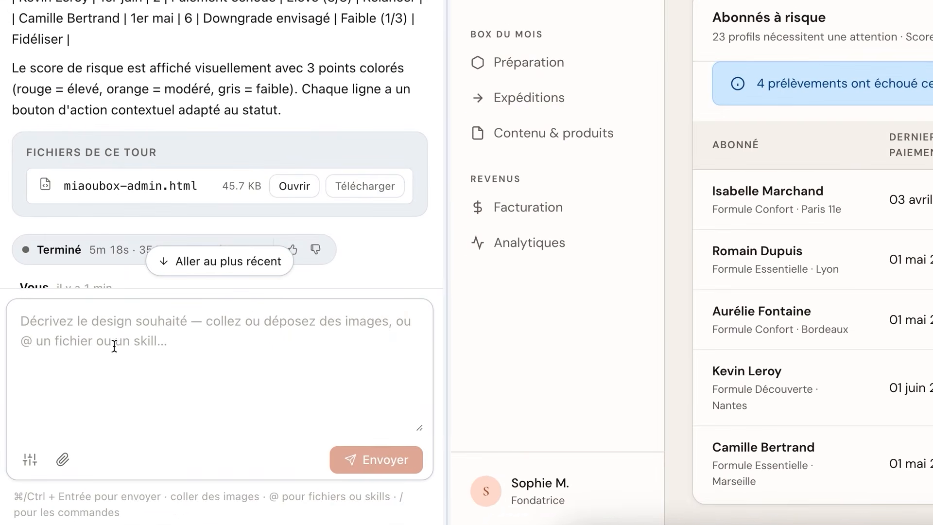
Paste and send a prompt asking to generate a MiaouBox mobile companion app for subscribers reusing the landing page and dashboard design system
{"action": "left_click", "coordinate": [123, 333]}
{"action": "key", "text": "ctrl+v"}
{"action": "scroll", "coordinate": [87, 331], "scroll_direction": "up", "scroll_amount": 3}
{"action": "scroll", "coordinate": [88, 335], "scroll_direction": "up", "scroll_amount": 5}
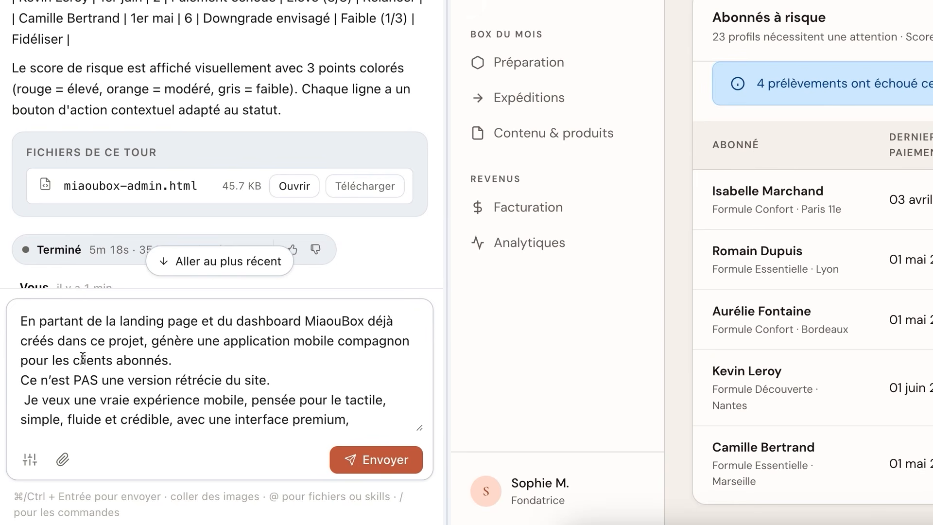
{"action": "scroll", "coordinate": [83, 359], "scroll_direction": "down", "scroll_amount": 10}
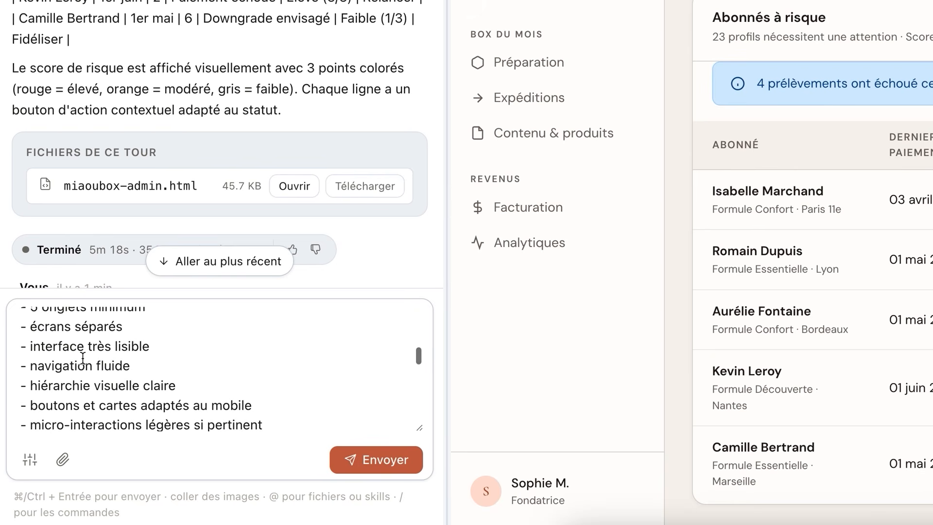
{"action": "scroll", "coordinate": [83, 358], "scroll_direction": "down", "scroll_amount": 8}
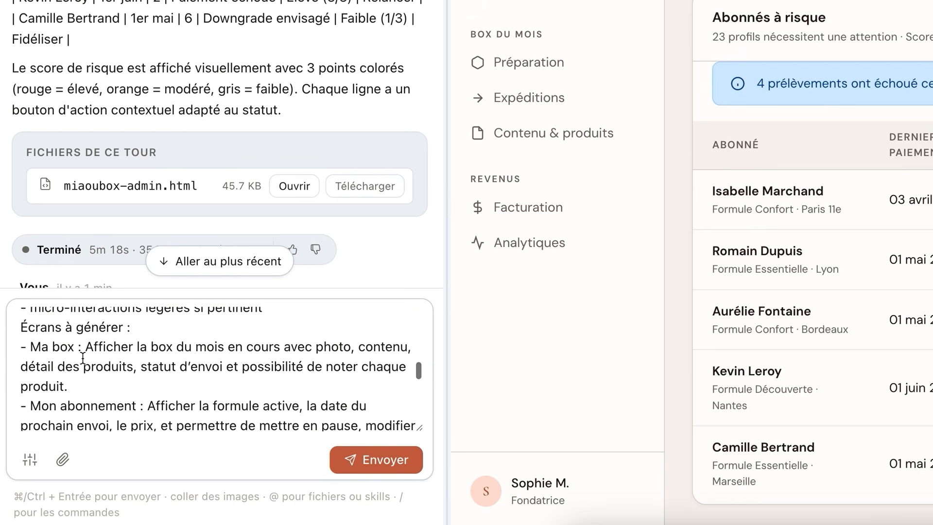
{"action": "scroll", "coordinate": [83, 358], "scroll_direction": "down", "scroll_amount": 5}
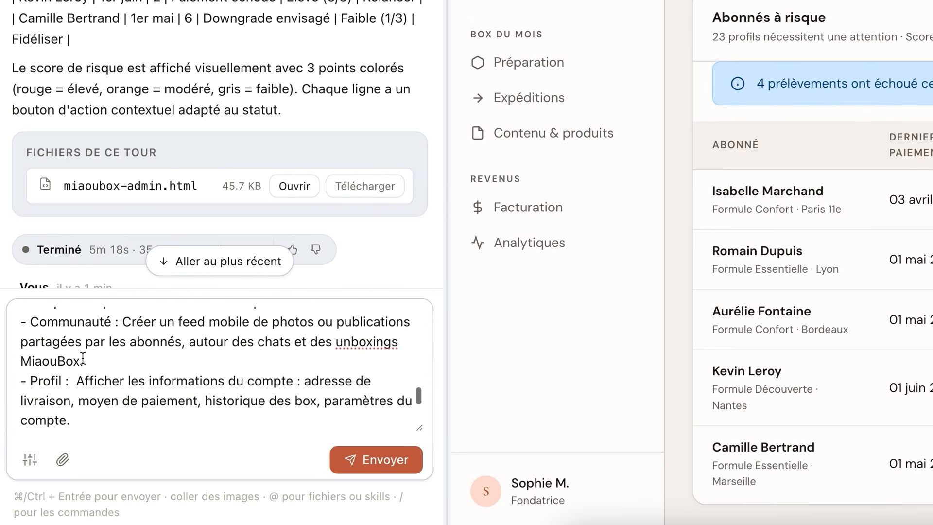
{"action": "scroll", "coordinate": [83, 358], "scroll_direction": "down", "scroll_amount": 5}
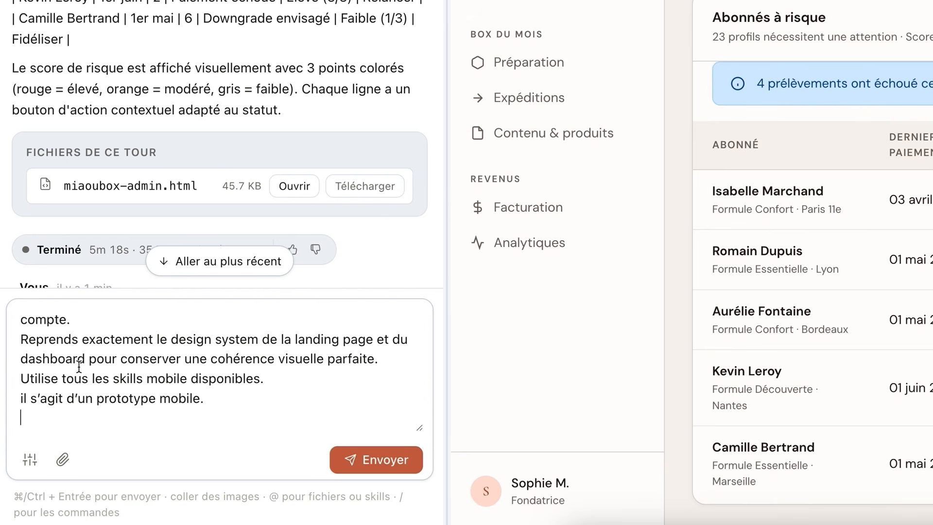
{"action": "key", "text": "BackSpace"}
{"action": "scroll", "coordinate": [221, 369], "scroll_direction": "up", "scroll_amount": 2}
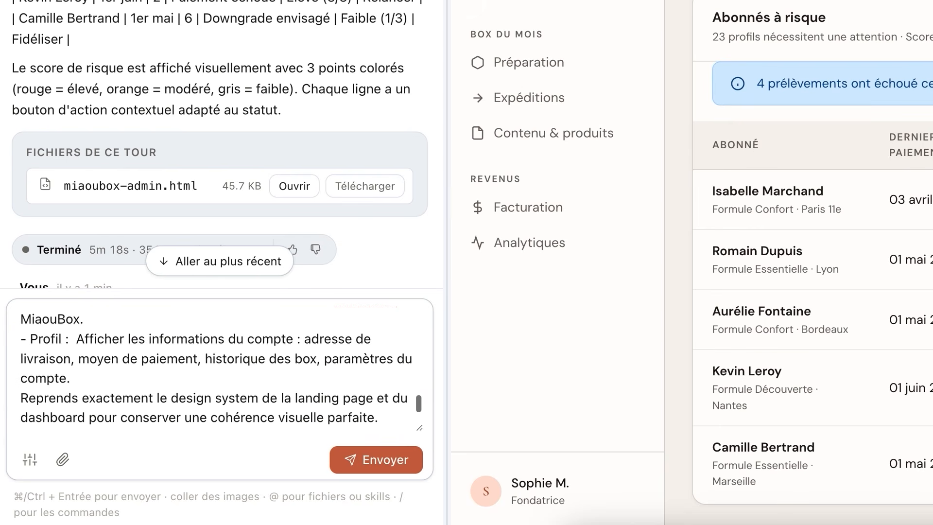
{"action": "scroll", "coordinate": [78, 365], "scroll_direction": "up", "scroll_amount": 2}
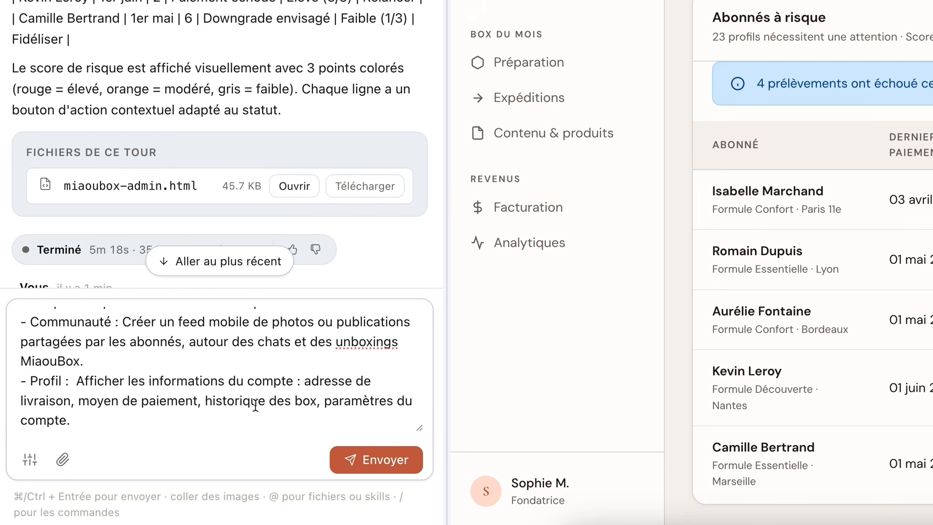
{"action": "left_click", "coordinate": [363, 458]}
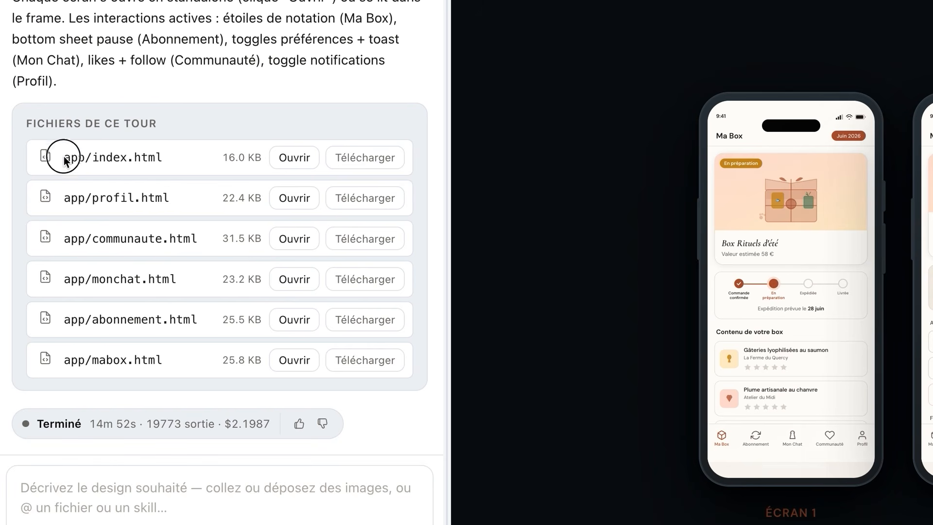
Open the Ma Box screen from the mobile app prototype launcher and scroll through its box contents
{"action": "left_click_drag", "start_coordinate": [63, 157], "coordinate": [195, 377]}
{"action": "left_click", "coordinate": [195, 377]}
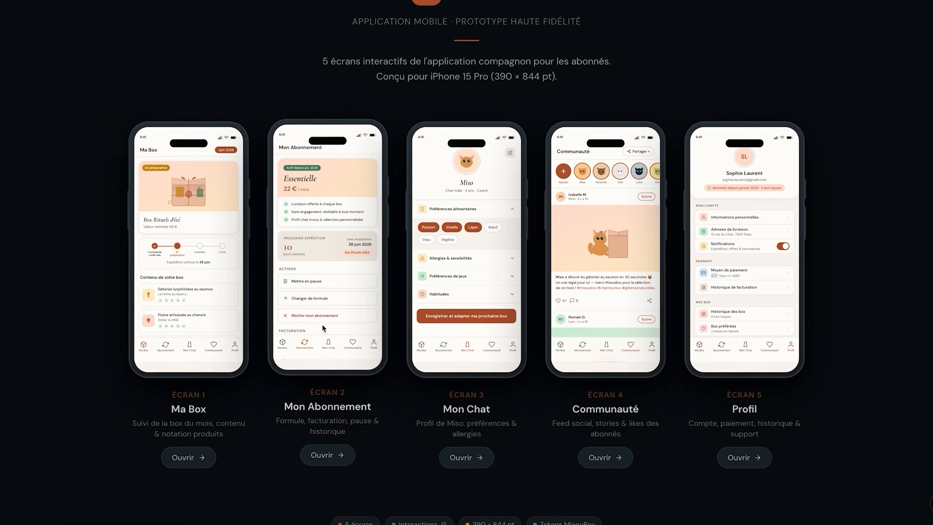
{"action": "scroll", "coordinate": [323, 328], "scroll_direction": "down", "scroll_amount": 1}
{"action": "left_click", "coordinate": [189, 419]}
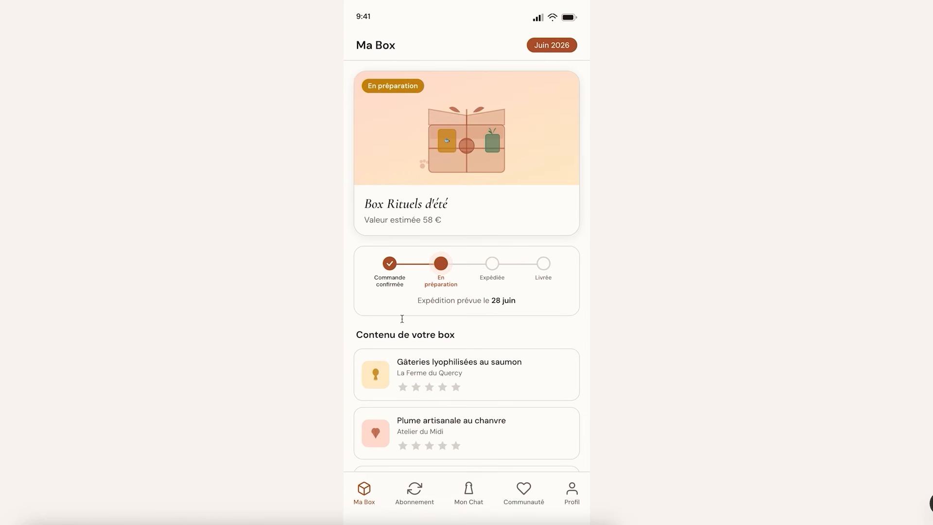
{"action": "scroll", "coordinate": [540, 310], "scroll_direction": "down", "scroll_amount": 5}
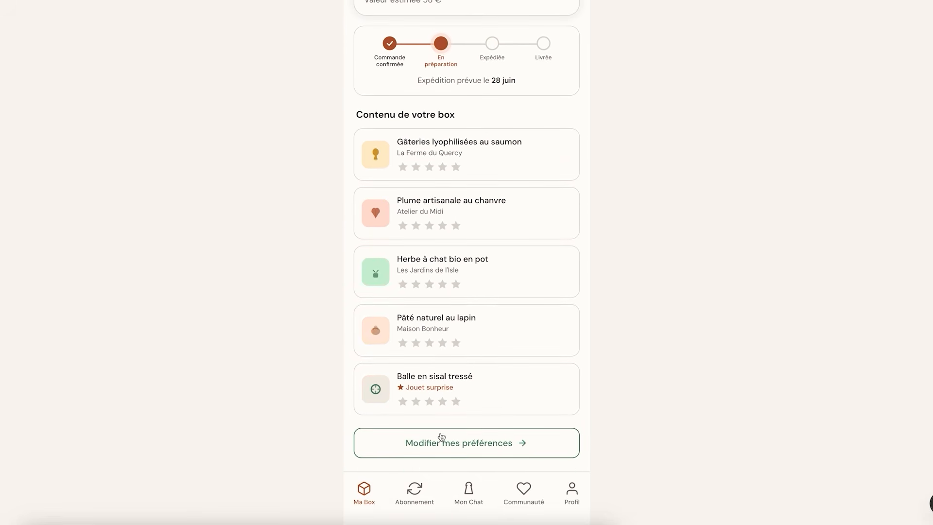
Switch to the Abonnement screen and scroll through its subscription actions, billing and past boxes
{"action": "left_click", "coordinate": [415, 492]}
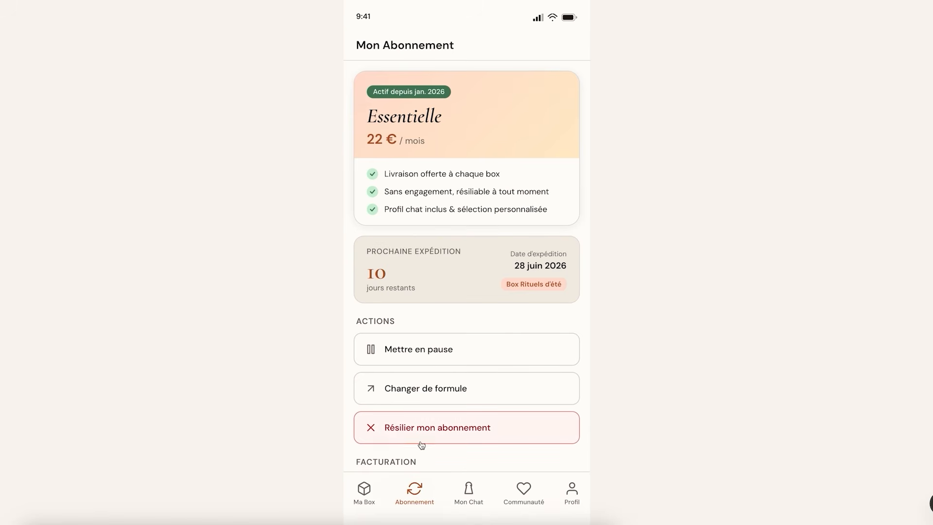
{"action": "scroll", "coordinate": [421, 444], "scroll_direction": "down", "scroll_amount": 3}
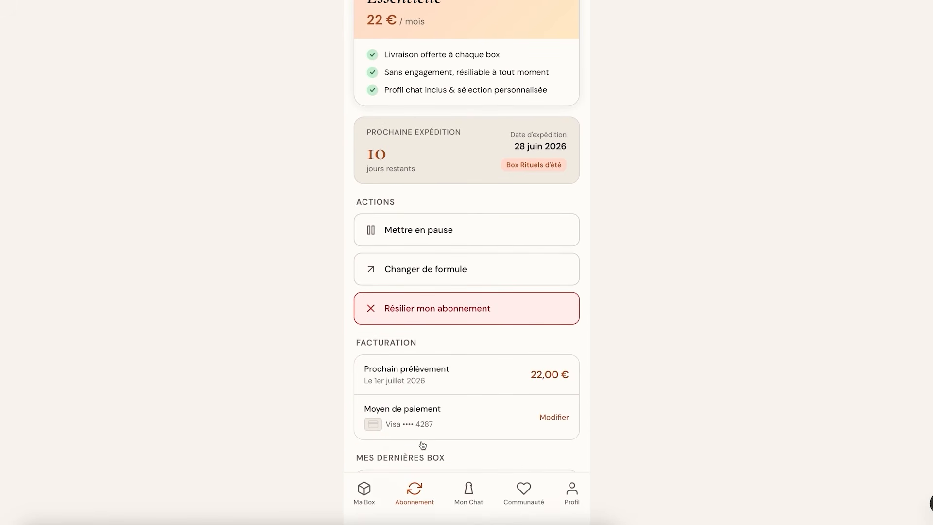
{"action": "scroll", "coordinate": [421, 444], "scroll_direction": "down", "scroll_amount": 3}
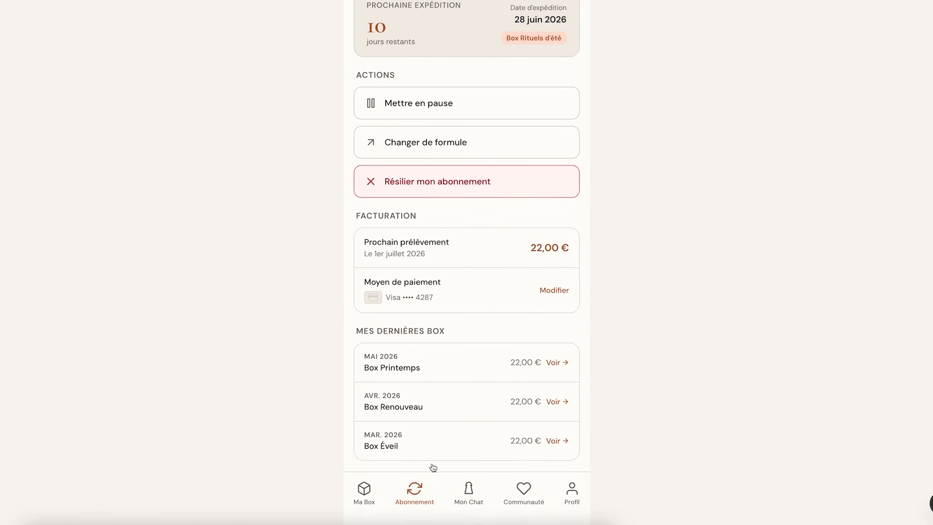
Open the Mon Chat screen and expand the cat's allergies and sensitivities section
{"action": "left_click", "coordinate": [469, 492]}
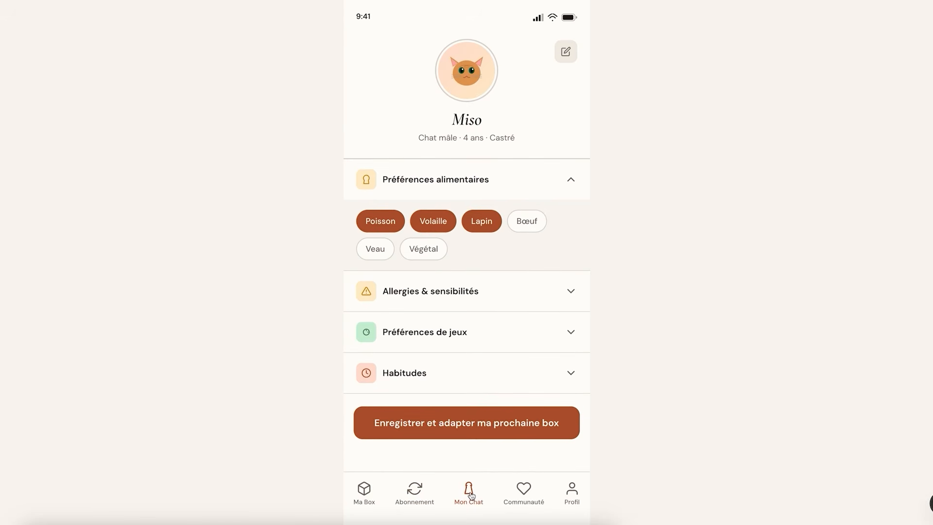
{"action": "left_click", "coordinate": [425, 280]}
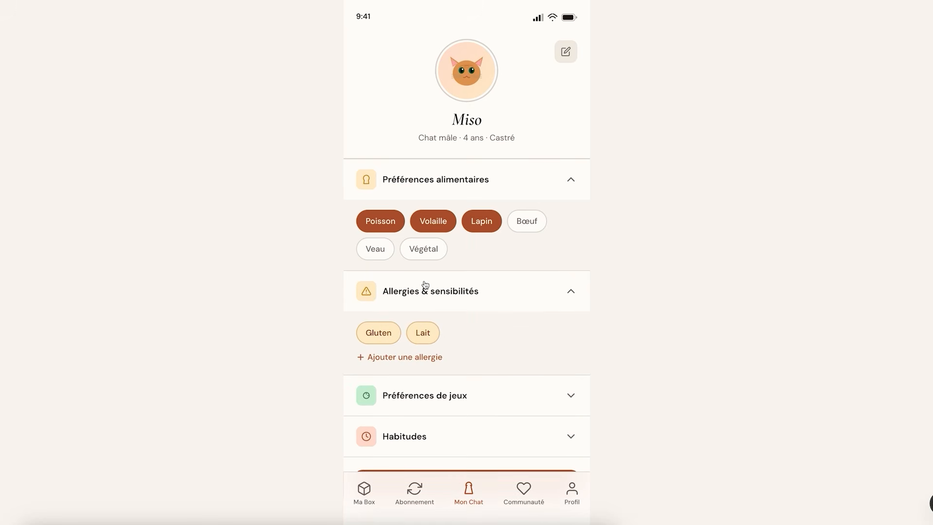
{"action": "scroll", "coordinate": [425, 284], "scroll_direction": "down", "scroll_amount": 1}
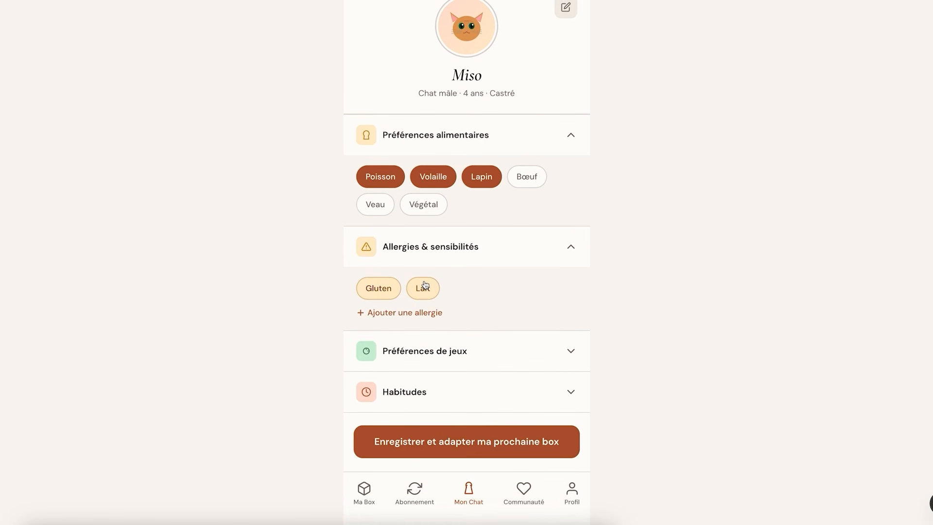
Browse the Communauté feed of subscriber posts, then switch to the Profil tab
{"action": "left_click", "coordinate": [524, 490]}
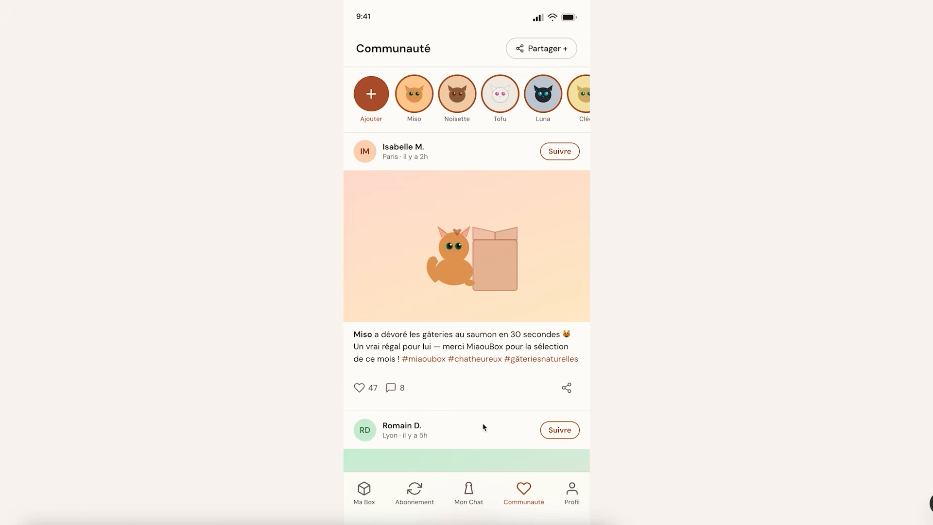
{"action": "scroll", "coordinate": [483, 427], "scroll_direction": "down", "scroll_amount": 1}
{"action": "scroll", "coordinate": [484, 427], "scroll_direction": "down", "scroll_amount": 5}
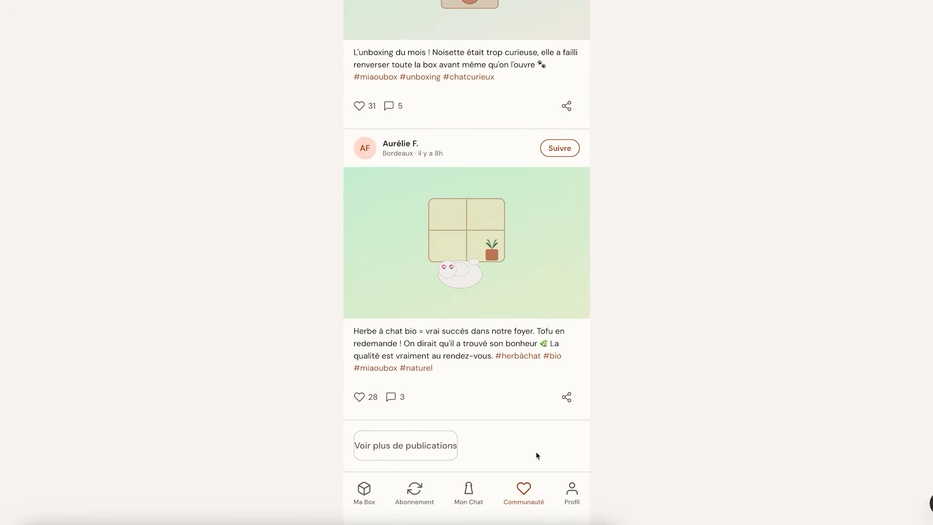
{"action": "left_click", "coordinate": [577, 501]}
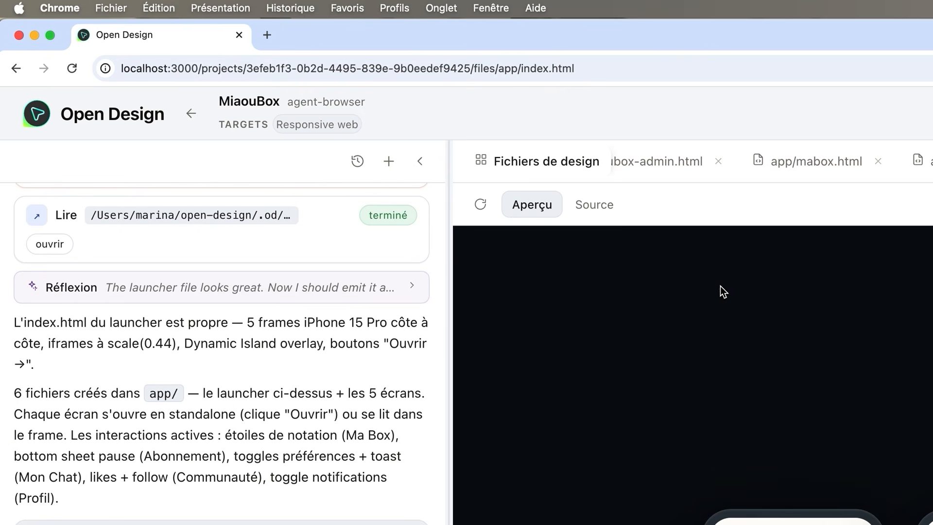
{"action": "left_click", "coordinate": [192, 69]}
{"action": "left_click", "coordinate": [163, 69]}
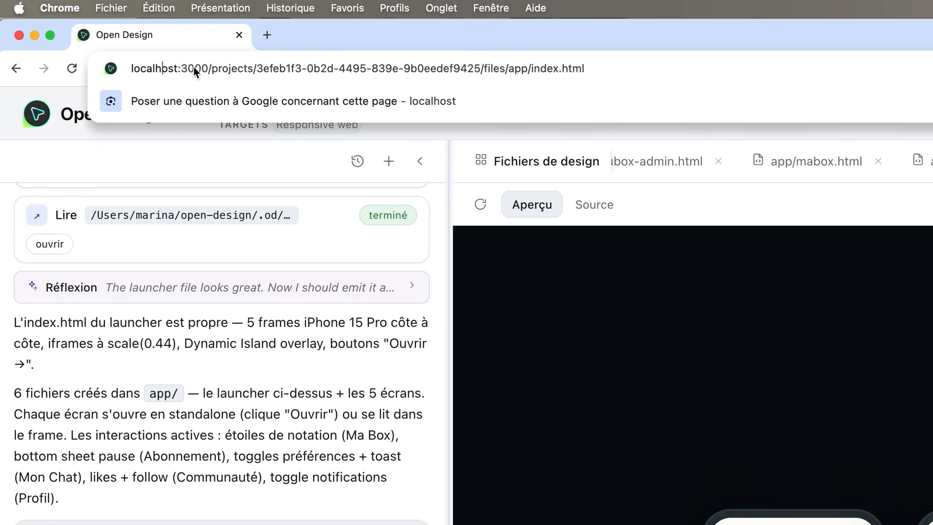
{"action": "left_click", "coordinate": [711, 203]}
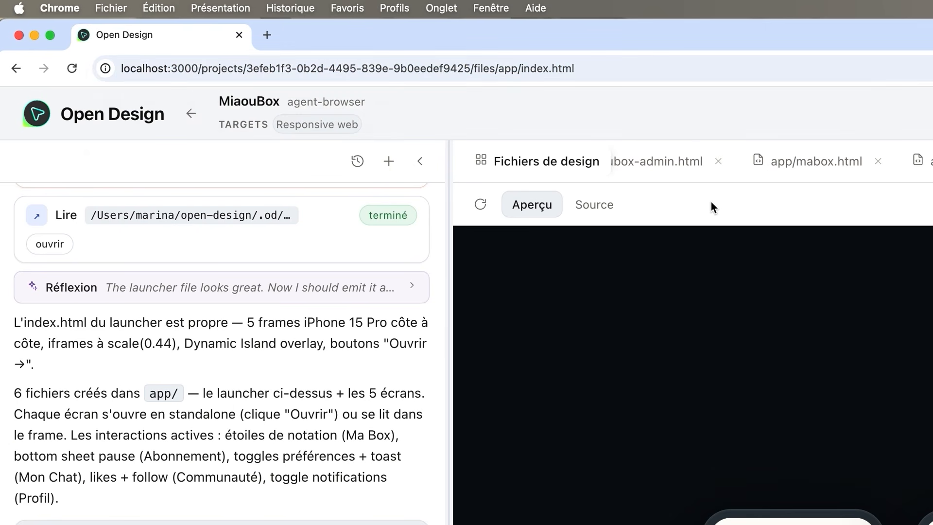
{"action": "scroll", "coordinate": [646, 167], "scroll_direction": "left", "scroll_amount": 2}
{"action": "scroll", "coordinate": [708, 175], "scroll_direction": "right", "scroll_amount": 5}
{"action": "scroll", "coordinate": [632, 170], "scroll_direction": "left", "scroll_amount": 2}
Review the project's design files list, then reopen the miaoubox-landing.html tab
{"action": "left_click", "coordinate": [533, 168]}
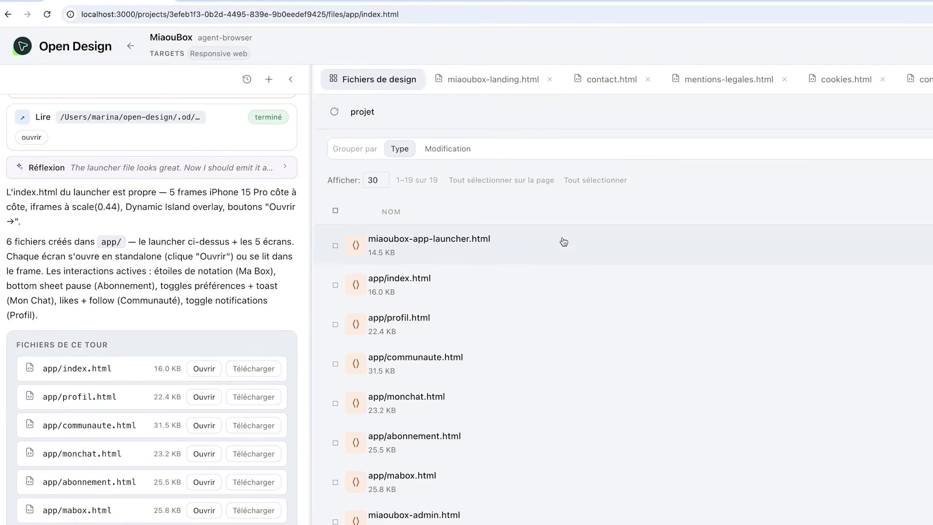
{"action": "scroll", "coordinate": [535, 383], "scroll_direction": "down", "scroll_amount": 4}
{"action": "scroll", "coordinate": [534, 384], "scroll_direction": "down", "scroll_amount": 5}
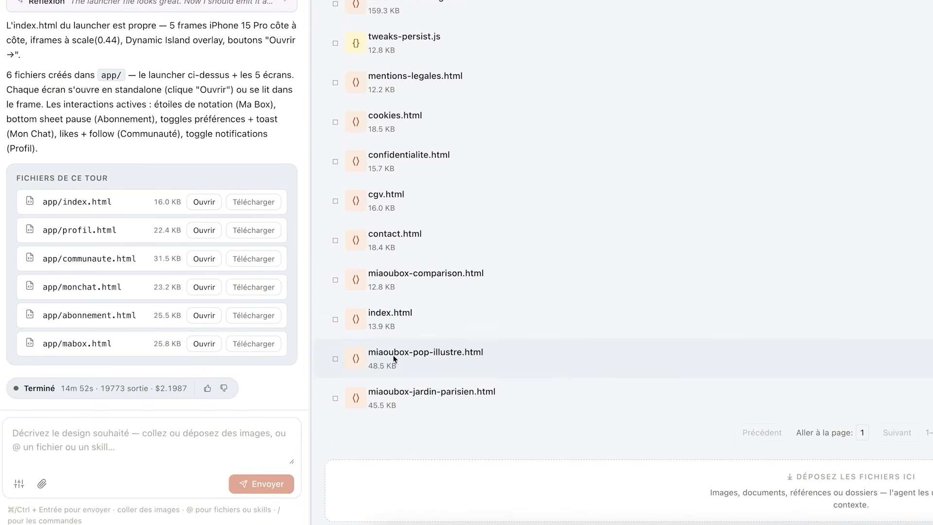
{"action": "left_click", "coordinate": [313, 76]}
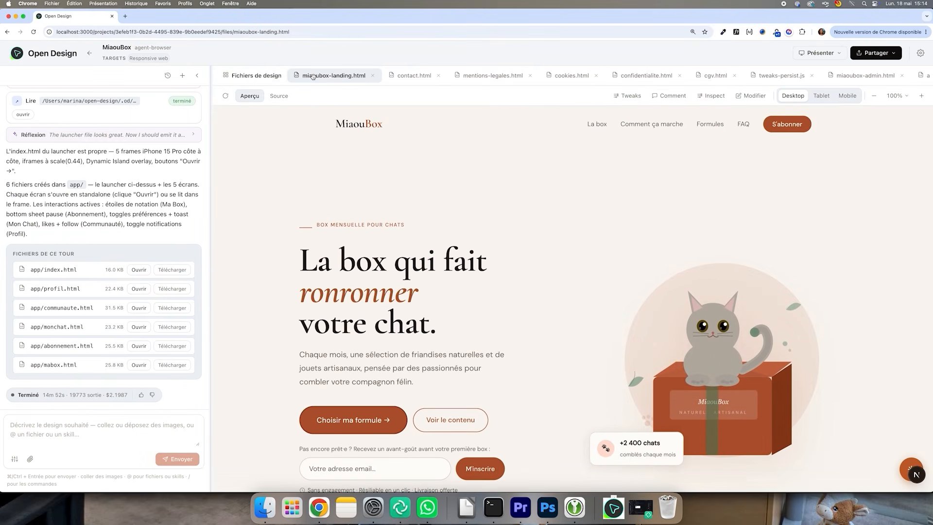
{"action": "scroll", "coordinate": [448, 76], "scroll_direction": "right", "scroll_amount": 10}
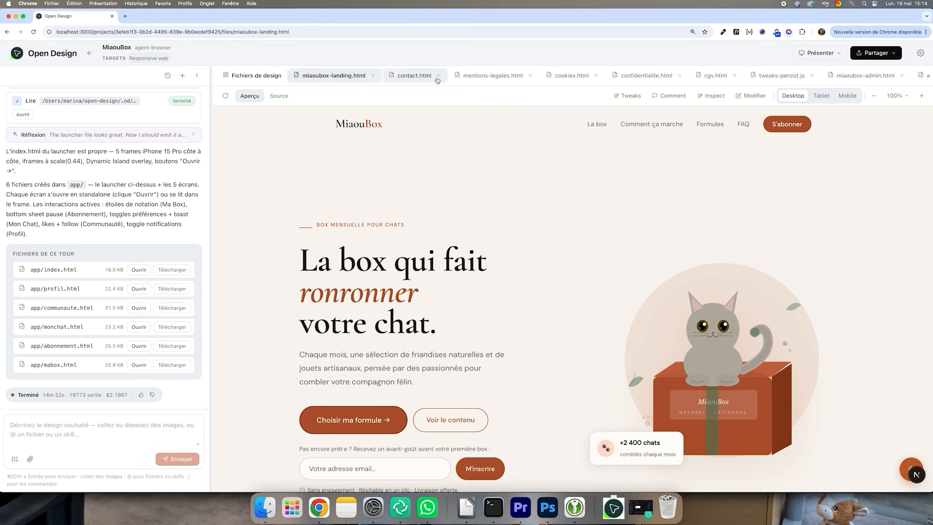
Paste a prompt asking to prepare the project for a clean web export and send it to the agent
{"action": "scroll", "coordinate": [449, 76], "scroll_direction": "right", "scroll_amount": 10}
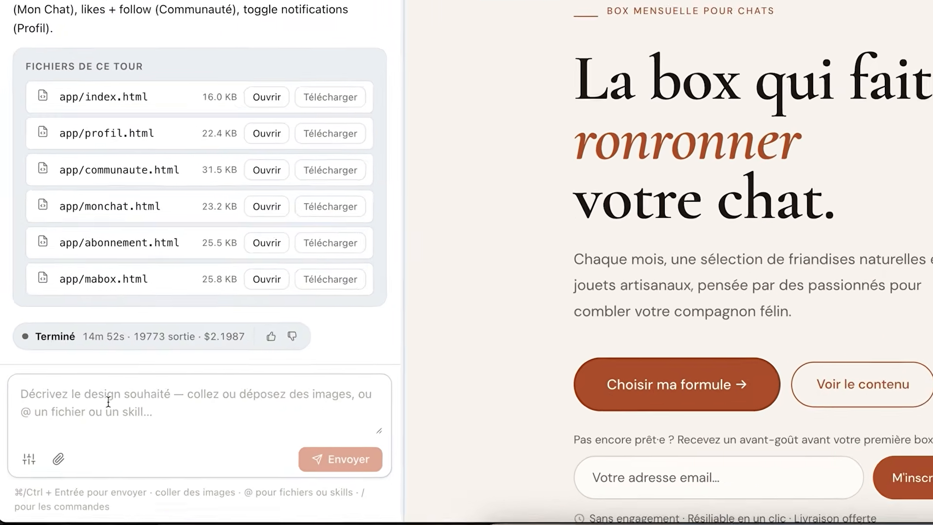
{"action": "left_click", "coordinate": [55, 427]}
{"action": "key", "text": "super+v"}
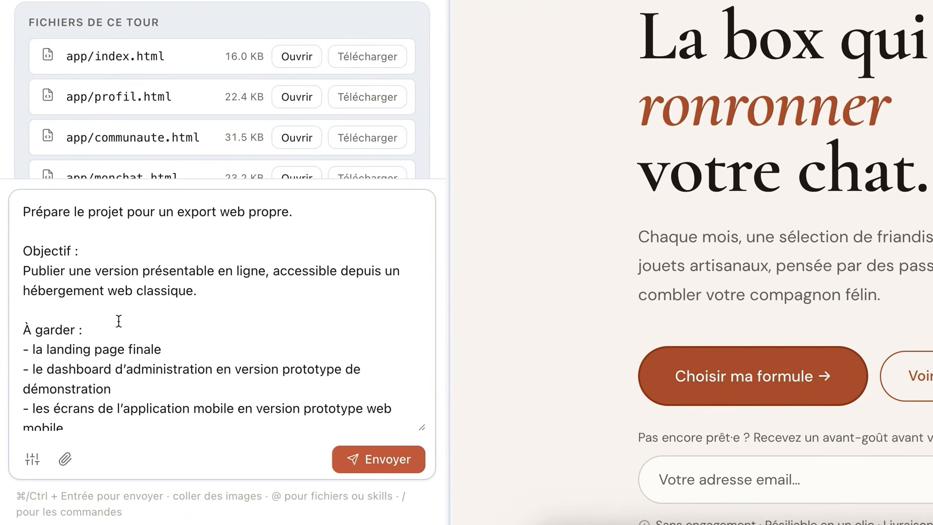
{"action": "scroll", "coordinate": [187, 300], "scroll_direction": "down", "scroll_amount": 3}
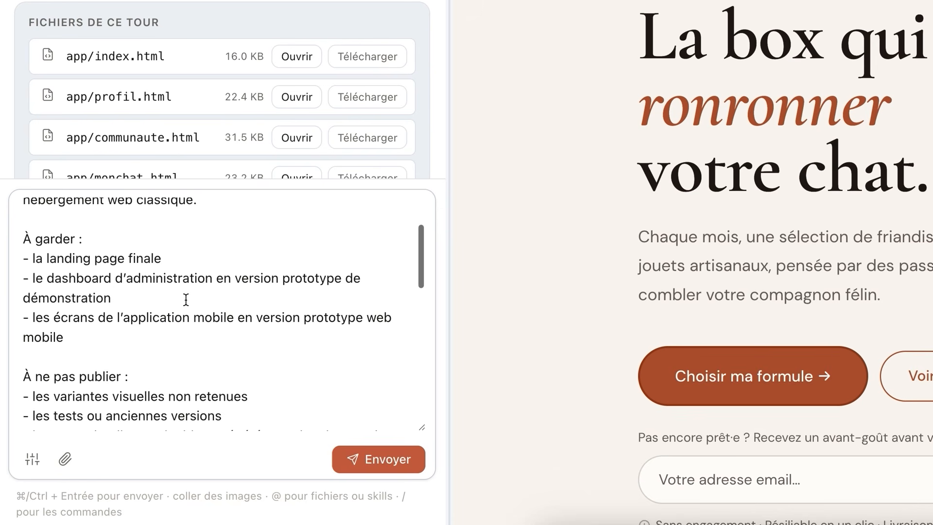
{"action": "scroll", "coordinate": [186, 299], "scroll_direction": "down", "scroll_amount": 10}
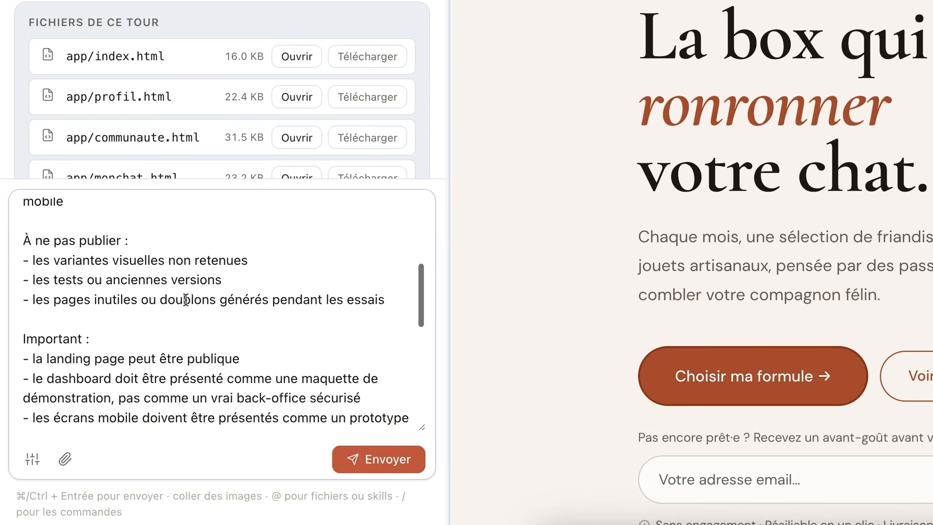
{"action": "scroll", "coordinate": [186, 299], "scroll_direction": "down", "scroll_amount": 4}
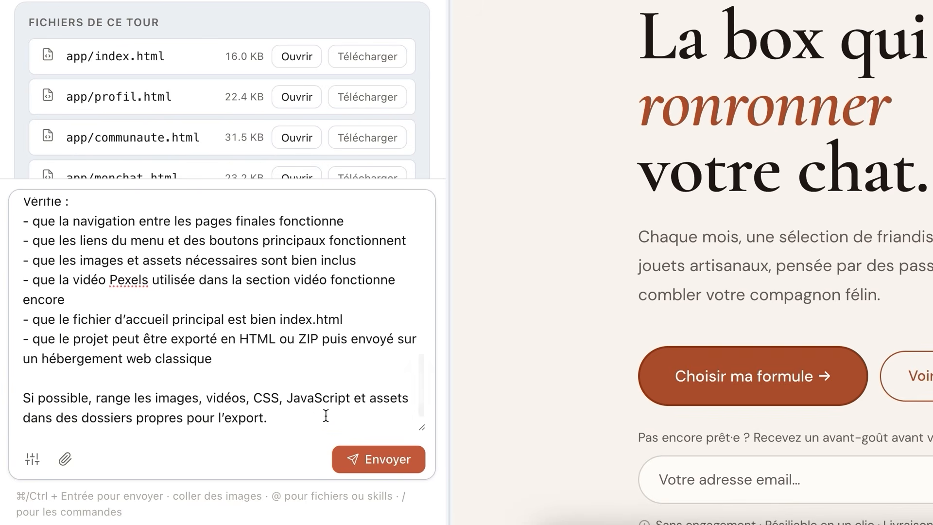
{"action": "left_click", "coordinate": [359, 451]}
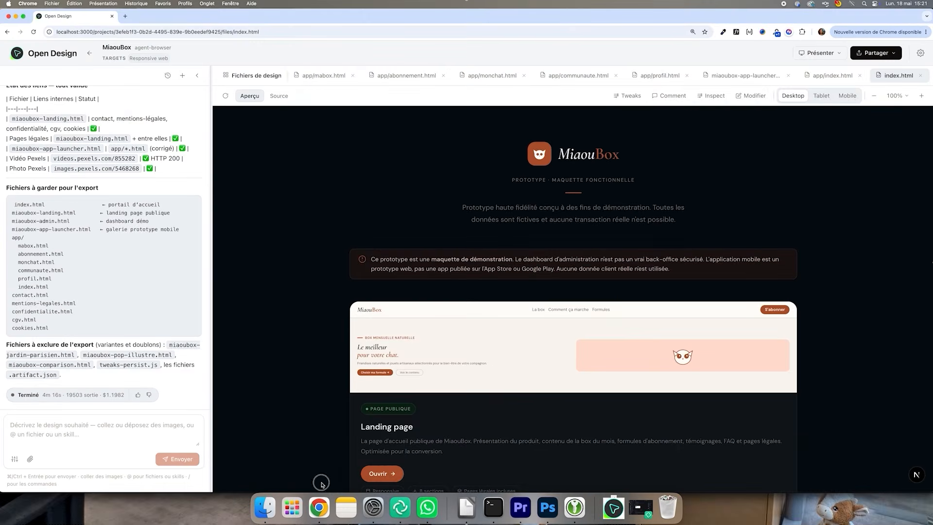
Download the whole project as a .zip archive from the share options
{"action": "scroll", "coordinate": [691, 284], "scroll_direction": "down", "scroll_amount": 5}
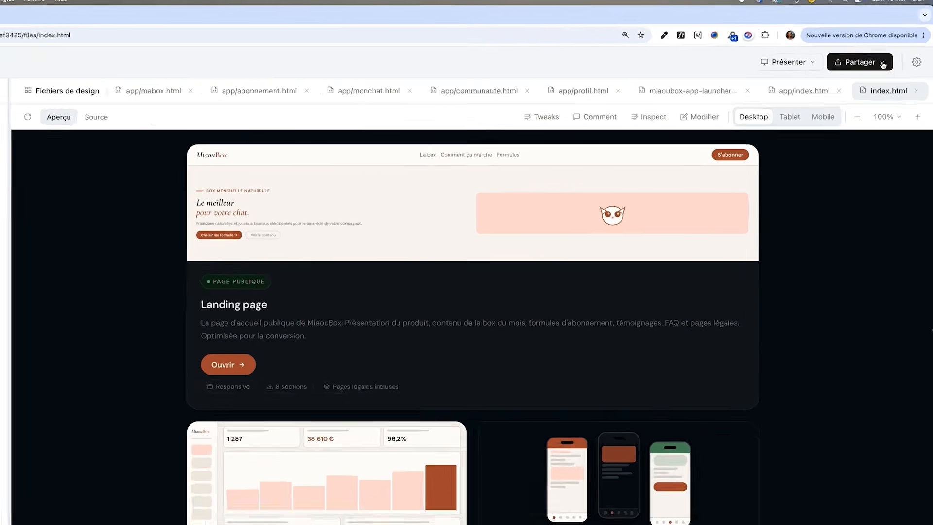
{"action": "left_click", "coordinate": [893, 53]}
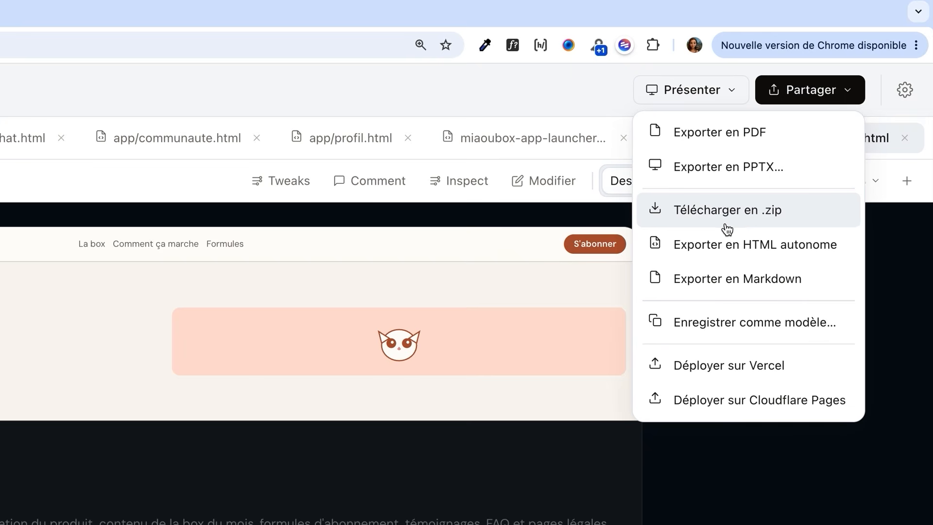
{"action": "scroll", "coordinate": [280, 238], "scroll_direction": "down", "scroll_amount": 1}
{"action": "left_click", "coordinate": [765, 217]}
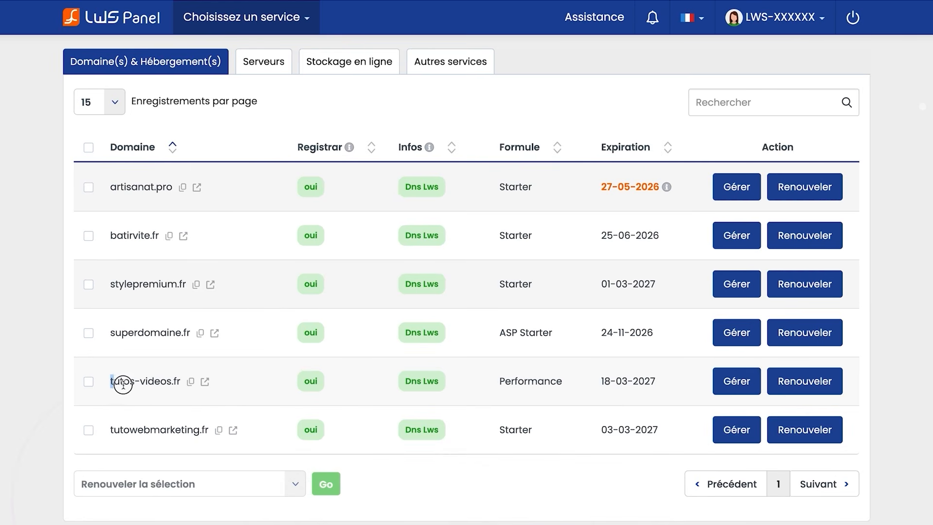
Open the file manager of the tutos-videos.fr hosting in the LWS panel
{"action": "left_click_drag", "start_coordinate": [111, 382], "coordinate": [183, 383]}
{"action": "left_click", "coordinate": [739, 382]}
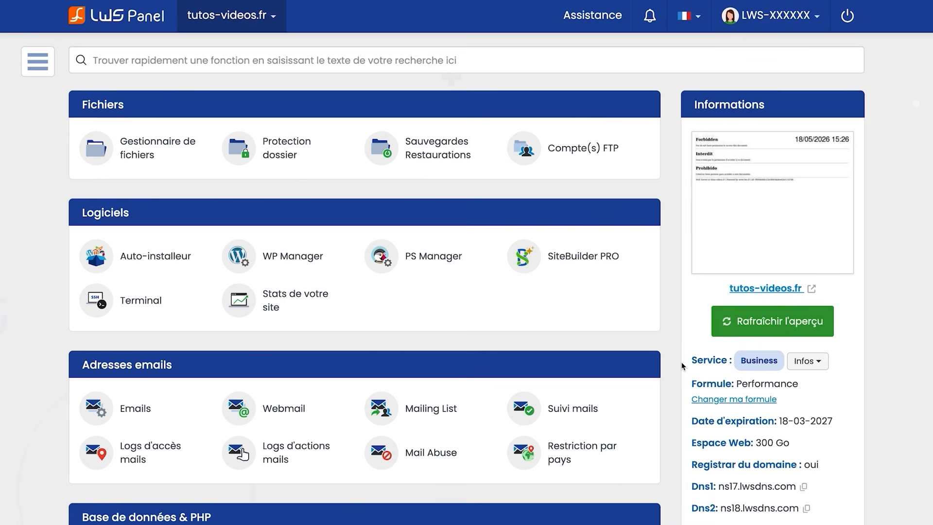
{"action": "left_click", "coordinate": [143, 154]}
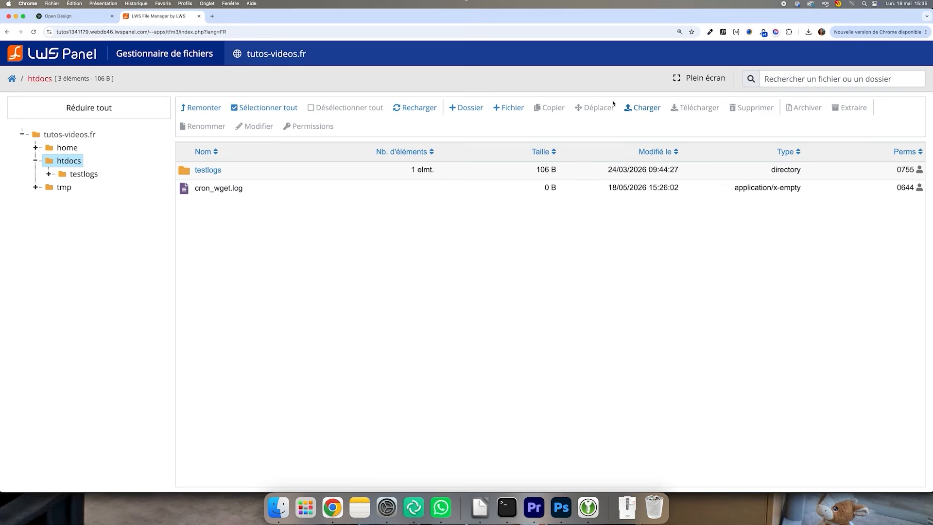
Upload the MiaouBox.zip archive into the htdocs folder
{"action": "left_click", "coordinate": [642, 107]}
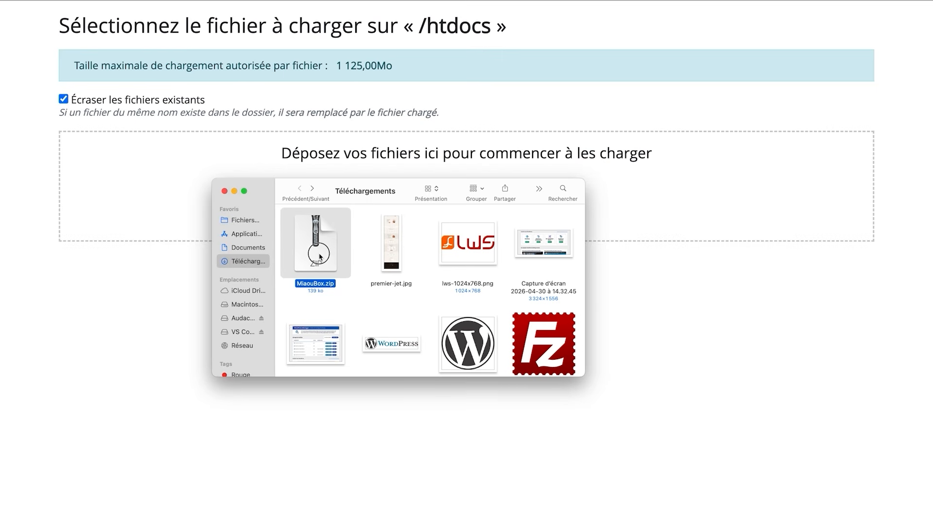
{"action": "left_click_drag", "start_coordinate": [316, 243], "coordinate": [552, 162]}
{"action": "left_click", "coordinate": [469, 267]}
Extract MiaouBox.zip into the htdocs folder
{"action": "right_click", "coordinate": [323, 222]}
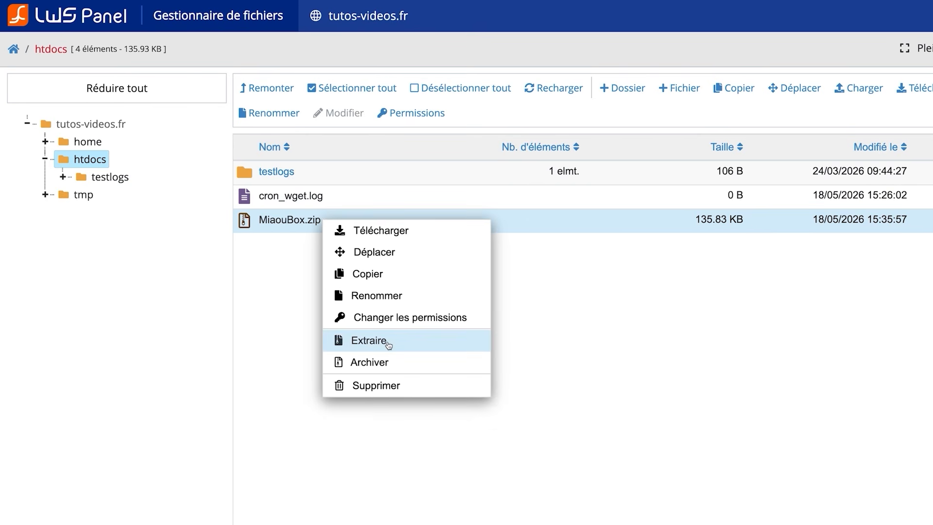
{"action": "left_click", "coordinate": [360, 341]}
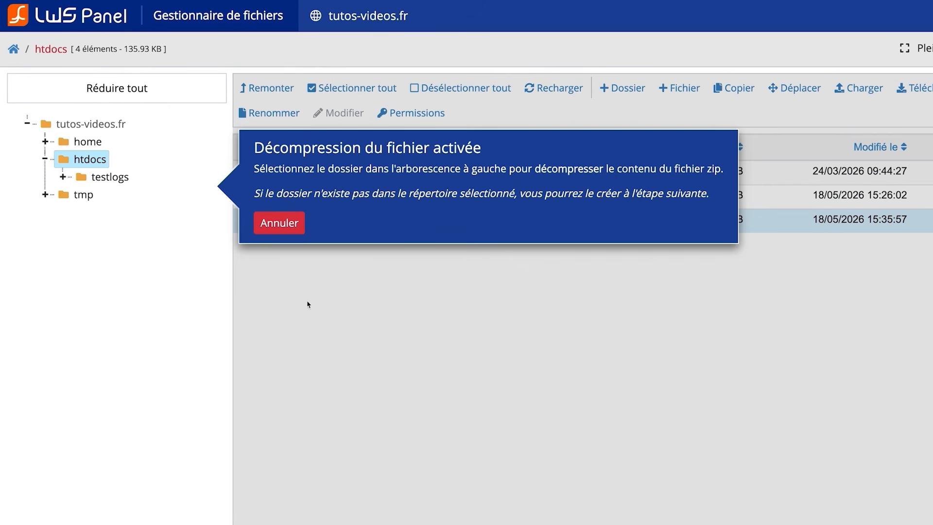
{"action": "left_click", "coordinate": [89, 163]}
{"action": "left_click", "coordinate": [593, 349]}
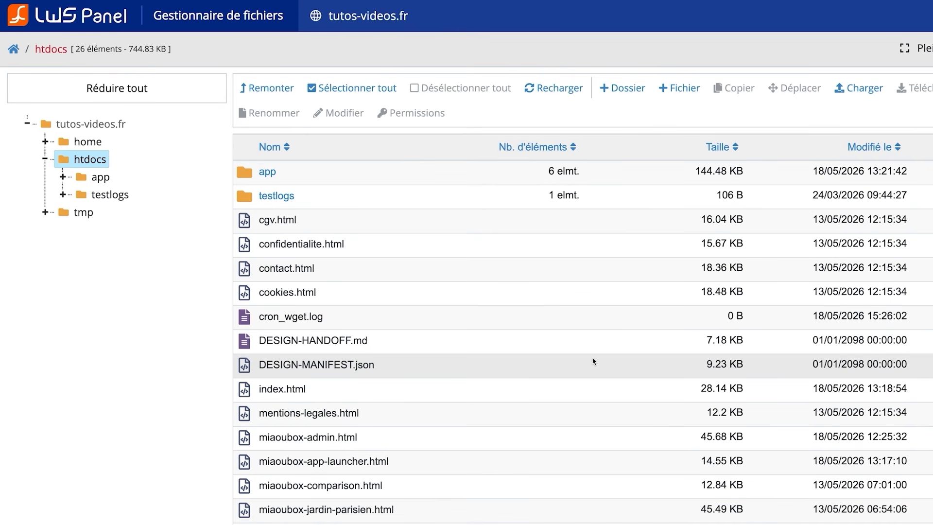
Open the tutos-videos.fr site in a new browser tab
{"action": "scroll", "coordinate": [593, 361], "scroll_direction": "down", "scroll_amount": 1}
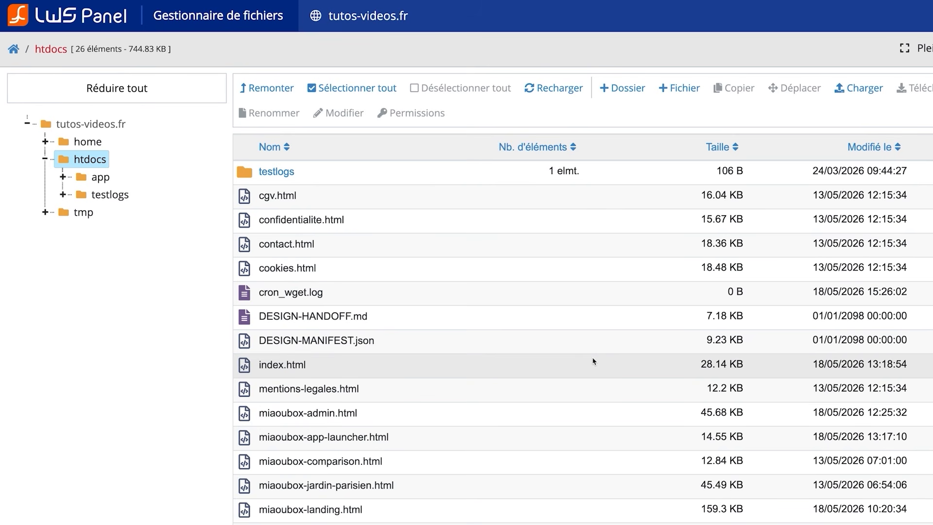
{"action": "left_click_drag", "start_coordinate": [411, 17], "coordinate": [330, 22]}
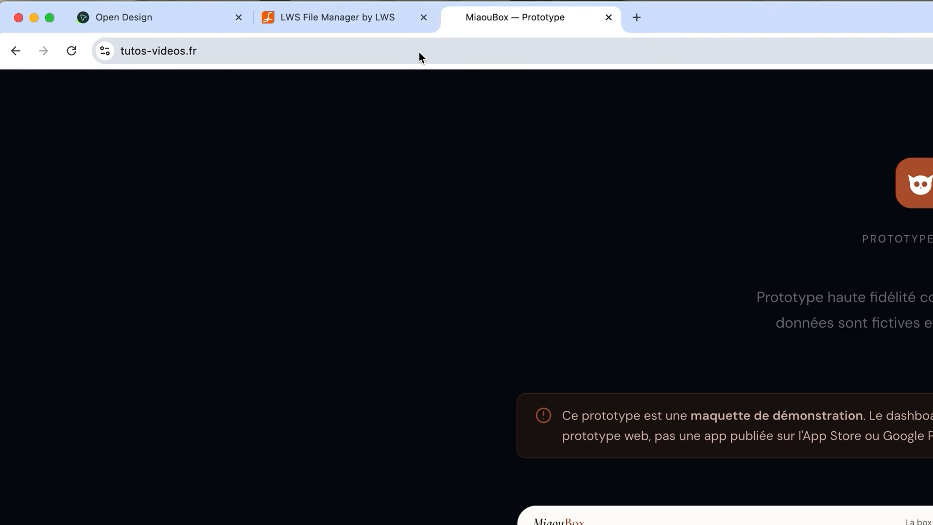
{"action": "left_click", "coordinate": [419, 52]}
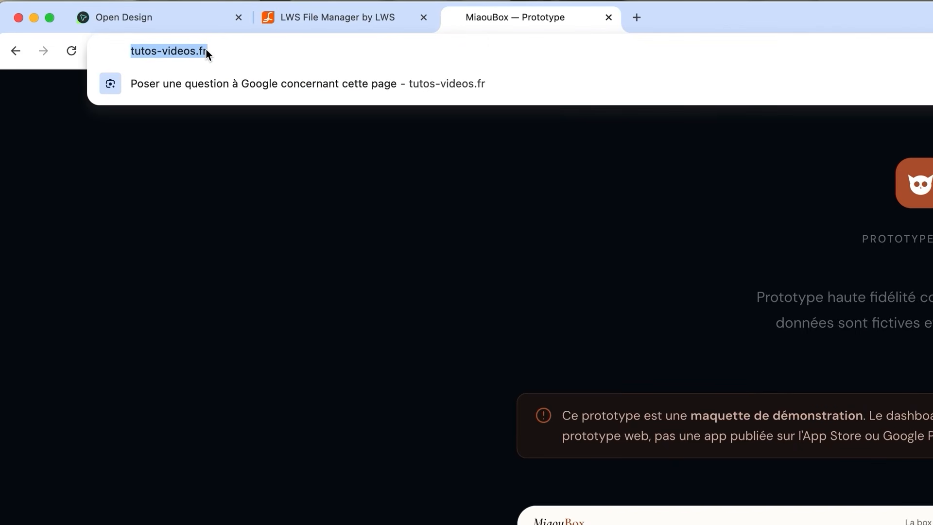
Inspect the site's connection security and certificate details
{"action": "left_click", "coordinate": [303, 145]}
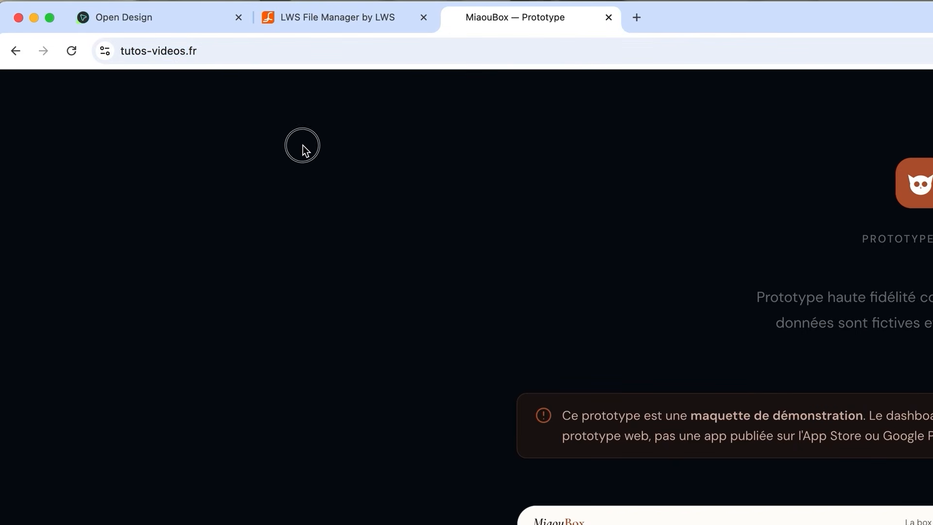
{"action": "left_click", "coordinate": [105, 50]}
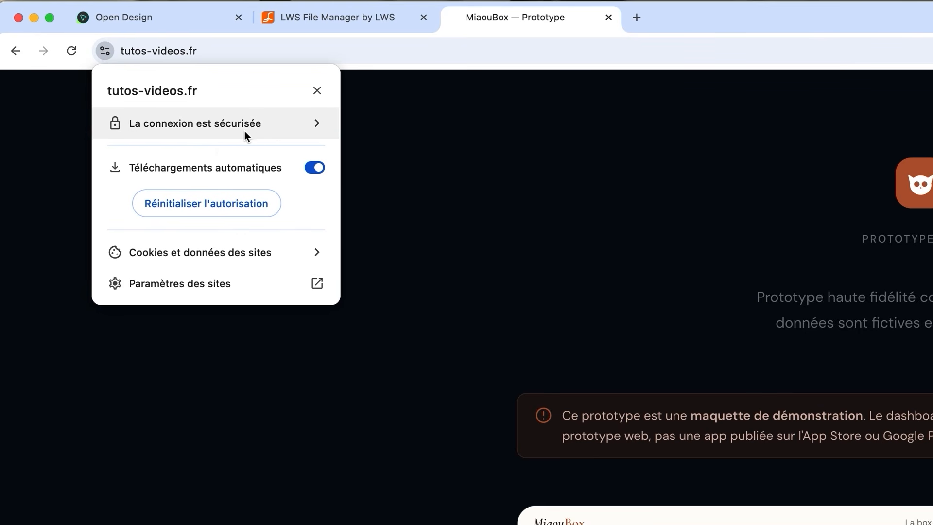
{"action": "left_click", "coordinate": [229, 127]}
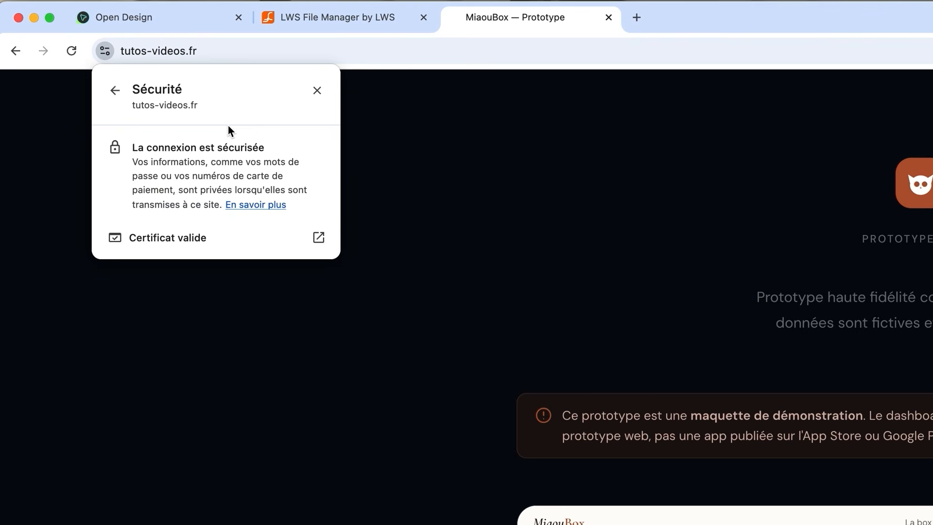
{"action": "left_click", "coordinate": [440, 174]}
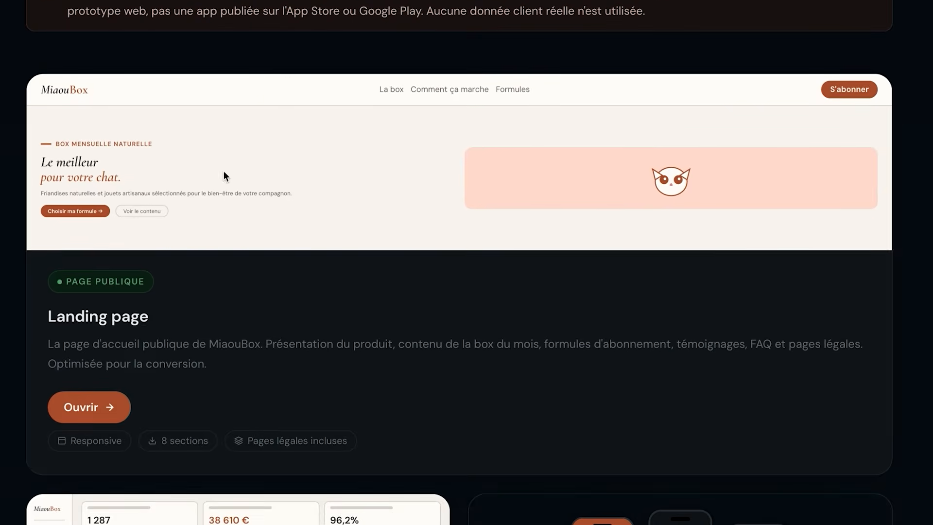
Open the landing page, admin dashboard and mobile app prototype from the online portal in separate tabs
{"action": "left_click", "coordinate": [79, 414]}
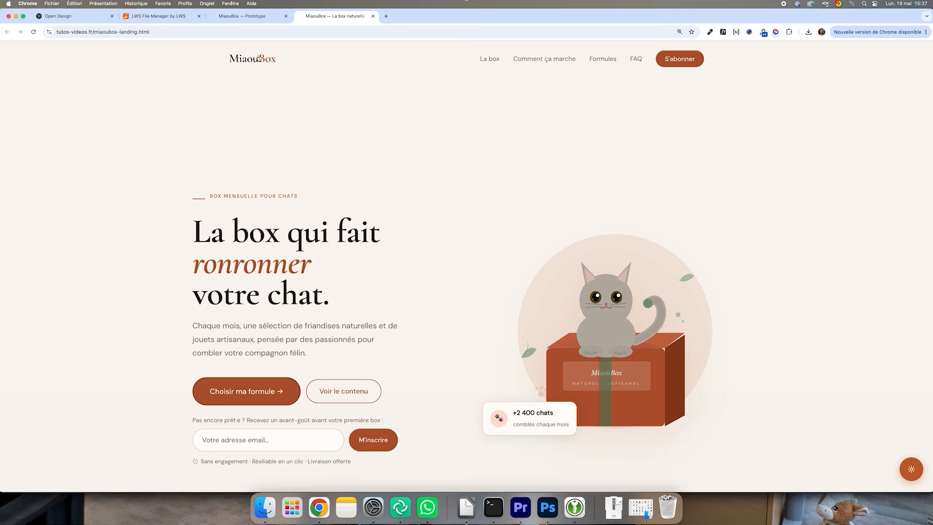
{"action": "left_click", "coordinate": [234, 15]}
{"action": "scroll", "coordinate": [371, 298], "scroll_direction": "down", "scroll_amount": 5}
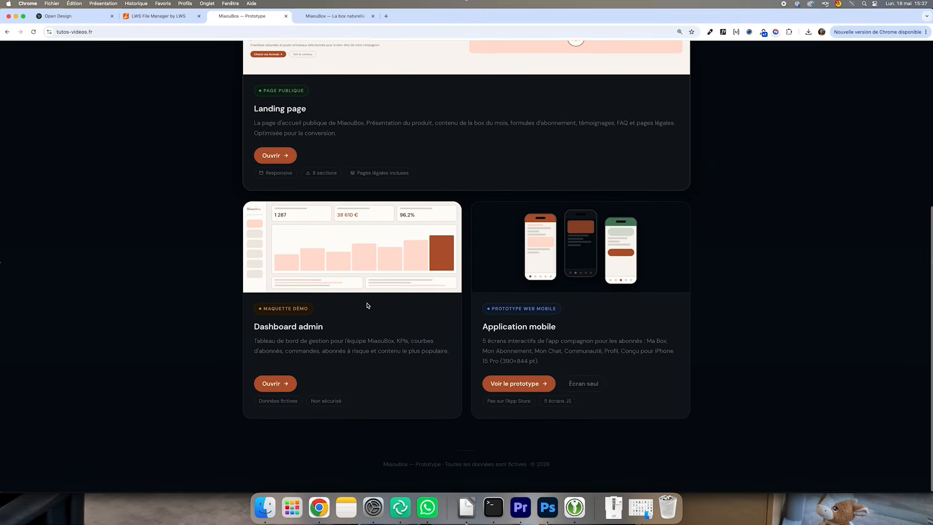
{"action": "left_click", "coordinate": [273, 383]}
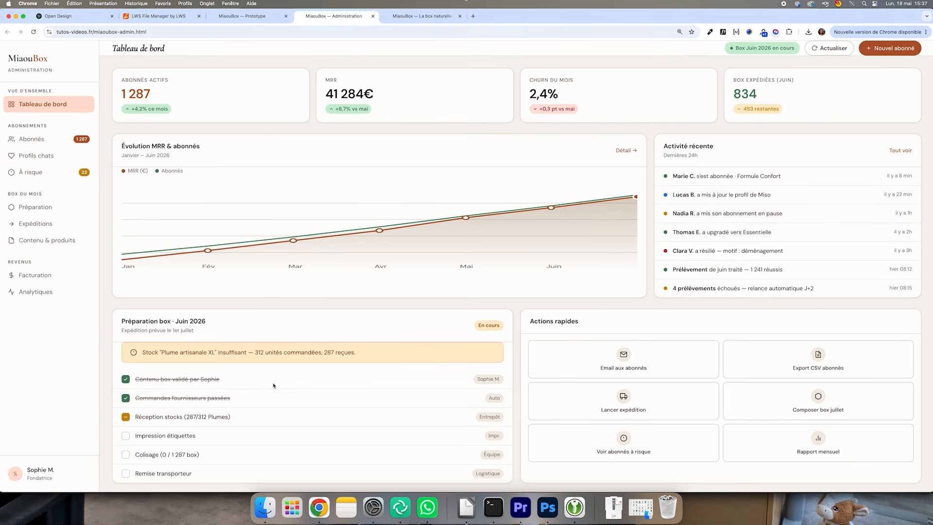
{"action": "left_click", "coordinate": [228, 19]}
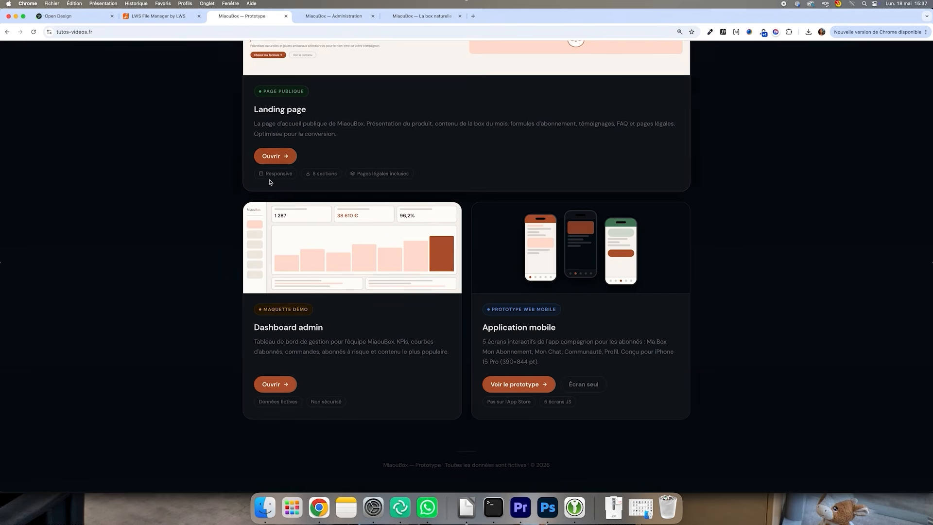
{"action": "left_click", "coordinate": [518, 385]}
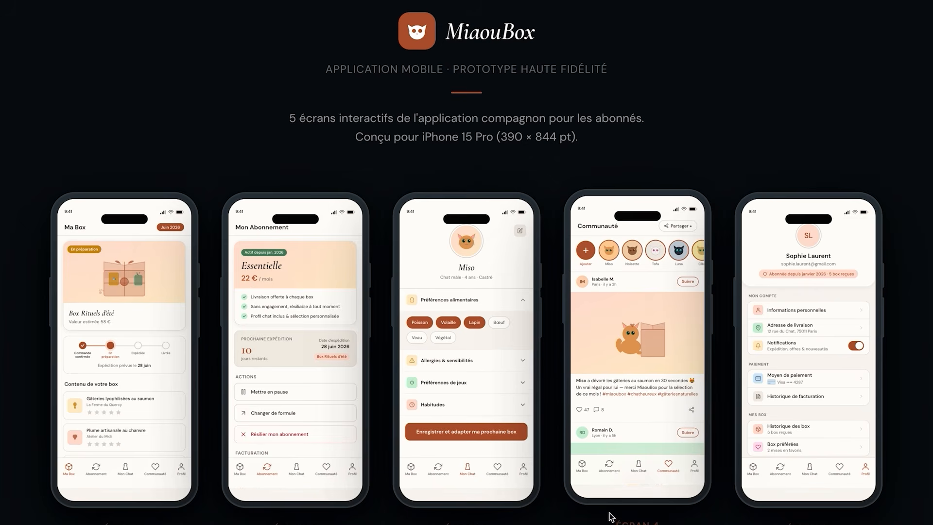
Scroll through the live landing page and answer the personalisation quiz's age question with Chaton (0–1 an)
{"action": "left_click", "coordinate": [402, 17]}
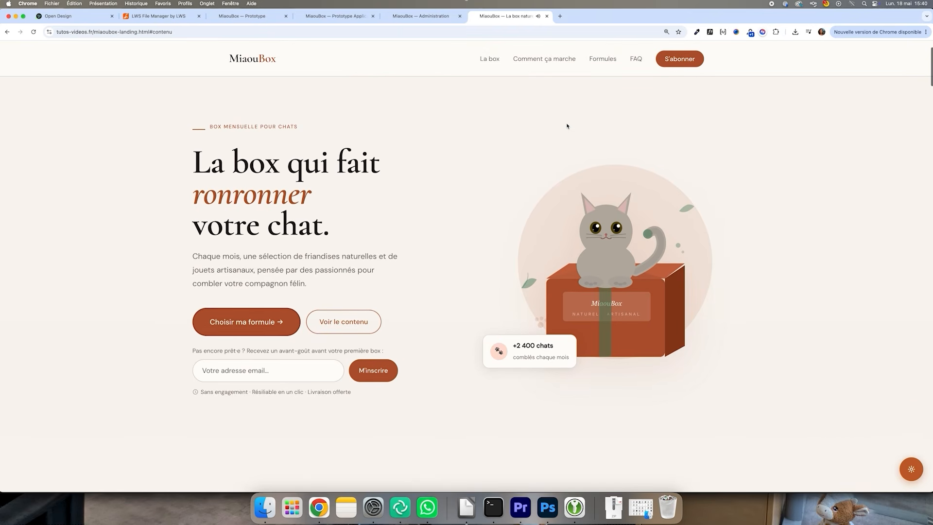
{"action": "scroll", "coordinate": [567, 126], "scroll_direction": "down", "scroll_amount": 6}
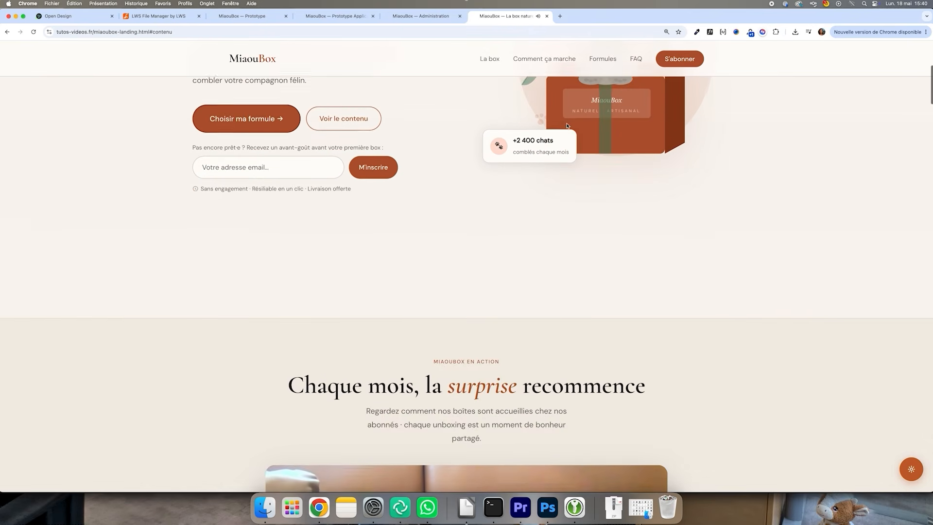
{"action": "scroll", "coordinate": [566, 126], "scroll_direction": "down", "scroll_amount": 7}
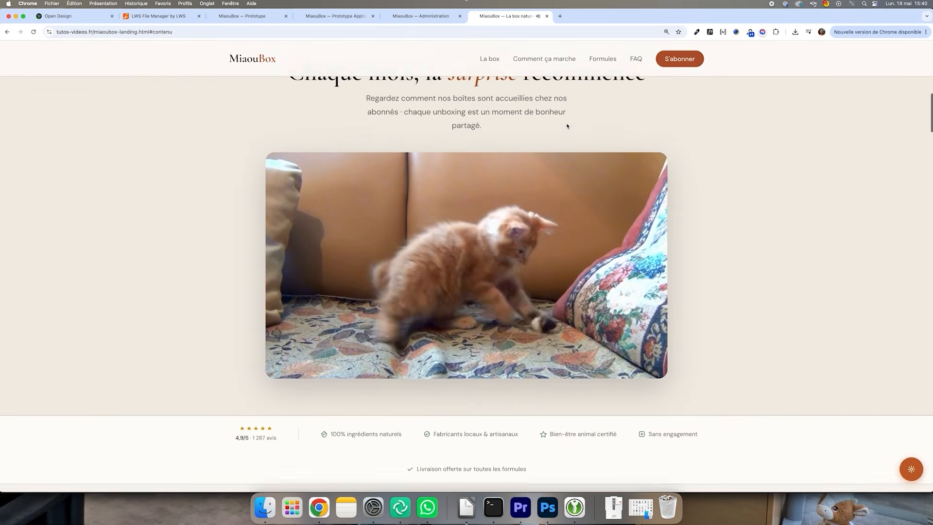
{"action": "scroll", "coordinate": [567, 126], "scroll_direction": "down", "scroll_amount": 5}
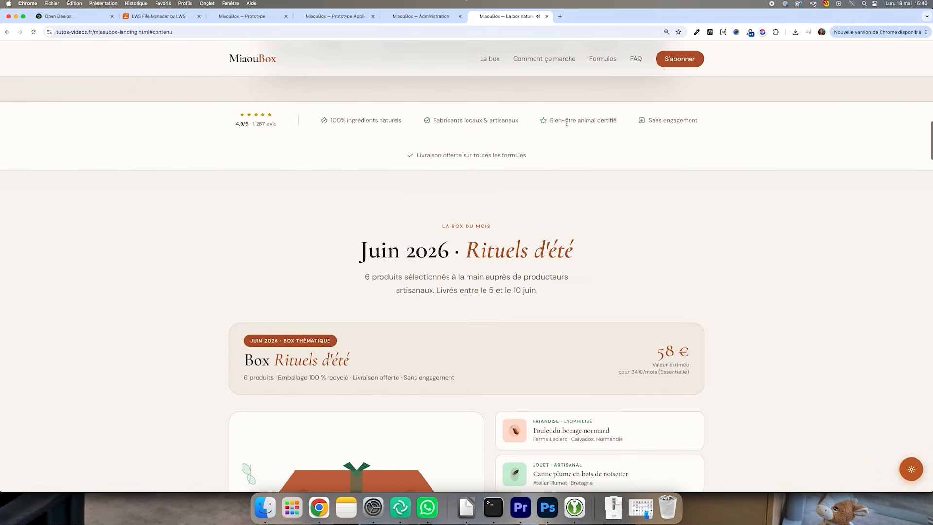
{"action": "scroll", "coordinate": [567, 124], "scroll_direction": "down", "scroll_amount": 5}
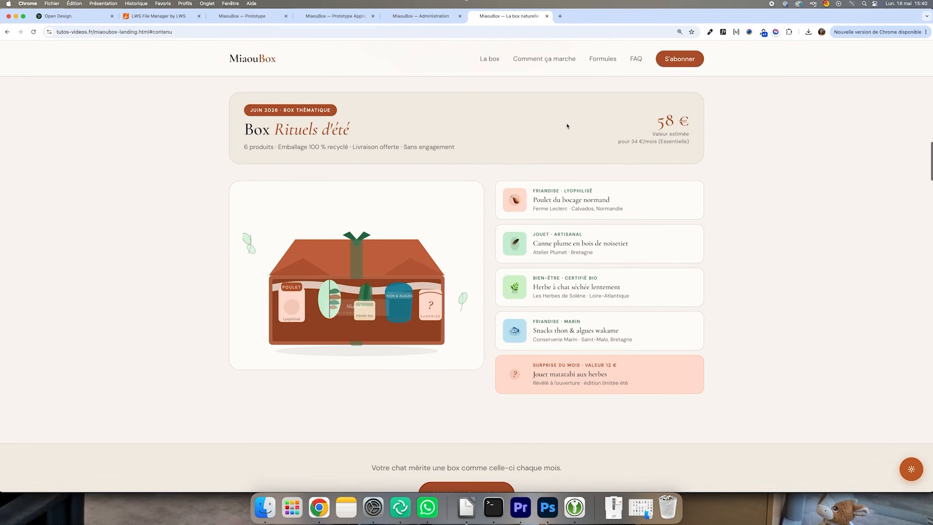
{"action": "scroll", "coordinate": [567, 126], "scroll_direction": "down", "scroll_amount": 6}
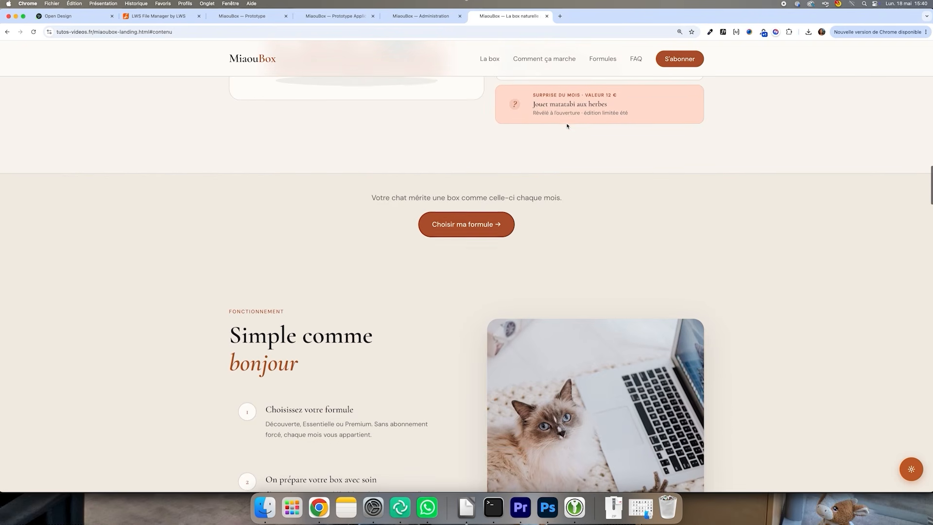
{"action": "scroll", "coordinate": [567, 126], "scroll_direction": "down", "scroll_amount": 13}
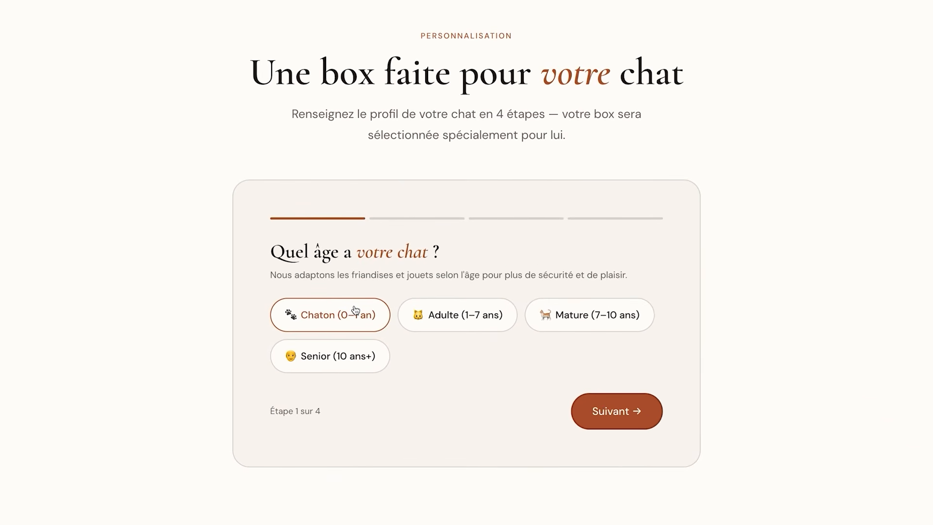
{"action": "left_click", "coordinate": [355, 311]}
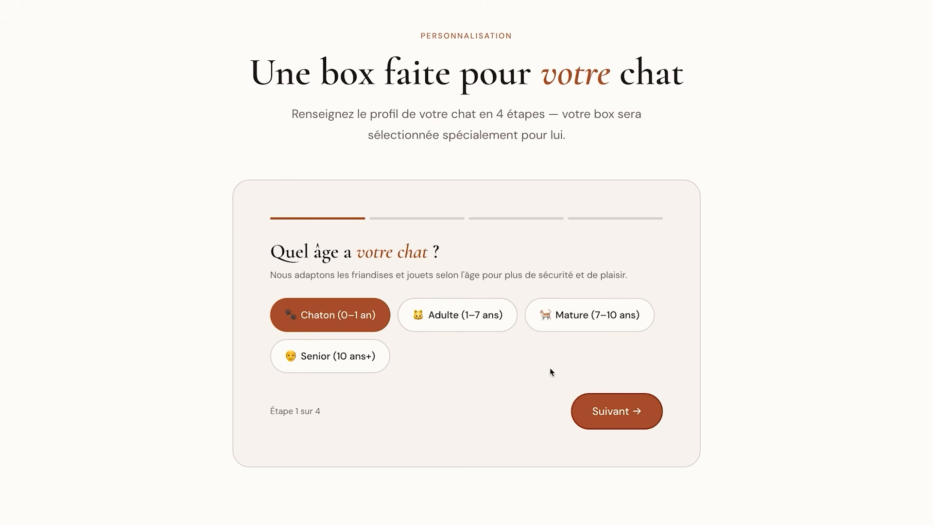
{"action": "left_click", "coordinate": [600, 406]}
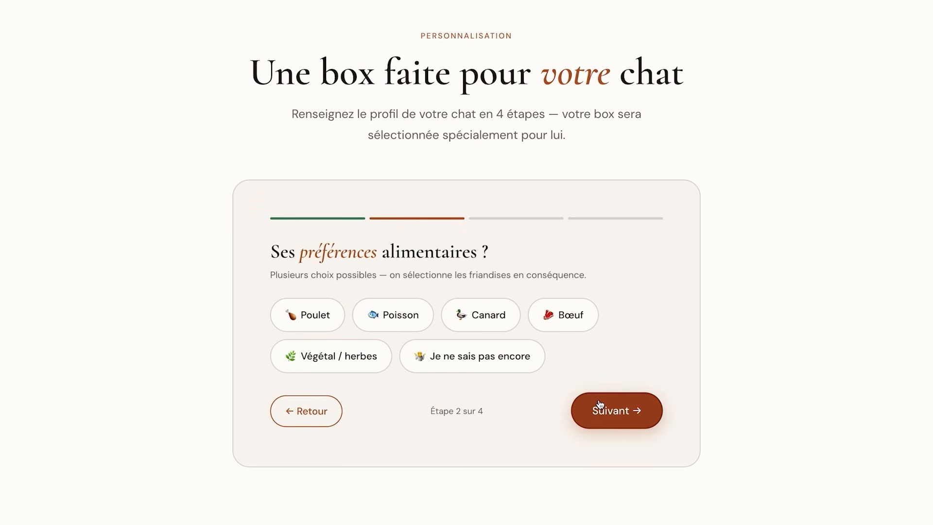
Select Bœuf and Poulet as the cat's food preferences in the quiz and continue to the next question
{"action": "left_click", "coordinate": [562, 322]}
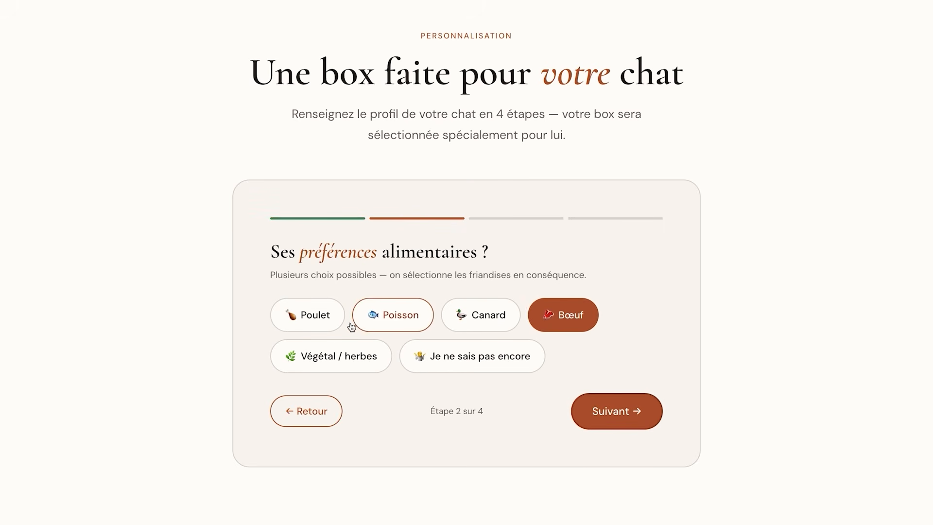
{"action": "left_click", "coordinate": [335, 326]}
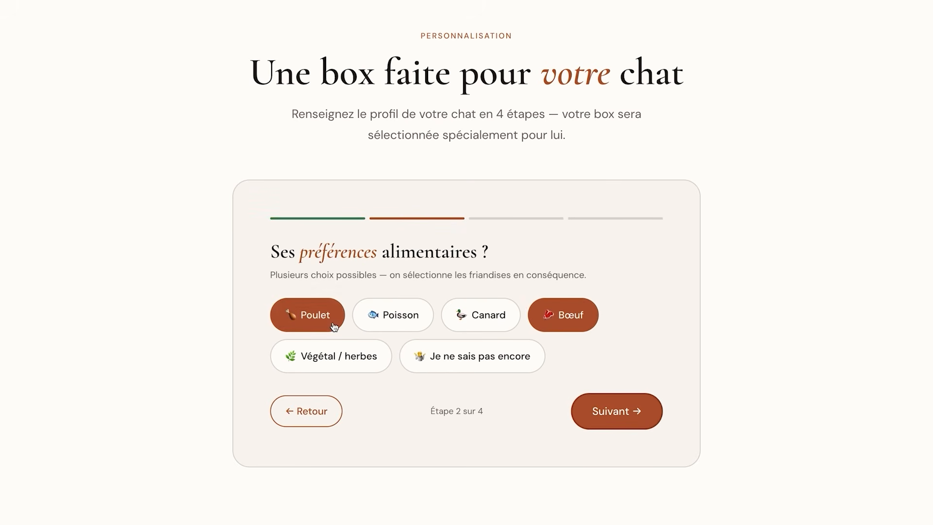
{"action": "left_click", "coordinate": [606, 419]}
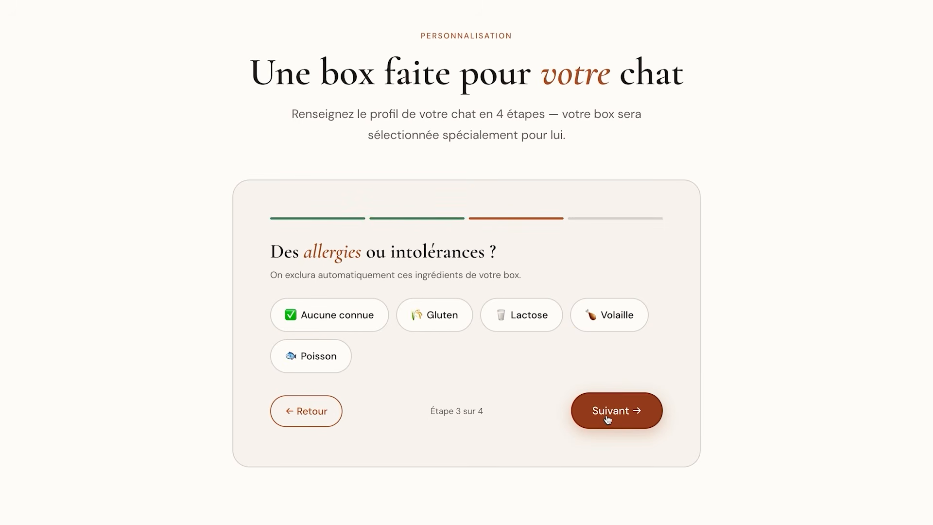
Answer the allergy question with Aucune connue and the toy question with Souris et peluches, then validate the profile
{"action": "left_click", "coordinate": [334, 325]}
{"action": "left_click", "coordinate": [621, 412]}
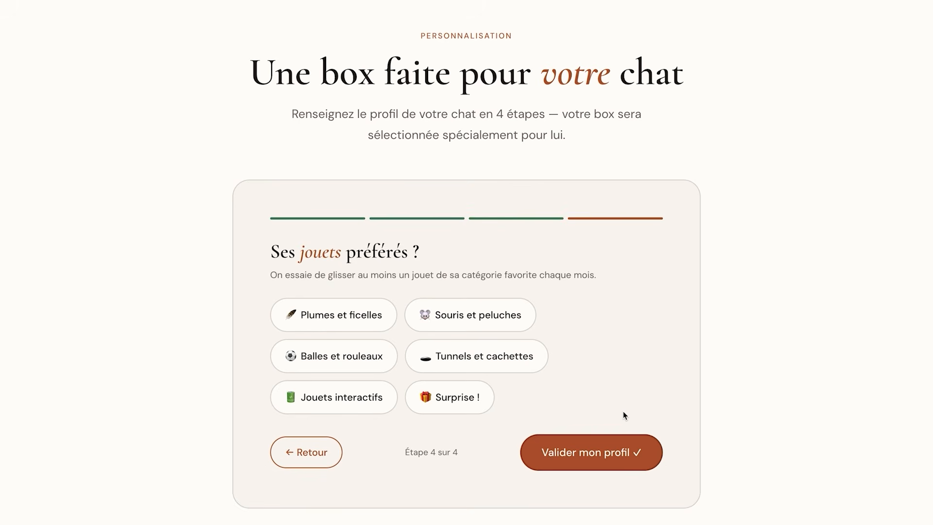
{"action": "left_click", "coordinate": [474, 313]}
{"action": "left_click", "coordinate": [607, 457]}
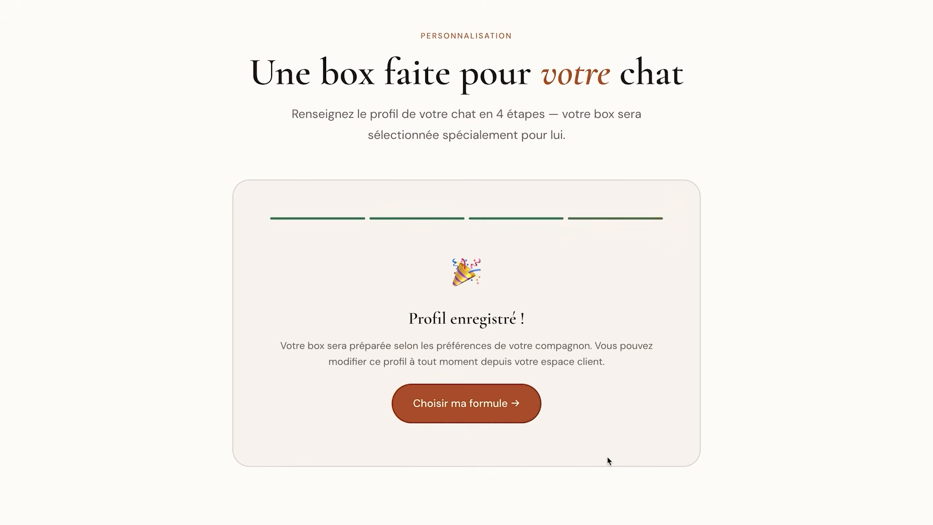
Scroll through the live admin dashboard to review its panels
{"action": "scroll", "coordinate": [606, 457], "scroll_direction": "up", "scroll_amount": 20}
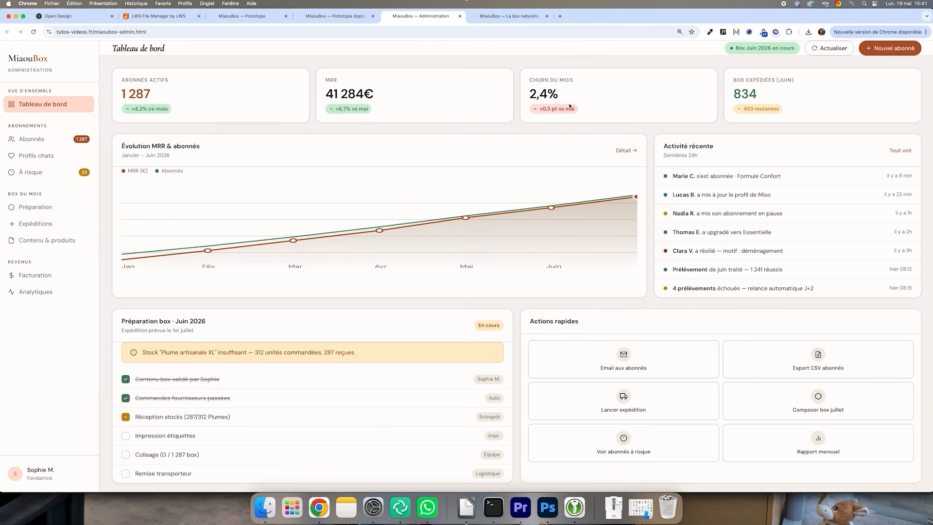
{"action": "scroll", "coordinate": [605, 126], "scroll_direction": "down", "scroll_amount": 1}
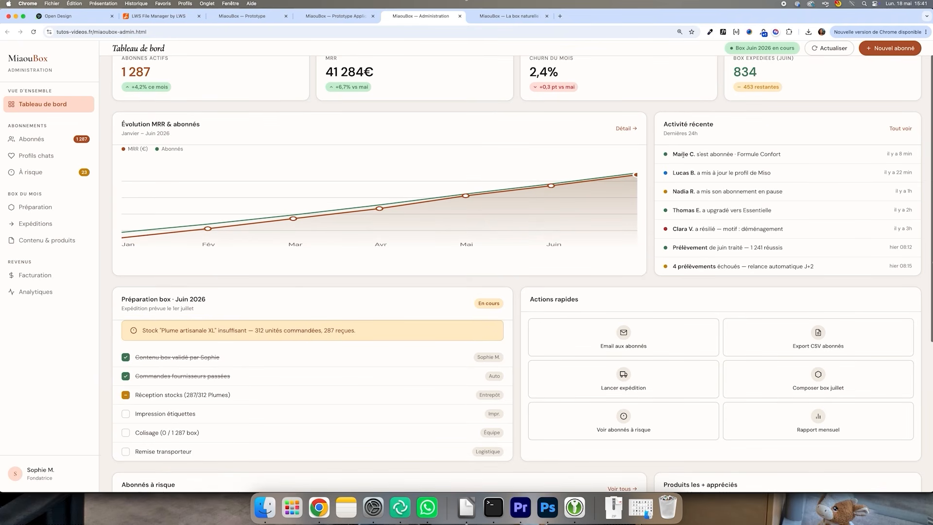
{"action": "scroll", "coordinate": [695, 154], "scroll_direction": "down", "scroll_amount": 5}
{"action": "scroll", "coordinate": [695, 154], "scroll_direction": "down", "scroll_amount": 2}
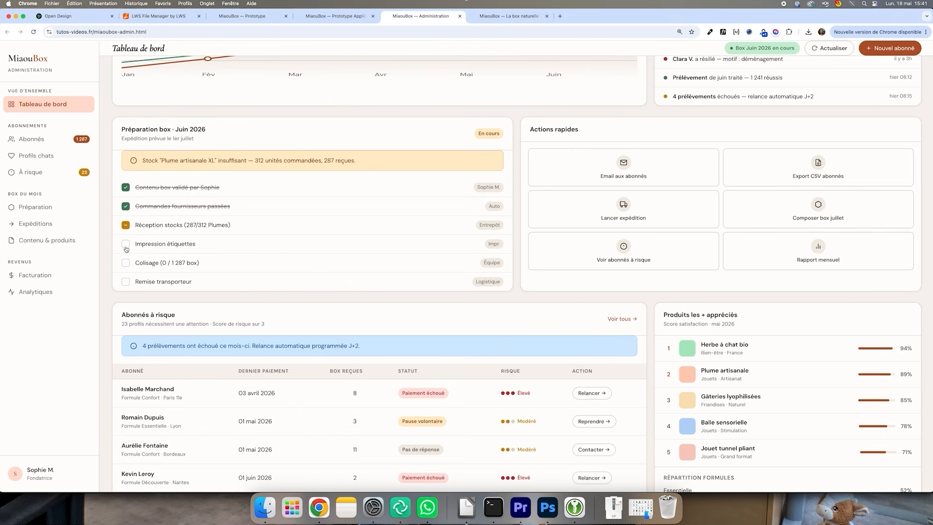
{"action": "scroll", "coordinate": [126, 249], "scroll_direction": "down", "scroll_amount": 3}
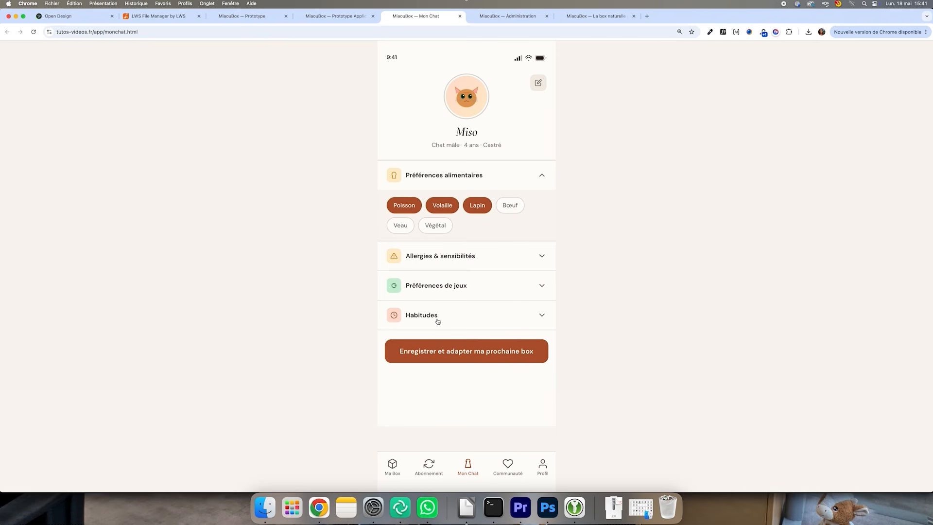
In the mobile app's Mon Chat page, expand Habitudes and set activity to Très actif and appetite to Gourmand
{"action": "left_click", "coordinate": [438, 322]}
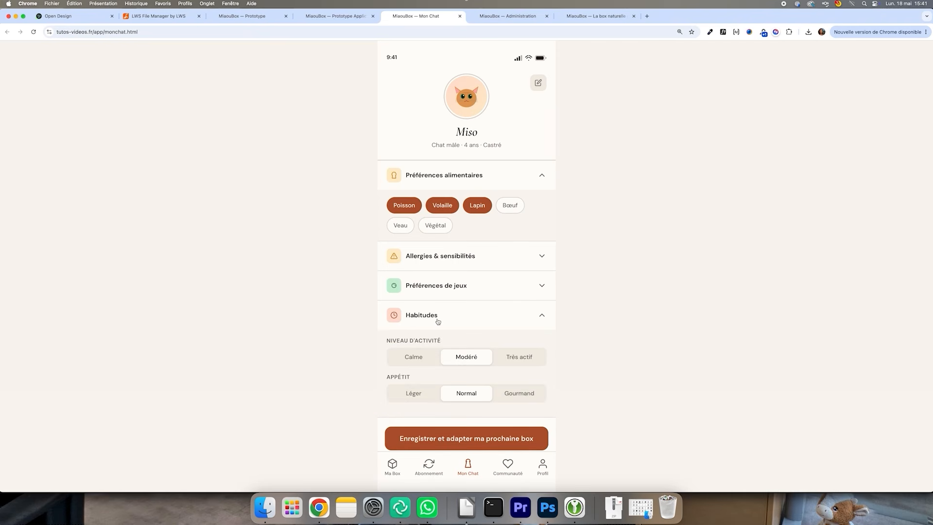
{"action": "left_click", "coordinate": [501, 356]}
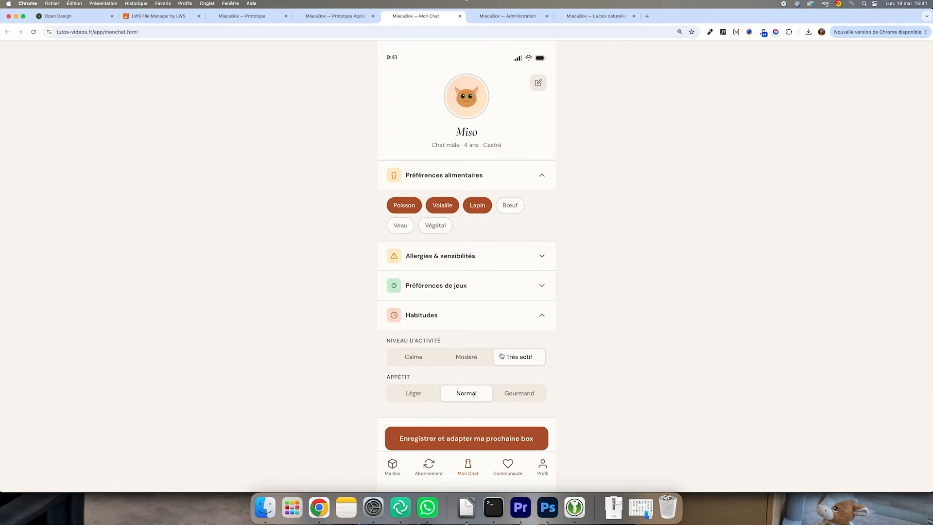
{"action": "left_click", "coordinate": [530, 397]}
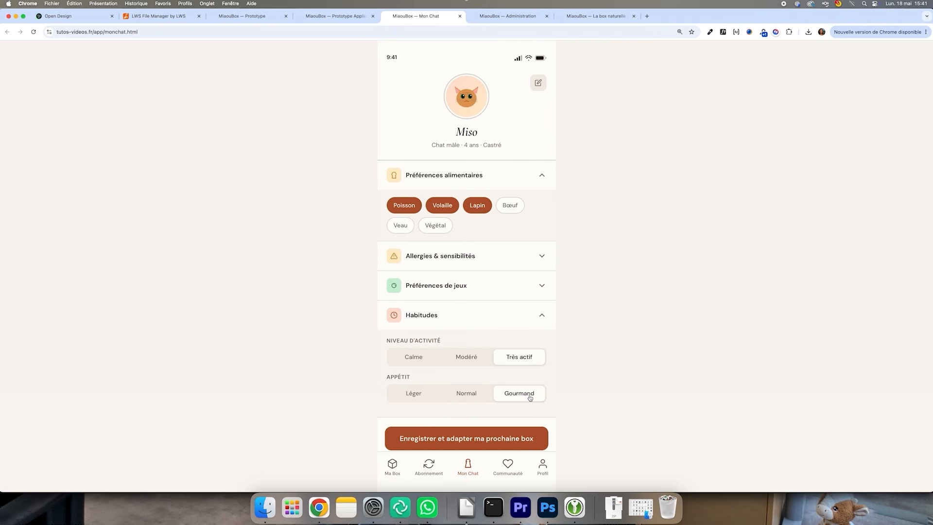
{"action": "left_click", "coordinate": [480, 287]}
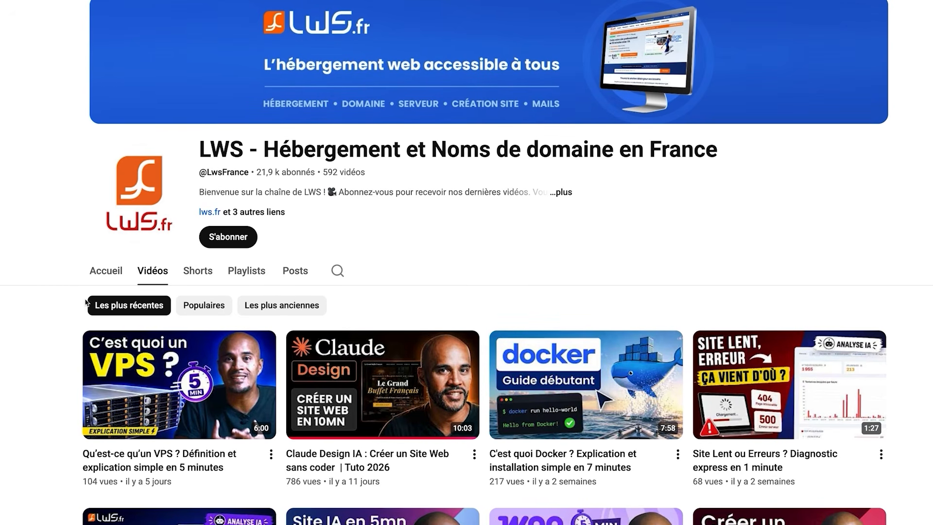
Subscribe to the LWS YouTube channel and set its notifications to Toutes
{"action": "left_click", "coordinate": [222, 242]}
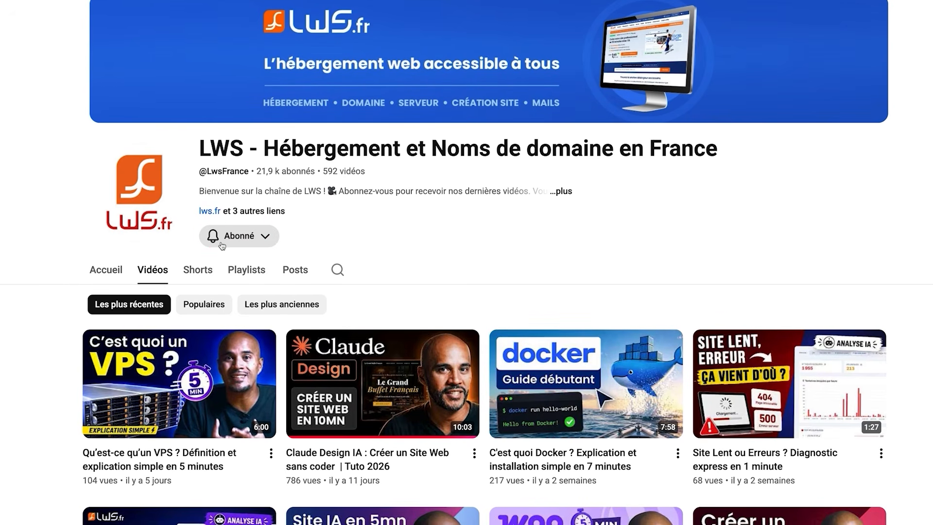
{"action": "left_click", "coordinate": [222, 242]}
{"action": "left_click", "coordinate": [233, 265]}
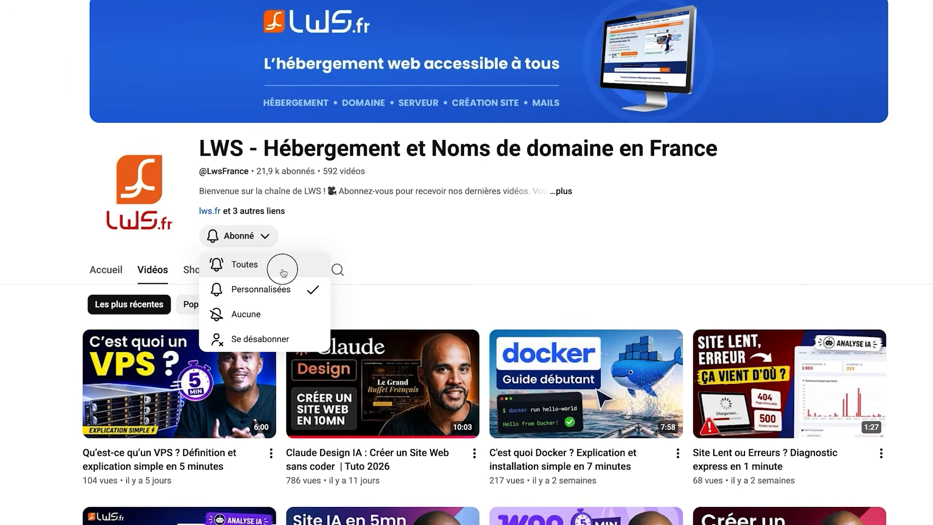